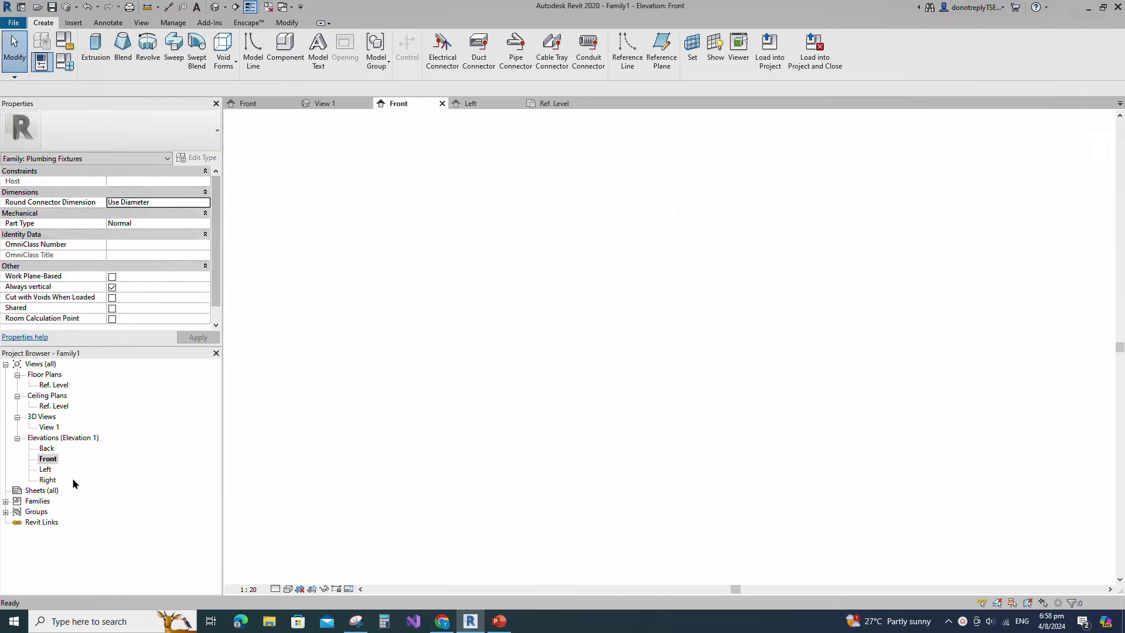
Draw a horizontal reference plane offset 25 mm below the Ref. Level line, crossing the vertical centre plane
{"action": "scroll", "coordinate": [631, 234], "scroll_direction": "down", "scroll_amount": 2}
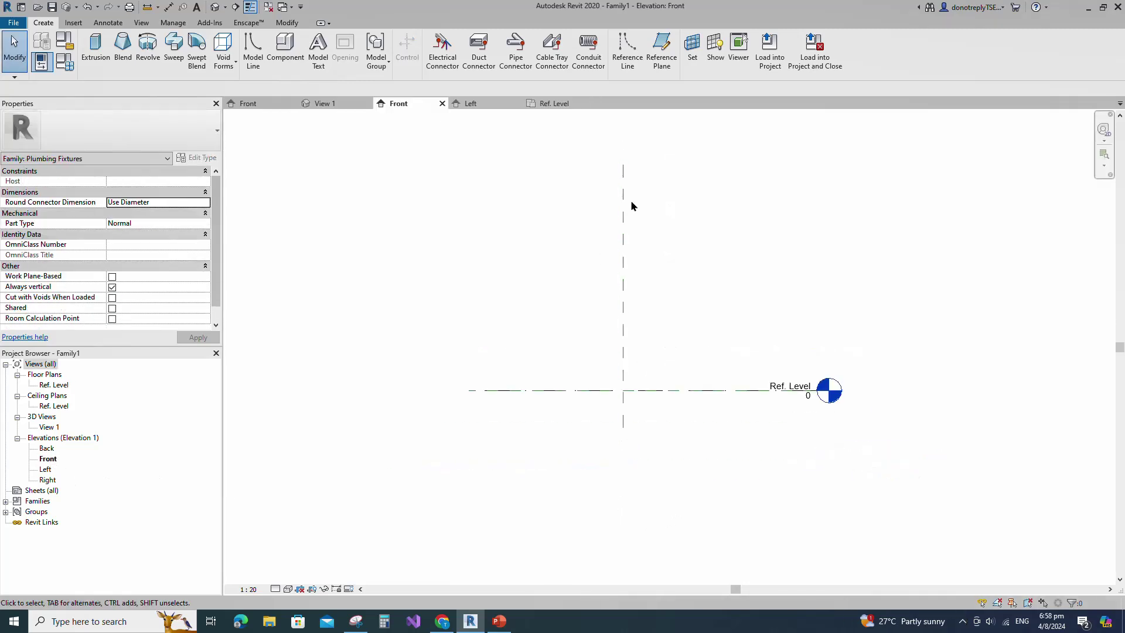
{"action": "scroll", "coordinate": [631, 449], "scroll_direction": "up", "scroll_amount": 4}
{"action": "key", "text": "r"}
{"action": "key", "text": "p"}
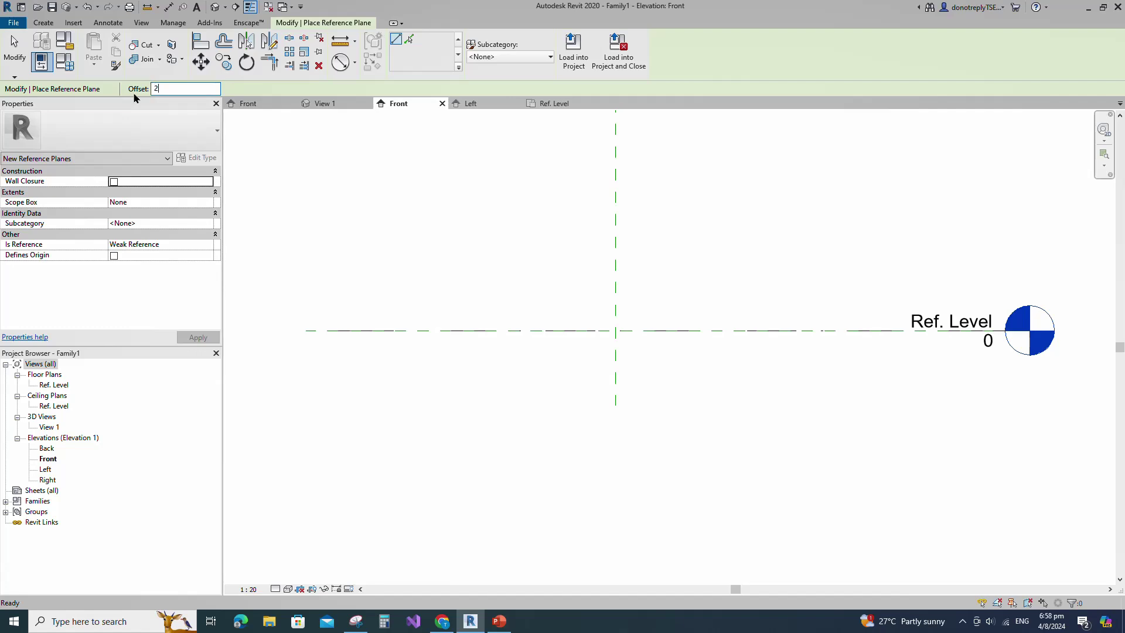
{"action": "left_click", "coordinate": [489, 332]}
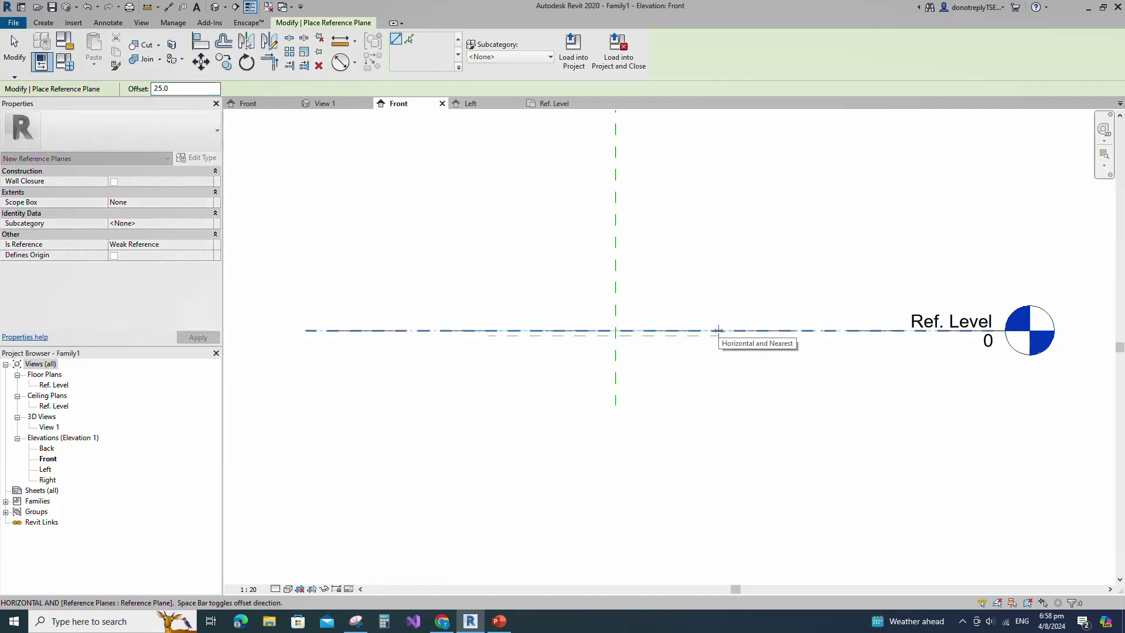
{"action": "left_click", "coordinate": [719, 330]}
Set the view scale to 1:10 and add an aligned dimension between the Ref. Level plane and the new plane below it
{"action": "left_click", "coordinate": [354, 65]}
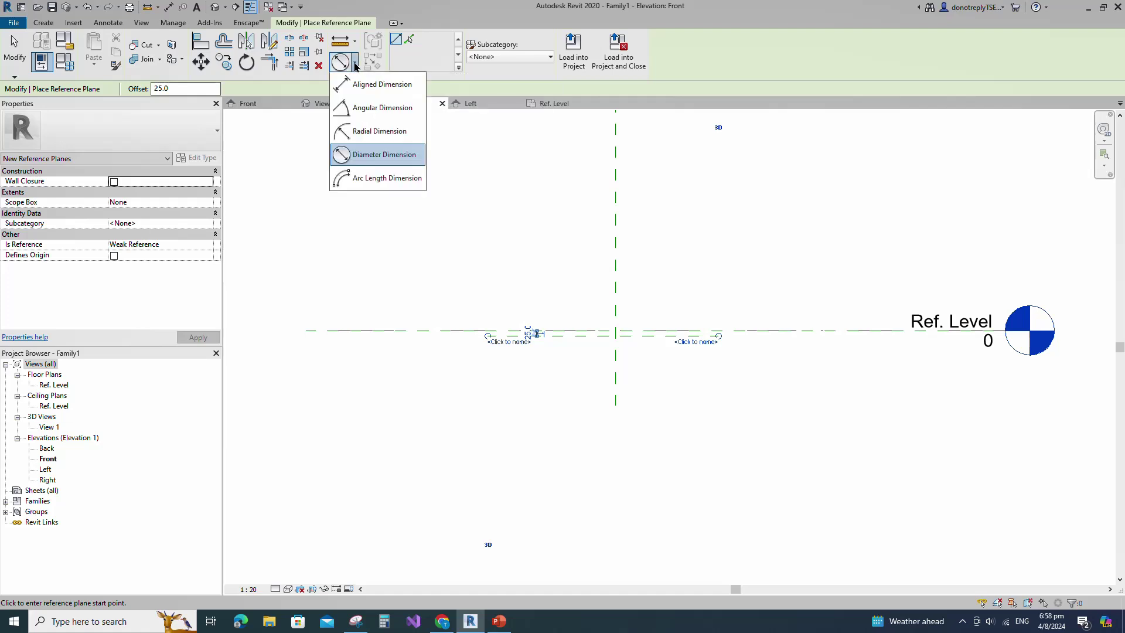
{"action": "left_click", "coordinate": [383, 84]}
{"action": "left_click", "coordinate": [248, 589]}
{"action": "left_click", "coordinate": [266, 476]}
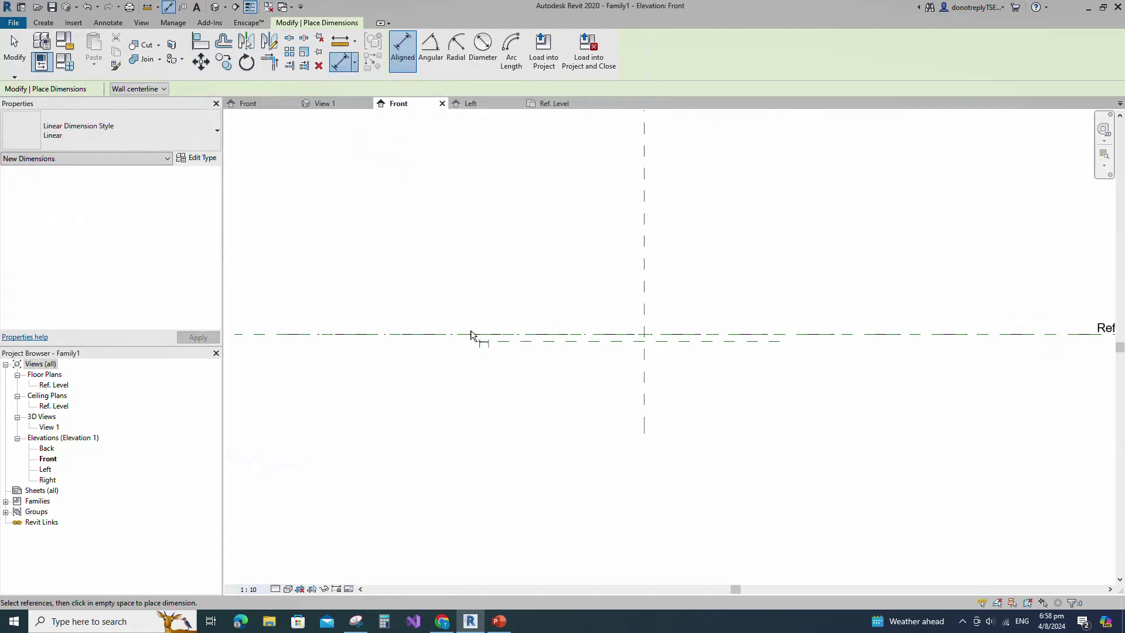
{"action": "left_click", "coordinate": [471, 334]}
{"action": "left_click", "coordinate": [477, 341]}
{"action": "left_click", "coordinate": [454, 369]}
{"action": "key", "text": "Escape"}
Label the dimension below Ref. Level with a new family type parameter named E
{"action": "left_click", "coordinate": [457, 340]}
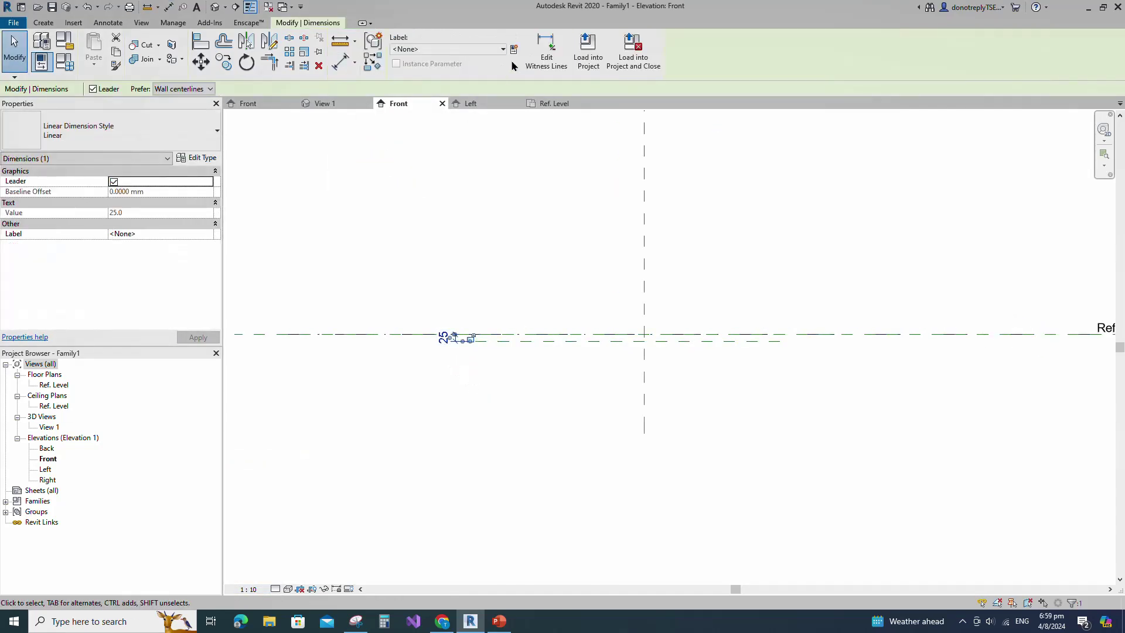
{"action": "left_click", "coordinate": [514, 50]}
{"action": "type", "text": "E"}
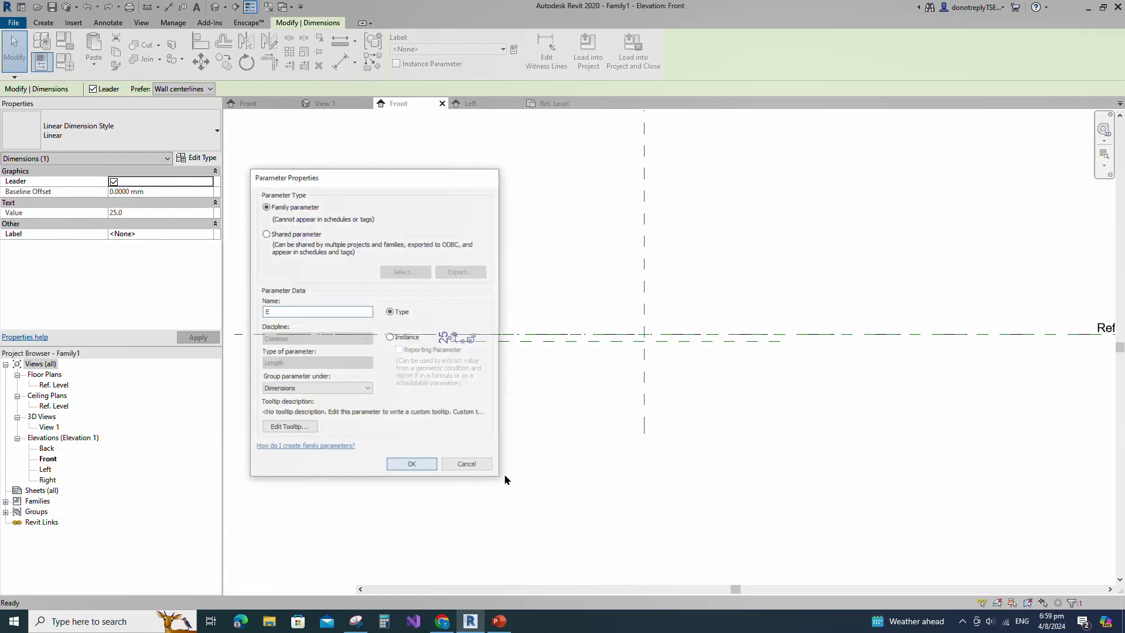
{"action": "key", "text": "Return"}
{"action": "left_click", "coordinate": [521, 450]}
Create another horizontal reference plane offset 125 mm below the existing lower plane by picking that plane
{"action": "left_click", "coordinate": [710, 341]}
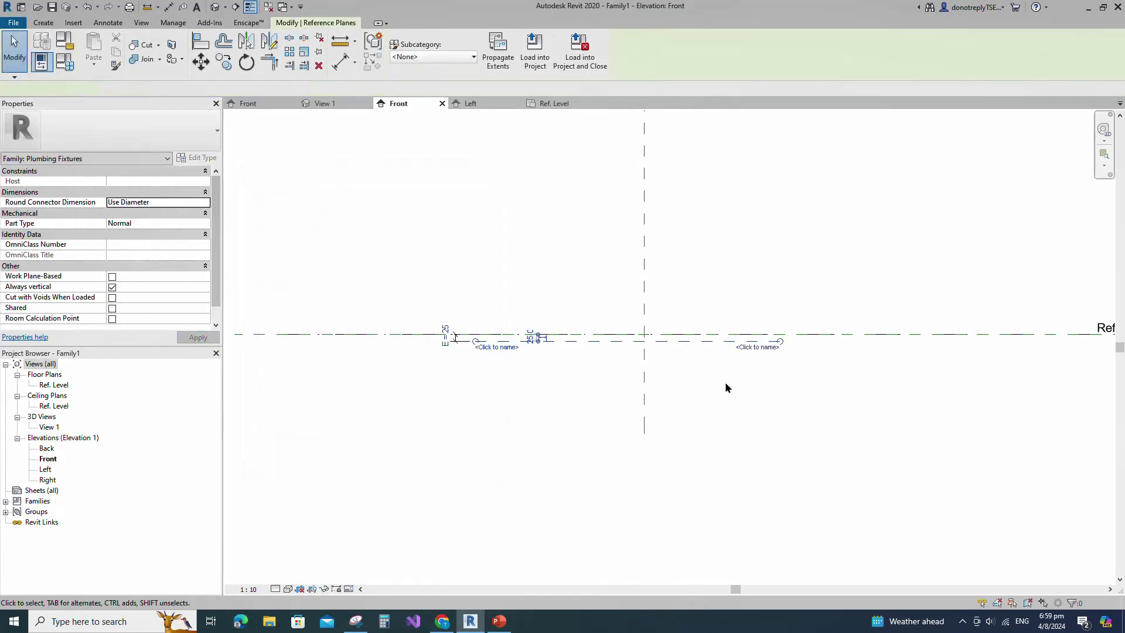
{"action": "left_click", "coordinate": [369, 64]}
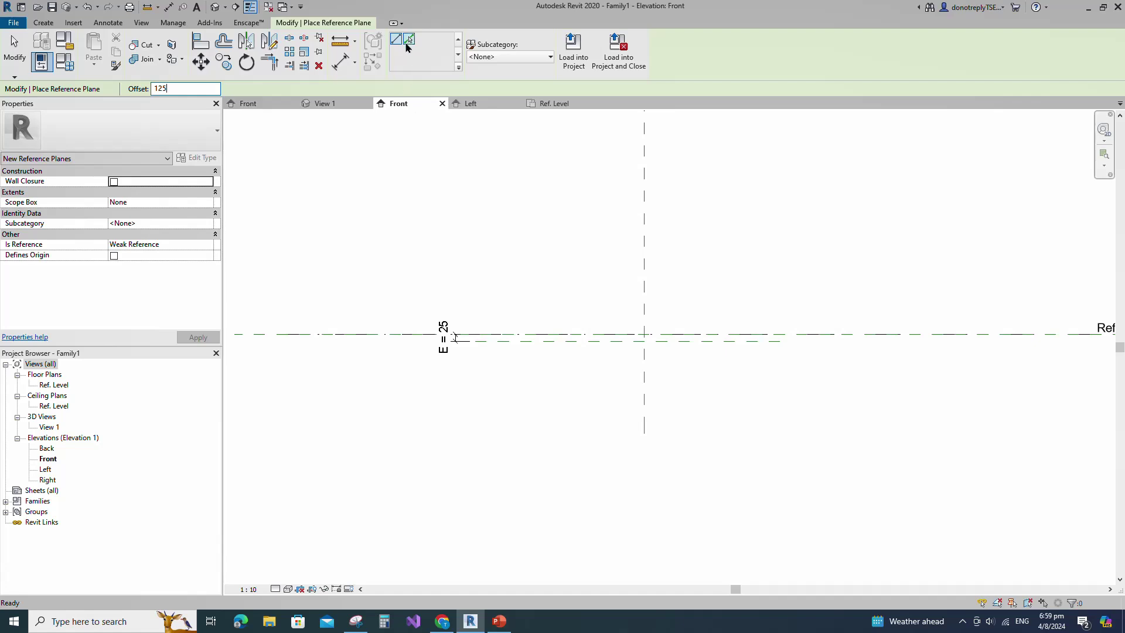
{"action": "left_click", "coordinate": [408, 41]}
{"action": "left_click", "coordinate": [686, 348]}
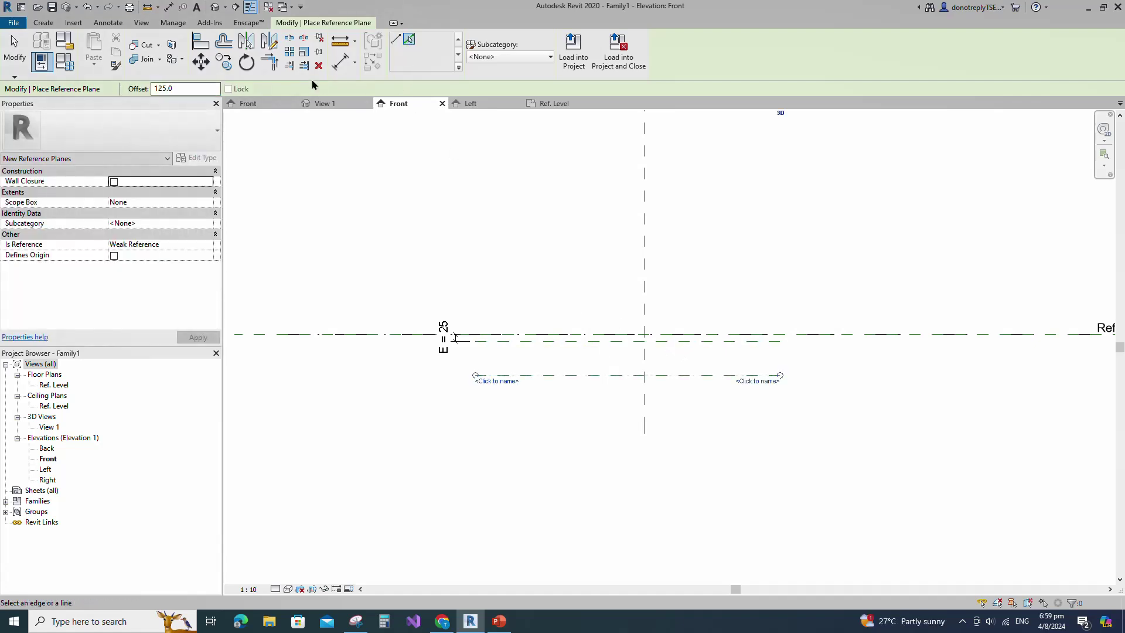
Dimension the distance between the two lower horizontal planes and label it with a new type parameter D
{"action": "left_click", "coordinate": [340, 62]}
{"action": "left_click", "coordinate": [528, 340]}
{"action": "left_click", "coordinate": [520, 375]}
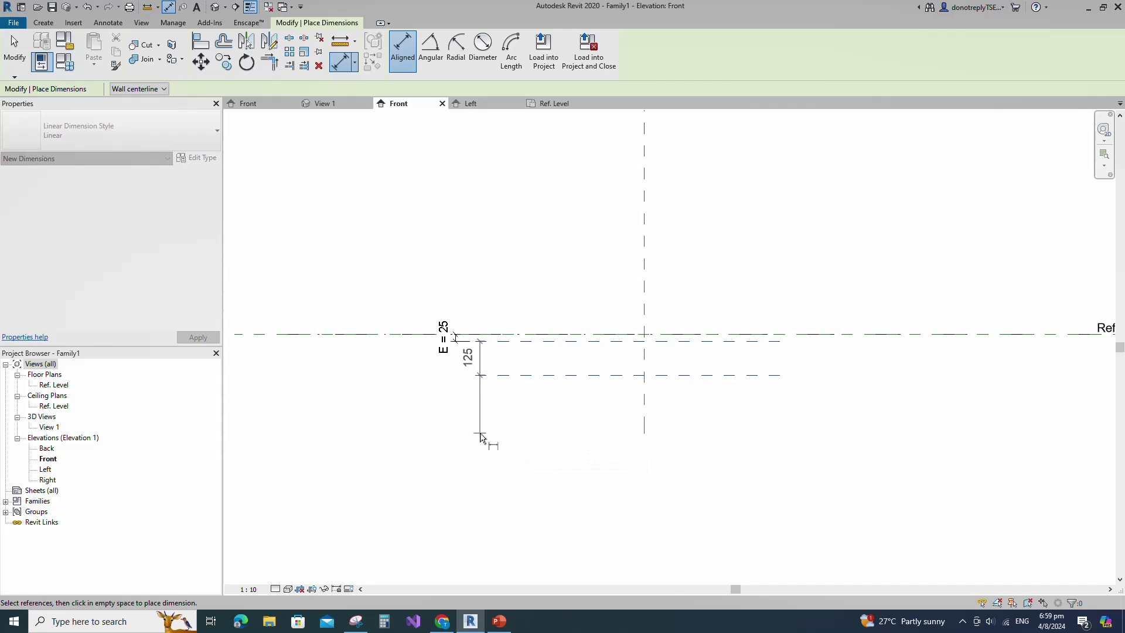
{"action": "left_click", "coordinate": [481, 440]}
{"action": "key", "text": "Escape"}
{"action": "left_click", "coordinate": [514, 50]}
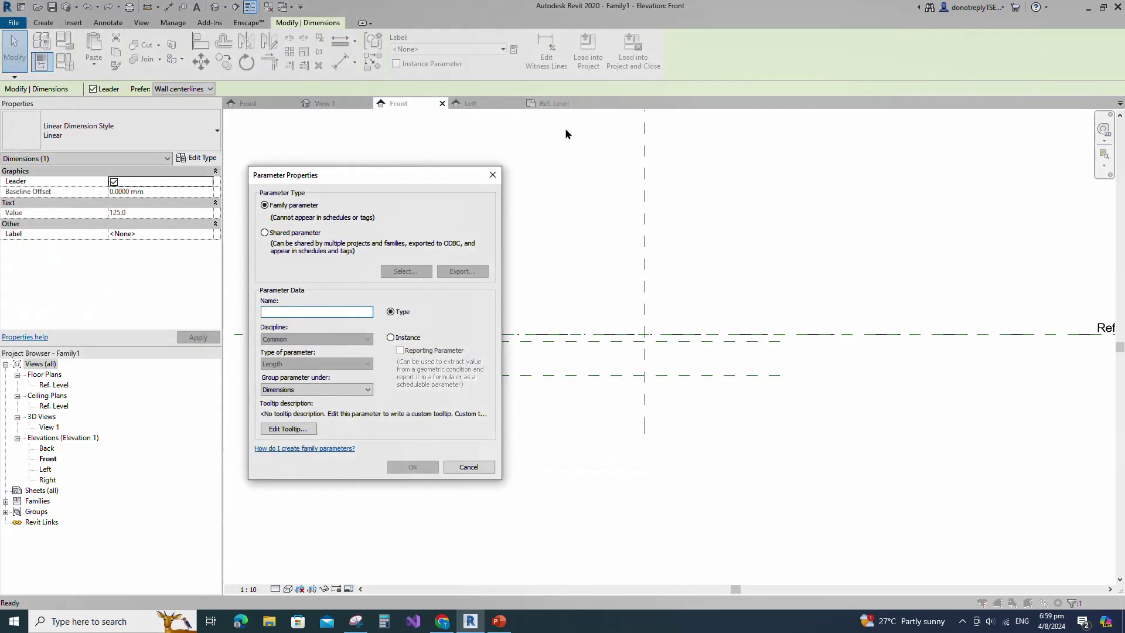
{"action": "left_click", "coordinate": [412, 466]}
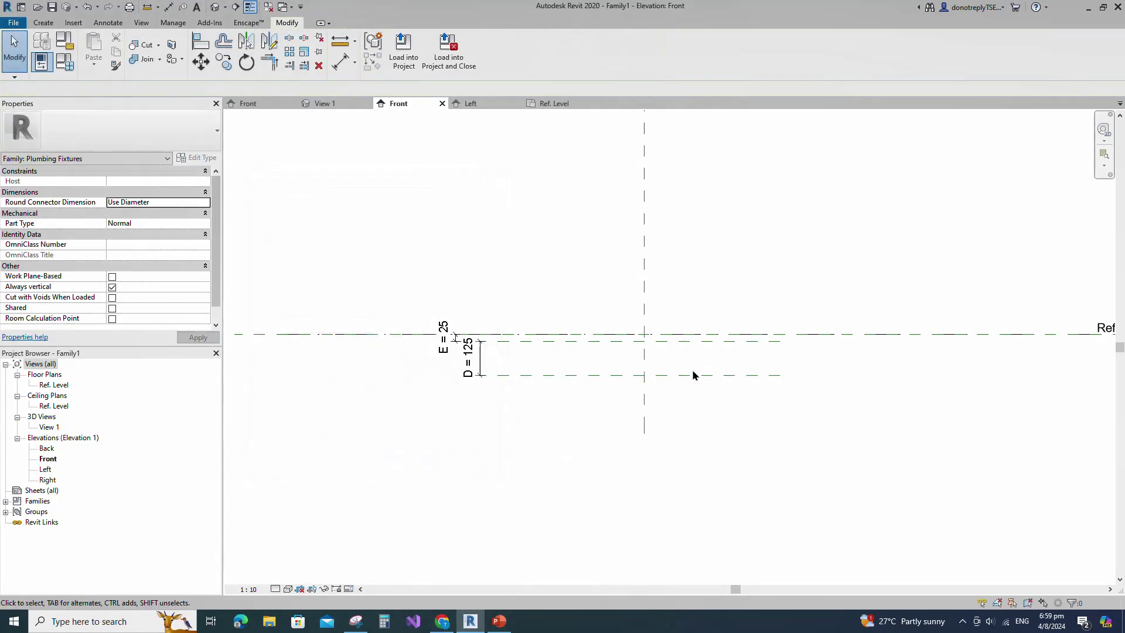
Create a horizontal reference plane offset 90 mm above the lowest plane by picking that plane
{"action": "key", "text": "r"}
{"action": "key", "text": "p"}
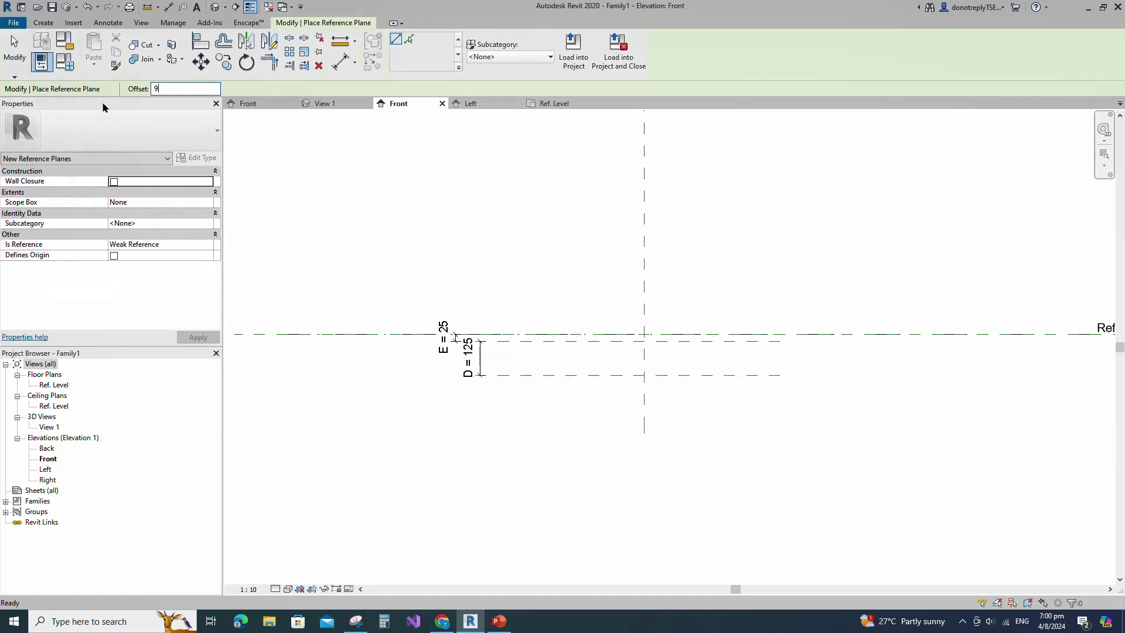
{"action": "left_click", "coordinate": [409, 39]}
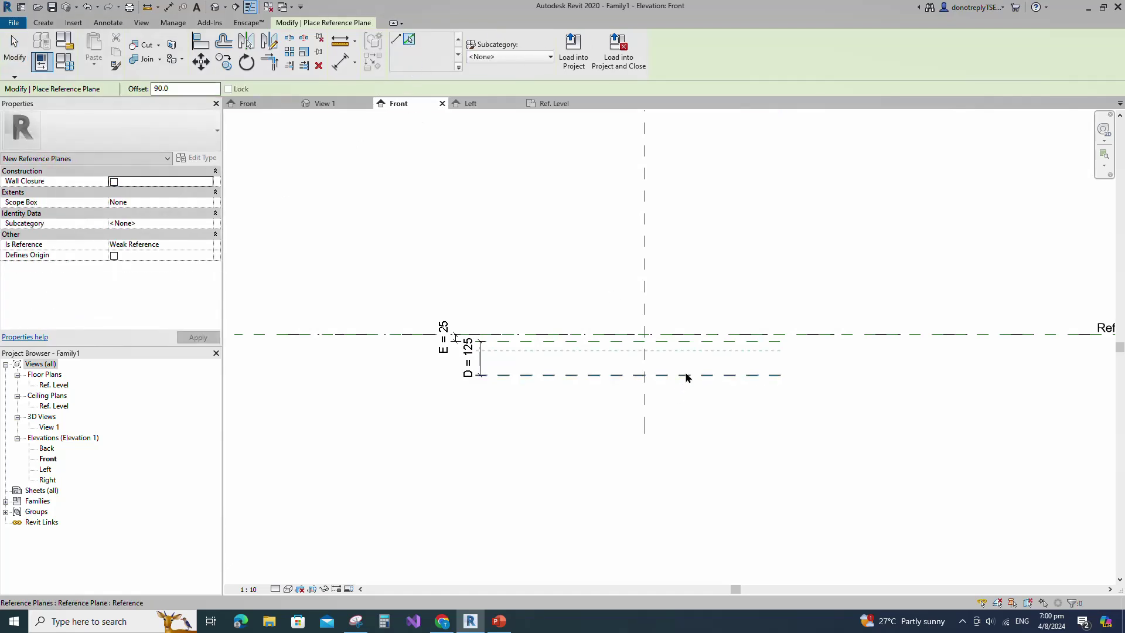
Add an aligned dimension between the newest horizontal plane and the lowest plane
{"action": "key", "text": "d"}
{"action": "key", "text": "i"}
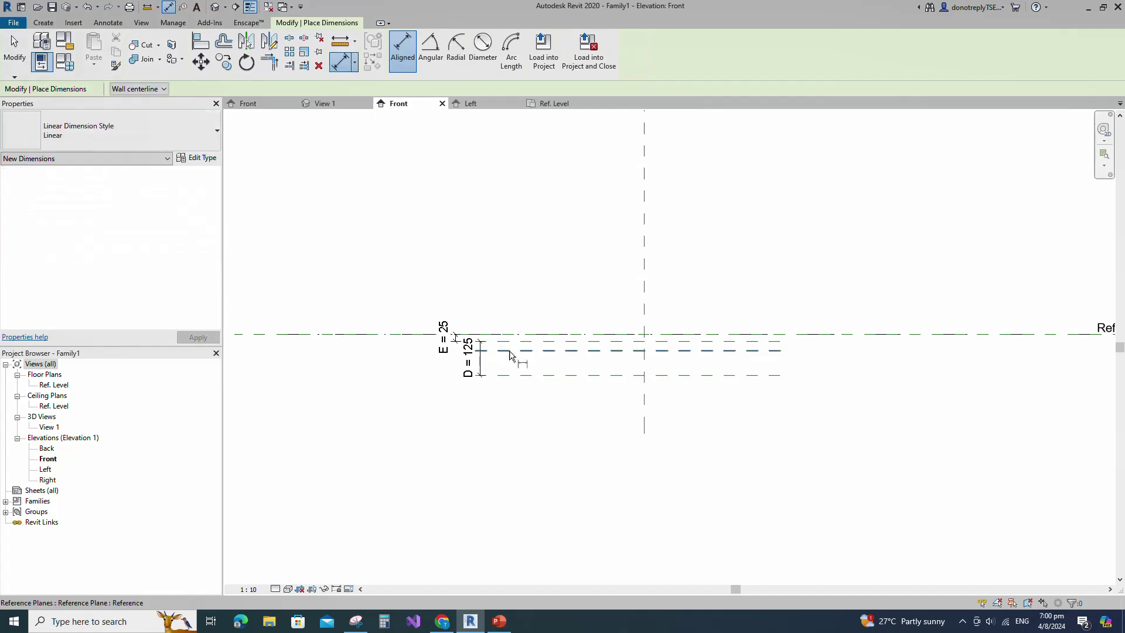
{"action": "left_click", "coordinate": [509, 374]}
{"action": "scroll", "coordinate": [519, 410], "scroll_direction": "down", "scroll_amount": 1}
{"action": "scroll", "coordinate": [519, 410], "scroll_direction": "up", "scroll_amount": 3}
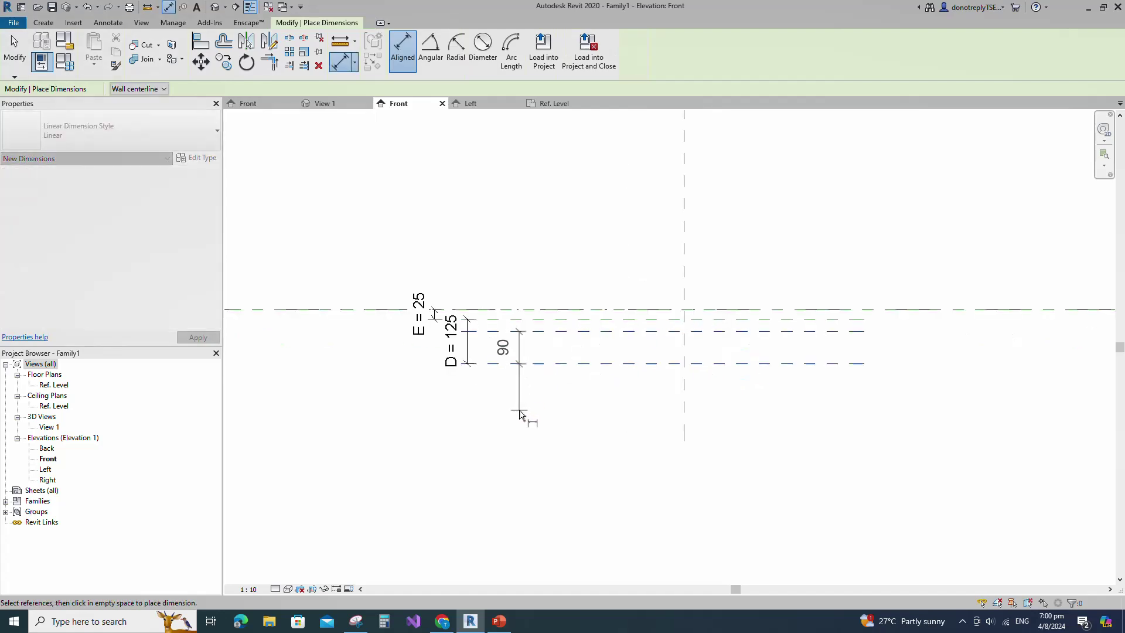
{"action": "left_click", "coordinate": [504, 417]}
{"action": "key", "text": "Escape"}
{"action": "key", "text": "Escape"}
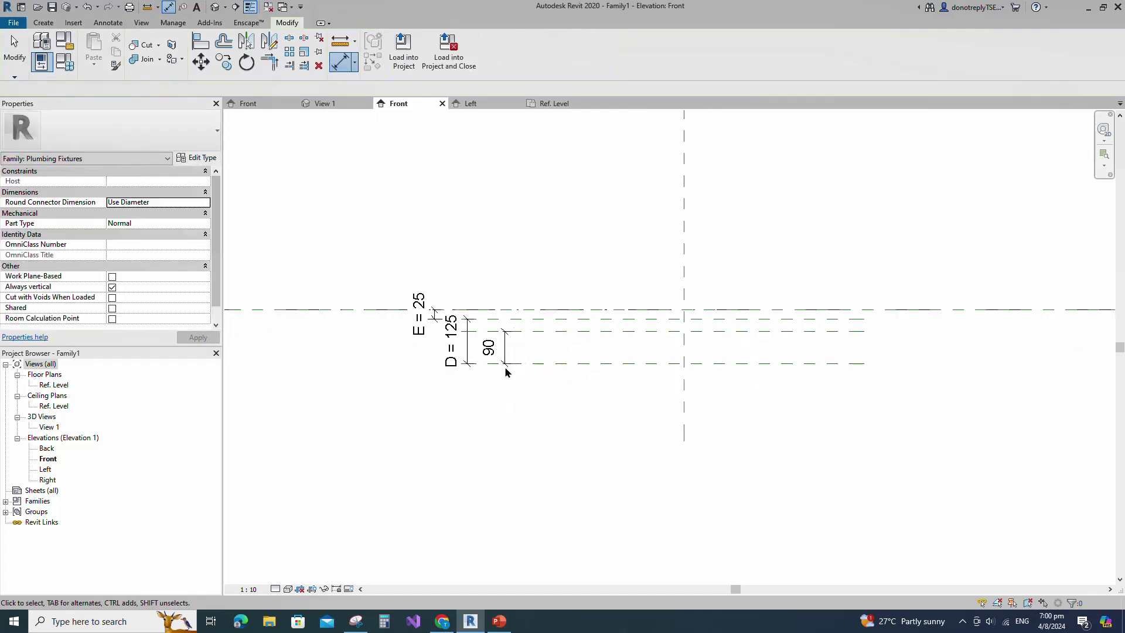
Label the 90 mm dimension with a new family type parameter named C
{"action": "left_click", "coordinate": [505, 359]}
{"action": "left_click", "coordinate": [514, 50]}
{"action": "type", "text": "C"}
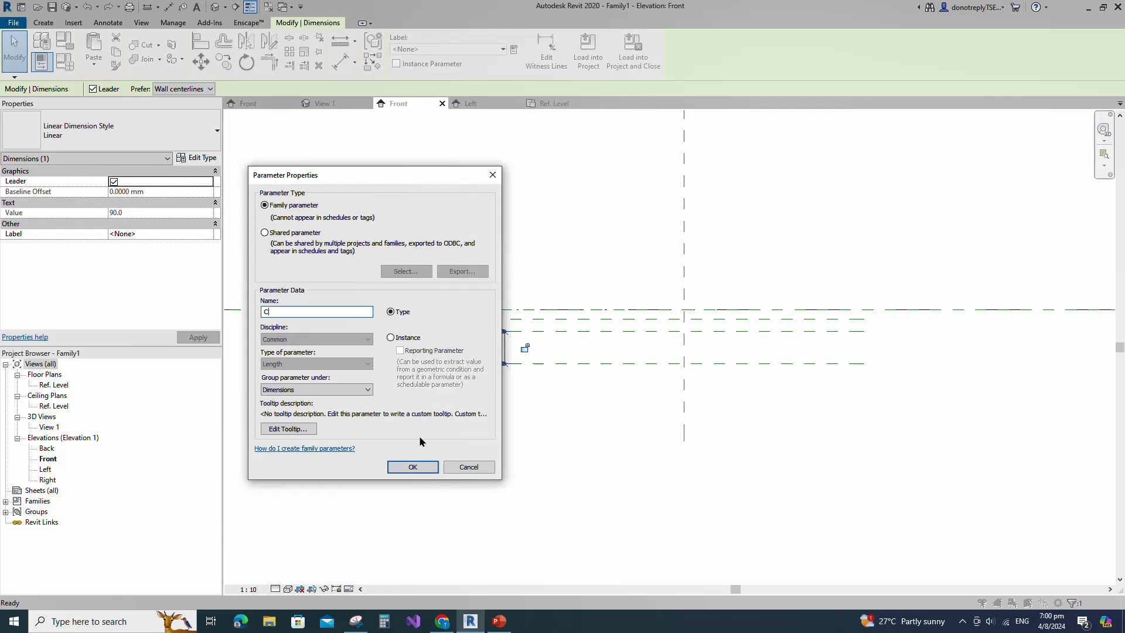
{"action": "key", "text": "Return"}
{"action": "key", "text": "Escape"}
Draw two vertical reference planes offset 25 mm on either side of the Center (Left/Right) plane
{"action": "left_click", "coordinate": [684, 390]}
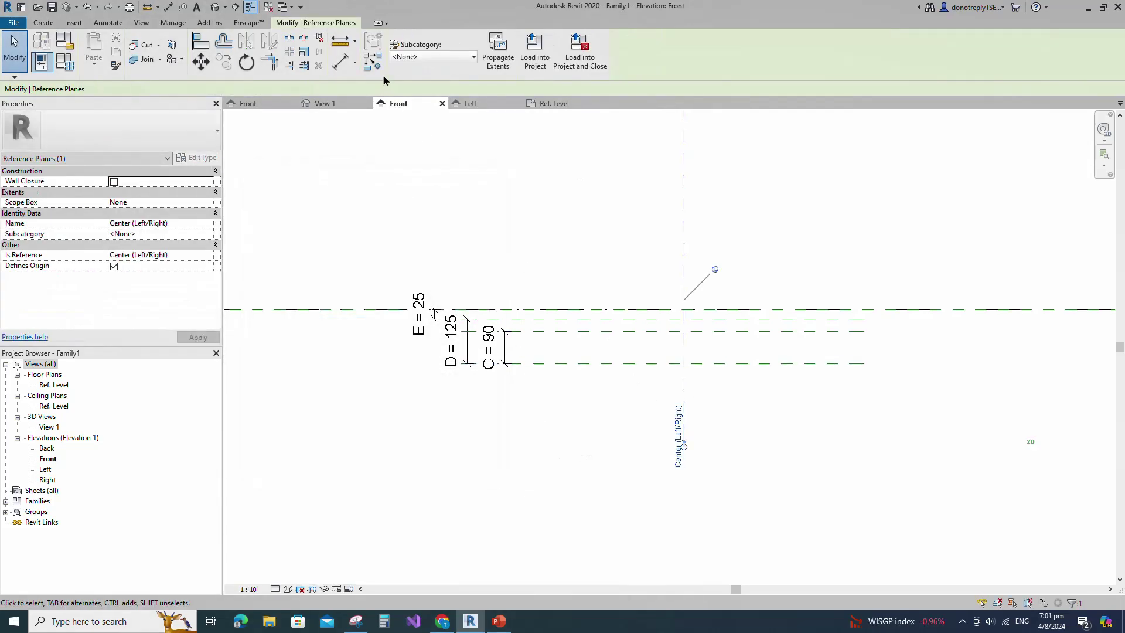
{"action": "left_click", "coordinate": [374, 61]}
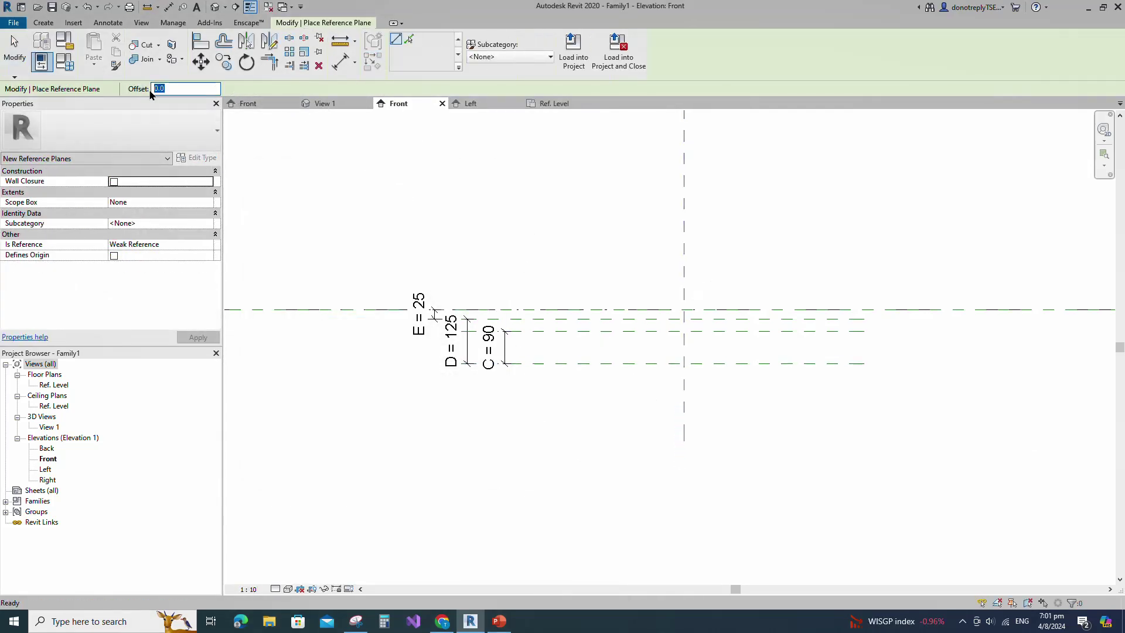
{"action": "left_click", "coordinate": [684, 441]}
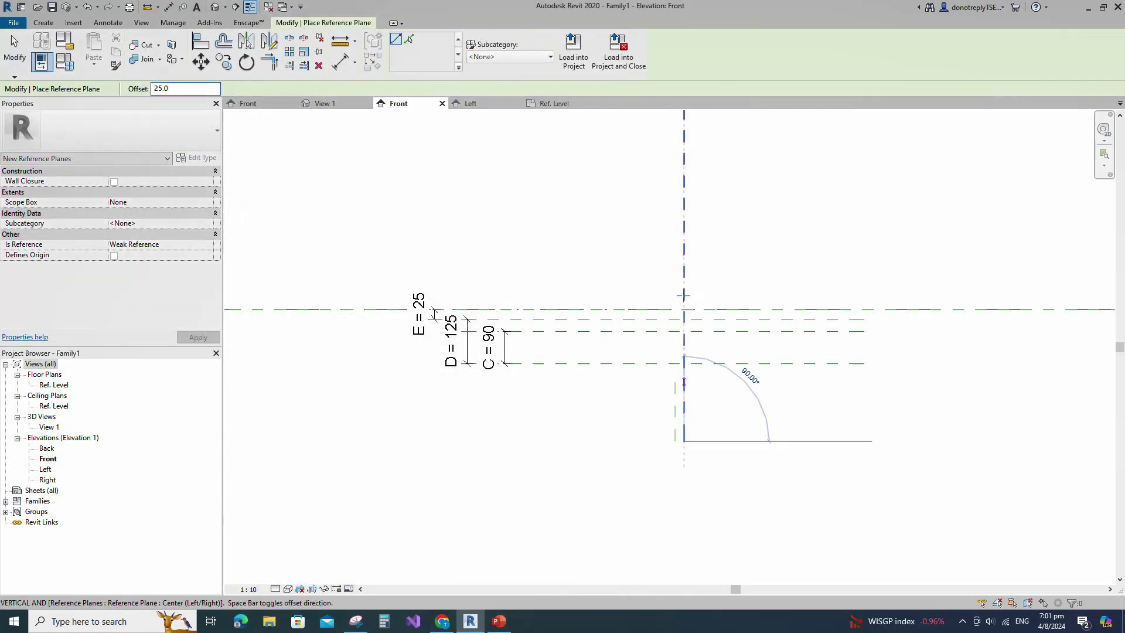
{"action": "left_click", "coordinate": [683, 202]}
{"action": "scroll", "coordinate": [683, 199], "scroll_direction": "up", "scroll_amount": 2}
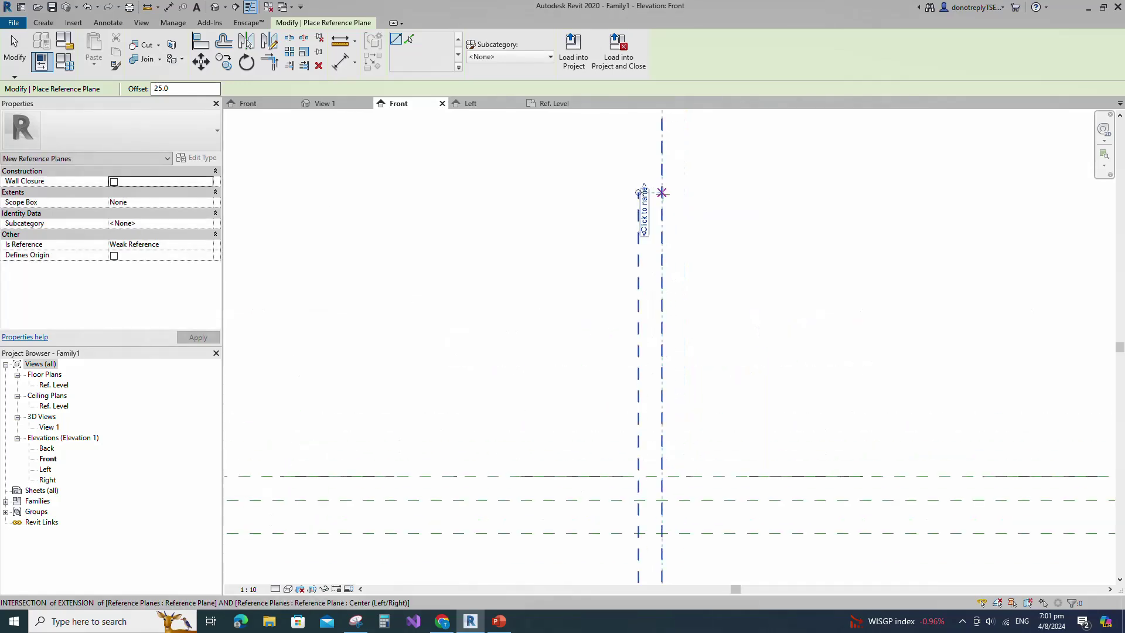
{"action": "left_click", "coordinate": [662, 193]}
{"action": "scroll", "coordinate": [662, 196], "scroll_direction": "down", "scroll_amount": 2}
{"action": "left_click", "coordinate": [662, 465]}
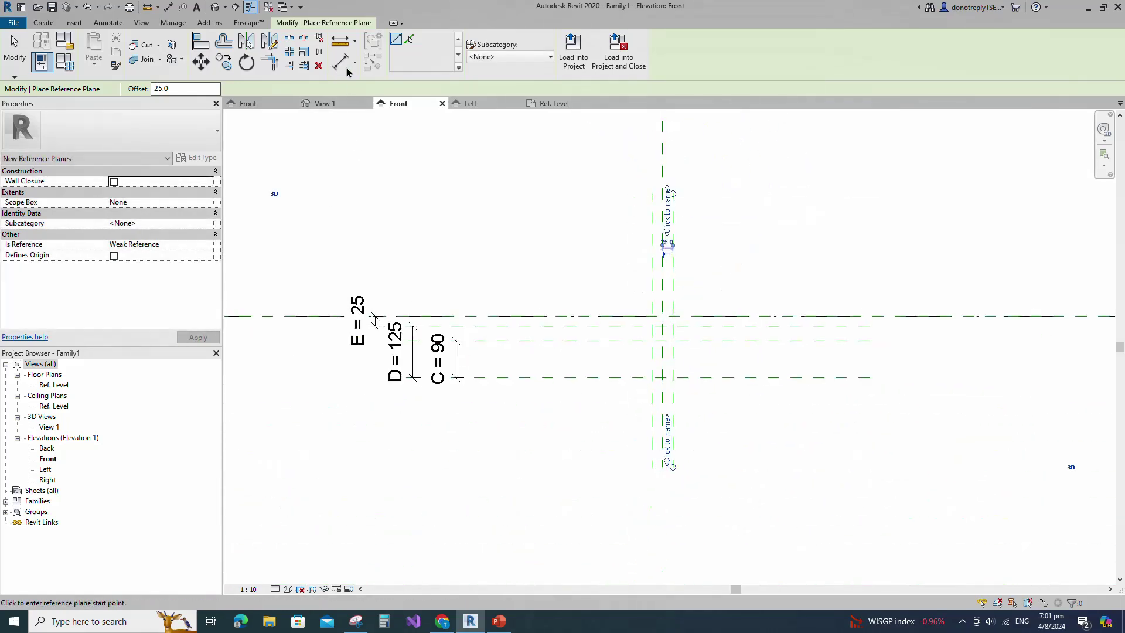
Dimension the two vertical planes against the centre plane in one string and make the spacing equal
{"action": "left_click", "coordinate": [347, 67]}
{"action": "left_click", "coordinate": [662, 223]}
{"action": "left_click", "coordinate": [652, 219]}
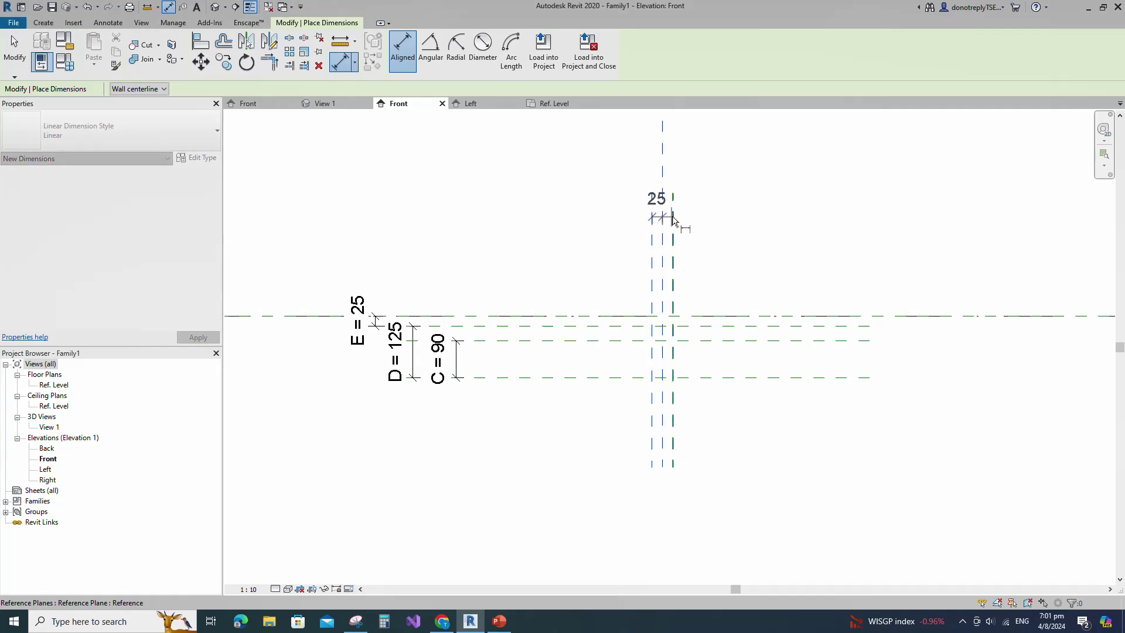
{"action": "left_click", "coordinate": [672, 217]}
{"action": "left_click", "coordinate": [710, 208]}
Dimension the overall distance between the two outer vertical planes and label it with a new type parameter A
{"action": "left_click", "coordinate": [662, 260]}
{"action": "left_click", "coordinate": [652, 252]}
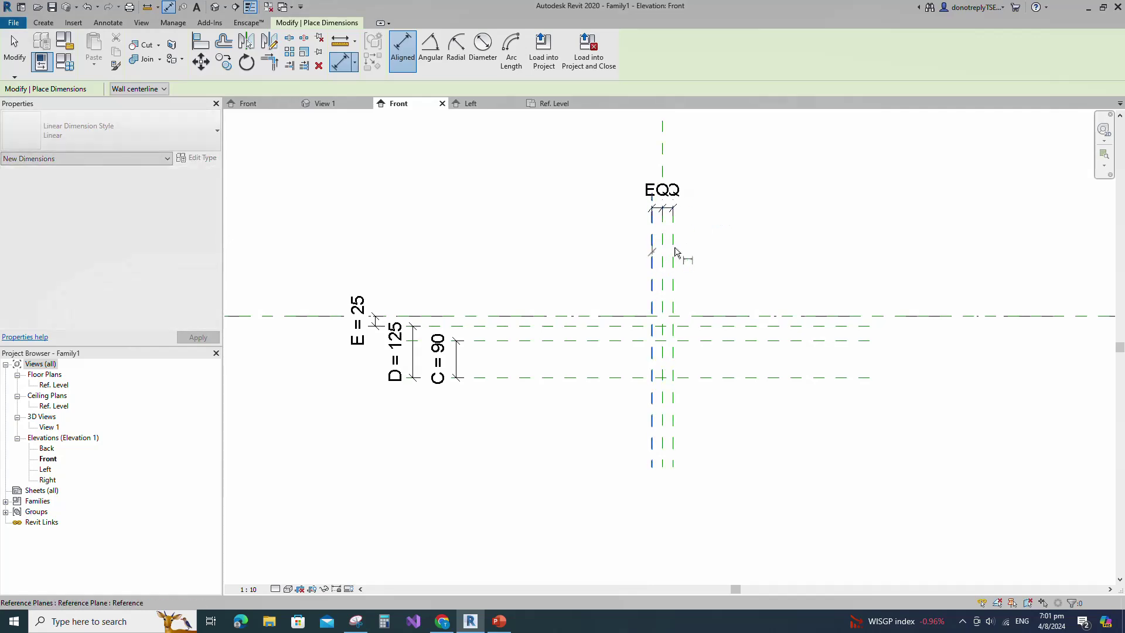
{"action": "left_click", "coordinate": [674, 249]}
{"action": "left_click", "coordinate": [742, 165]}
{"action": "key", "text": "Escape"}
{"action": "key", "text": "Escape"}
{"action": "left_click", "coordinate": [674, 167]}
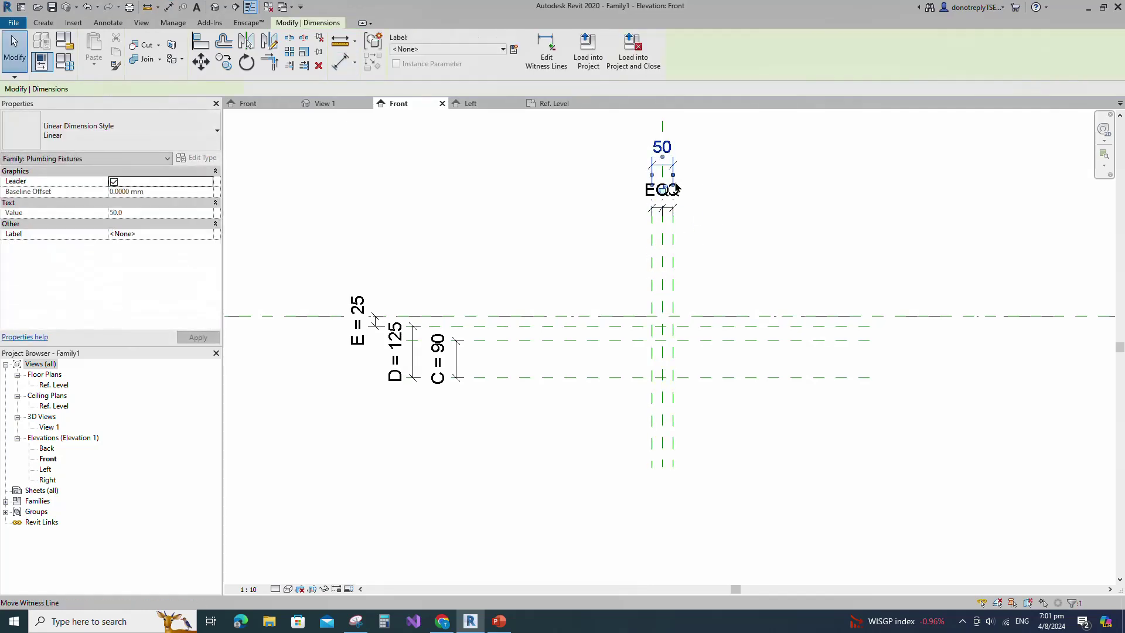
{"action": "left_click", "coordinate": [514, 49]}
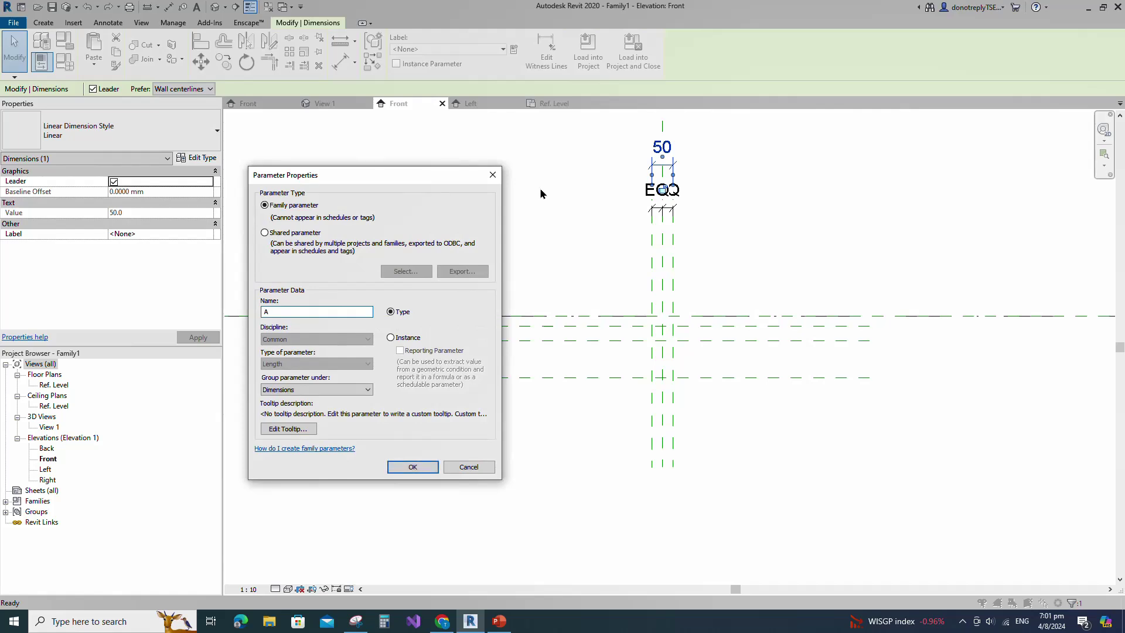
{"action": "left_click", "coordinate": [412, 467]}
Draw two more vertical reference planes offset 70 mm on either side of the centre plane
{"action": "scroll", "coordinate": [557, 379], "scroll_direction": "down", "scroll_amount": 1}
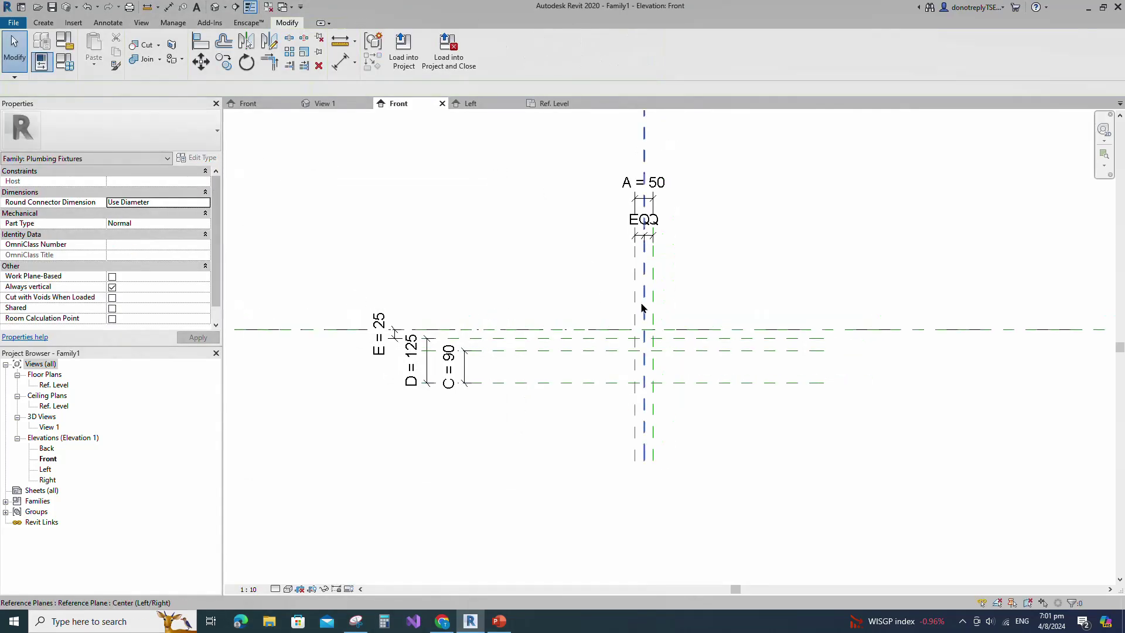
{"action": "left_click", "coordinate": [638, 311]}
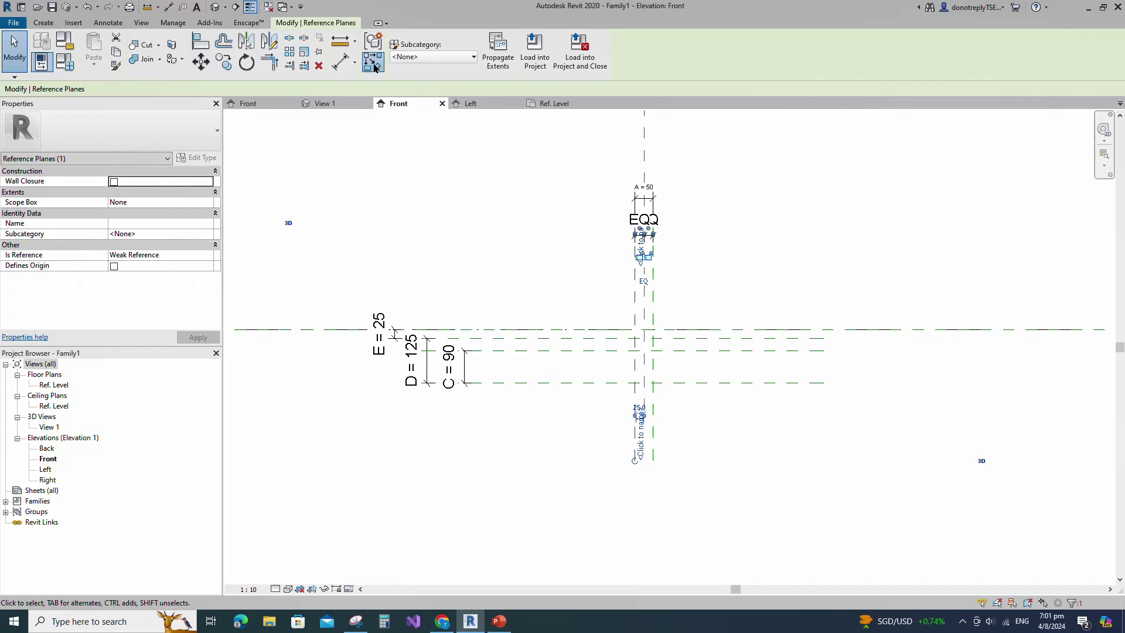
{"action": "left_click", "coordinate": [373, 62]}
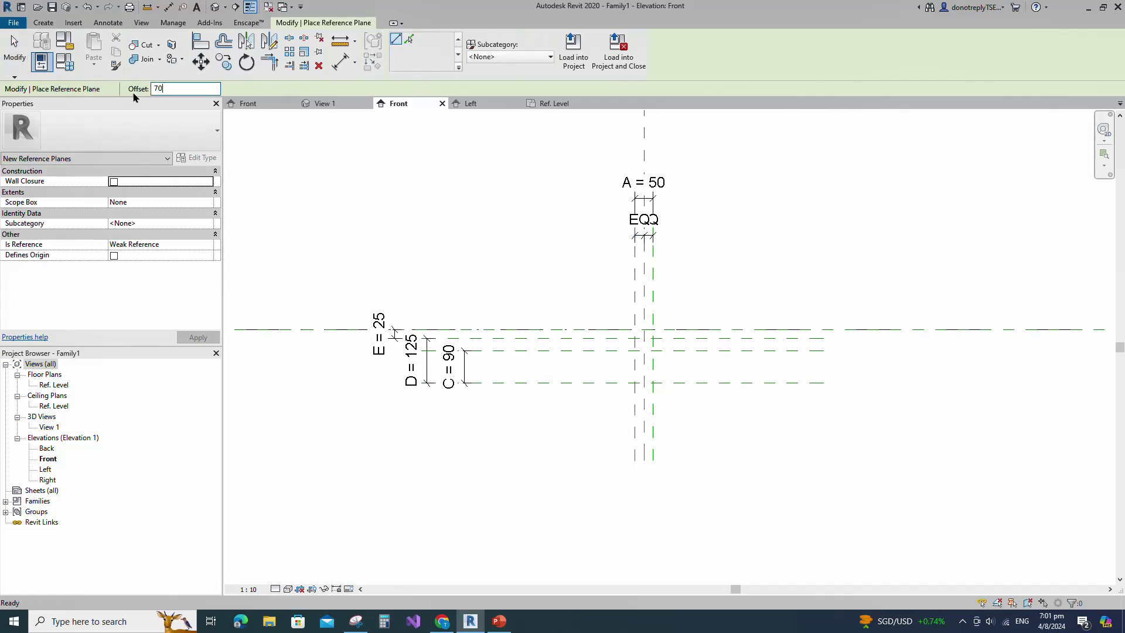
{"action": "left_click", "coordinate": [644, 461]}
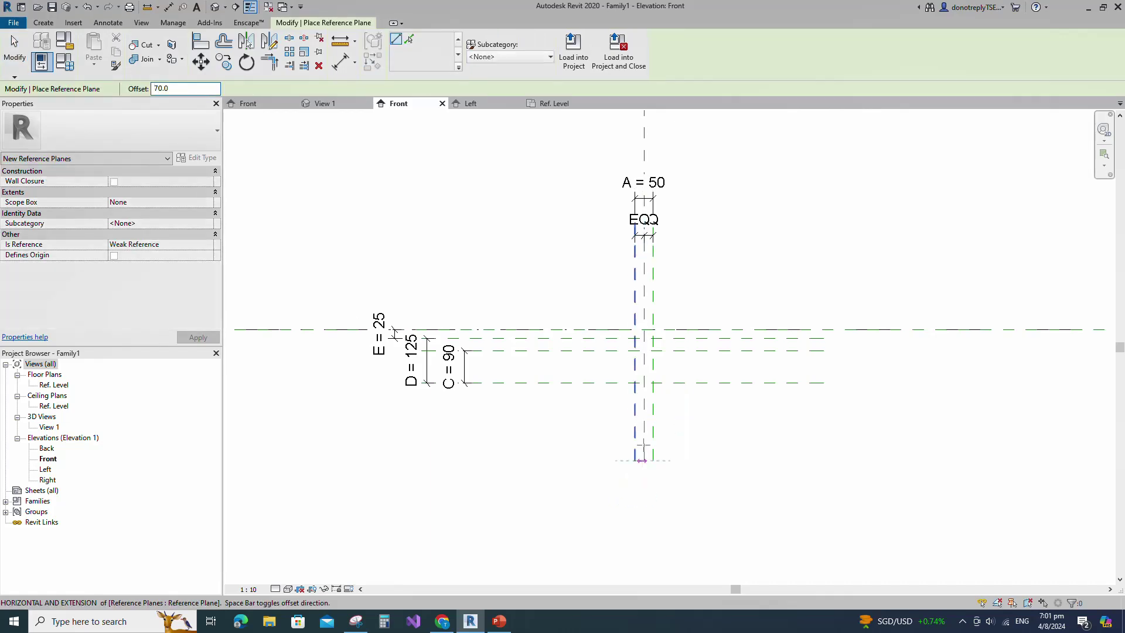
{"action": "left_click", "coordinate": [645, 143]}
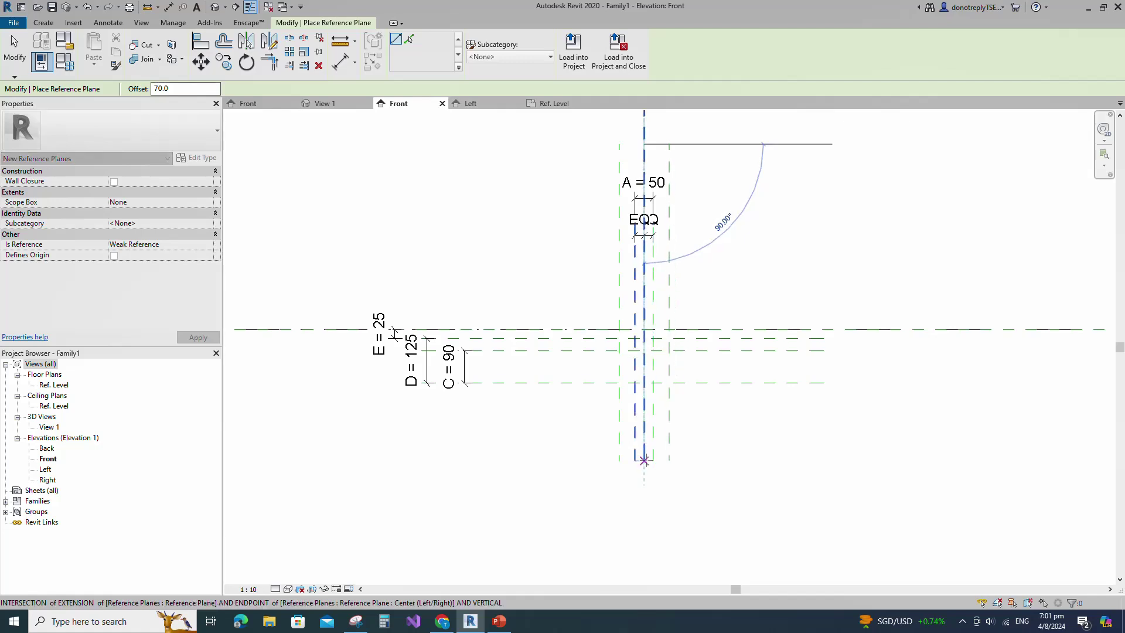
Dimension the outermost vertical planes through the centre plane in one string and make the spacing equal
{"action": "left_click", "coordinate": [341, 65]}
{"action": "left_click", "coordinate": [644, 268]}
{"action": "left_click", "coordinate": [620, 258]}
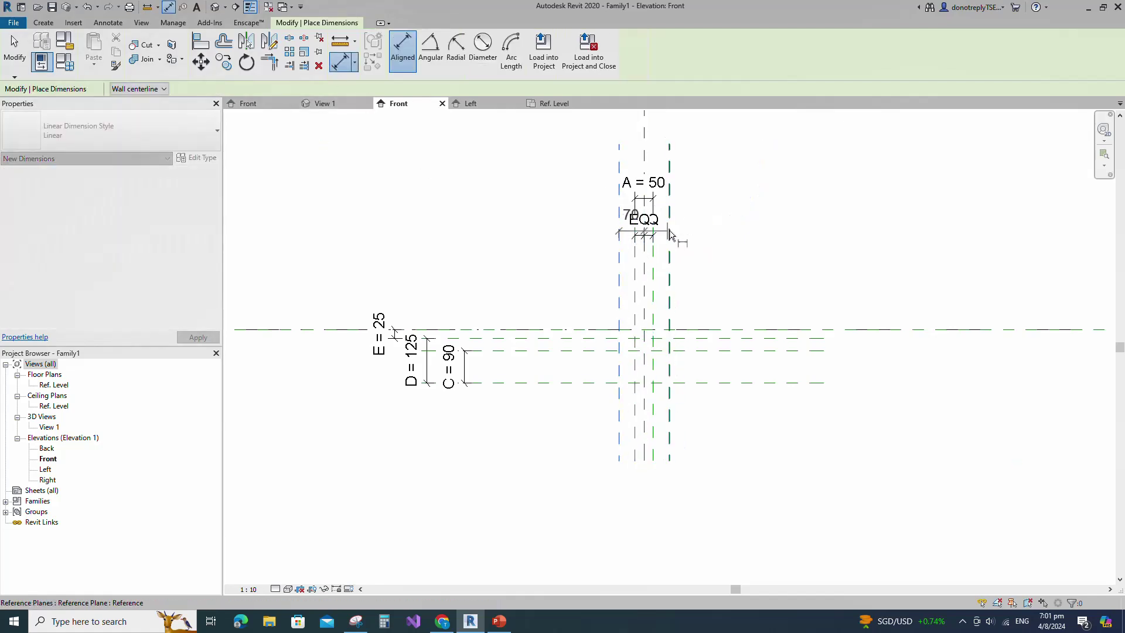
{"action": "left_click", "coordinate": [669, 234]}
{"action": "left_click", "coordinate": [722, 155]}
Equalize the outermost vertical planes about the centre plane, dimension their overall distance and label it with a new parameter B
{"action": "left_click", "coordinate": [643, 204]}
{"action": "left_click", "coordinate": [619, 216]}
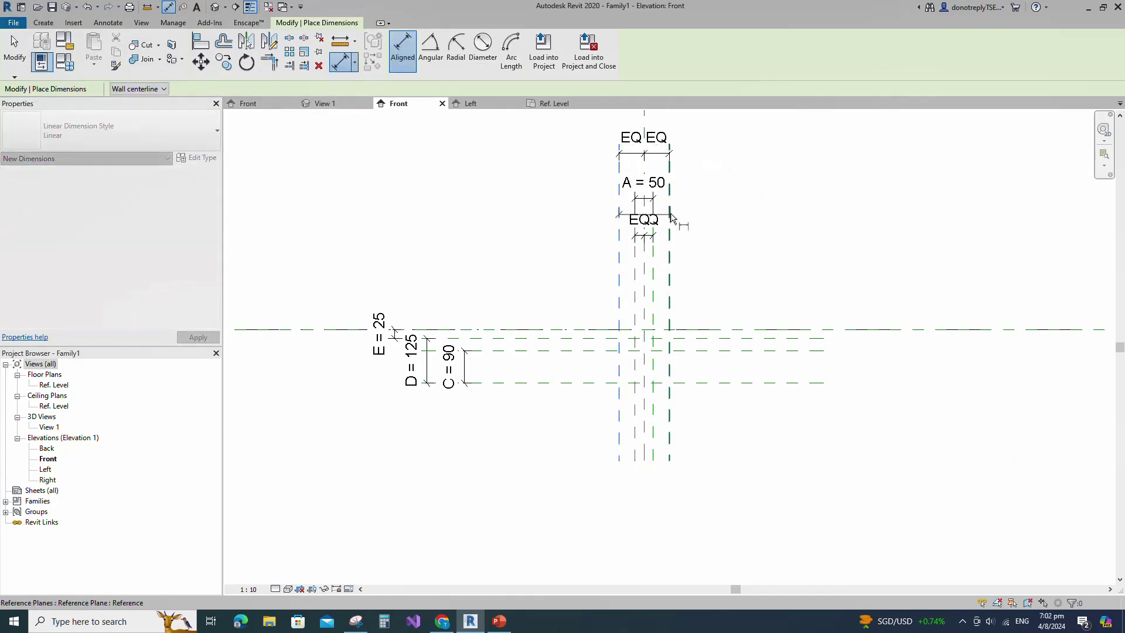
{"action": "left_click", "coordinate": [670, 214]}
{"action": "scroll", "coordinate": [621, 296], "scroll_direction": "down", "scroll_amount": 3}
{"action": "scroll", "coordinate": [676, 186], "scroll_direction": "up", "scroll_amount": 2}
{"action": "left_click", "coordinate": [673, 190]}
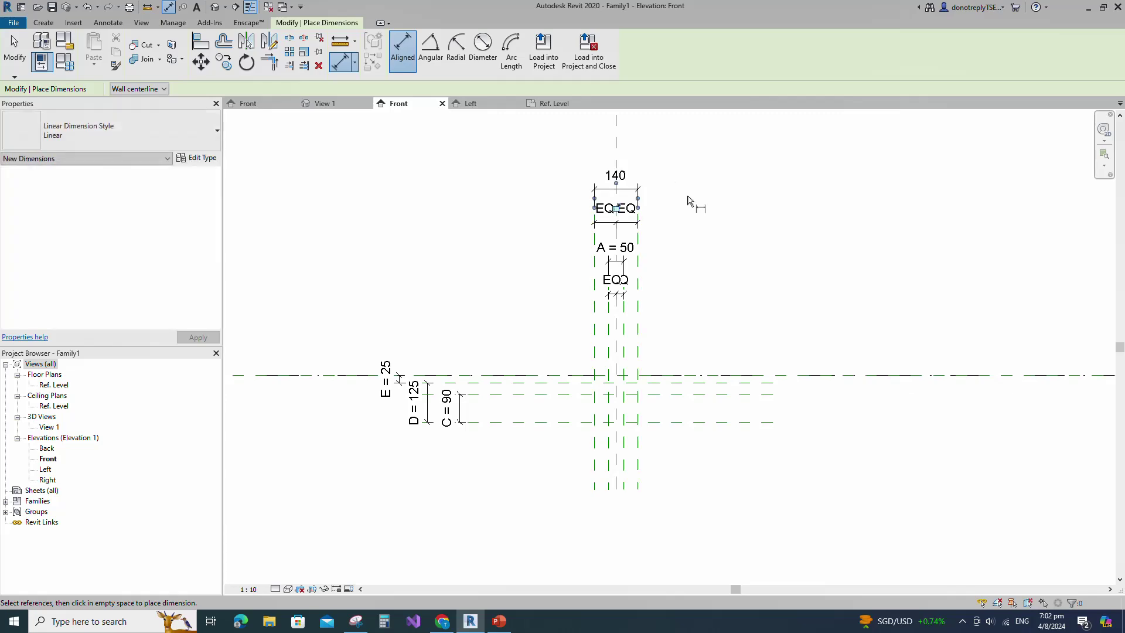
{"action": "key", "text": "Escape"}
{"action": "left_click", "coordinate": [639, 189]}
{"action": "left_click", "coordinate": [513, 50]}
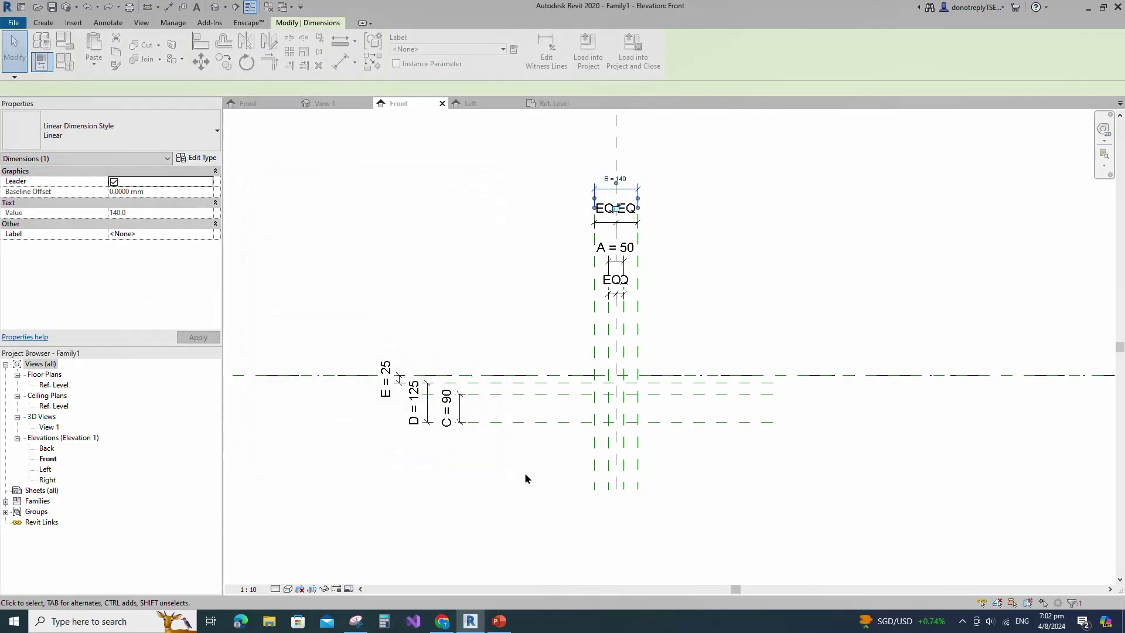
{"action": "key", "text": "Escape"}
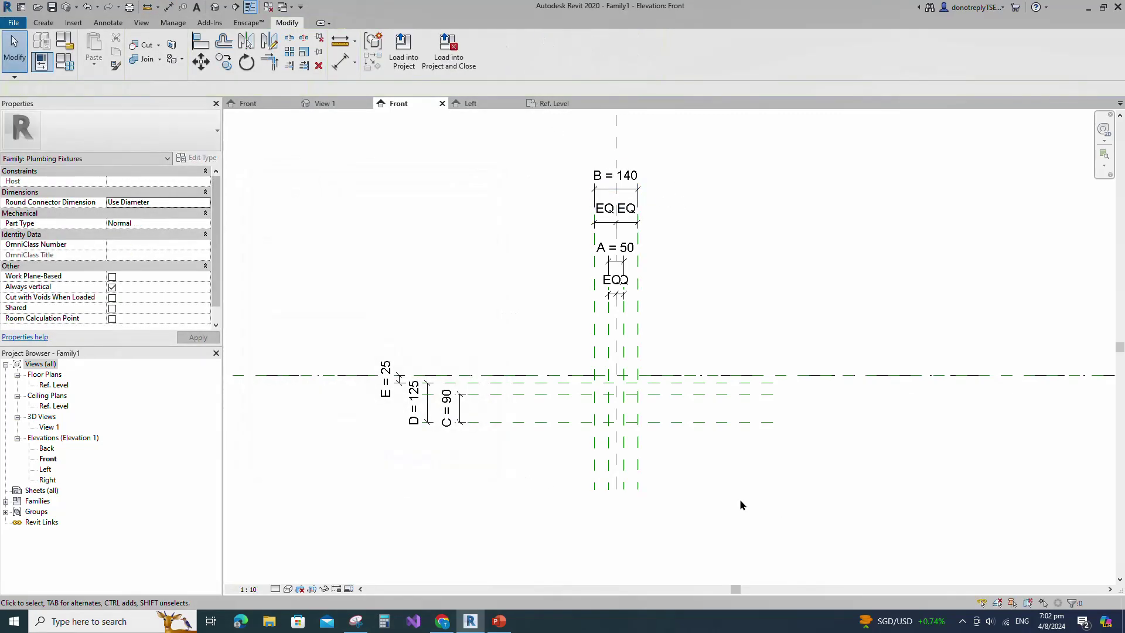
Add a vertical reference plane offset 25 mm inward from the leftmost vertical plane
{"action": "left_click", "coordinate": [595, 486]}
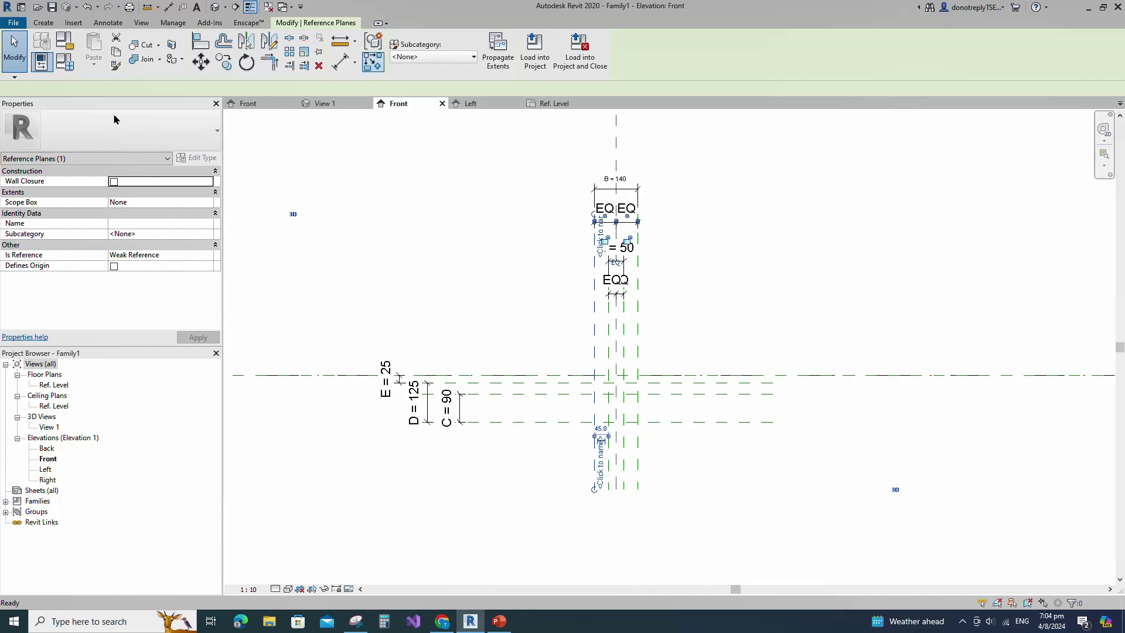
{"action": "key", "text": "r"}
{"action": "key", "text": "p"}
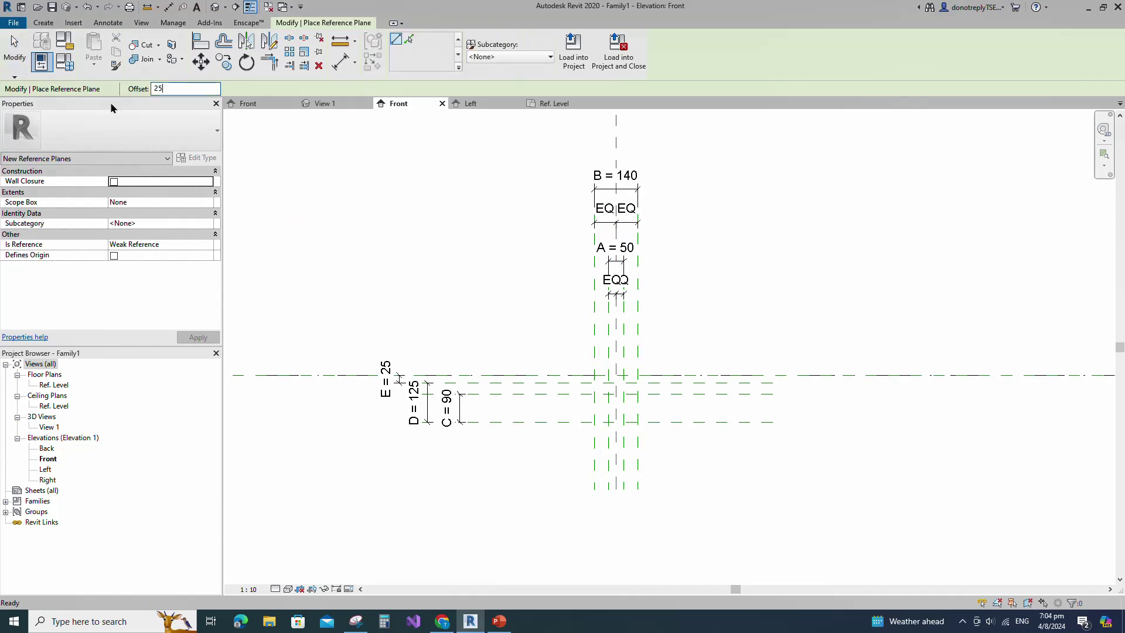
{"action": "left_click", "coordinate": [409, 39]}
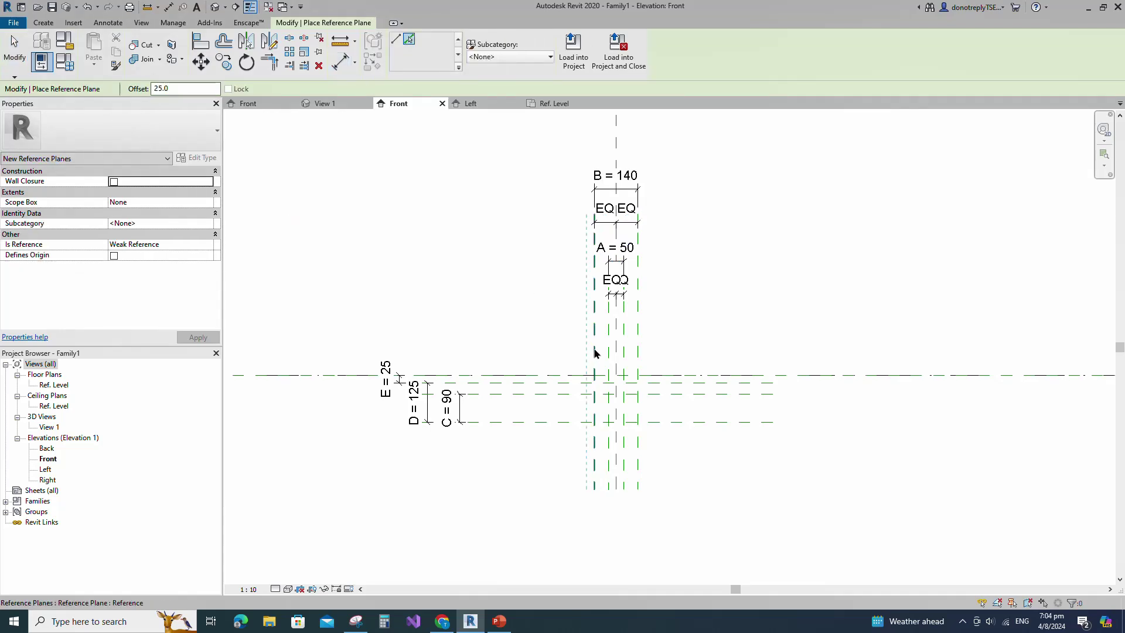
{"action": "scroll", "coordinate": [595, 351], "scroll_direction": "up", "scroll_amount": 4}
{"action": "scroll", "coordinate": [593, 350], "scroll_direction": "down", "scroll_amount": 3}
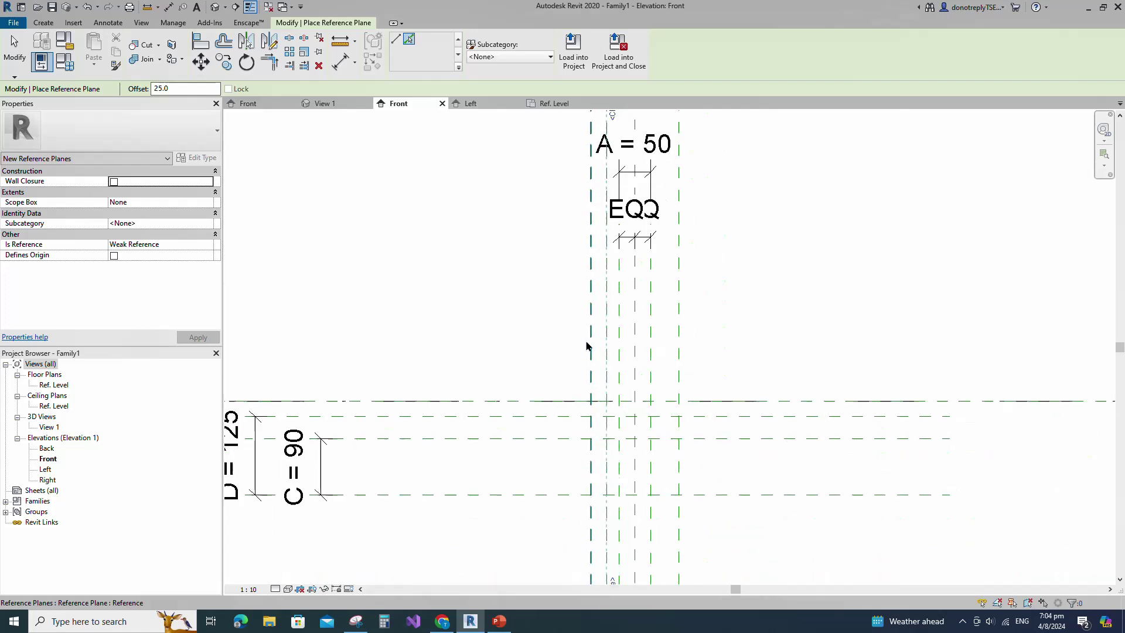
Dimension the distance between the leftmost vertical plane and the plane just inside it
{"action": "key", "text": "d"}
{"action": "key", "text": "i"}
{"action": "scroll", "coordinate": [588, 344], "scroll_direction": "down", "scroll_amount": 2}
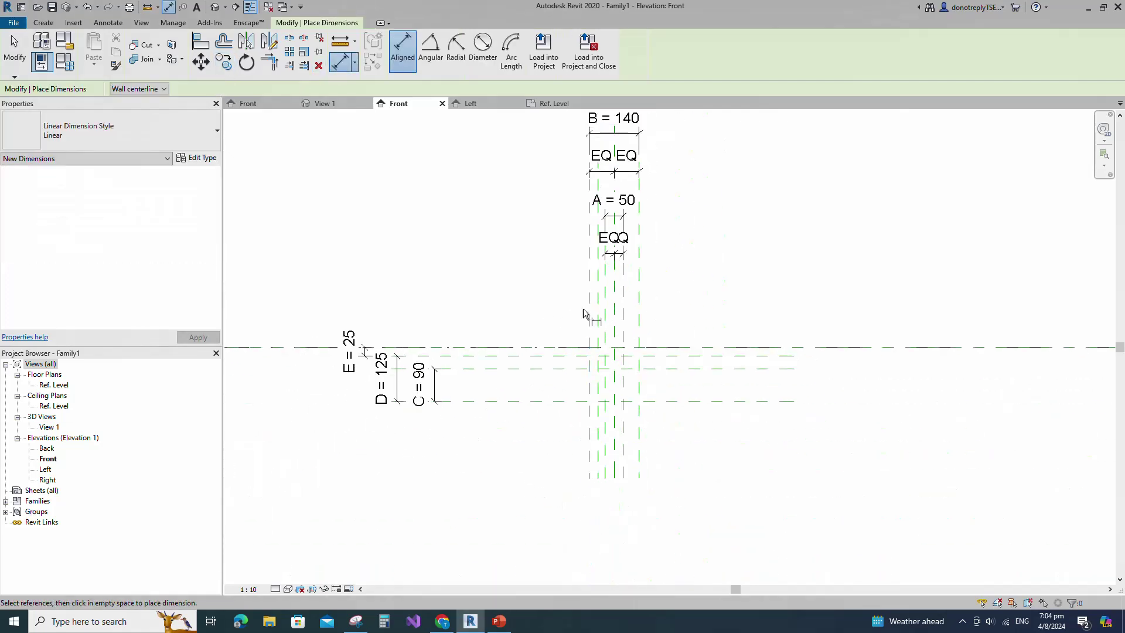
{"action": "left_click", "coordinate": [589, 296]}
{"action": "left_click", "coordinate": [598, 296]}
{"action": "scroll", "coordinate": [560, 298], "scroll_direction": "up", "scroll_amount": 2}
{"action": "left_click", "coordinate": [560, 301]}
{"action": "key", "text": "Escape"}
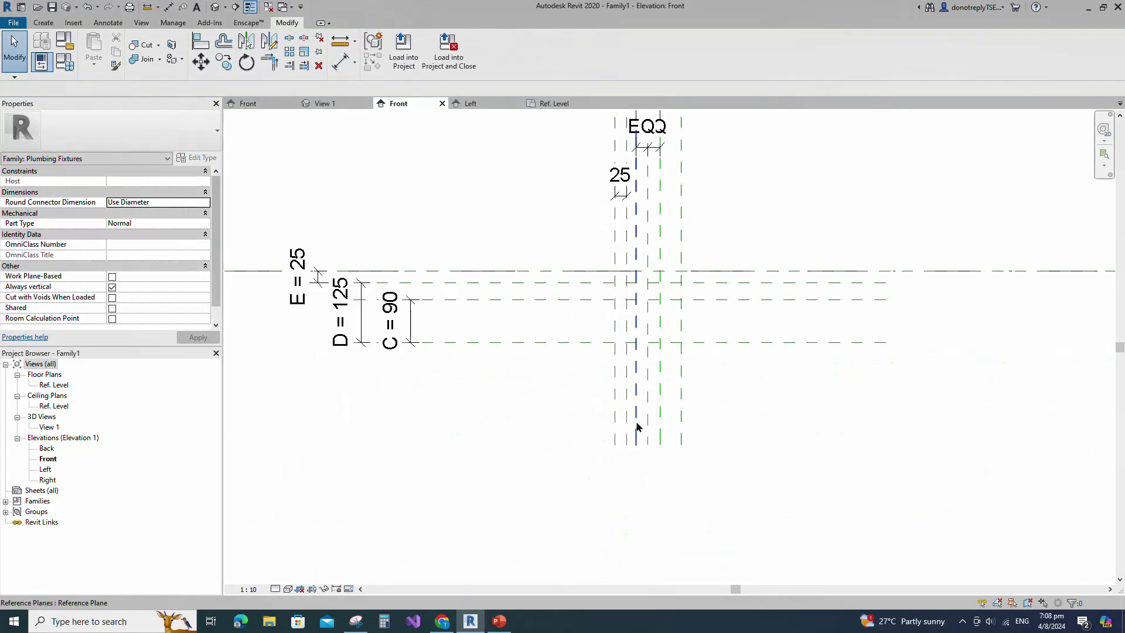
Add two reference planes offset 10 mm: one outward from the left plane of the A pair, one below the upper plane of dimension C
{"action": "left_click", "coordinate": [637, 422]}
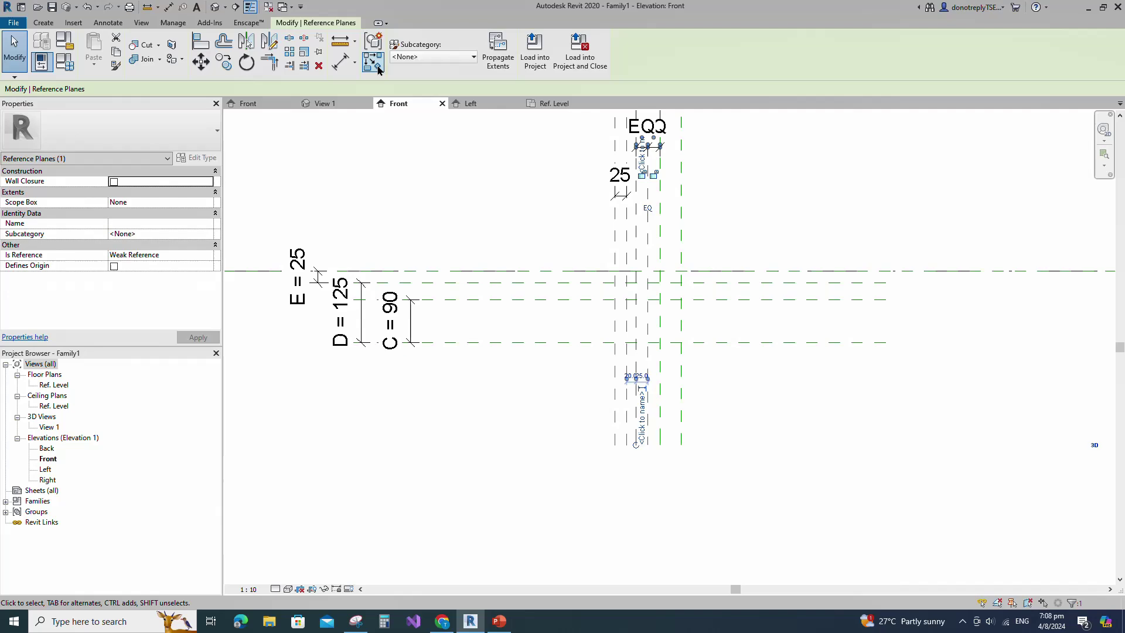
{"action": "key", "text": "r"}
{"action": "key", "text": "p"}
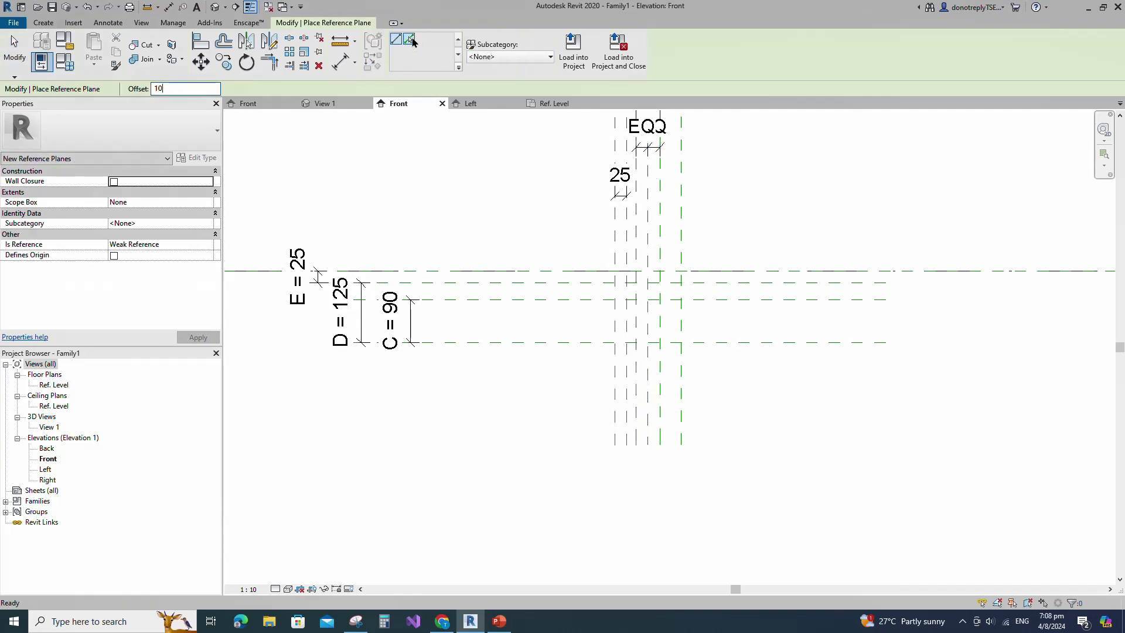
{"action": "left_click", "coordinate": [411, 38]}
{"action": "scroll", "coordinate": [619, 459], "scroll_direction": "up", "scroll_amount": 6}
{"action": "left_click", "coordinate": [653, 420]}
{"action": "scroll", "coordinate": [606, 493], "scroll_direction": "down", "scroll_amount": 5}
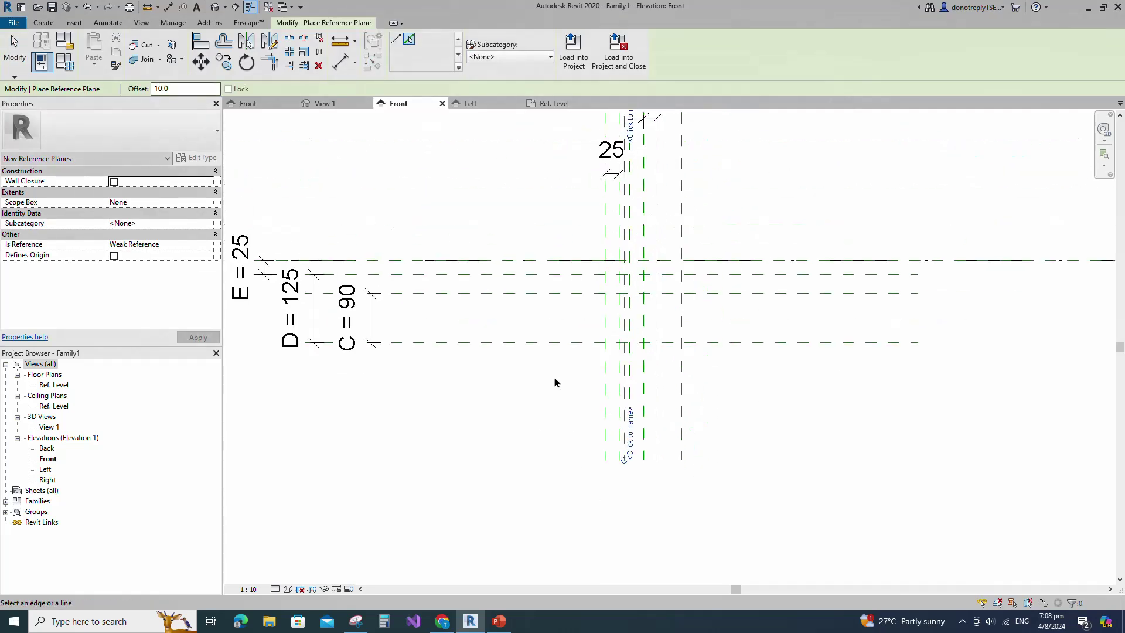
{"action": "left_click", "coordinate": [544, 294]}
Dimension the three closely spaced vertical planes left of centre in one string and make their spacing equal
{"action": "key", "text": "d"}
{"action": "key", "text": "i"}
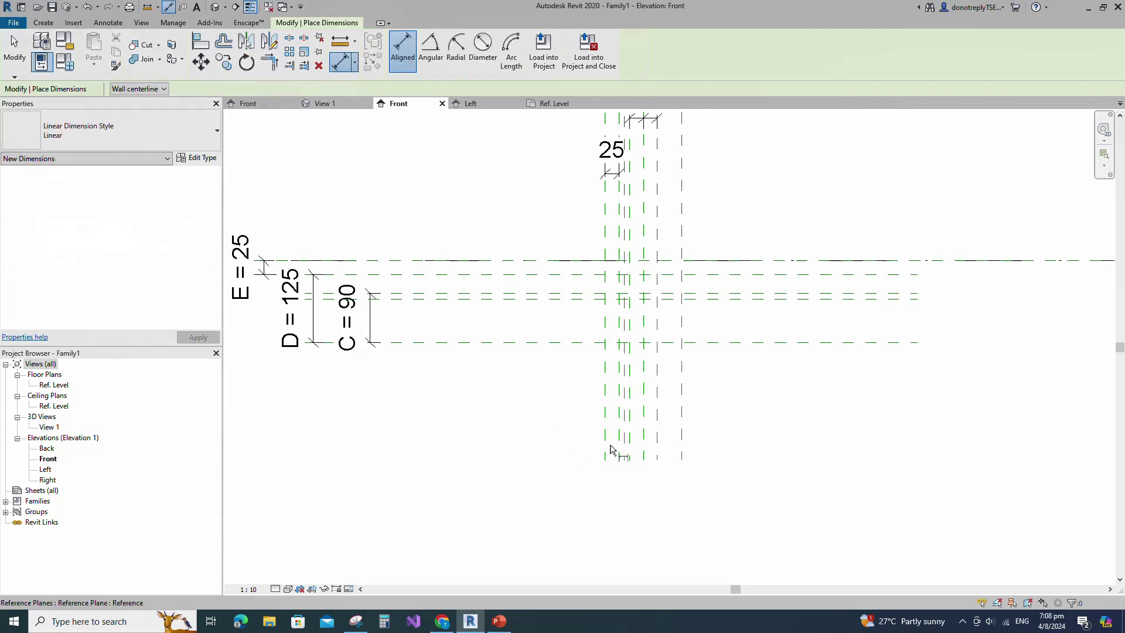
{"action": "left_click", "coordinate": [624, 419]}
{"action": "left_click", "coordinate": [630, 412]}
{"action": "left_click", "coordinate": [638, 406]}
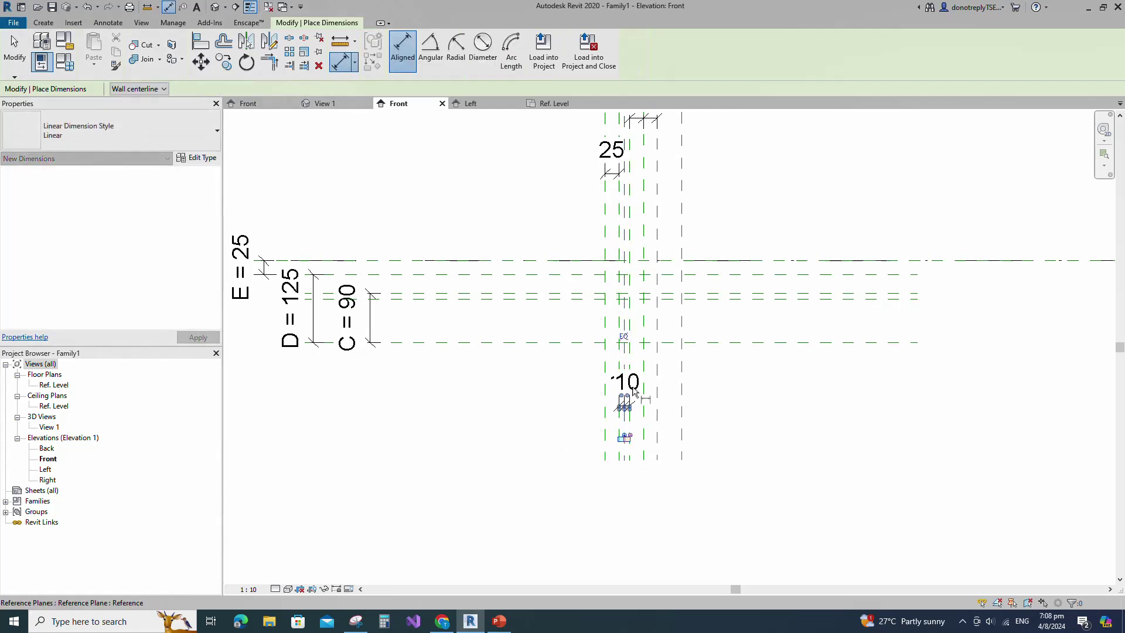
{"action": "left_click", "coordinate": [625, 339]}
Dimension the distance between the two closely spaced horizontal planes and move that dimension next to dimension C
{"action": "left_click", "coordinate": [502, 299]}
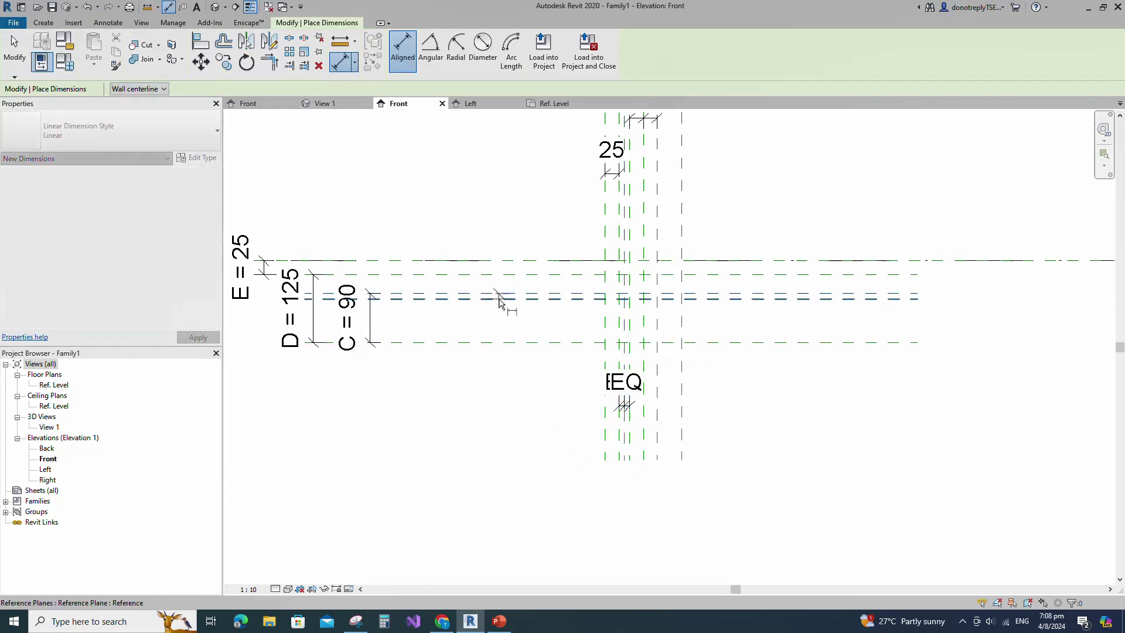
{"action": "left_click", "coordinate": [498, 293]}
{"action": "left_click", "coordinate": [470, 319]}
{"action": "key", "text": "Escape"}
{"action": "left_click", "coordinate": [468, 298]}
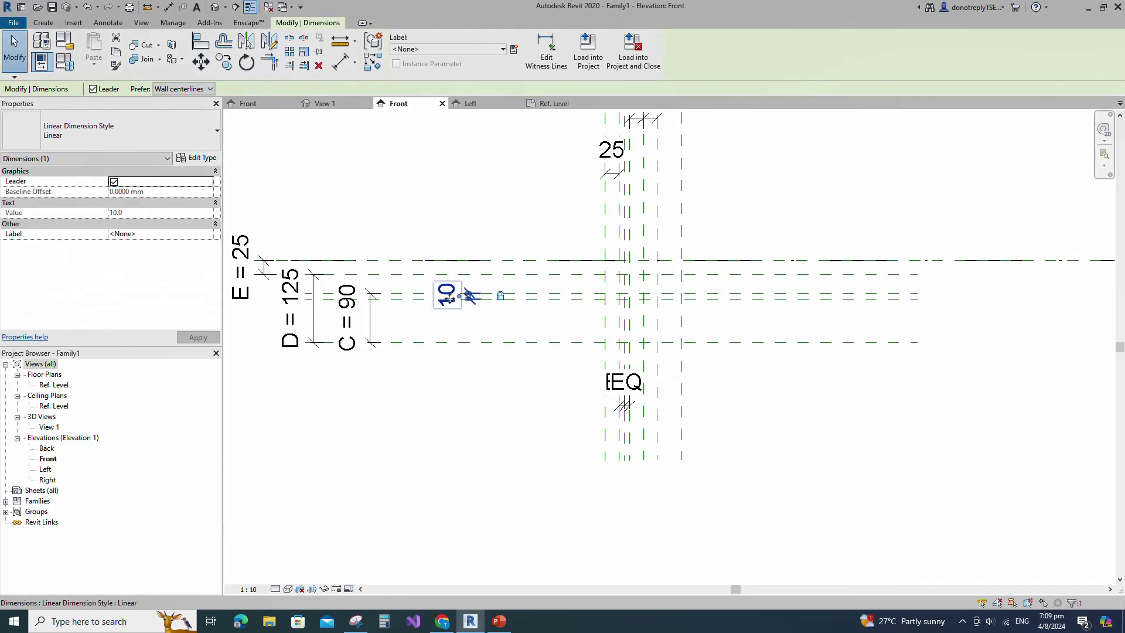
{"action": "left_click_drag", "start_coordinate": [469, 297], "coordinate": [422, 297]}
{"action": "left_click", "coordinate": [435, 330]}
Add a horizontal reference plane offset 45 mm above the lowest horizontal plane
{"action": "key", "text": "r"}
{"action": "key", "text": "p"}
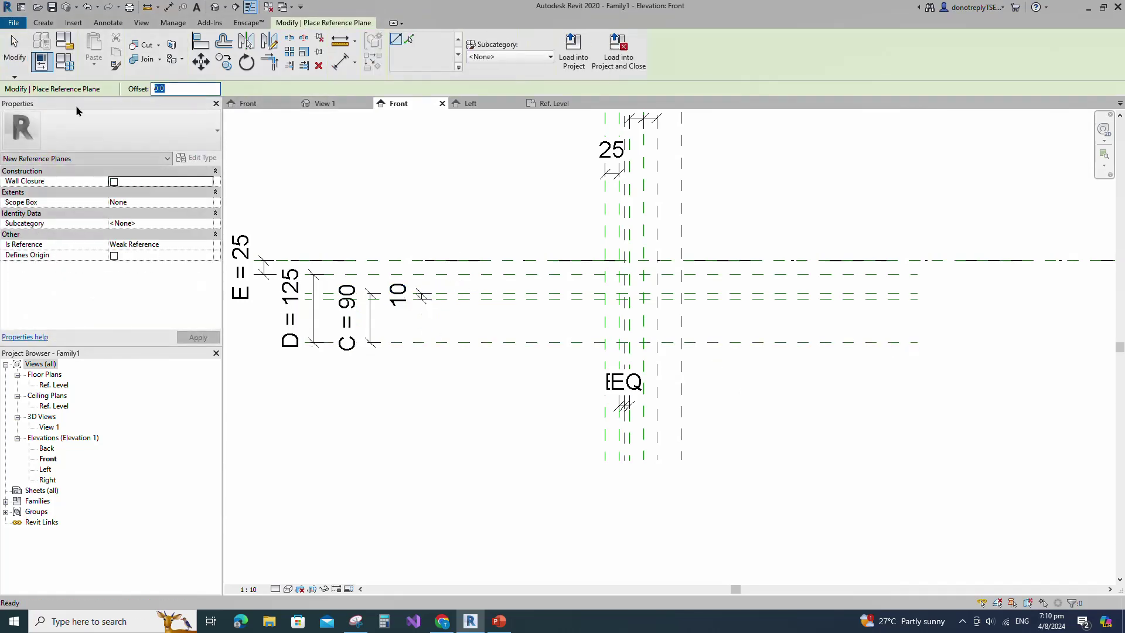
{"action": "left_click", "coordinate": [411, 39]}
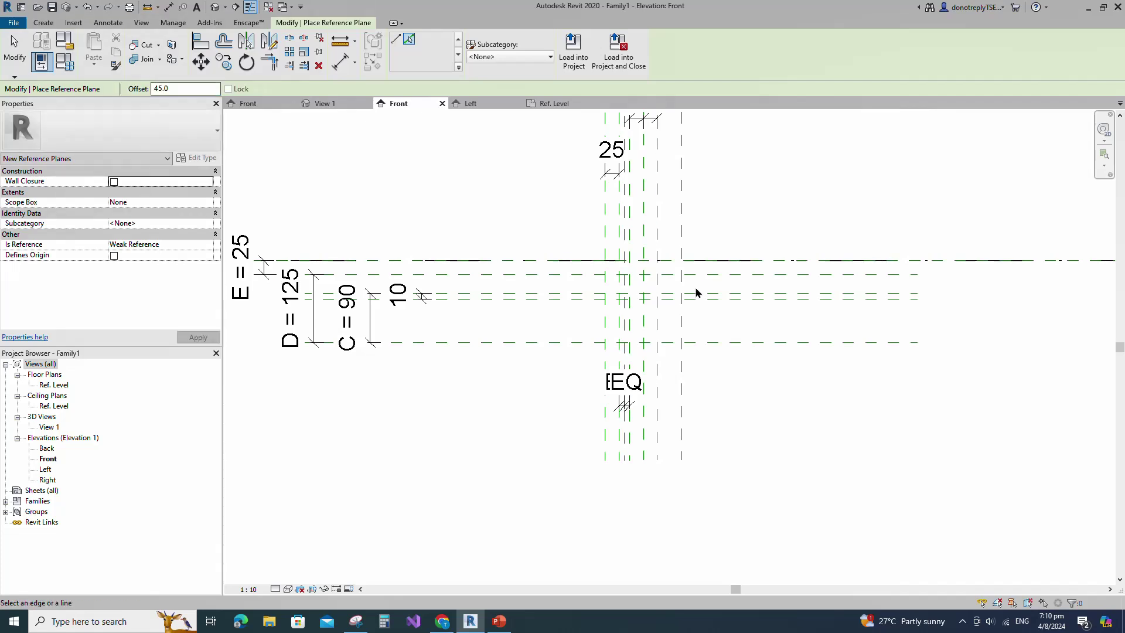
{"action": "left_click", "coordinate": [731, 347]}
Dimension the lowest plane, the middle plane and the upper plane of dimension C in one string and make the spacing equal
{"action": "key", "text": "d"}
{"action": "key", "text": "i"}
{"action": "left_click", "coordinate": [765, 342]}
{"action": "left_click", "coordinate": [791, 317]}
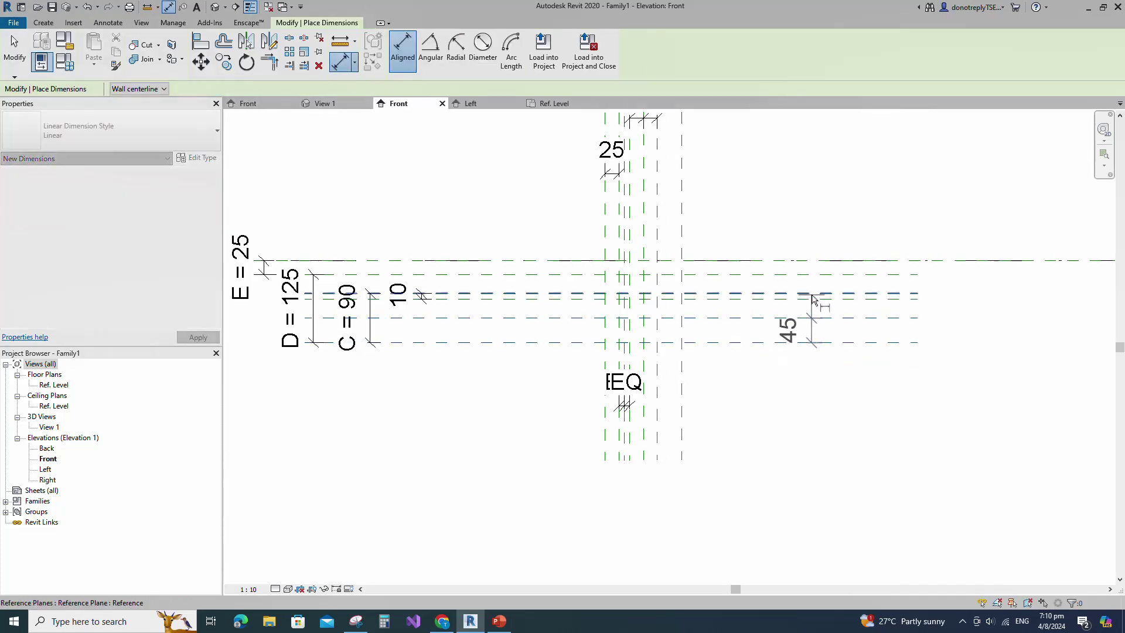
{"action": "left_click", "coordinate": [814, 294]}
{"action": "left_click", "coordinate": [850, 320]}
{"action": "left_click", "coordinate": [920, 320]}
{"action": "key", "text": "Escape"}
{"action": "key", "text": "Escape"}
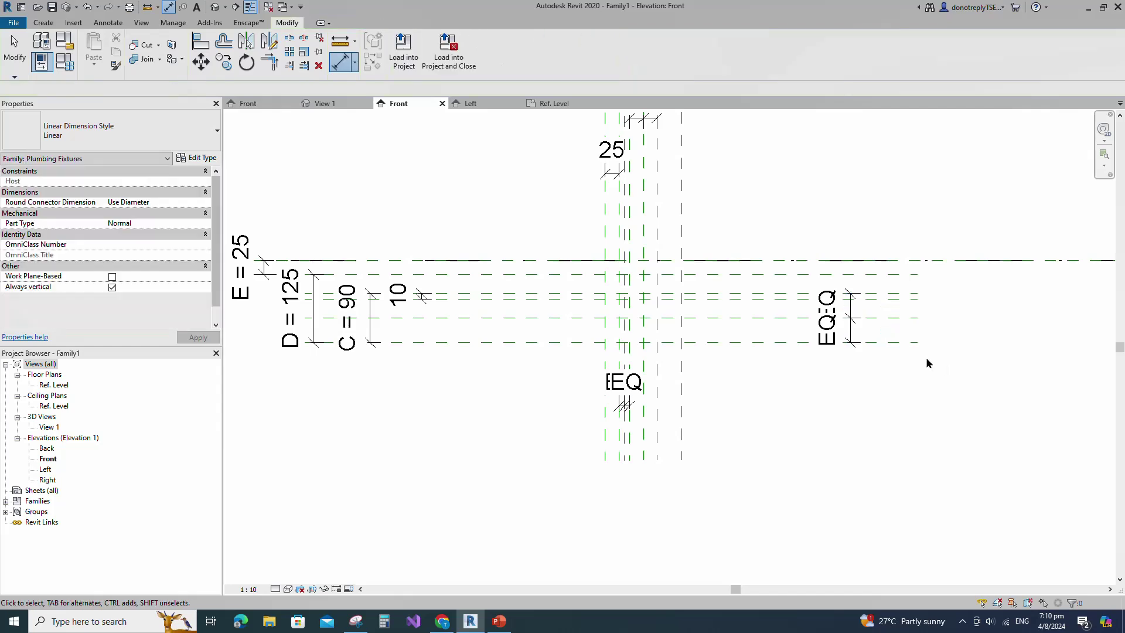
Add a horizontal reference plane offset 23 mm above the lowest horizontal plane
{"action": "left_click", "coordinate": [733, 342]}
{"action": "key", "text": "r"}
{"action": "key", "text": "p"}
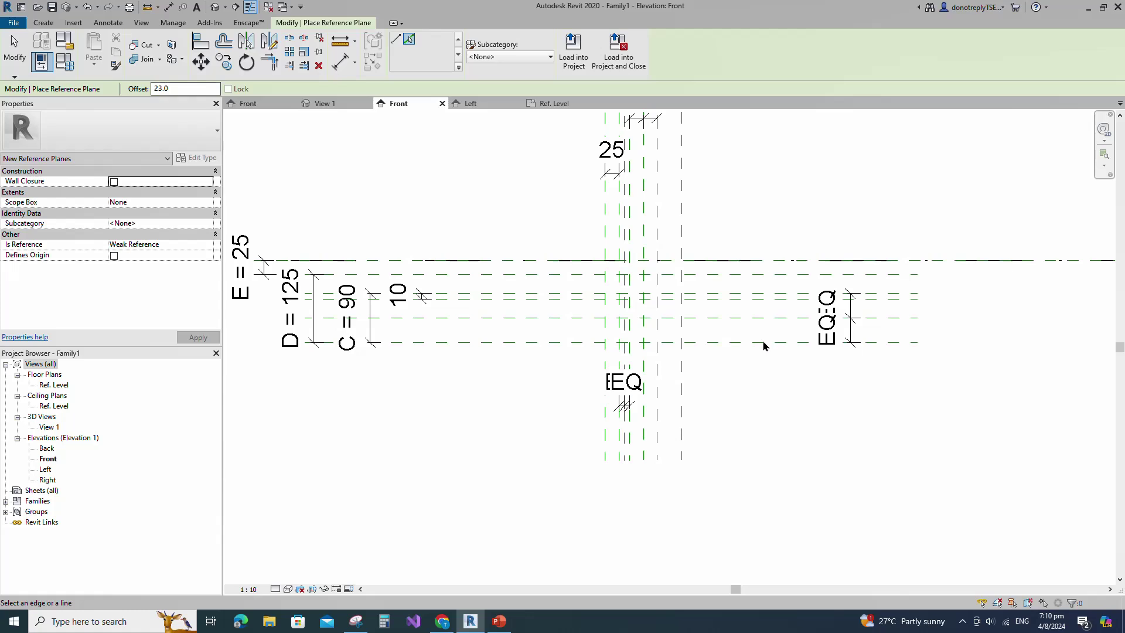
Dimension the three lowest horizontal planes in one string and make their spacing equal
{"action": "left_click", "coordinate": [341, 61]}
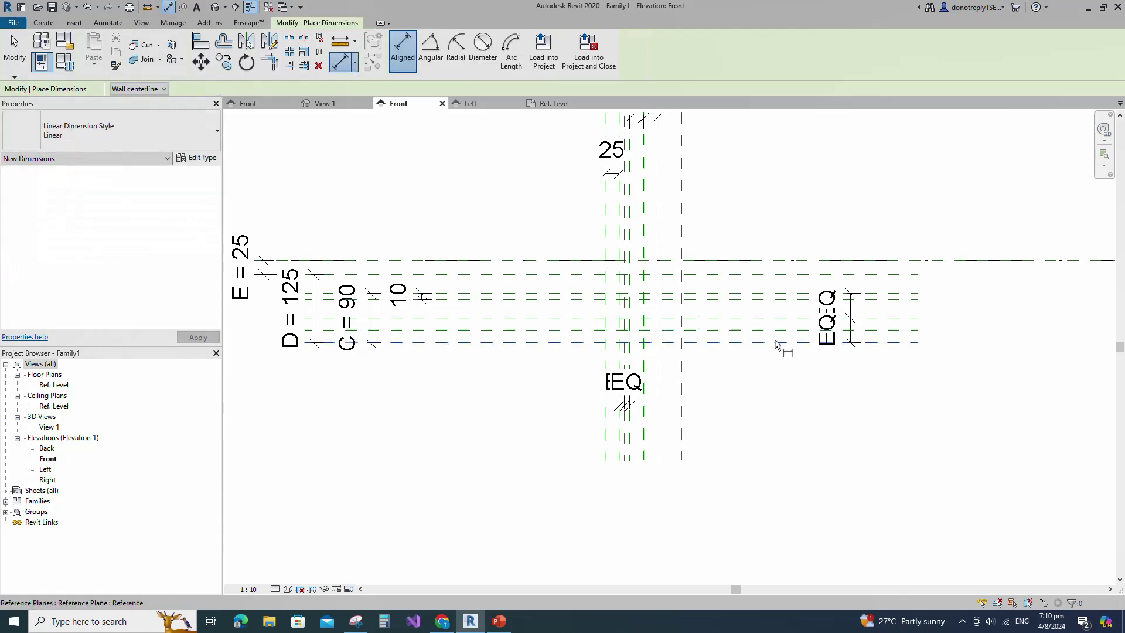
{"action": "left_click", "coordinate": [775, 343]}
{"action": "left_click", "coordinate": [773, 331]}
{"action": "left_click", "coordinate": [771, 318]}
{"action": "left_click", "coordinate": [795, 325]}
{"action": "left_click", "coordinate": [865, 330]}
{"action": "key", "text": "Escape"}
{"action": "key", "text": "Escape"}
{"action": "left_click", "coordinate": [849, 333]}
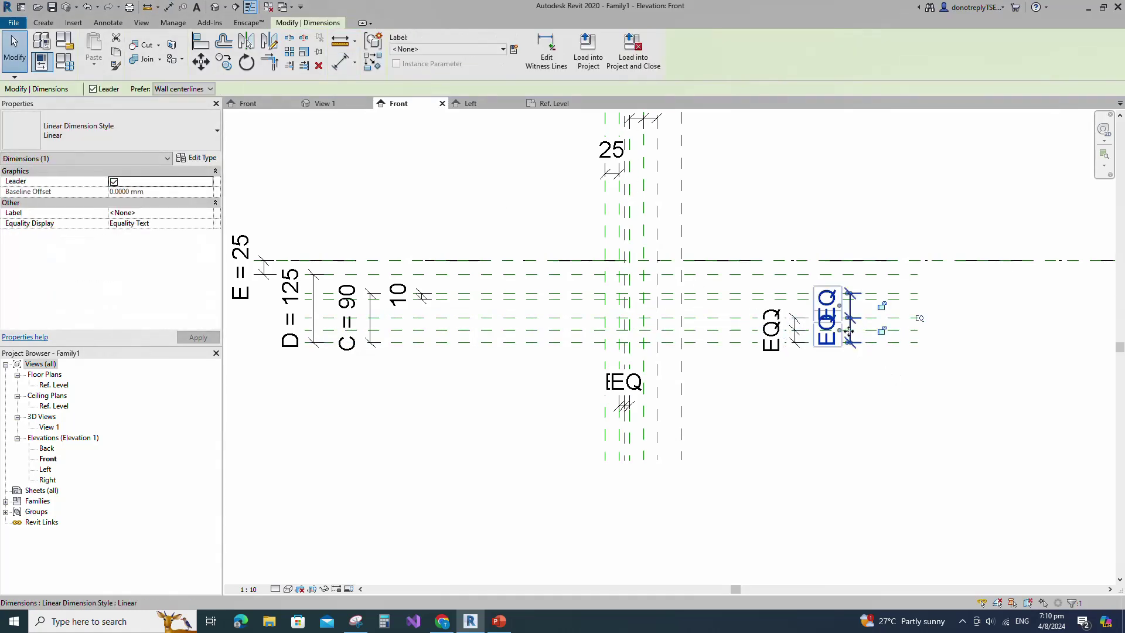
{"action": "left_click", "coordinate": [829, 377]}
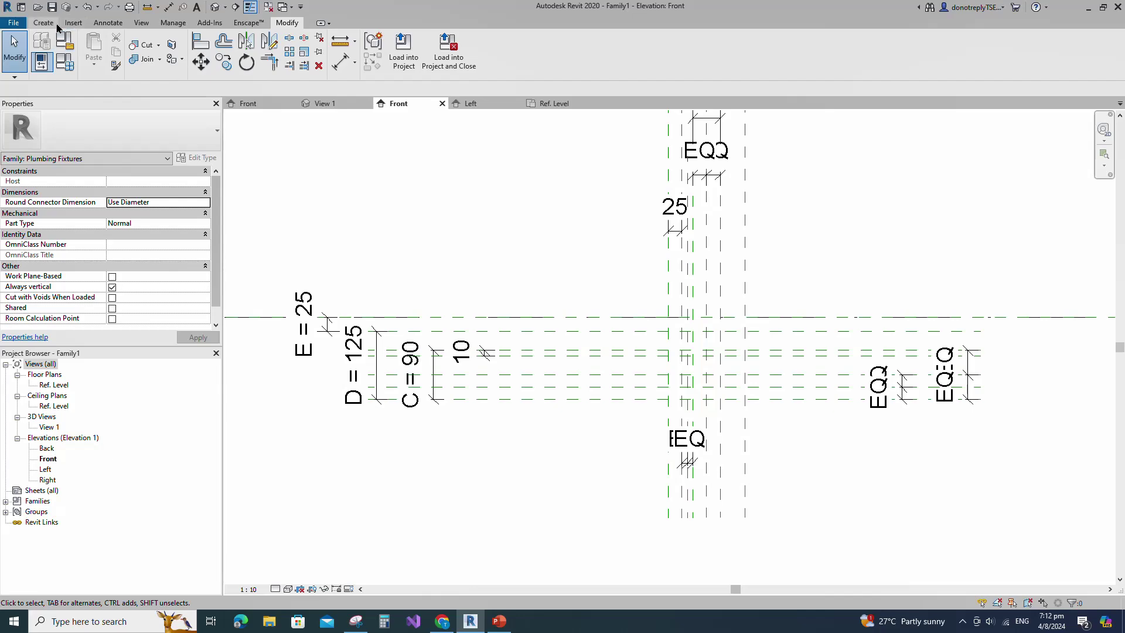
Start a revolve and sketch a 35 by 10 mm boundary rectangle between the closely spaced horizontal planes, locking it to the reference planes
{"action": "left_click", "coordinate": [50, 22]}
{"action": "left_click", "coordinate": [148, 50]}
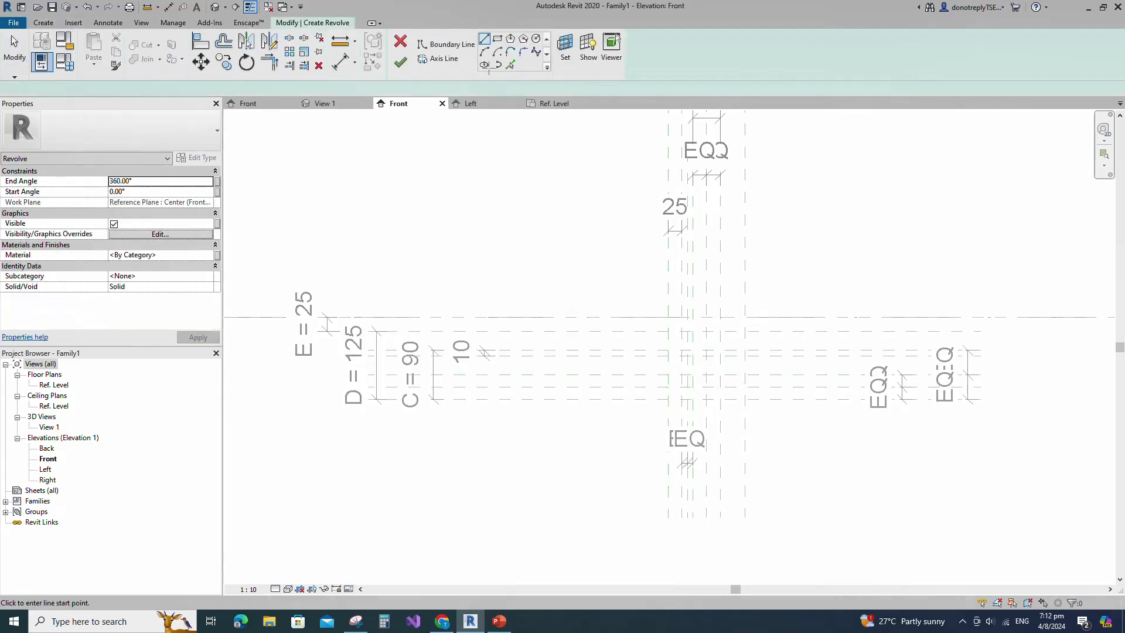
{"action": "scroll", "coordinate": [715, 371], "scroll_direction": "up", "scroll_amount": 2}
{"action": "left_click", "coordinate": [497, 38]}
{"action": "left_click", "coordinate": [621, 329]}
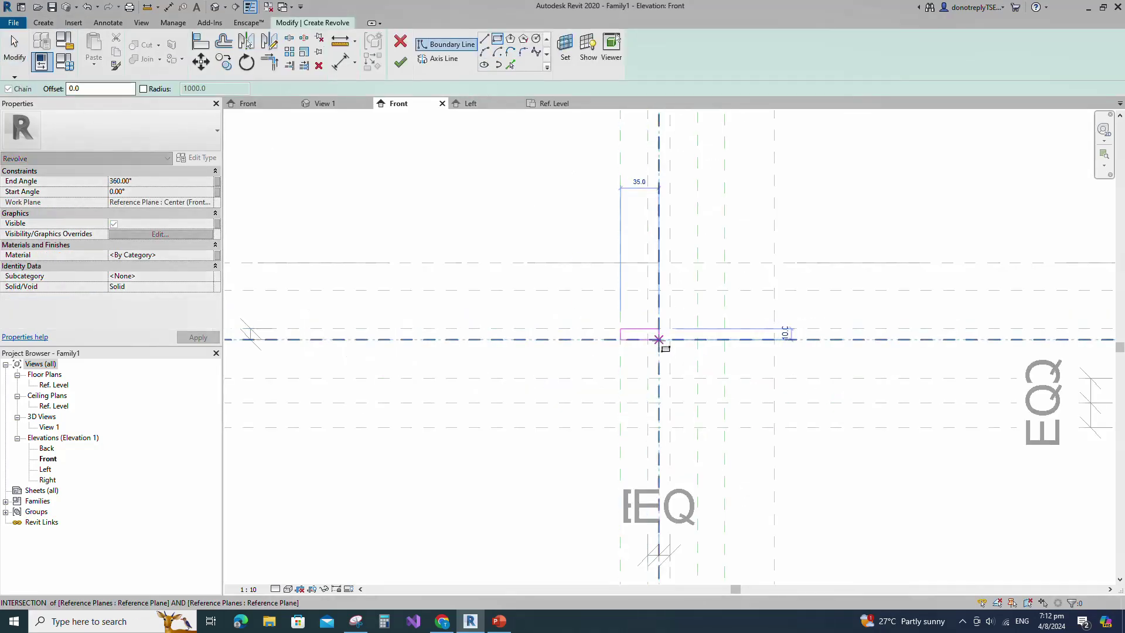
{"action": "left_click", "coordinate": [659, 340]}
{"action": "left_click", "coordinate": [690, 320]}
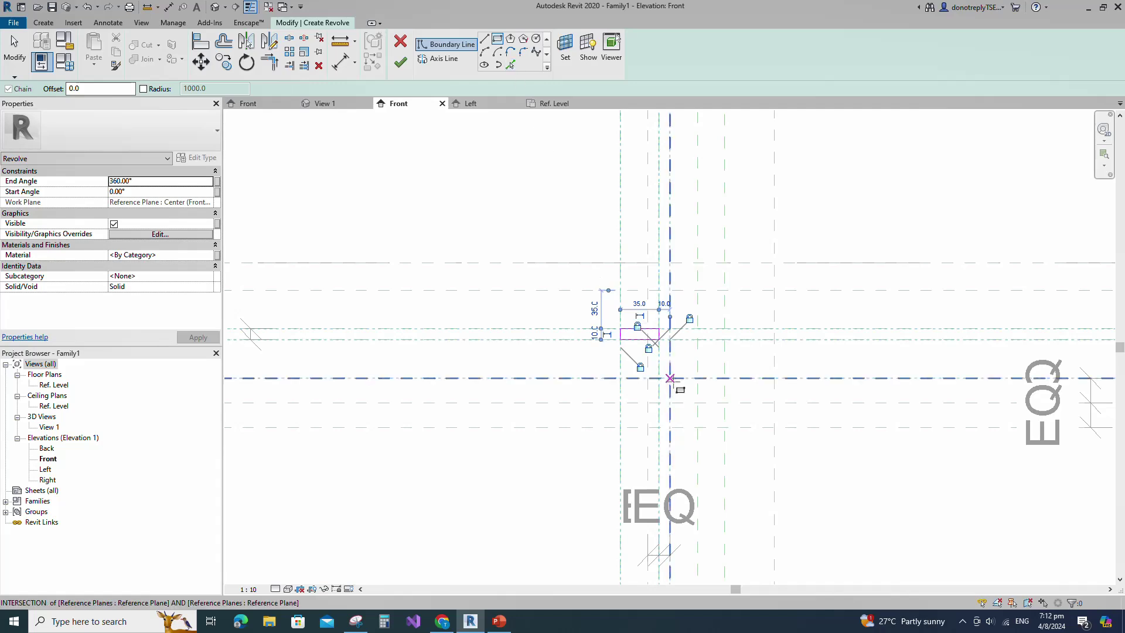
Sketch a second boundary rectangle, 10 mm wide and 35 mm high, down to the middle horizontal plane under the first one's inner end
{"action": "scroll", "coordinate": [672, 380], "scroll_direction": "up", "scroll_amount": 1}
{"action": "left_click", "coordinate": [640, 326]}
{"action": "left_click", "coordinate": [654, 377]}
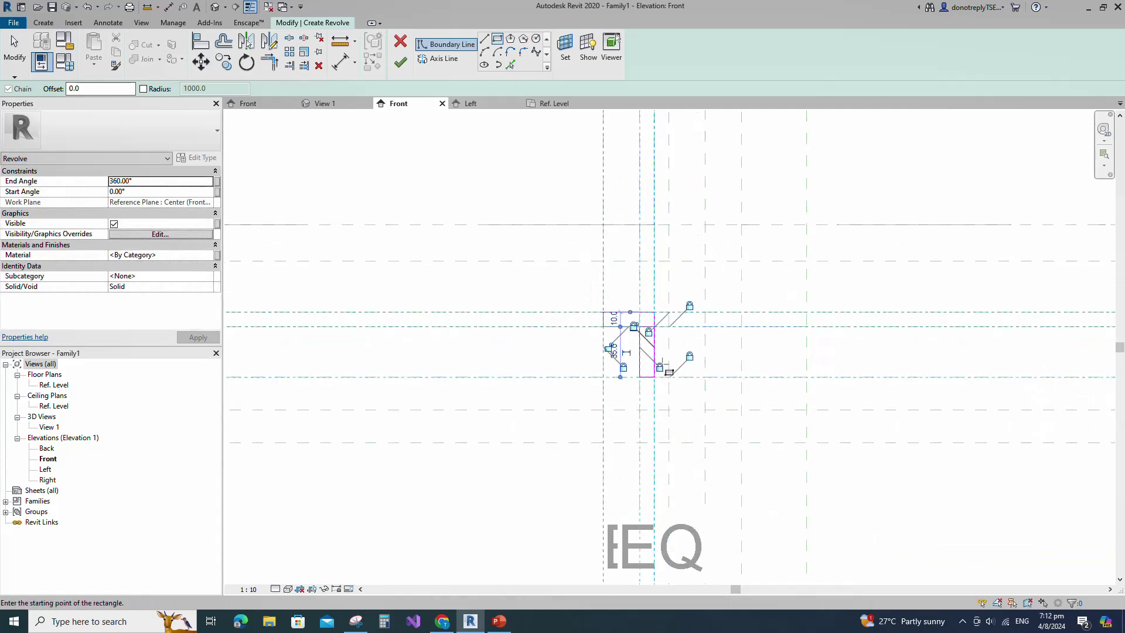
{"action": "key", "text": "Escape"}
{"action": "key", "text": "Escape"}
{"action": "scroll", "coordinate": [652, 331], "scroll_direction": "down", "scroll_amount": 1}
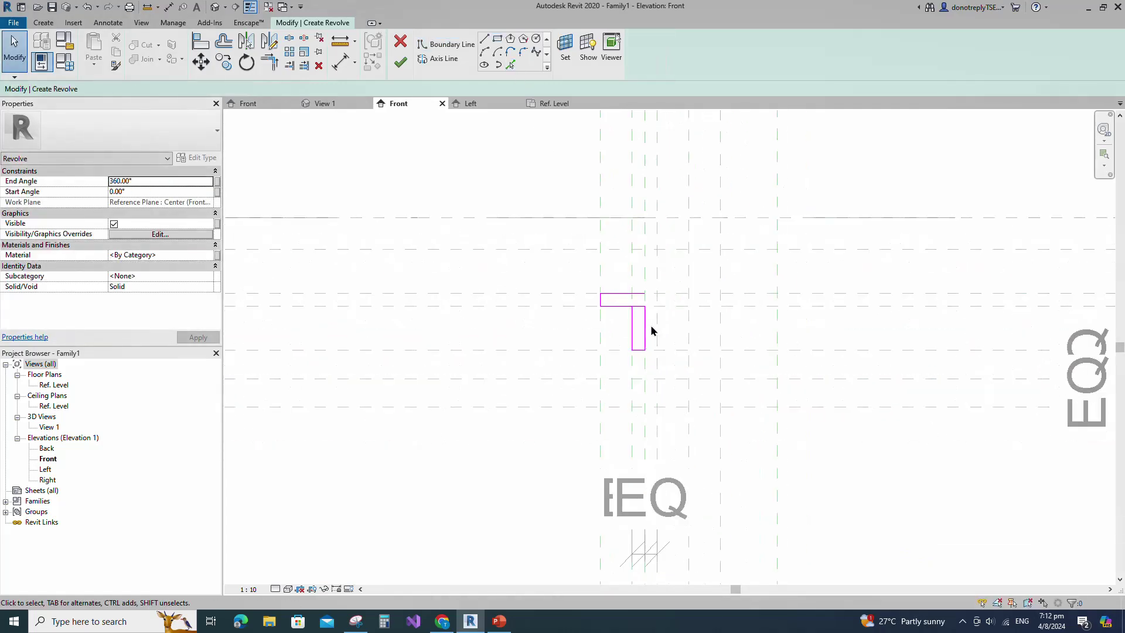
Sketch a third rectangle, 10 mm wide and 22.5 mm high, between the two lowest planes, and remove the facing edges between it and the second
{"action": "left_click", "coordinate": [494, 41]}
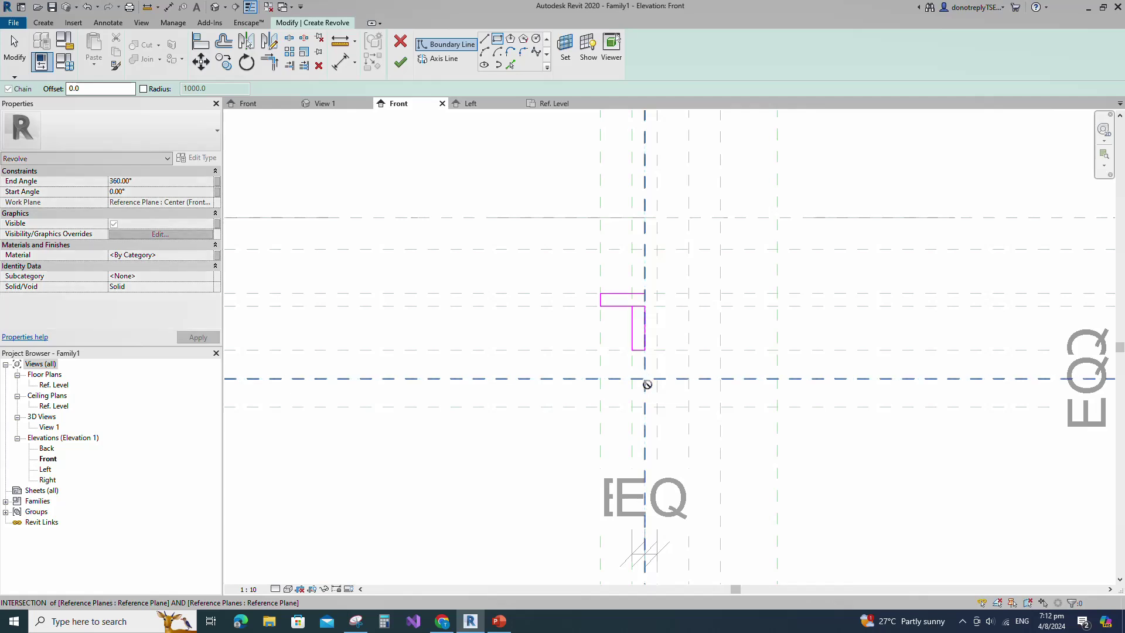
{"action": "left_click", "coordinate": [645, 379]}
{"action": "left_click", "coordinate": [657, 406]}
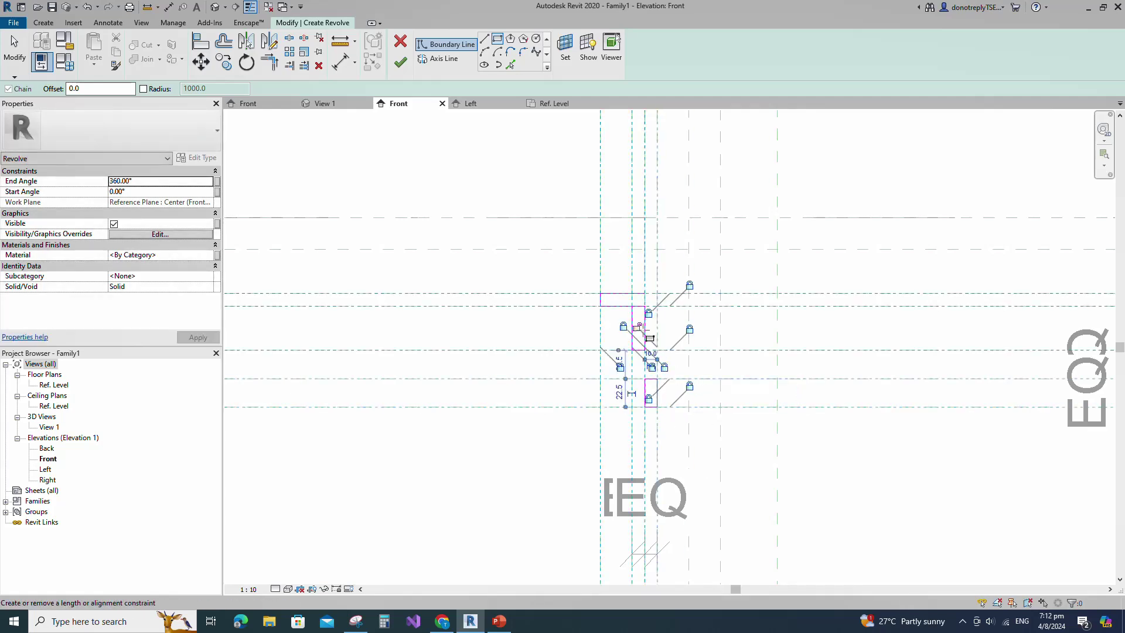
{"action": "scroll", "coordinate": [741, 378], "scroll_direction": "down", "scroll_amount": 1}
{"action": "key", "text": "Escape"}
{"action": "key", "text": "Escape"}
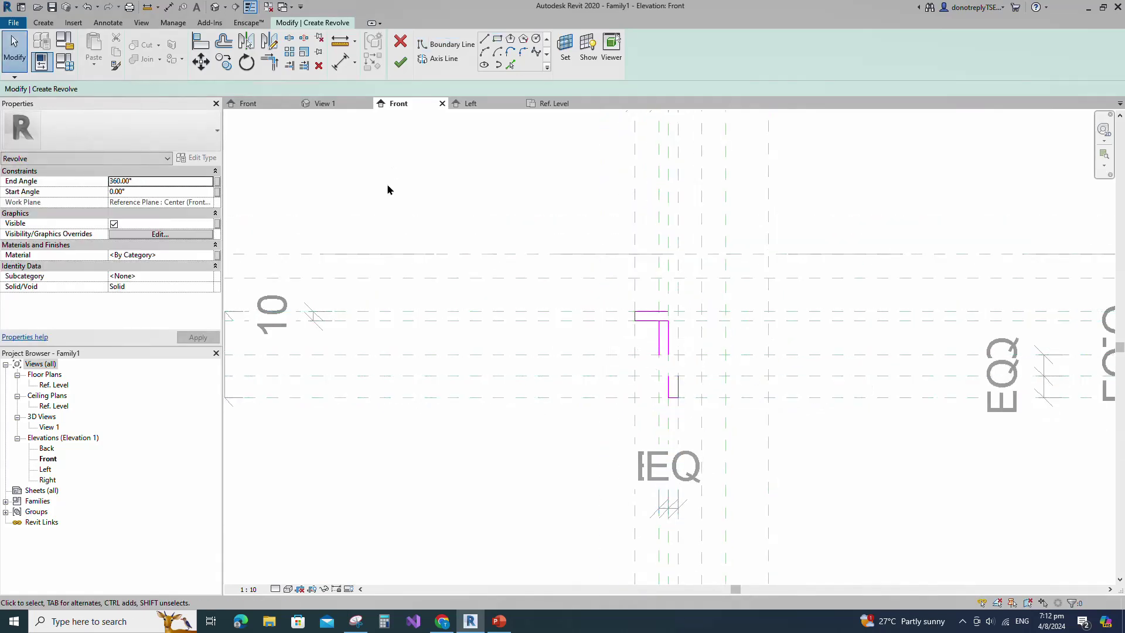
Trim the upper two rectangles into one outline and draw a sloped boundary line from its inner lower end to the lower rectangle's inner corner
{"action": "left_click", "coordinate": [270, 62]}
{"action": "left_click", "coordinate": [659, 331]}
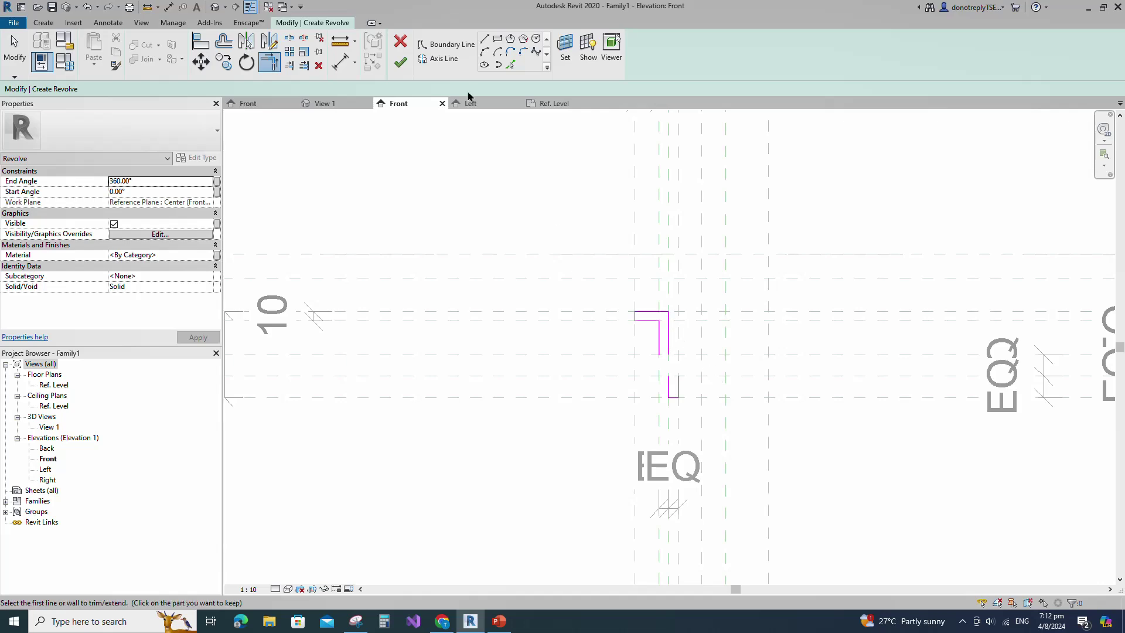
{"action": "left_click", "coordinate": [485, 40]}
{"action": "scroll", "coordinate": [683, 384], "scroll_direction": "up", "scroll_amount": 1}
{"action": "left_click", "coordinate": [662, 340]}
{"action": "left_click", "coordinate": [675, 372]}
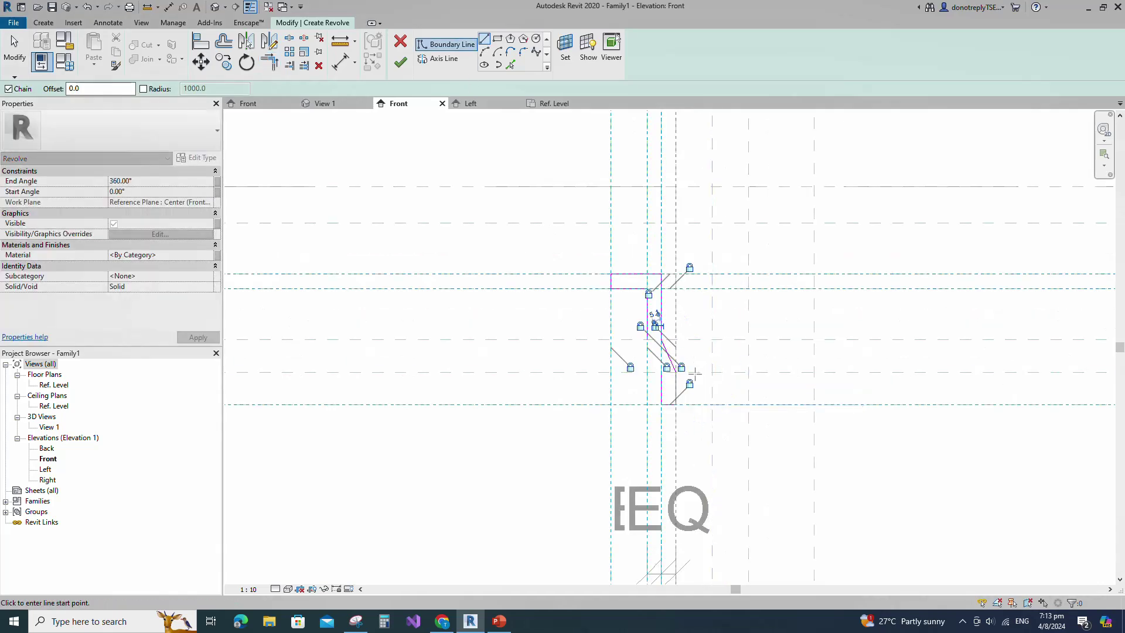
End the boundary line and align the sloped section's end points to the reference planes crossing them
{"action": "key", "text": "Escape"}
{"action": "key", "text": "Escape"}
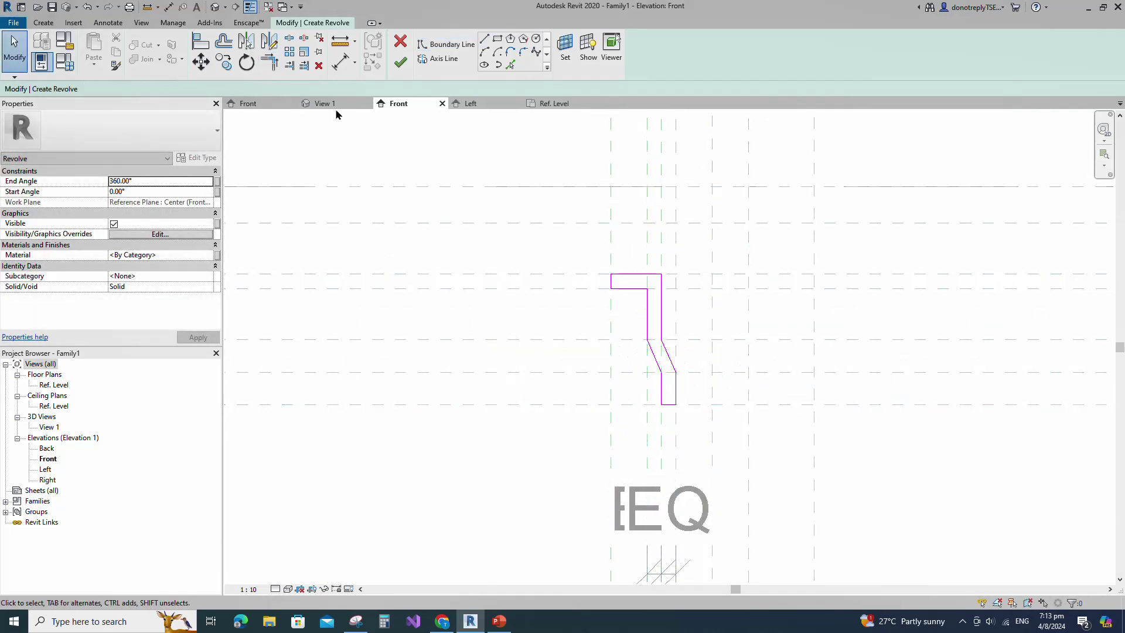
{"action": "key", "text": "a"}
{"action": "key", "text": "l"}
{"action": "left_click", "coordinate": [610, 340]}
{"action": "left_click", "coordinate": [654, 350]}
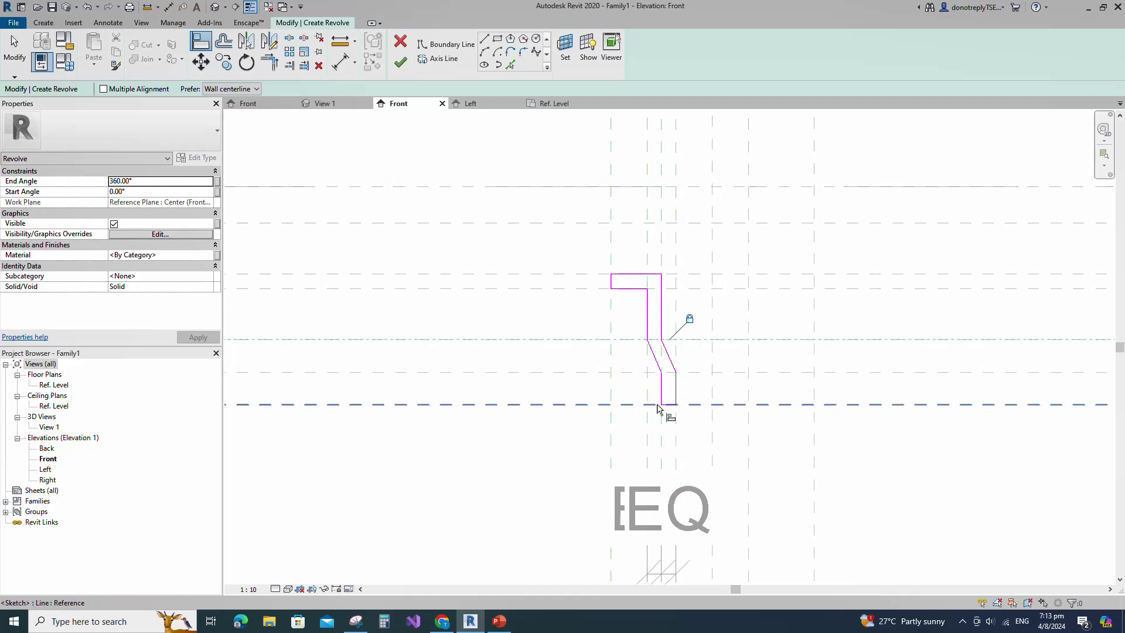
{"action": "left_click", "coordinate": [654, 339]}
{"action": "left_click", "coordinate": [662, 333]}
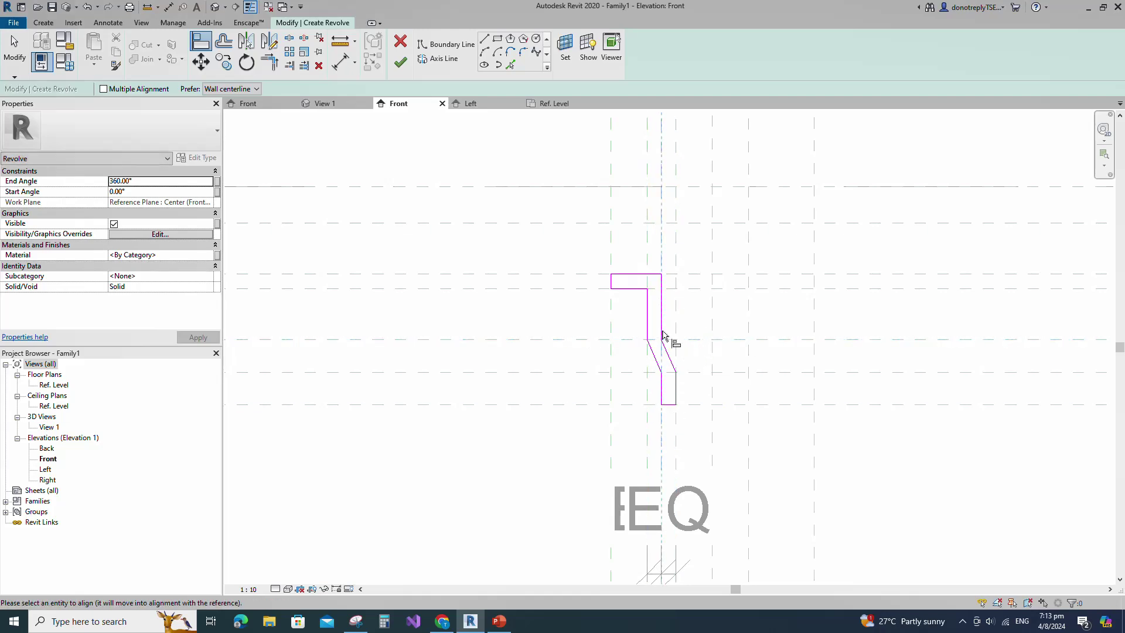
{"action": "left_click", "coordinate": [618, 374]}
{"action": "left_click", "coordinate": [664, 373]}
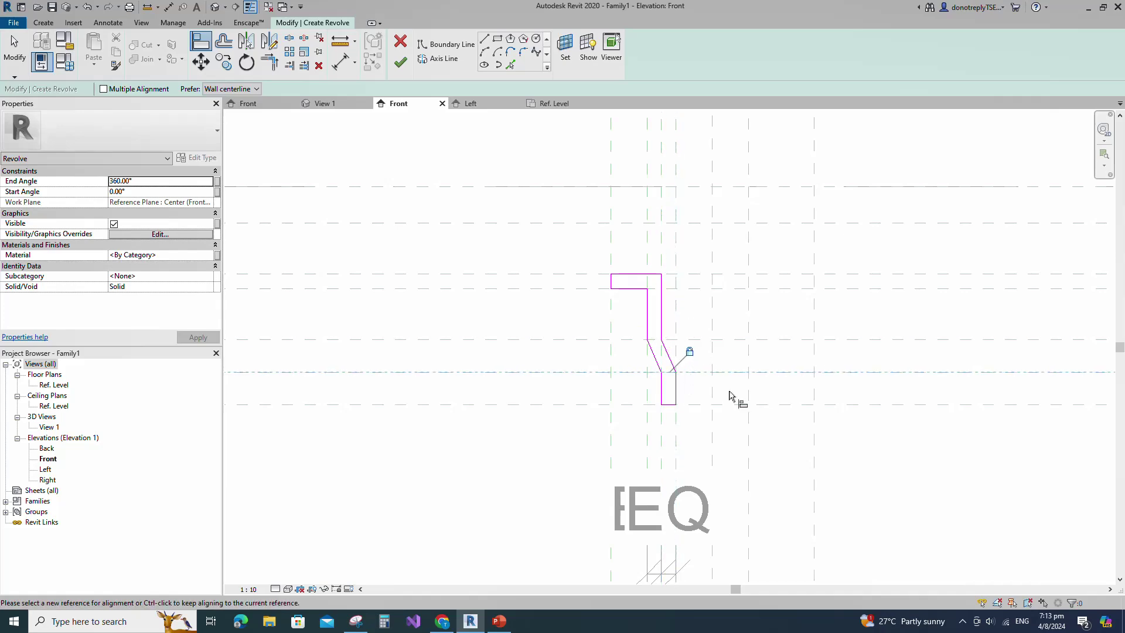
Pick the vertical centre reference plane as the axis line and finish the 360° revolve
{"action": "scroll", "coordinate": [579, 327], "scroll_direction": "down", "scroll_amount": 3}
{"action": "left_click", "coordinate": [441, 61]}
{"action": "left_click", "coordinate": [510, 65]}
{"action": "left_click", "coordinate": [630, 234]}
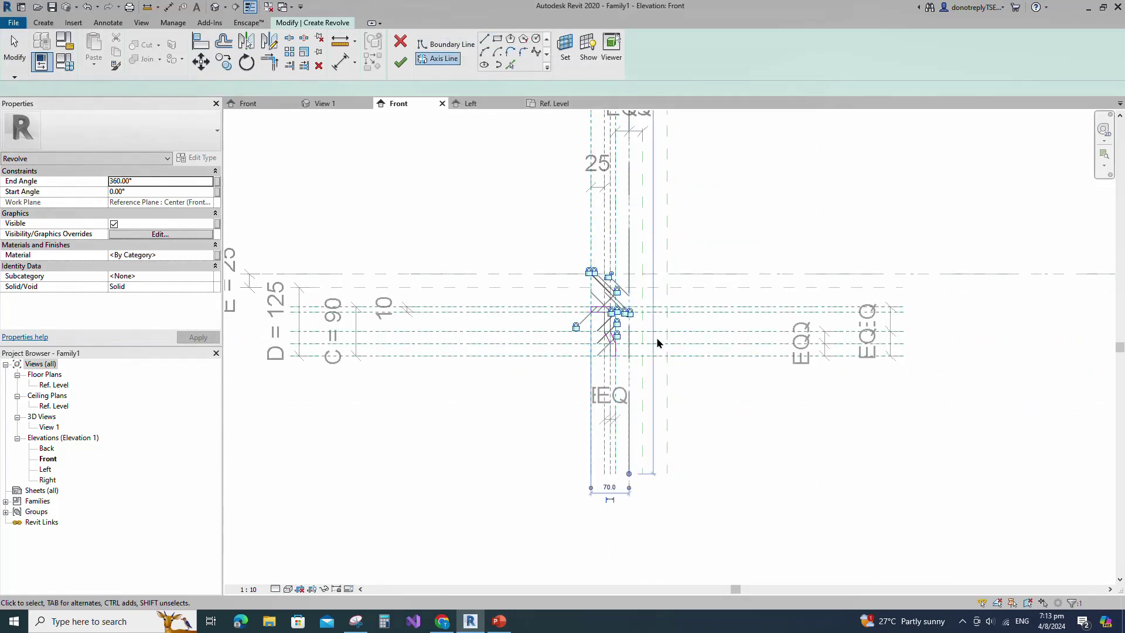
{"action": "left_click", "coordinate": [400, 63]}
Display the front elevation with the Shaded visual style at Fine detail level
{"action": "left_click", "coordinate": [300, 589]}
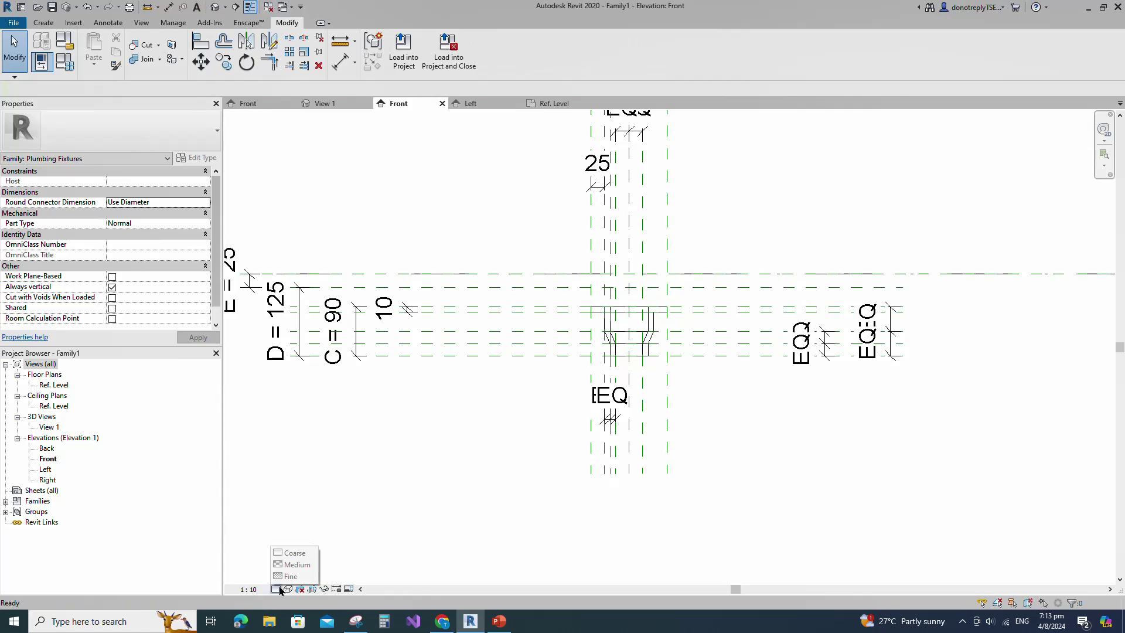
{"action": "left_click", "coordinate": [316, 553]}
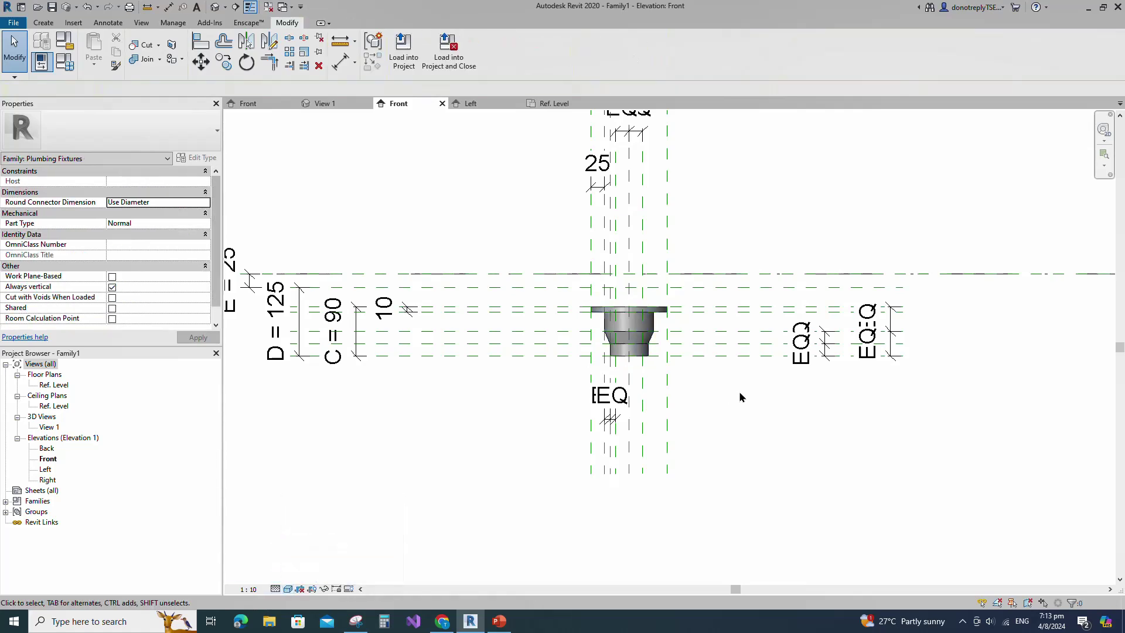
{"action": "scroll", "coordinate": [703, 404], "scroll_direction": "down", "scroll_amount": 1}
Open the 3D view View 1, set it to Fine detail and Shaded, and orbit around the revolved body
{"action": "left_click", "coordinate": [49, 427]}
{"action": "double_click", "coordinate": [52, 427]}
{"action": "left_click", "coordinate": [1083, 156]}
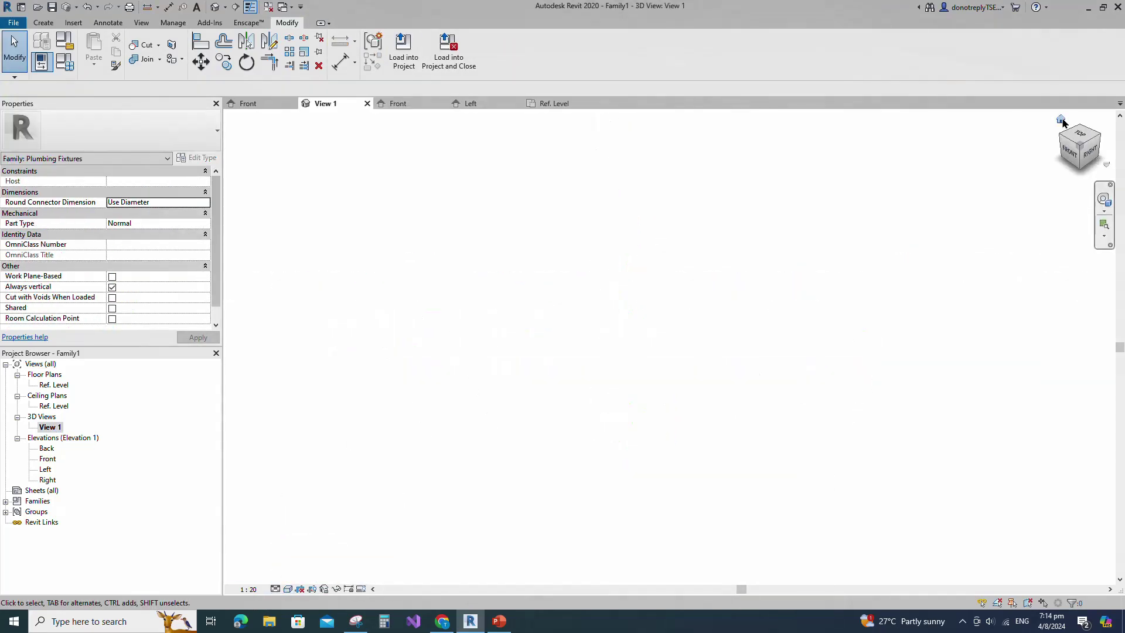
{"action": "left_click", "coordinate": [278, 590]}
{"action": "left_click", "coordinate": [287, 576]}
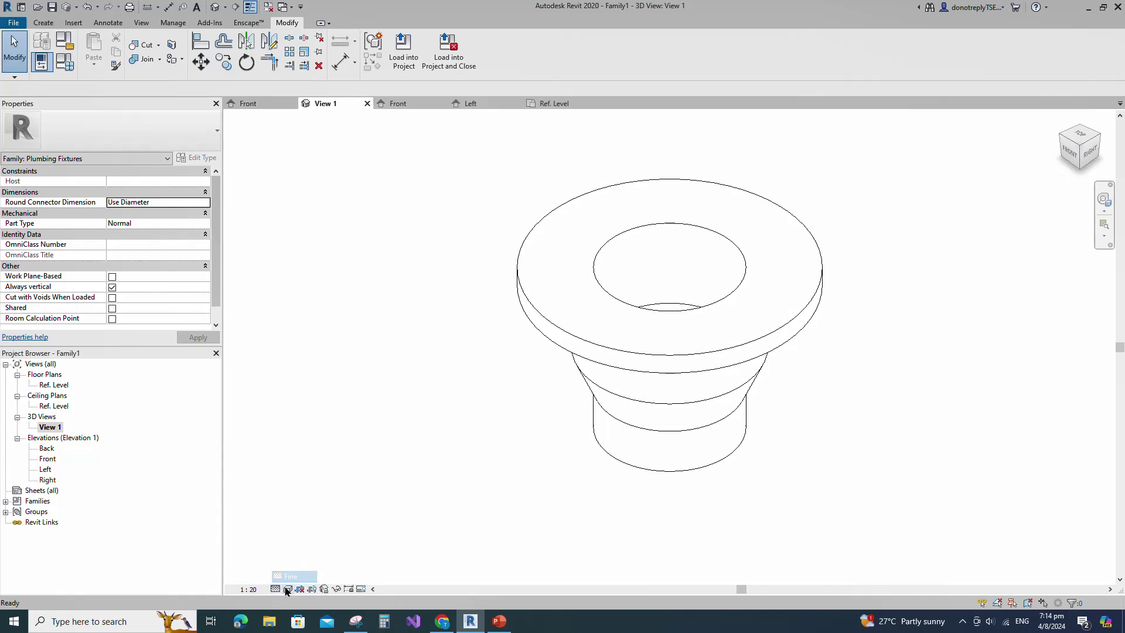
{"action": "left_click", "coordinate": [286, 590]}
{"action": "left_click", "coordinate": [302, 540]}
{"action": "scroll", "coordinate": [788, 425], "scroll_direction": "down", "scroll_amount": 1}
{"action": "mouse_move", "coordinate": [789, 426]}
{"action": "middle_mouse_down", "text": "shift"}
{"action": "mouse_move", "coordinate": [631, 253]}
{"action": "mouse_move", "coordinate": [621, 417]}
{"action": "mouse_move", "coordinate": [621, 405]}
{"action": "middle_mouse_up", "text": "shift"}
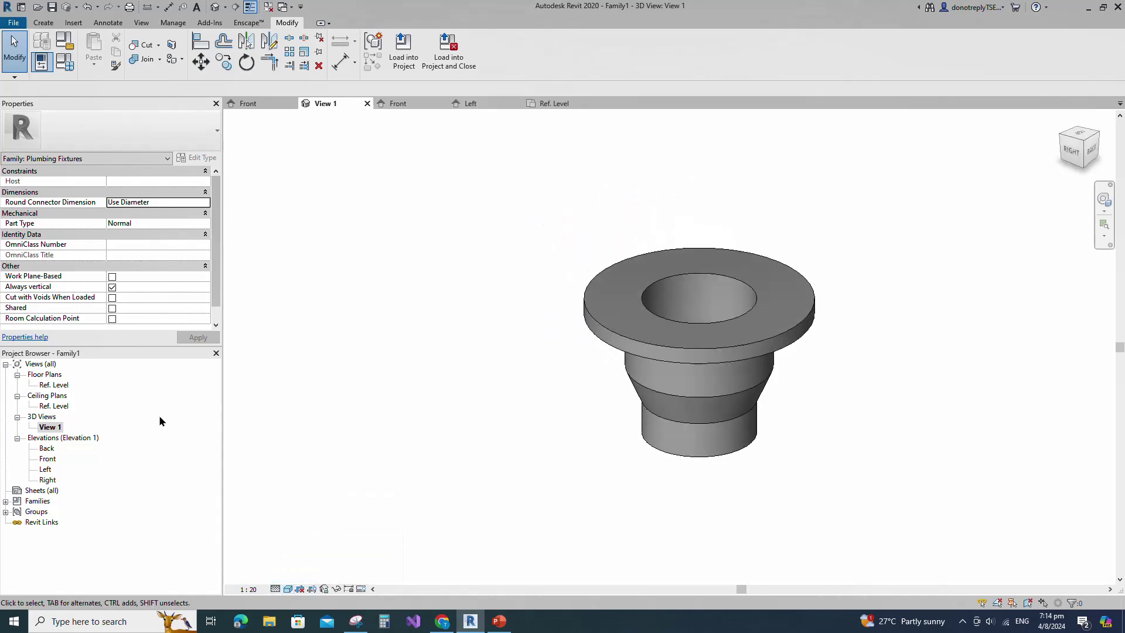
Return to the front elevation and add a horizontal reference plane offset 15 mm above the flange's top plane
{"action": "double_click", "coordinate": [47, 458]}
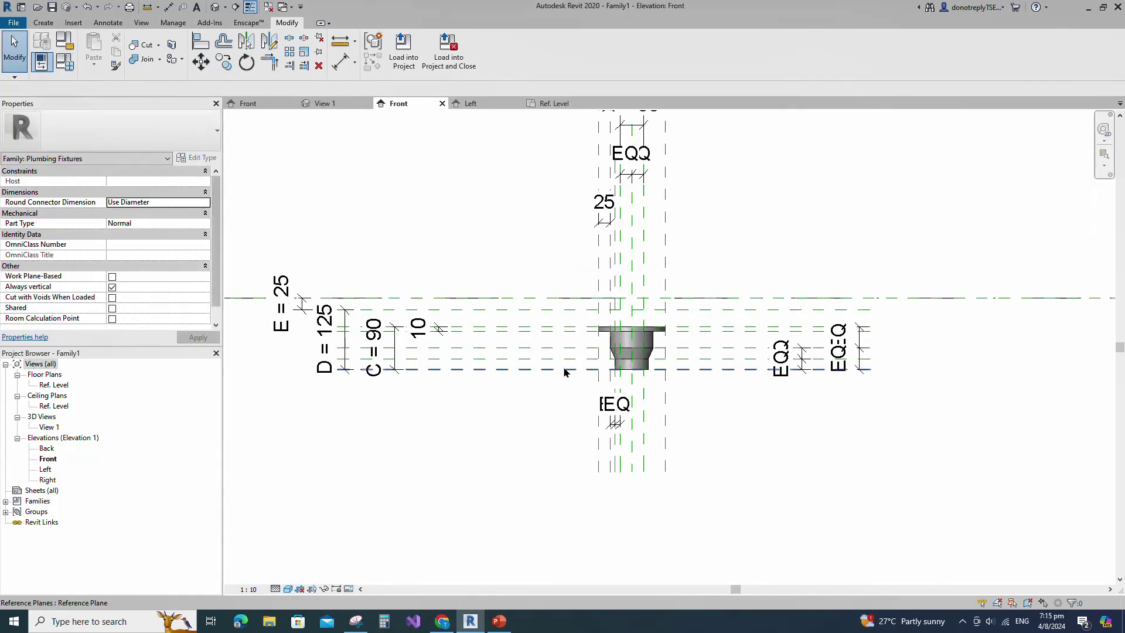
{"action": "left_click", "coordinate": [545, 332]}
{"action": "key", "text": "r"}
{"action": "key", "text": "p"}
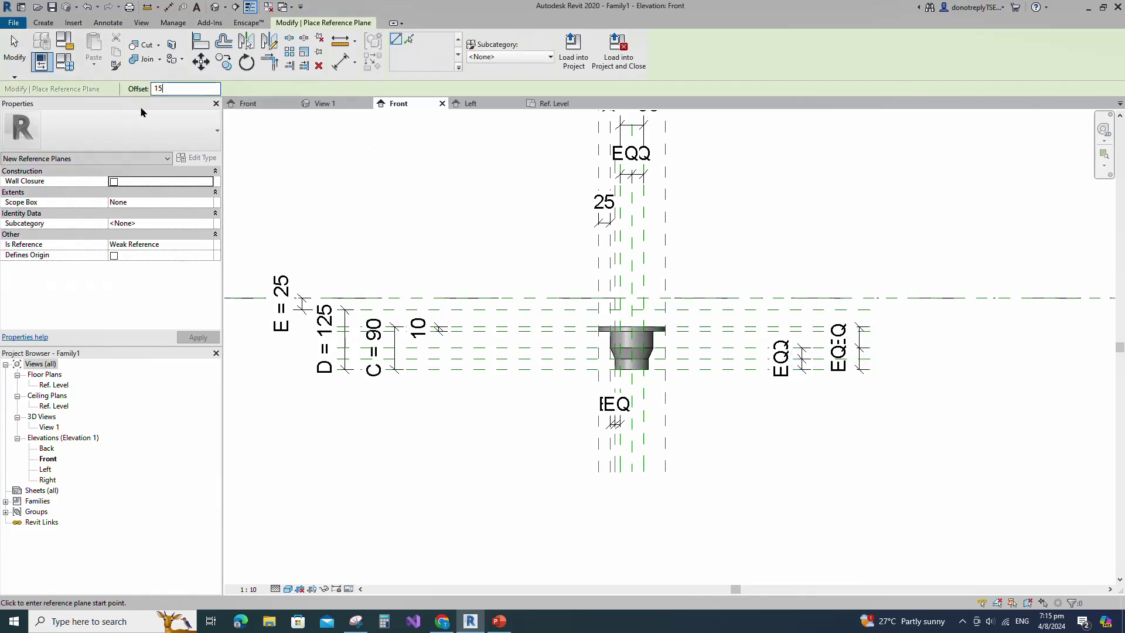
{"action": "left_click", "coordinate": [337, 299]}
{"action": "left_click", "coordinate": [410, 41]}
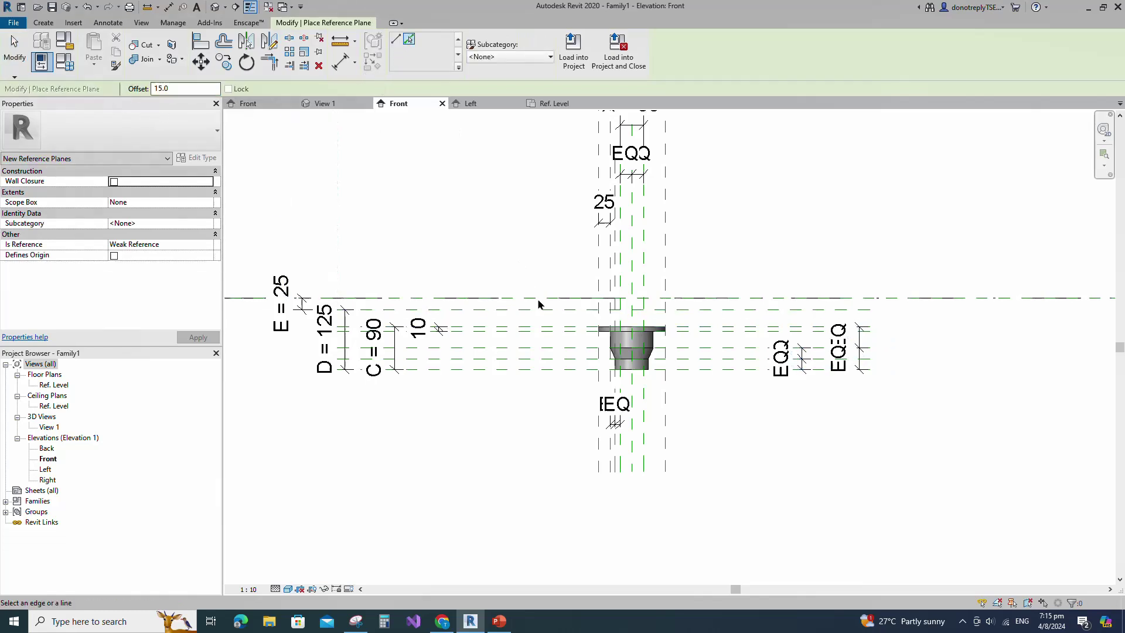
{"action": "scroll", "coordinate": [530, 381], "scroll_direction": "up", "scroll_amount": 5}
{"action": "left_click", "coordinate": [516, 261]}
{"action": "scroll", "coordinate": [492, 287], "scroll_direction": "down", "scroll_amount": 1}
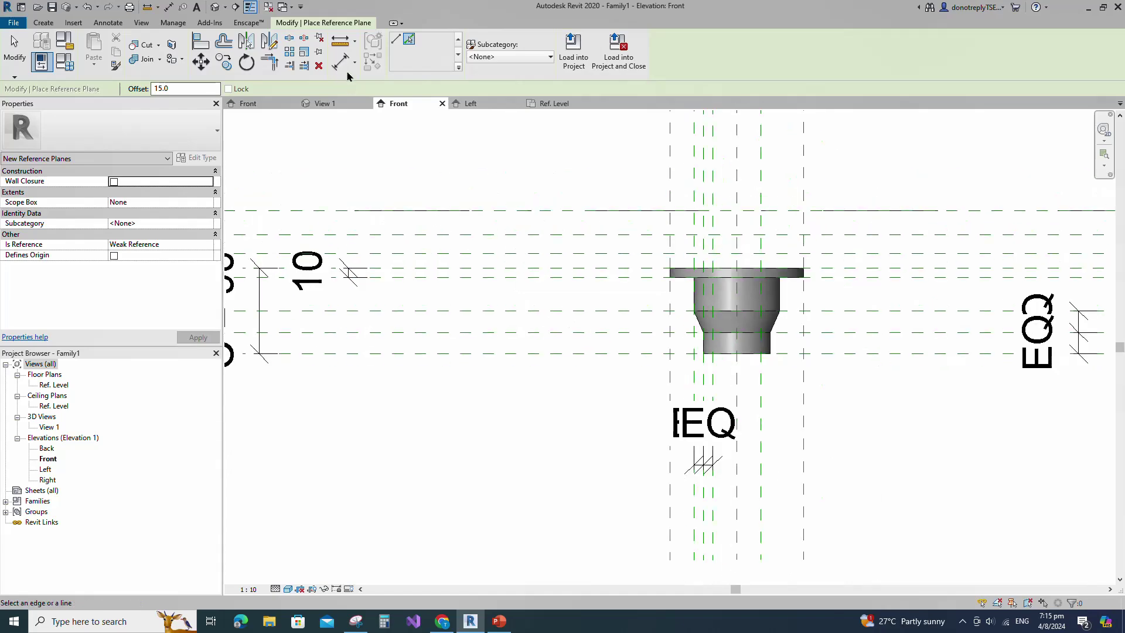
Dimension the spacing between the flange's top plane and the 15 mm offset plane above it
{"action": "left_click", "coordinate": [342, 63]}
{"action": "left_click", "coordinate": [396, 268]}
{"action": "left_click", "coordinate": [412, 256]}
{"action": "scroll", "coordinate": [418, 260], "scroll_direction": "down", "scroll_amount": 1}
{"action": "key", "text": "Escape"}
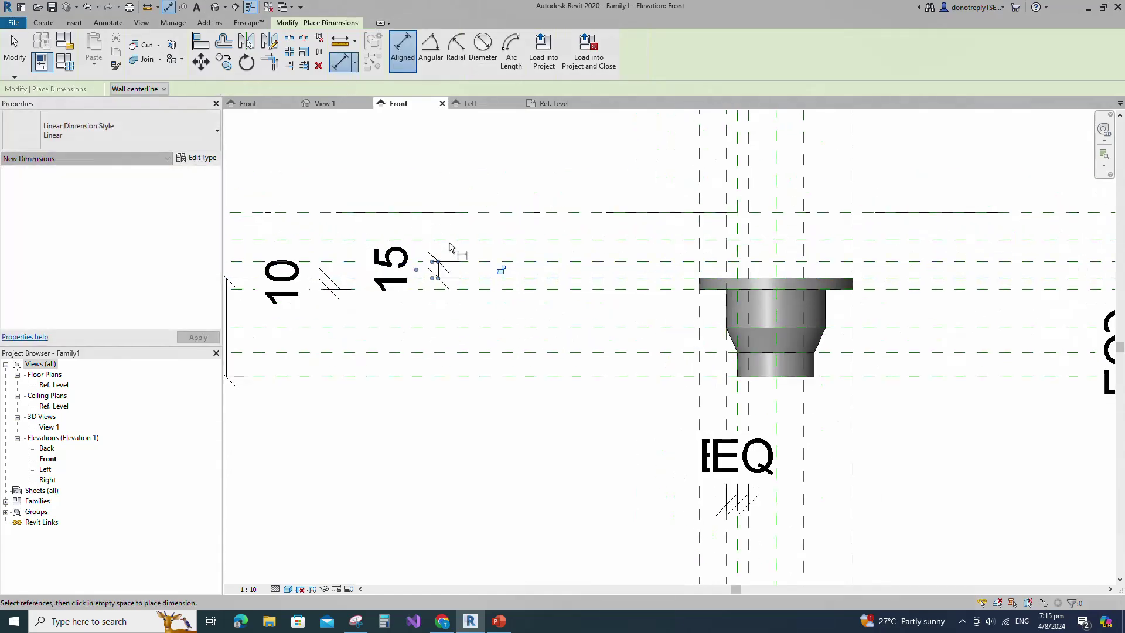
{"action": "scroll", "coordinate": [494, 369], "scroll_direction": "down", "scroll_amount": 2}
{"action": "key", "text": "Escape"}
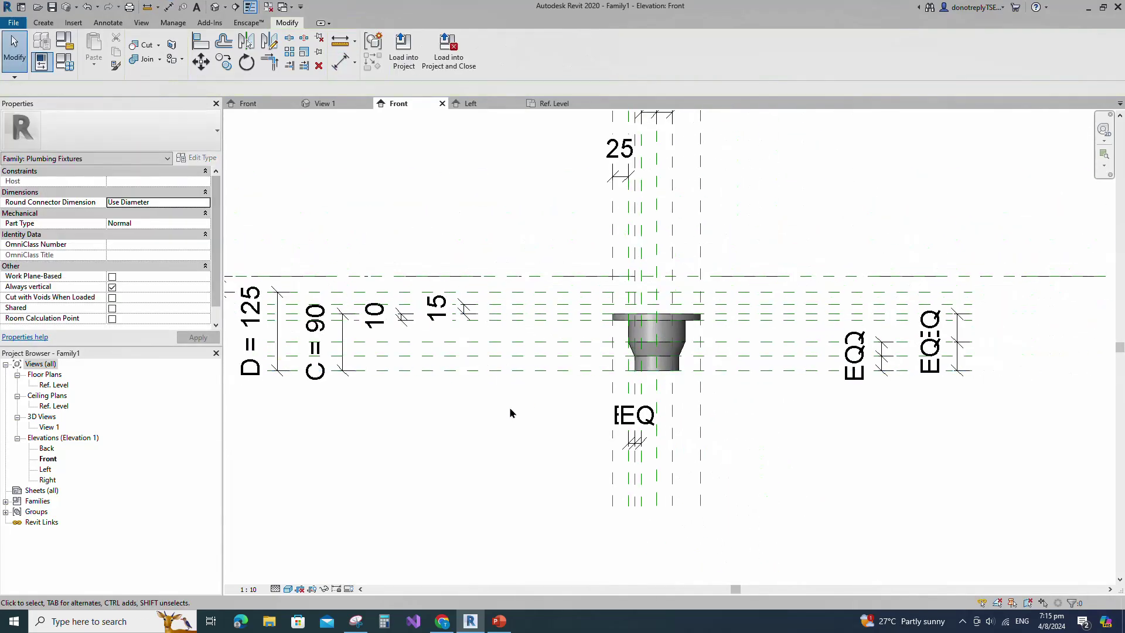
Add vertical planes 8 mm either side of the flange's outer-edge plane and two at successive 8 mm offsets inward from the neck's outer plane
{"action": "left_click", "coordinate": [612, 249]}
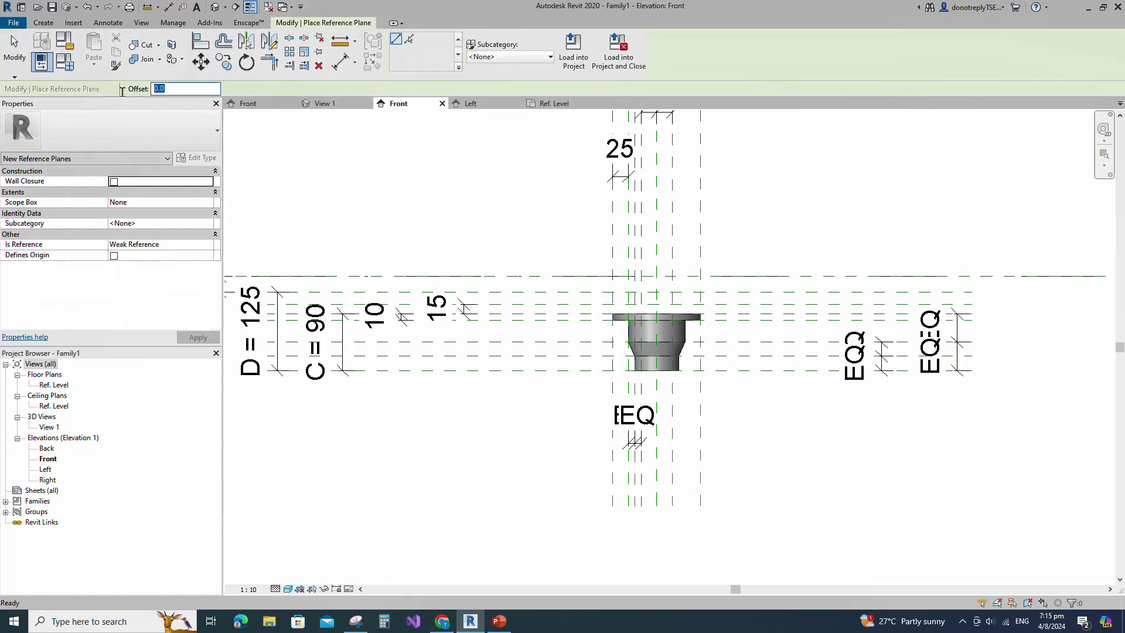
{"action": "left_click", "coordinate": [409, 39]}
{"action": "scroll", "coordinate": [622, 221], "scroll_direction": "up", "scroll_amount": 4}
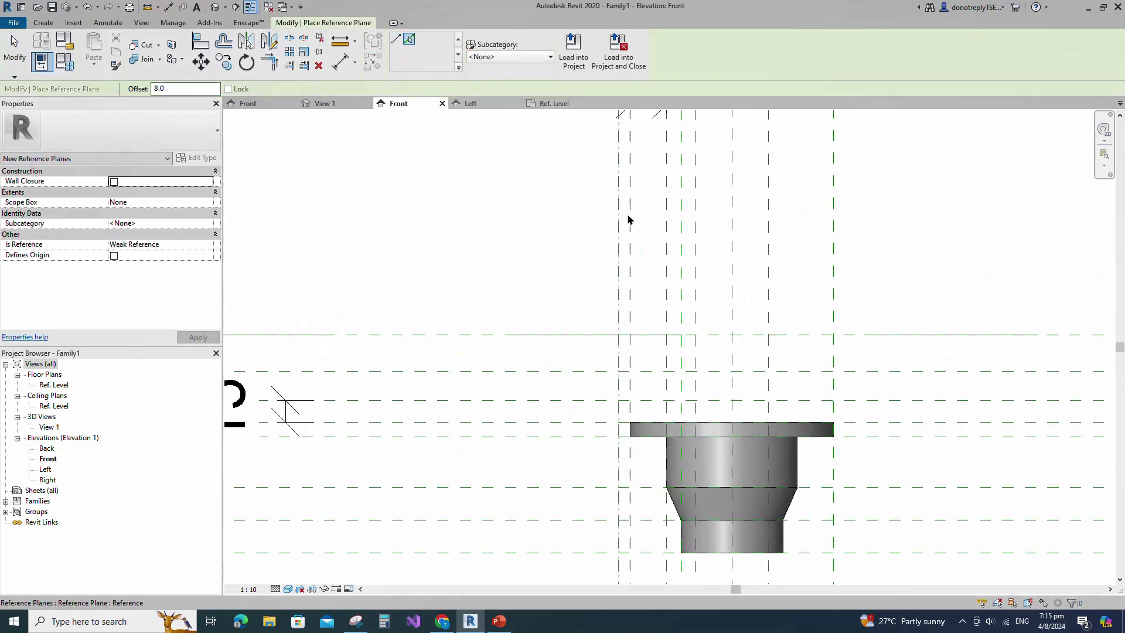
{"action": "scroll", "coordinate": [569, 256], "scroll_direction": "down", "scroll_amount": 2}
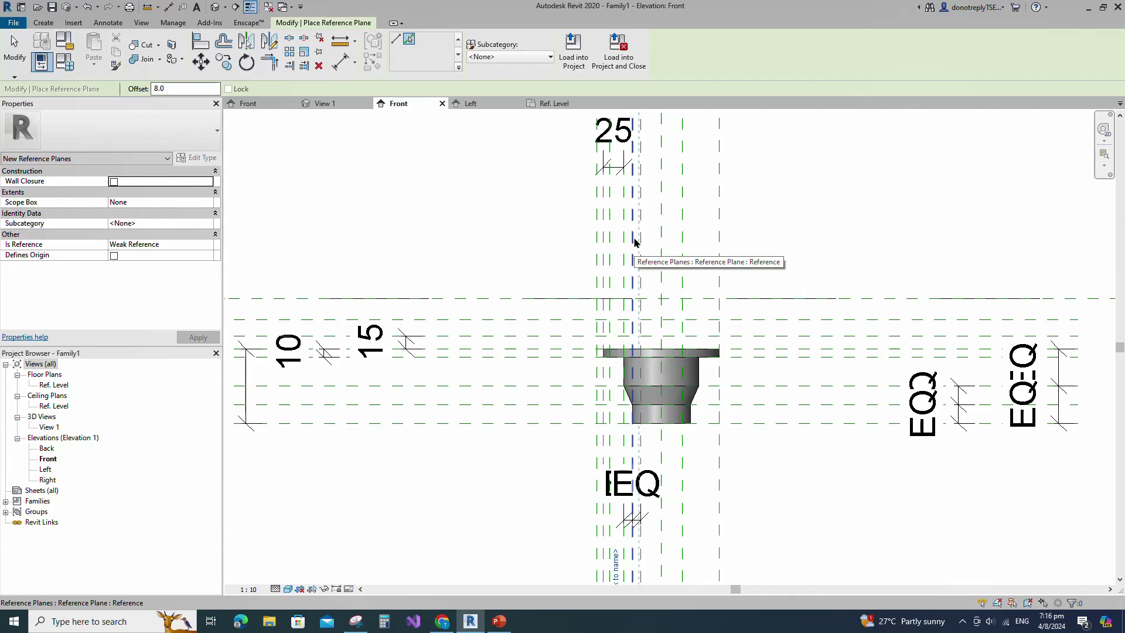
{"action": "scroll", "coordinate": [644, 235], "scroll_direction": "up", "scroll_amount": 4}
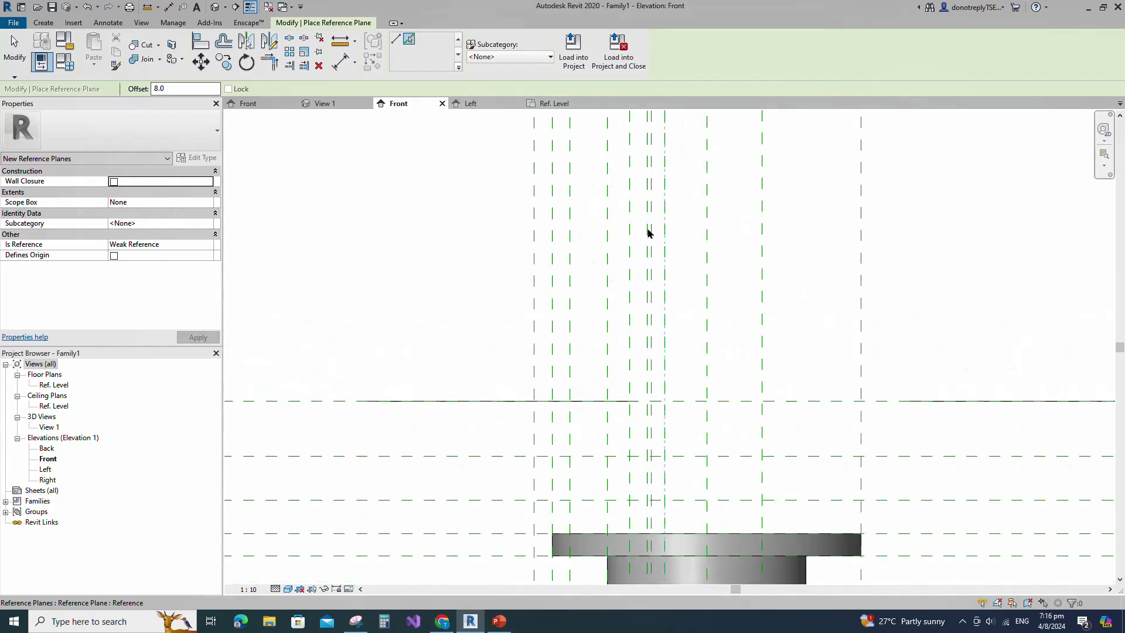
Dimension the two successive 8 mm plane spacings inward from the neck's outer plane
{"action": "key", "text": "d"}
{"action": "key", "text": "i"}
{"action": "scroll", "coordinate": [667, 245], "scroll_direction": "up", "scroll_amount": 2}
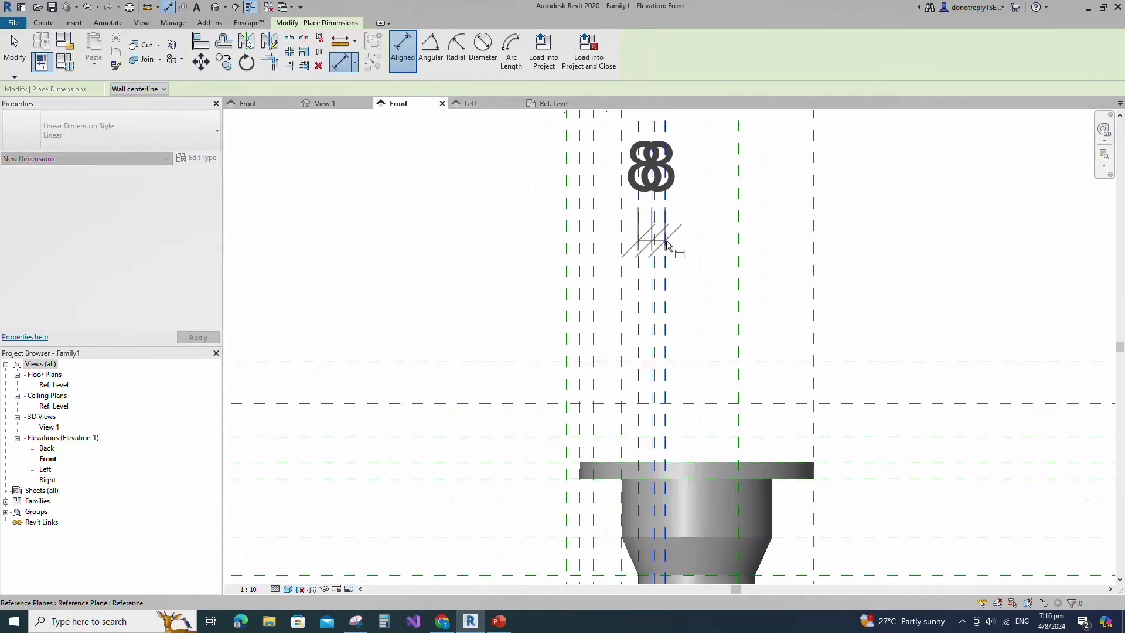
{"action": "scroll", "coordinate": [665, 246], "scroll_direction": "down", "scroll_amount": 3}
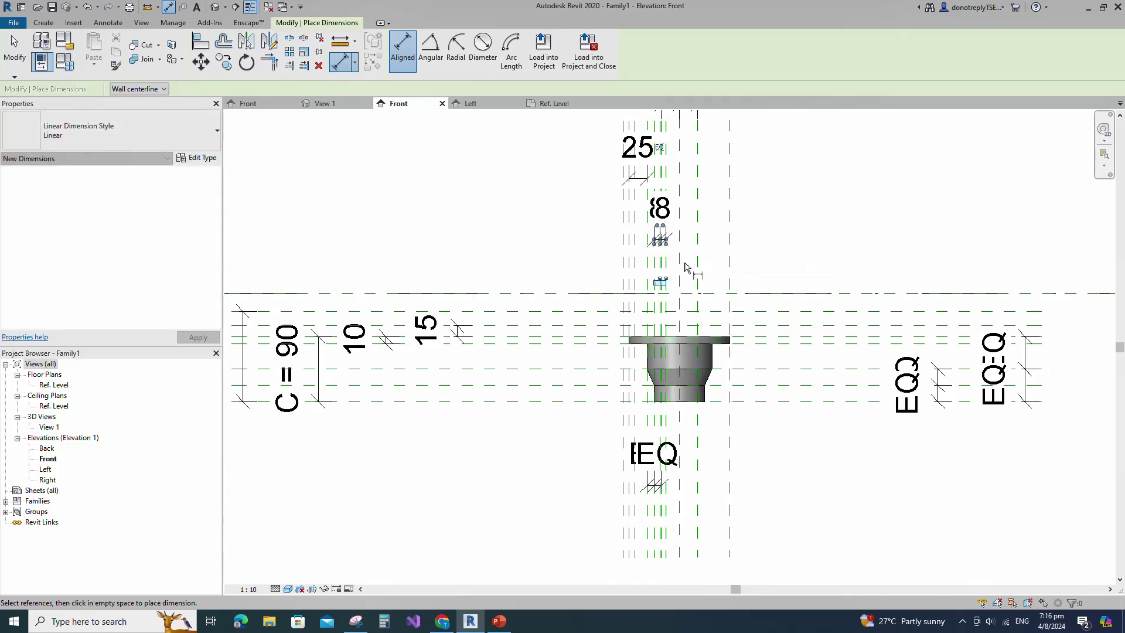
Dimension the 8 mm spacings on both sides of the flange's outer-edge plane and lock them
{"action": "left_click", "coordinate": [624, 268]}
{"action": "left_click", "coordinate": [629, 267]}
{"action": "left_click", "coordinate": [634, 266]}
{"action": "left_click", "coordinate": [608, 240]}
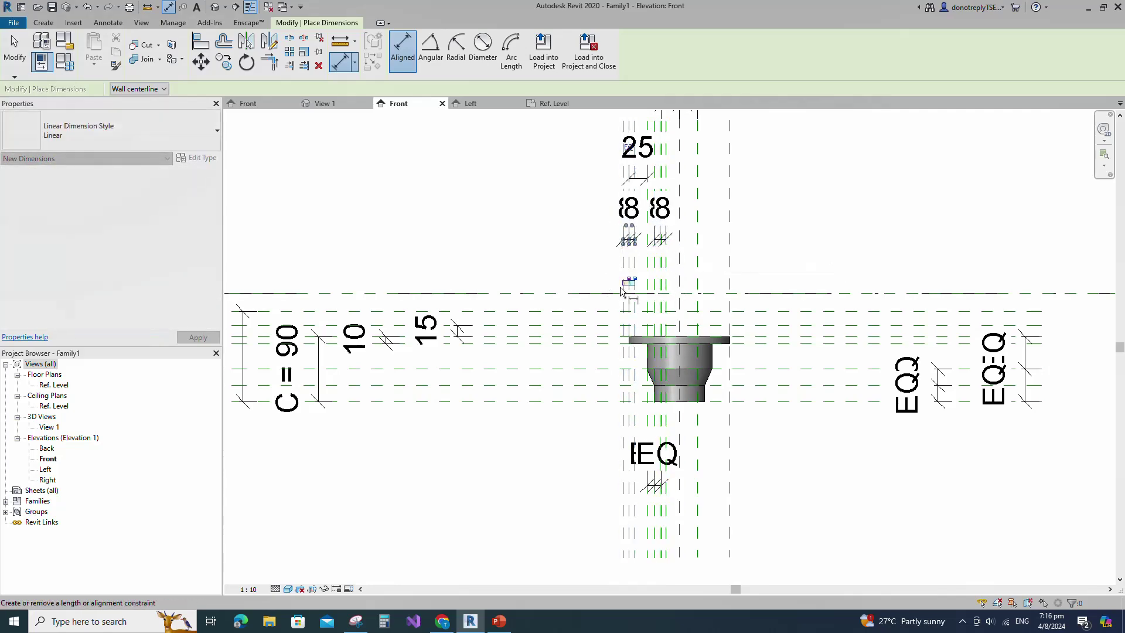
{"action": "scroll", "coordinate": [623, 287], "scroll_direction": "up", "scroll_amount": 3}
{"action": "scroll", "coordinate": [550, 287], "scroll_direction": "down", "scroll_amount": 2}
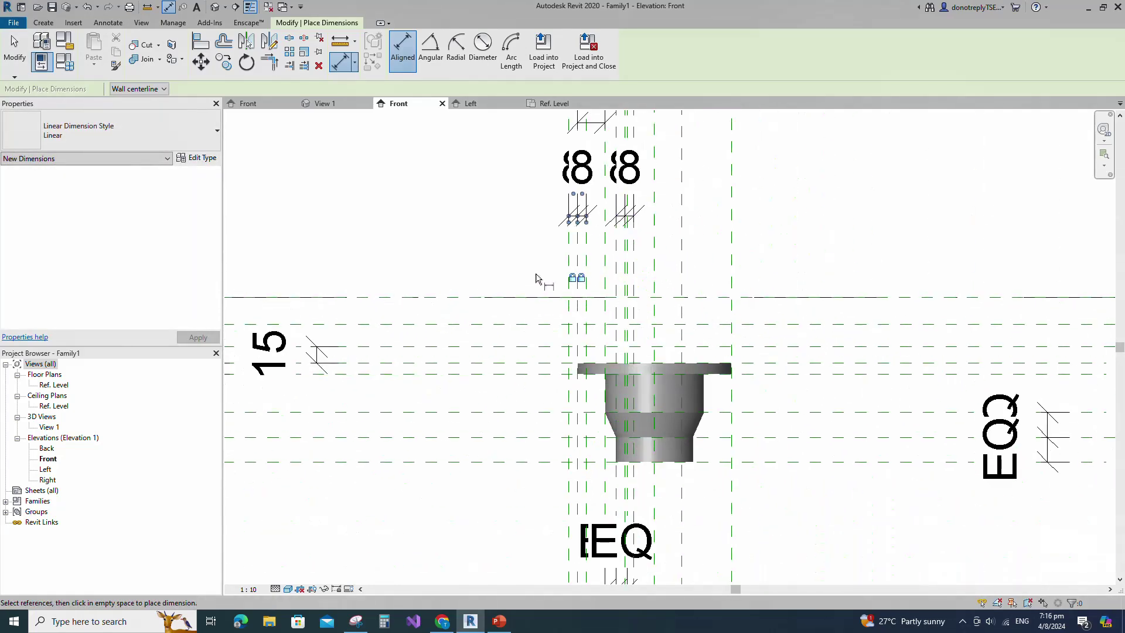
{"action": "scroll", "coordinate": [808, 214], "scroll_direction": "down", "scroll_amount": 1}
{"action": "key", "text": "Escape"}
{"action": "key", "text": "Escape"}
Switch the front elevation to Wireframe and add a horizontal reference plane offset 12 mm above the plane where the body starts to taper
{"action": "left_click", "coordinate": [288, 589]}
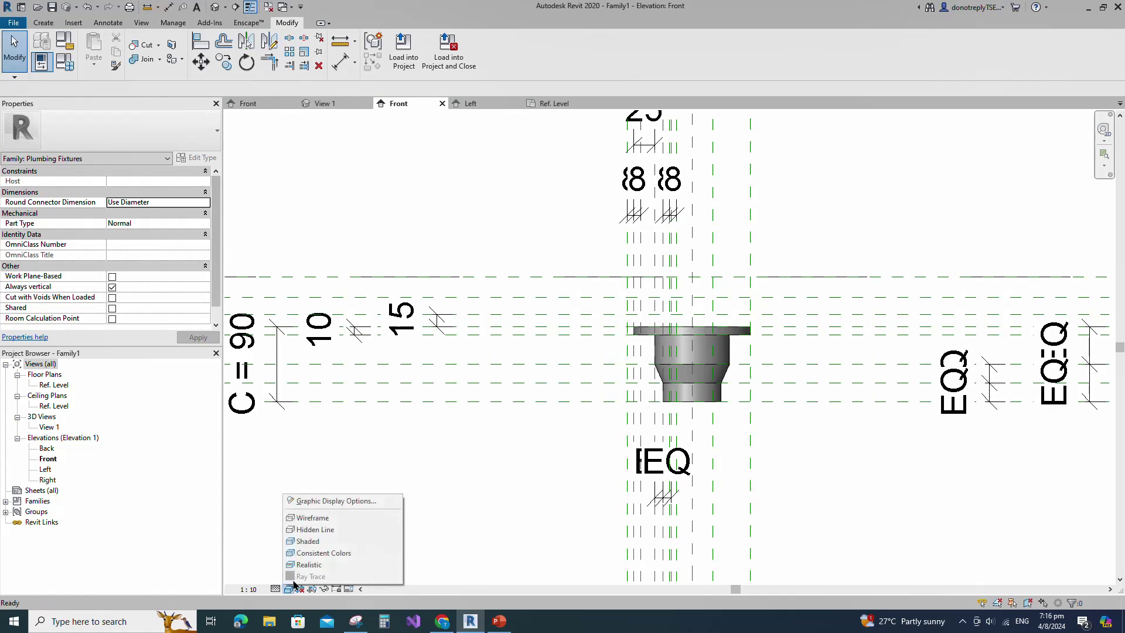
{"action": "left_click", "coordinate": [316, 514]}
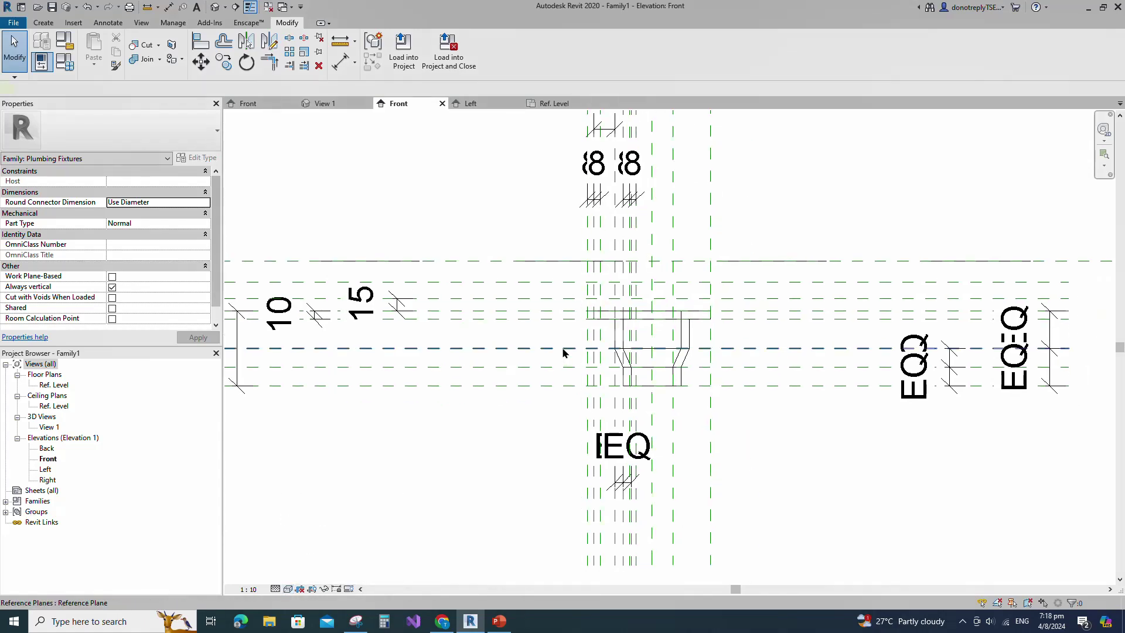
{"action": "left_click", "coordinate": [567, 348]}
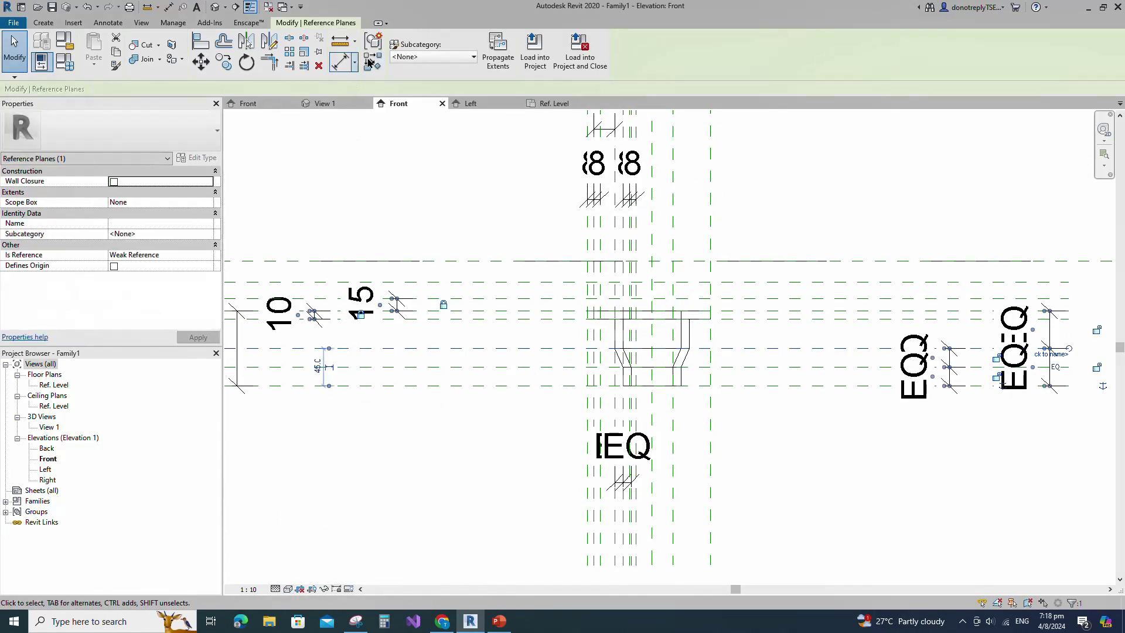
{"action": "key", "text": "r"}
{"action": "key", "text": "p"}
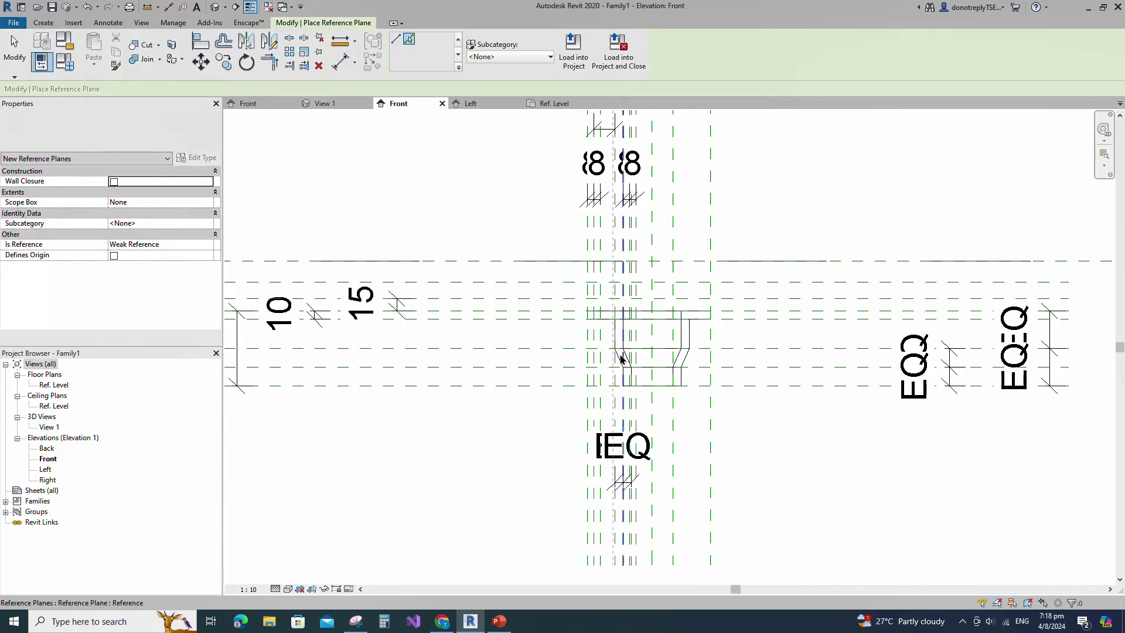
{"action": "left_click", "coordinate": [408, 42]}
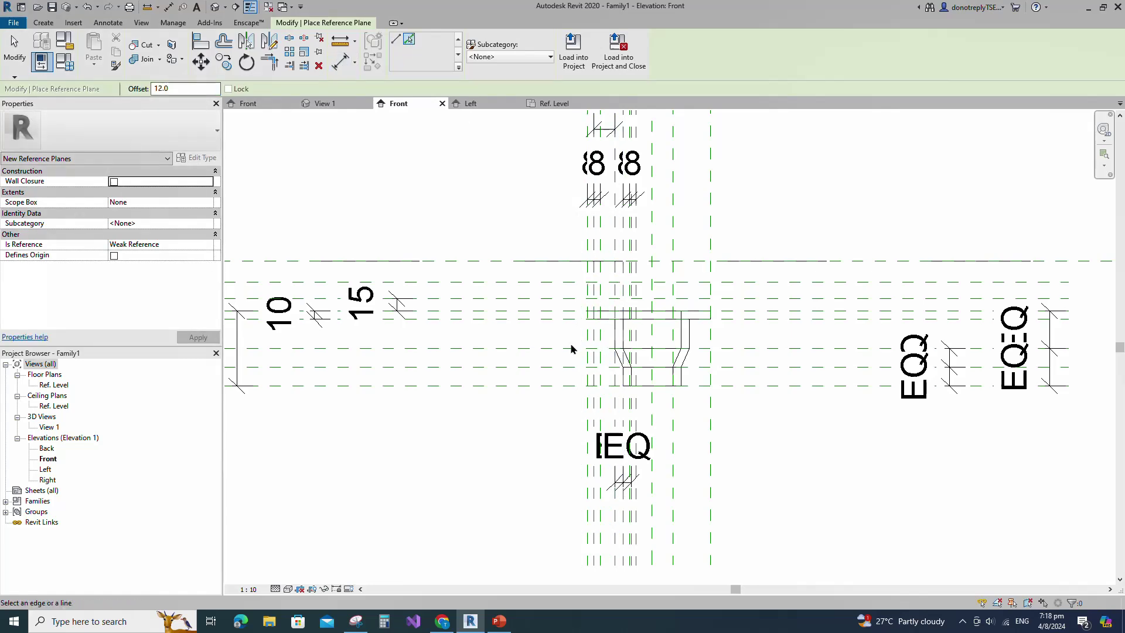
Dimension the spacing between the taper-start plane and the 12 mm offset plane above it
{"action": "left_click", "coordinate": [340, 61]}
{"action": "left_click", "coordinate": [398, 351]}
{"action": "scroll", "coordinate": [397, 359], "scroll_direction": "up", "scroll_amount": 3}
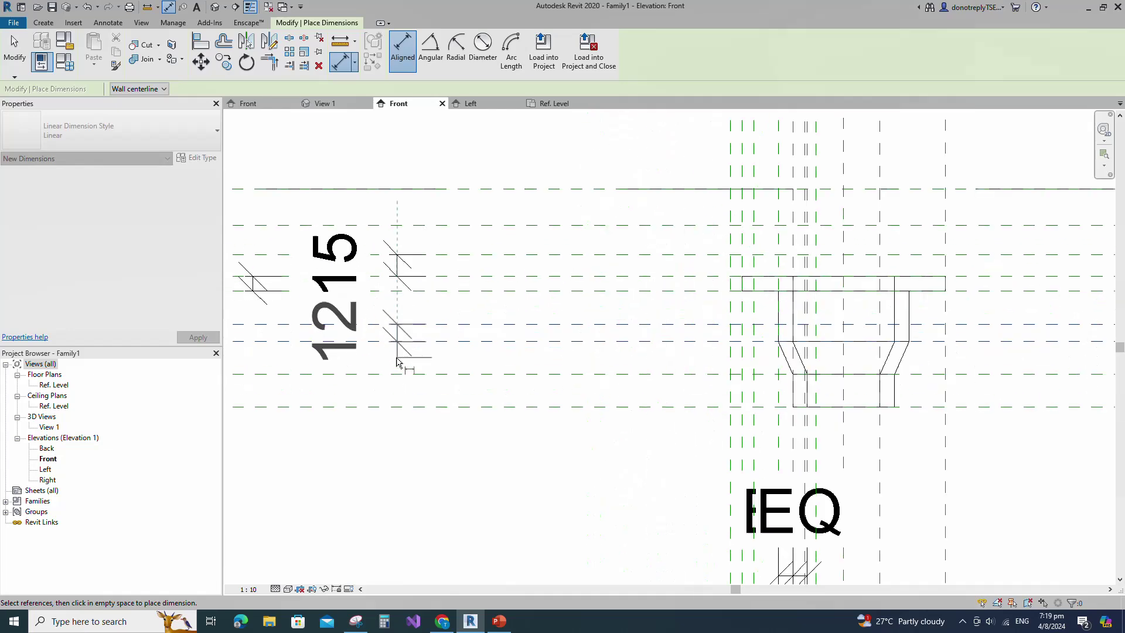
{"action": "key", "text": "Escape"}
{"action": "key", "text": "Escape"}
{"action": "scroll", "coordinate": [393, 381], "scroll_direction": "down", "scroll_amount": 2}
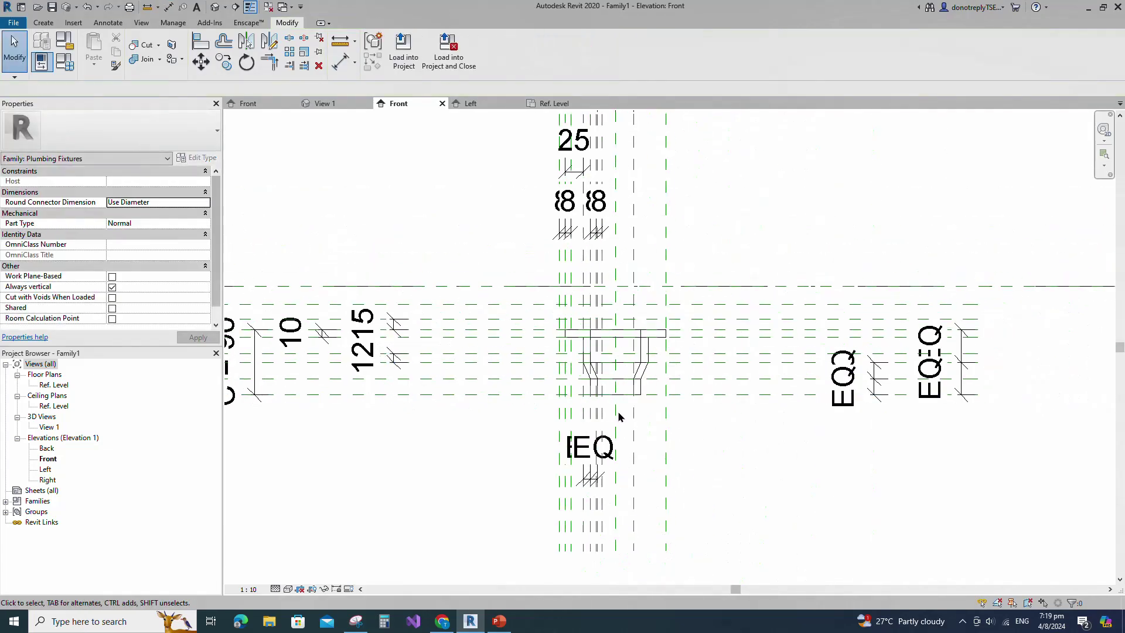
Start a revolve and sketch an 8 by 20 mm rim rectangle and an overlapping horizontal rectangle about 8 mm thick above the flange
{"action": "left_click", "coordinate": [41, 23]}
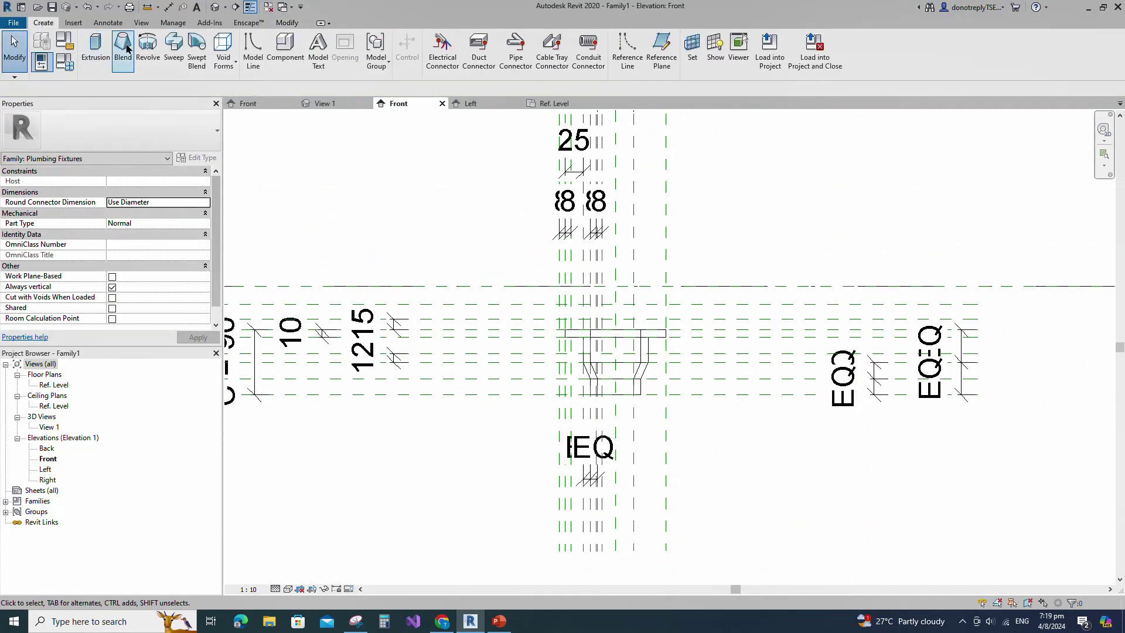
{"action": "left_click", "coordinate": [148, 47]}
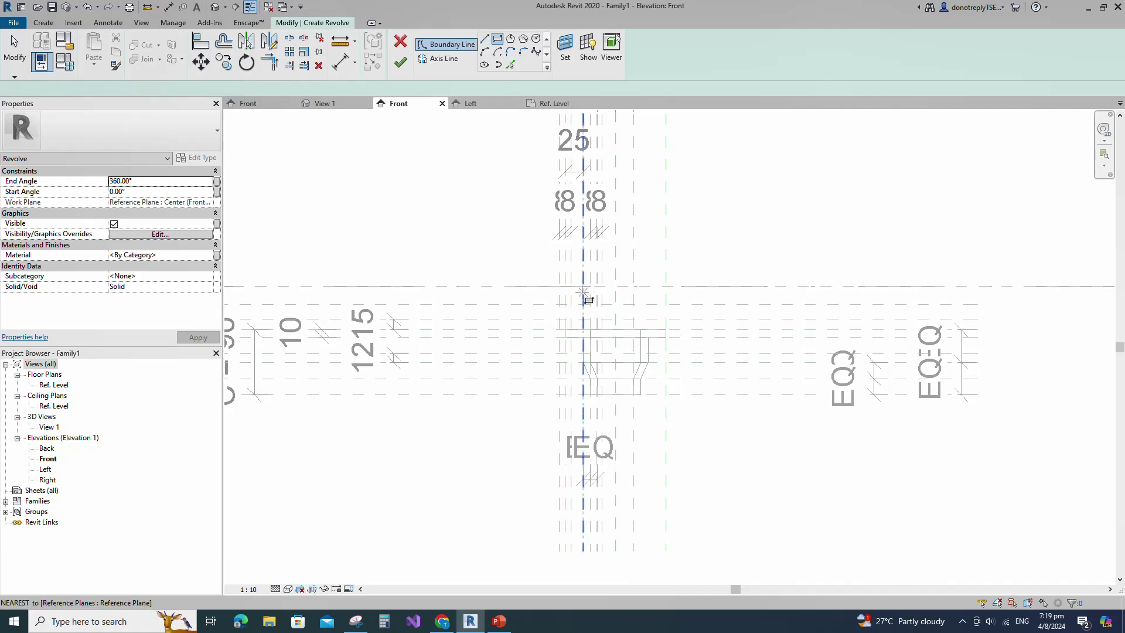
{"action": "scroll", "coordinate": [581, 345], "scroll_direction": "up", "scroll_amount": 1}
{"action": "left_click", "coordinate": [557, 298]}
{"action": "scroll", "coordinate": [559, 313], "scroll_direction": "up", "scroll_amount": 4}
{"action": "left_click", "coordinate": [566, 316]}
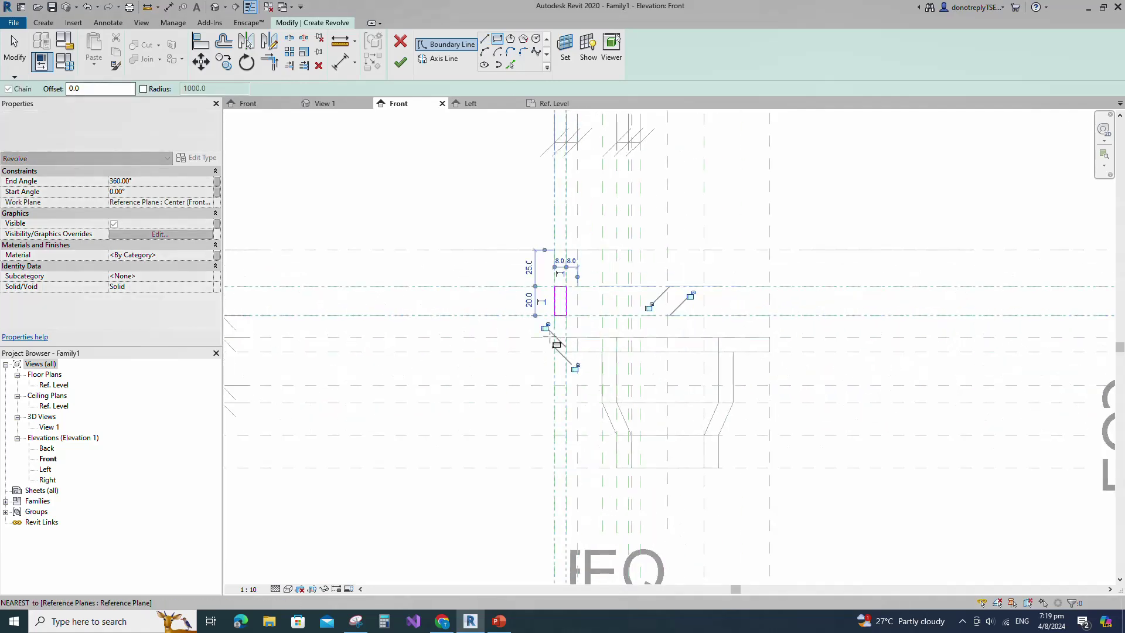
{"action": "left_click", "coordinate": [554, 315]}
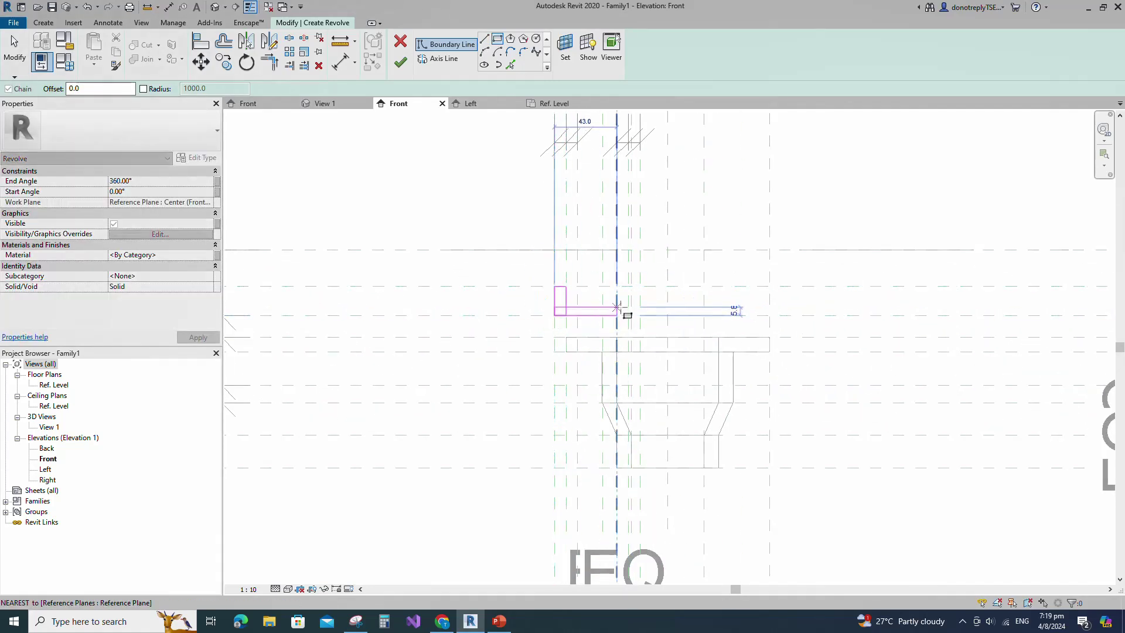
{"action": "left_click", "coordinate": [628, 304]}
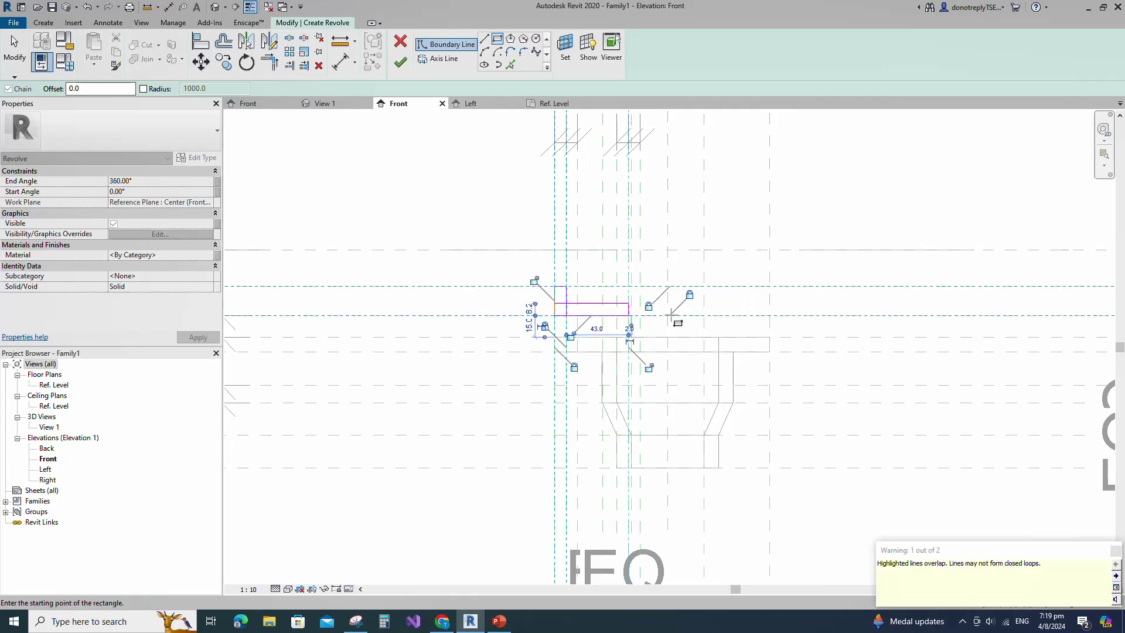
{"action": "key", "text": "Escape"}
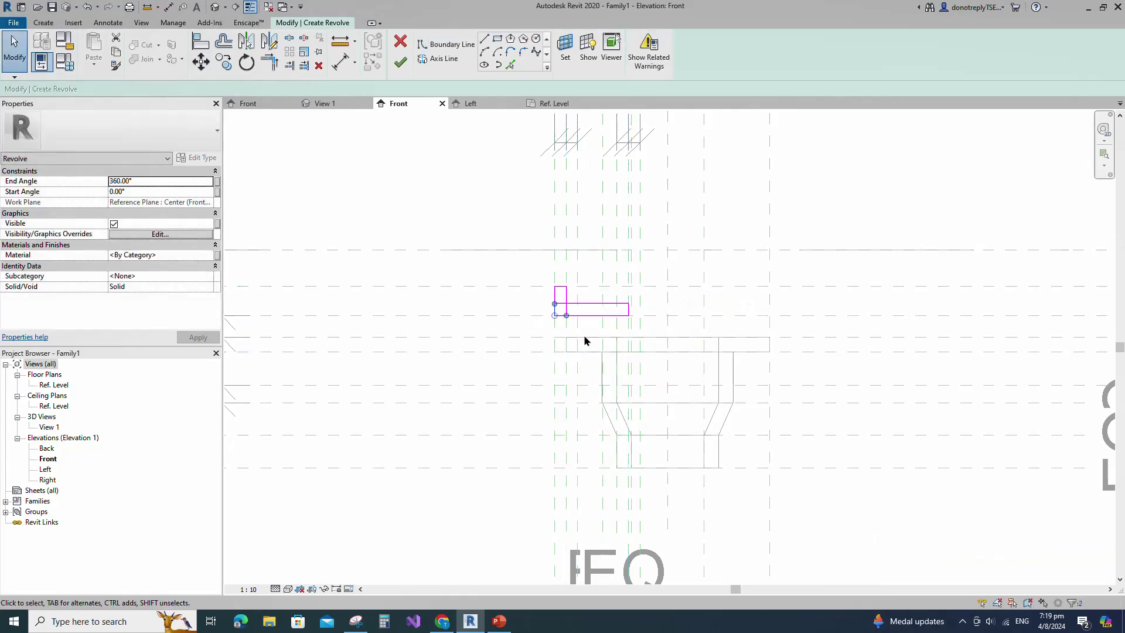
Sketch a vertical rectangle 48 mm tall from the horizontal arm's inner end down to the plane above the taper start
{"action": "scroll", "coordinate": [649, 377], "scroll_direction": "up", "scroll_amount": 1}
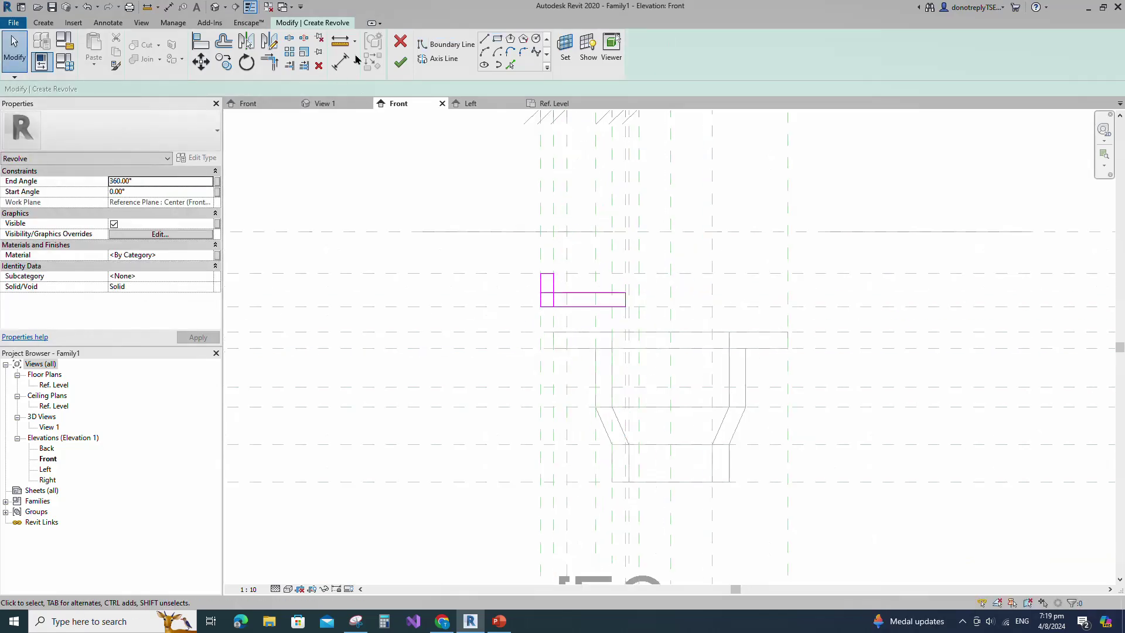
{"action": "left_click", "coordinate": [499, 39]}
{"action": "left_click", "coordinate": [612, 306]}
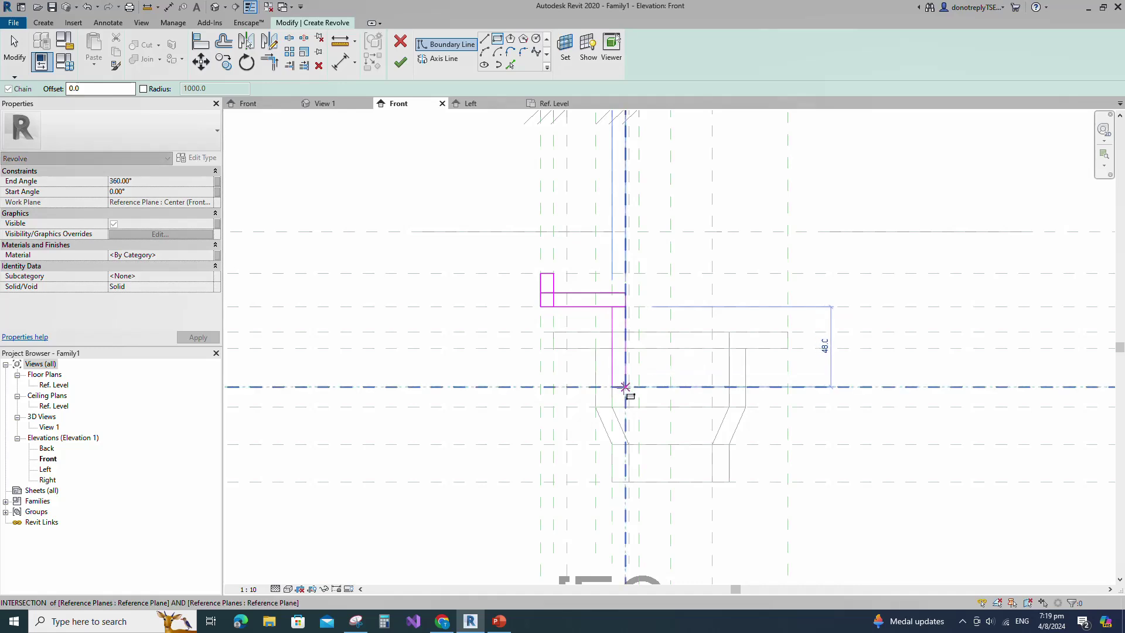
{"action": "left_click", "coordinate": [625, 387]}
{"action": "key", "text": "Escape"}
{"action": "key", "text": "Escape"}
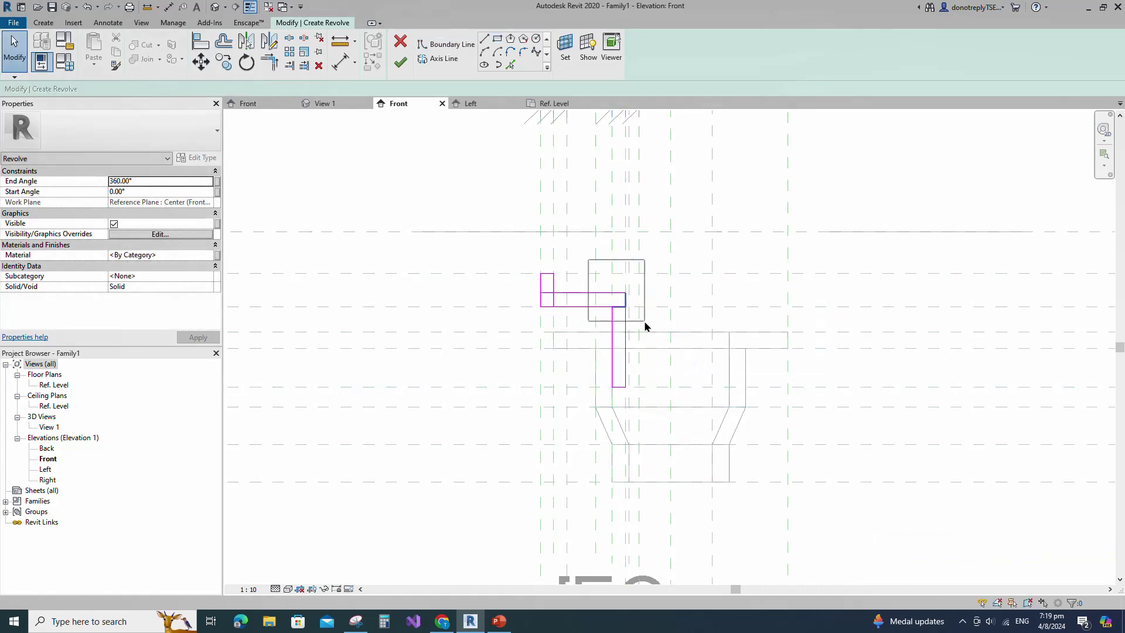
Remove the overlapping segments and trim the three rectangles into one continuous stepped wall profile
{"action": "scroll", "coordinate": [514, 262], "scroll_direction": "up", "scroll_amount": 1}
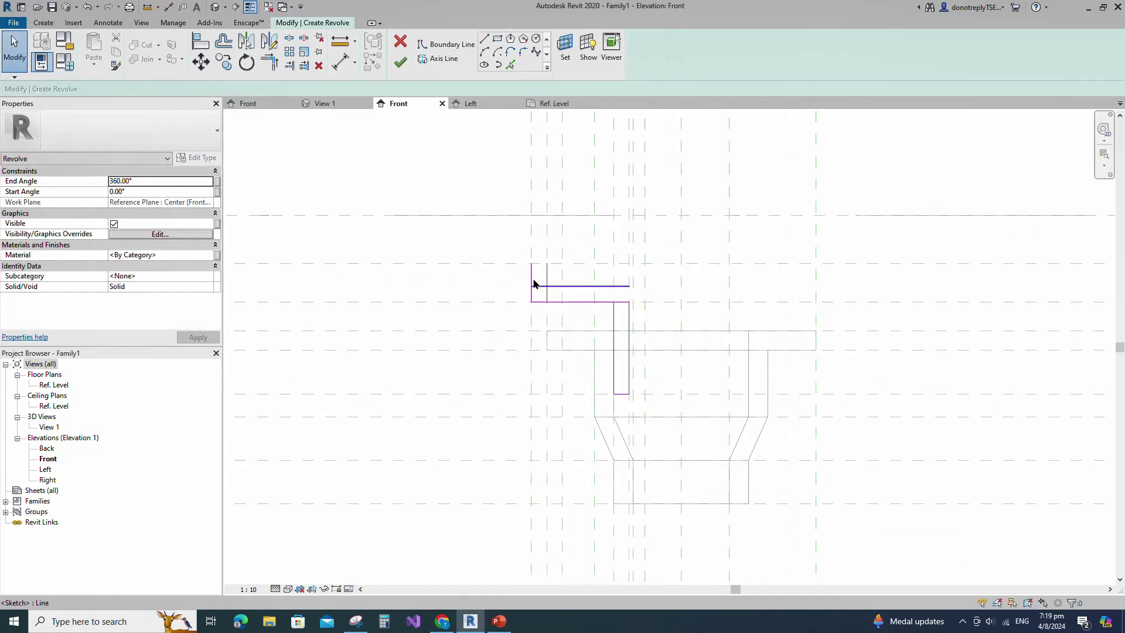
{"action": "scroll", "coordinate": [533, 284], "scroll_direction": "up", "scroll_amount": 4}
{"action": "key", "text": "t"}
{"action": "key", "text": "r"}
{"action": "scroll", "coordinate": [593, 328], "scroll_direction": "down", "scroll_amount": 2}
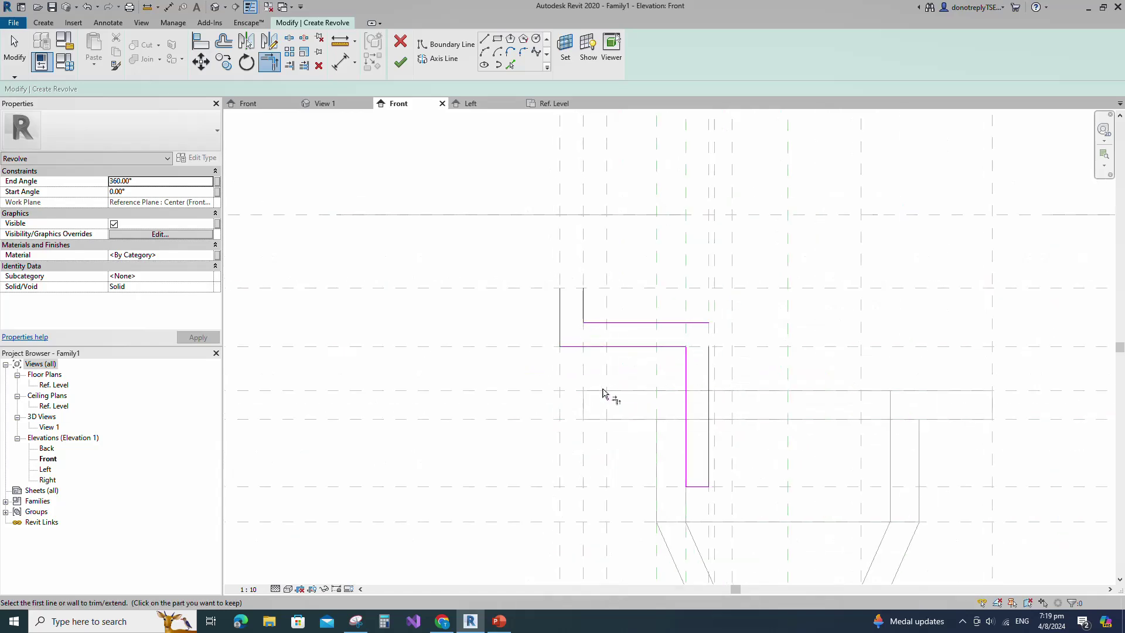
{"action": "key", "text": "Escape"}
Slant the rim's outer line by shifting its upper end inward and dimension that end equally between the two rim planes
{"action": "left_click", "coordinate": [560, 296]}
{"action": "left_click_drag", "start_coordinate": [560, 288], "coordinate": [570, 288]}
{"action": "left_click", "coordinate": [616, 361]}
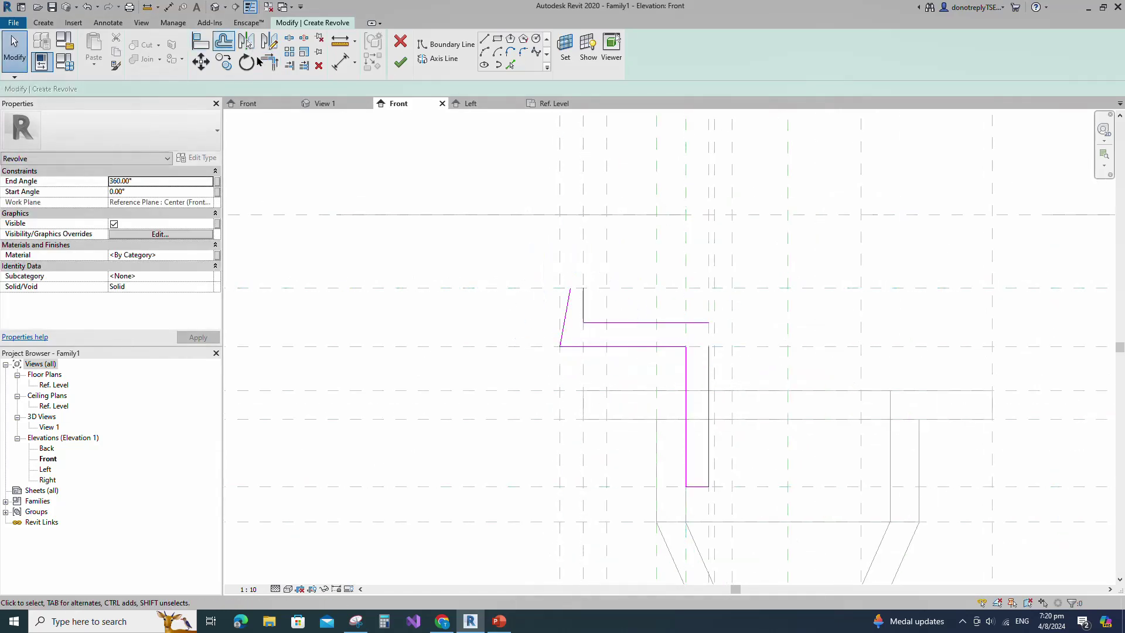
{"action": "left_click", "coordinate": [340, 62]}
{"action": "scroll", "coordinate": [583, 280], "scroll_direction": "down", "scroll_amount": 2}
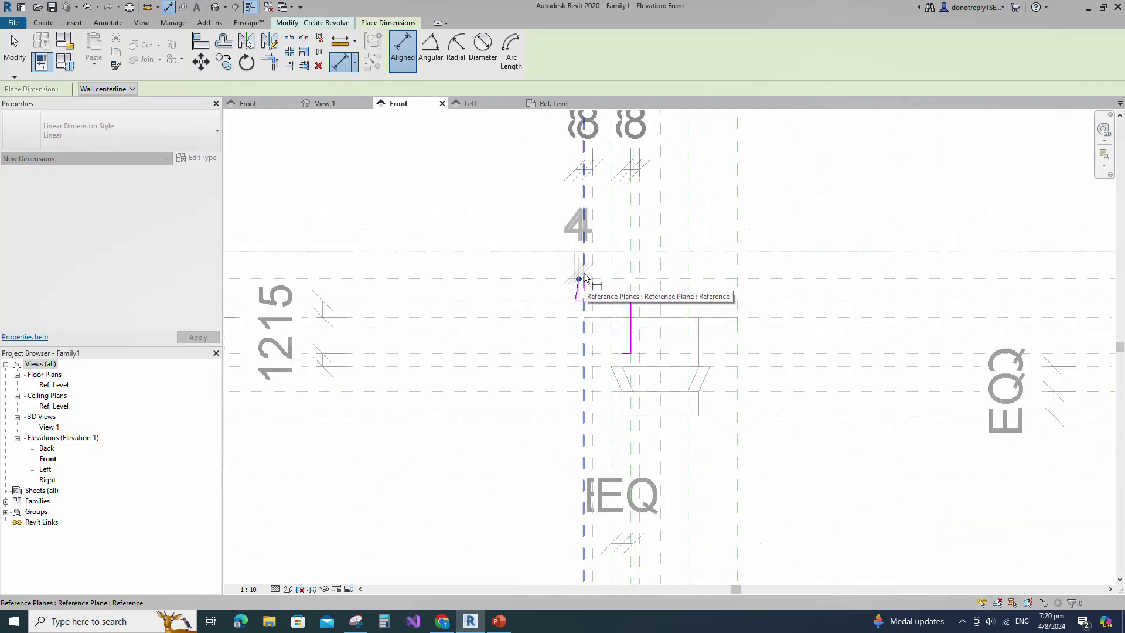
{"action": "left_click", "coordinate": [584, 278]}
{"action": "scroll", "coordinate": [576, 234], "scroll_direction": "down", "scroll_amount": 2}
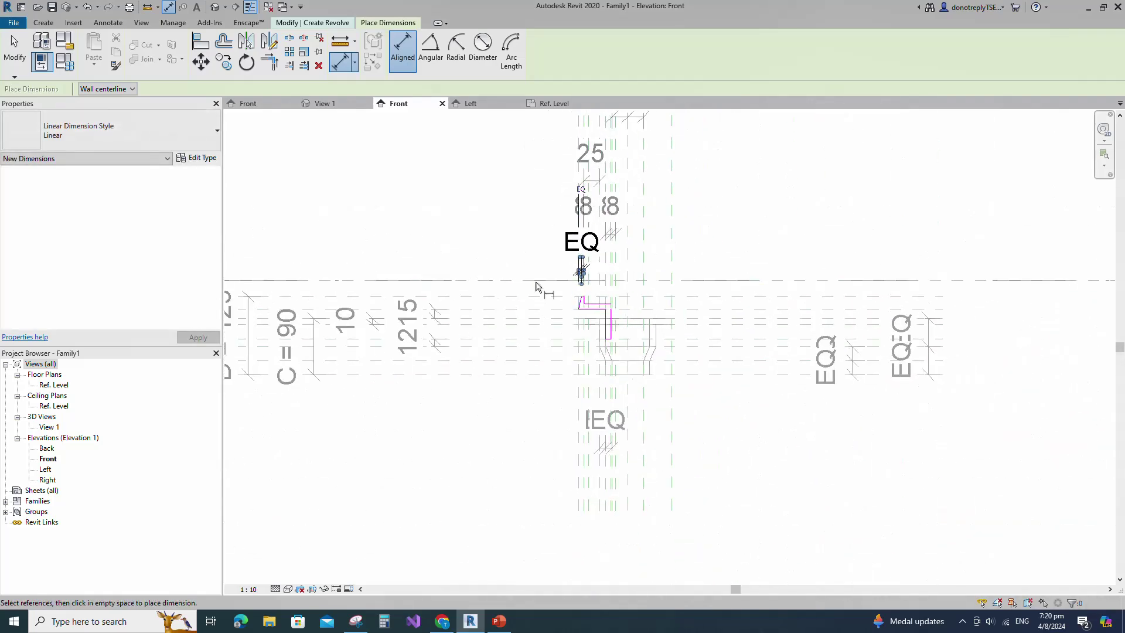
{"action": "scroll", "coordinate": [536, 283], "scroll_direction": "up", "scroll_amount": 3}
{"action": "key", "text": "Escape"}
Dimension the thickness of the profile's horizontal arm, set it to 8 mm and lock it
{"action": "left_click", "coordinate": [341, 61]}
{"action": "left_click", "coordinate": [640, 361]}
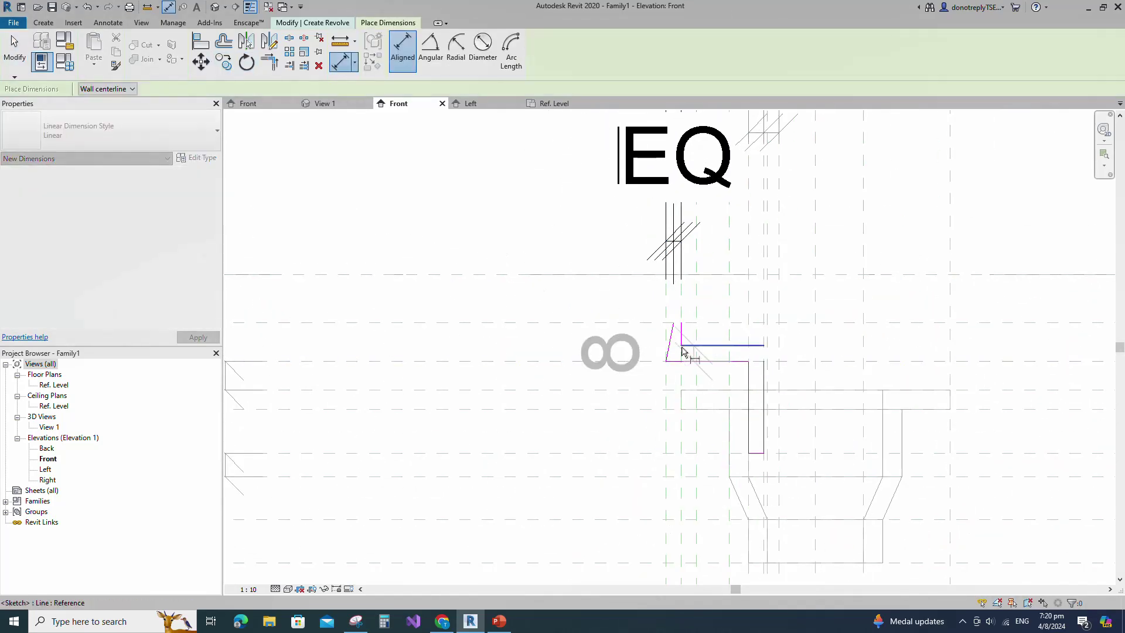
{"action": "left_click", "coordinate": [682, 347]}
{"action": "scroll", "coordinate": [642, 347], "scroll_direction": "down", "scroll_amount": 2}
{"action": "left_click", "coordinate": [511, 349]}
{"action": "scroll", "coordinate": [528, 353], "scroll_direction": "down", "scroll_amount": 1}
{"action": "key", "text": "Escape"}
{"action": "left_click", "coordinate": [638, 342]}
{"action": "left_click", "coordinate": [481, 346]}
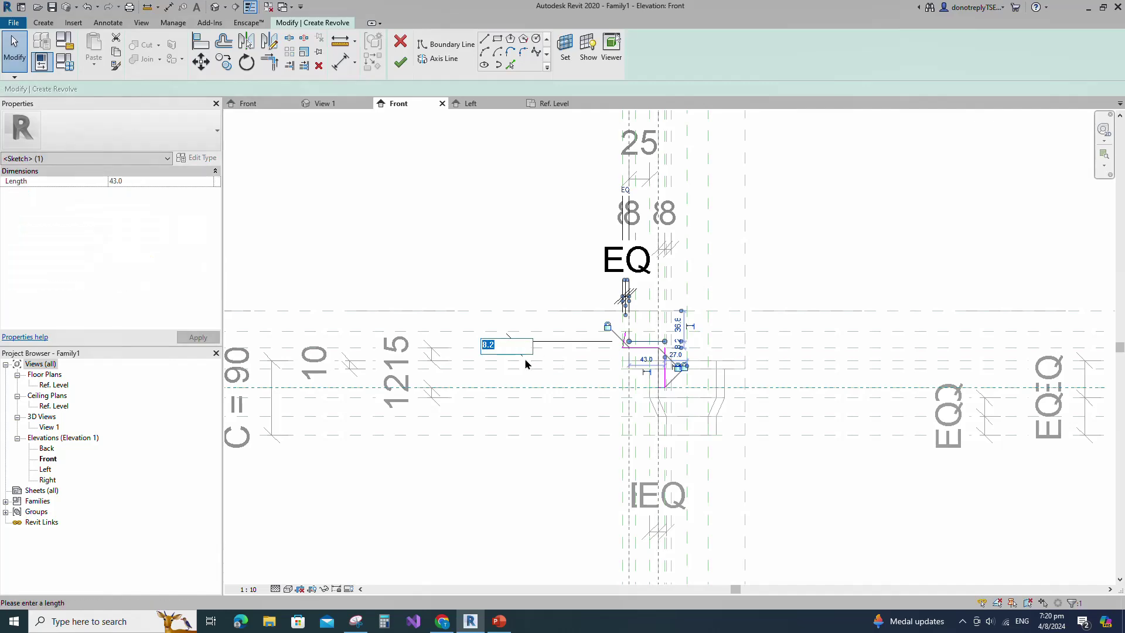
{"action": "left_click", "coordinate": [514, 434]}
{"action": "left_click", "coordinate": [515, 349]}
{"action": "left_click", "coordinate": [987, 349]}
{"action": "left_click", "coordinate": [849, 314]}
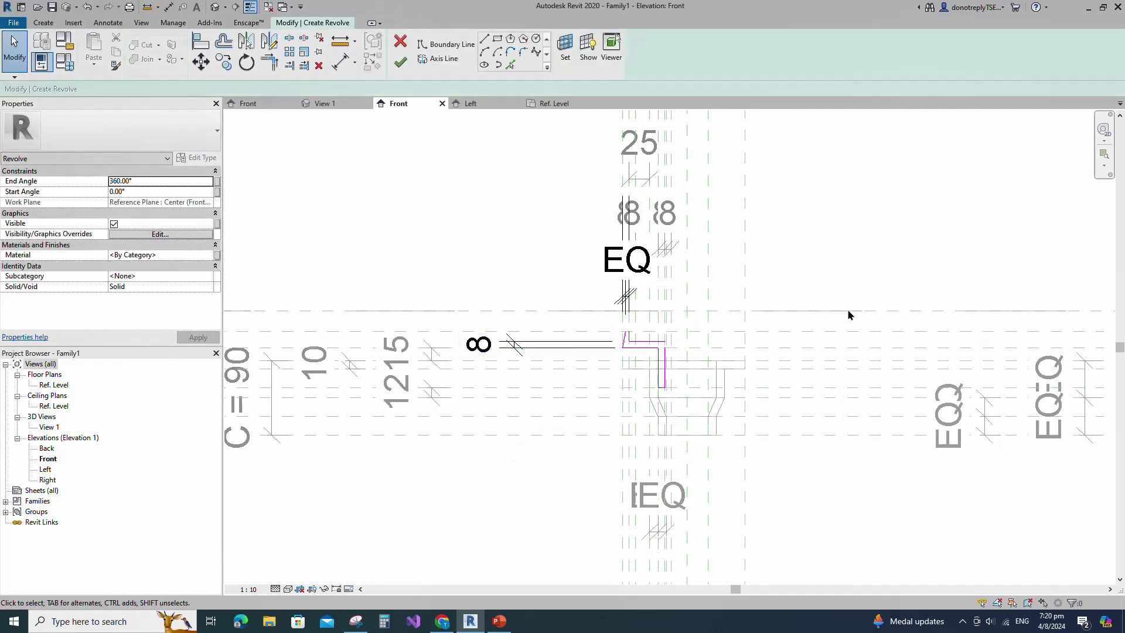
Align the profile's boundary lines and endpoints with their reference planes and lock the alignments
{"action": "scroll", "coordinate": [803, 330], "scroll_direction": "up", "scroll_amount": 2}
{"action": "left_click", "coordinate": [193, 45]}
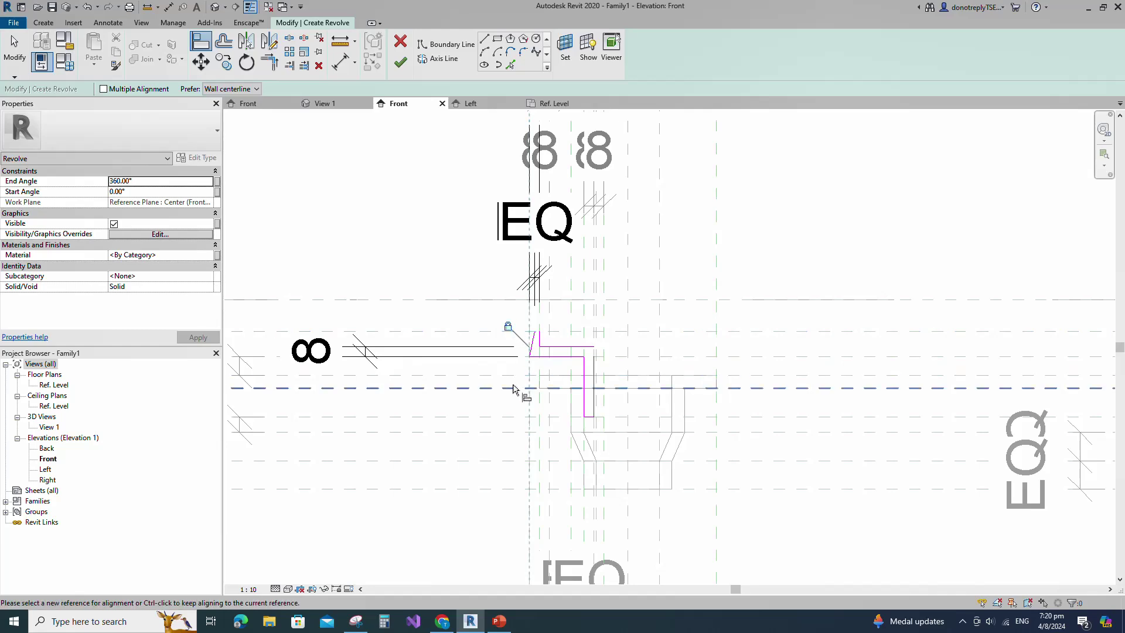
{"action": "scroll", "coordinate": [485, 378], "scroll_direction": "up", "scroll_amount": 4}
{"action": "key", "text": "Escape"}
{"action": "left_click", "coordinate": [790, 335]}
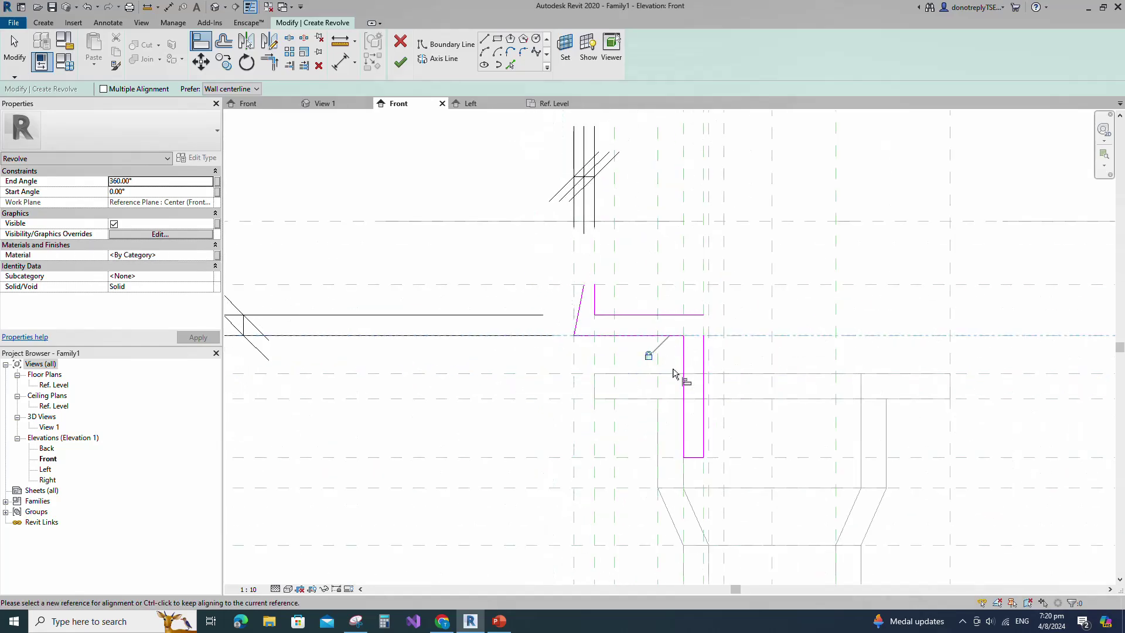
{"action": "left_click", "coordinate": [704, 363]}
{"action": "left_click", "coordinate": [684, 330]}
{"action": "scroll", "coordinate": [593, 345], "scroll_direction": "down", "scroll_amount": 2}
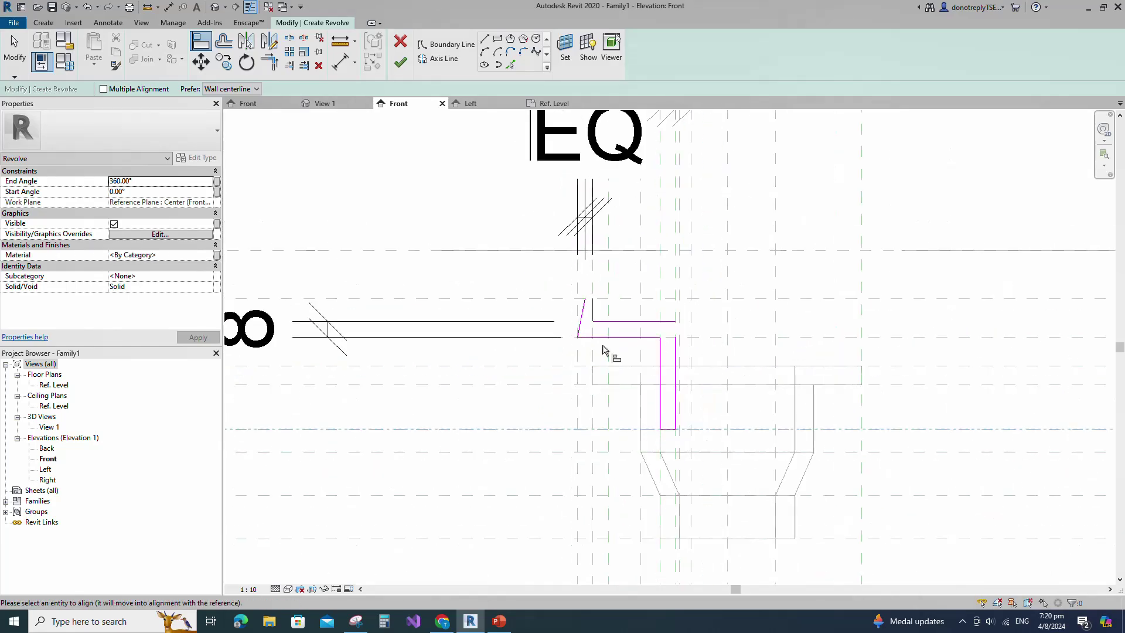
Close the rim with a 4 mm horizontal line between the upper ends of the slanted and vertical lines
{"action": "key", "text": "Escape"}
{"action": "key", "text": "Escape"}
{"action": "left_click", "coordinate": [485, 39]}
{"action": "scroll", "coordinate": [588, 300], "scroll_direction": "up", "scroll_amount": 3}
{"action": "left_click", "coordinate": [582, 298]}
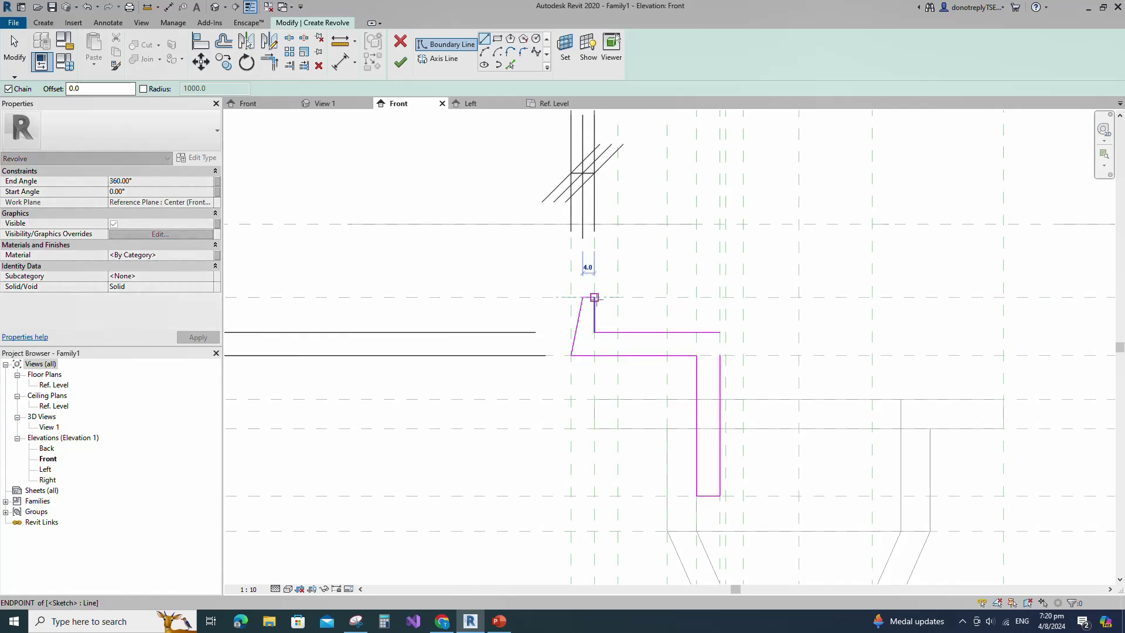
{"action": "key", "text": "Escape"}
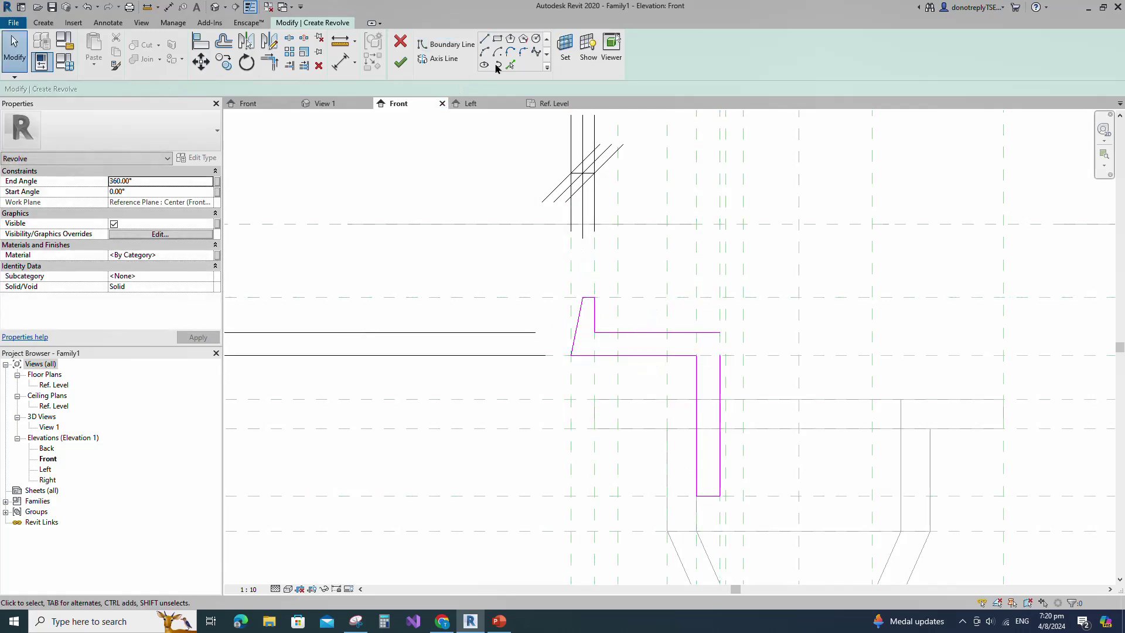
Fillet the upper corner between the horizontal arm and the vertical leg with a 15 mm radius and keep its radius dimension
{"action": "left_click", "coordinate": [524, 52]}
{"action": "type", "text": "1"}
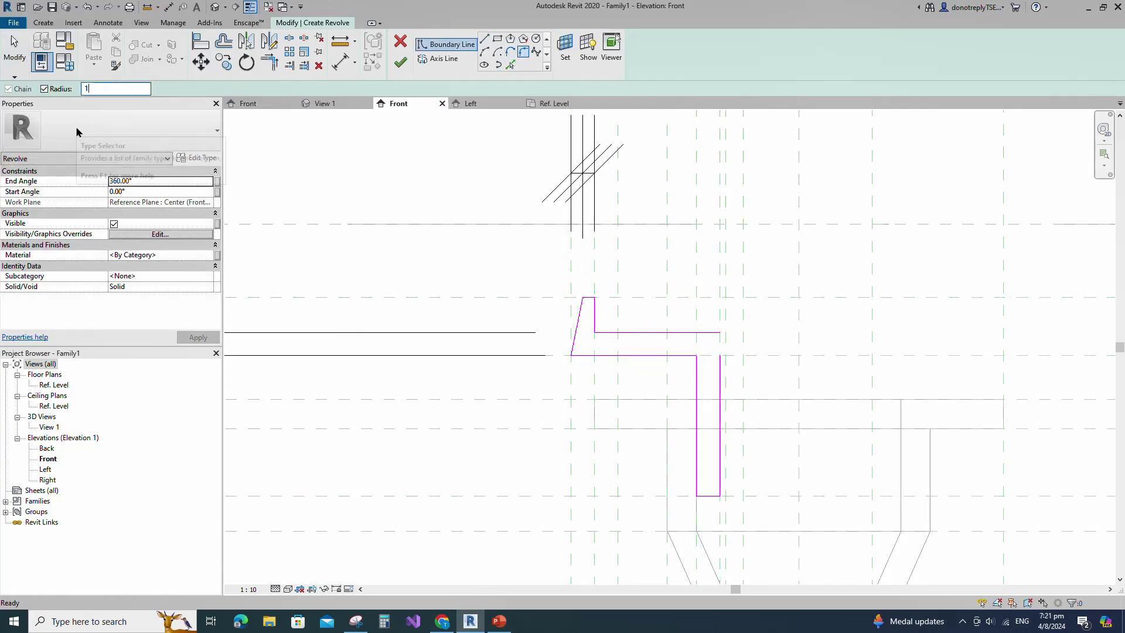
{"action": "type", "text": "5"}
{"action": "left_click", "coordinate": [719, 366]}
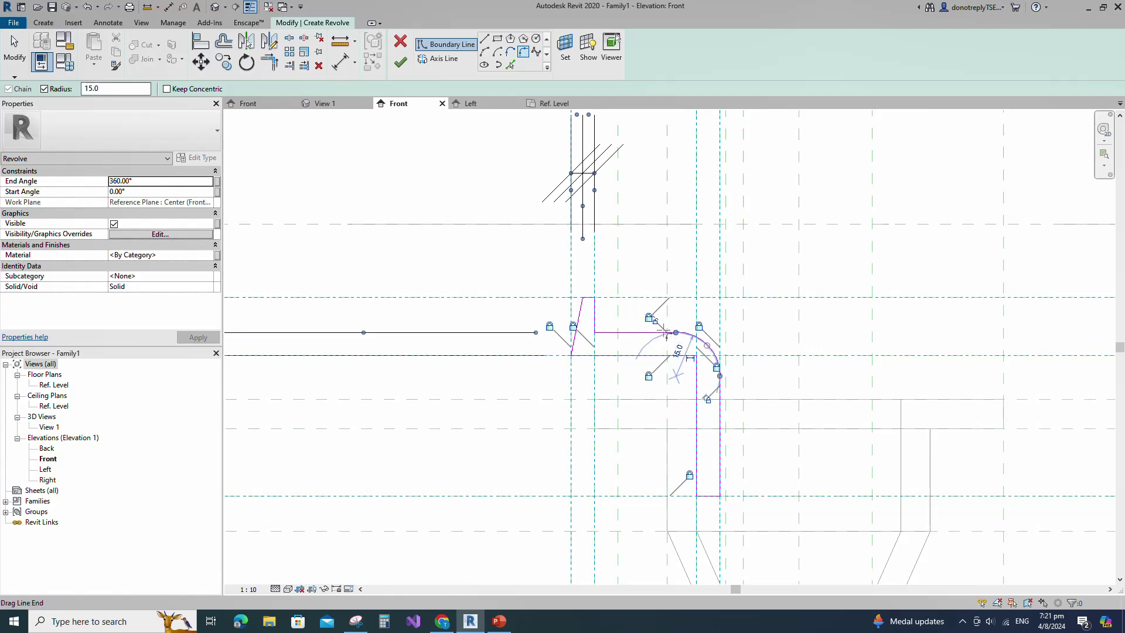
{"action": "key", "text": "Escape"}
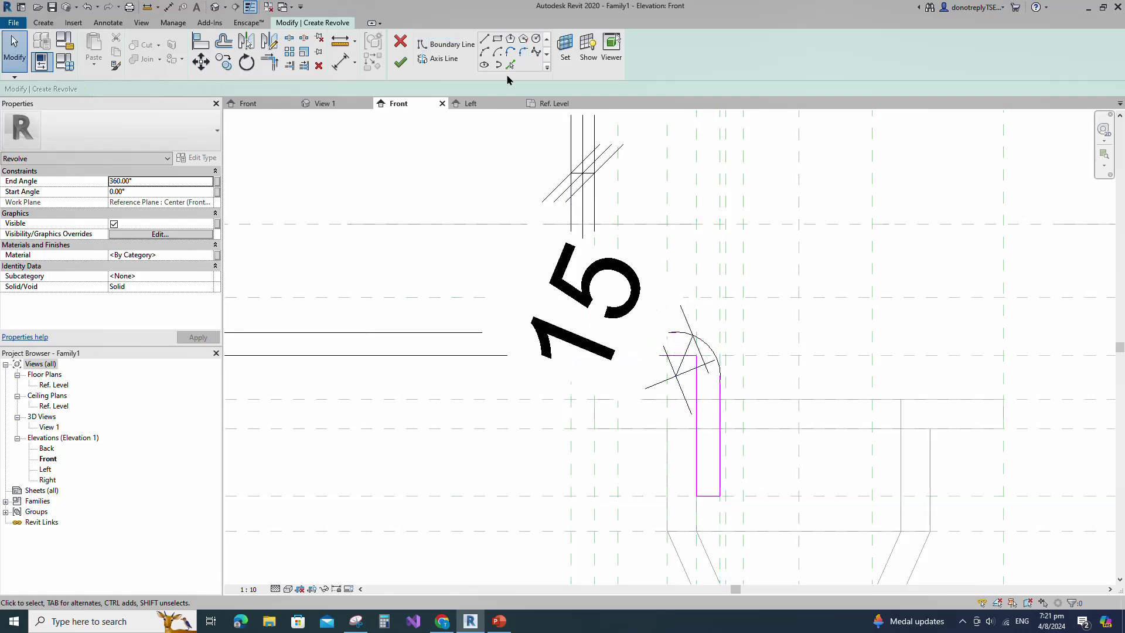
Add a concentric arc offset 8 mm inside the fillet and trim the adjoining wall lines to it
{"action": "left_click", "coordinate": [510, 65]}
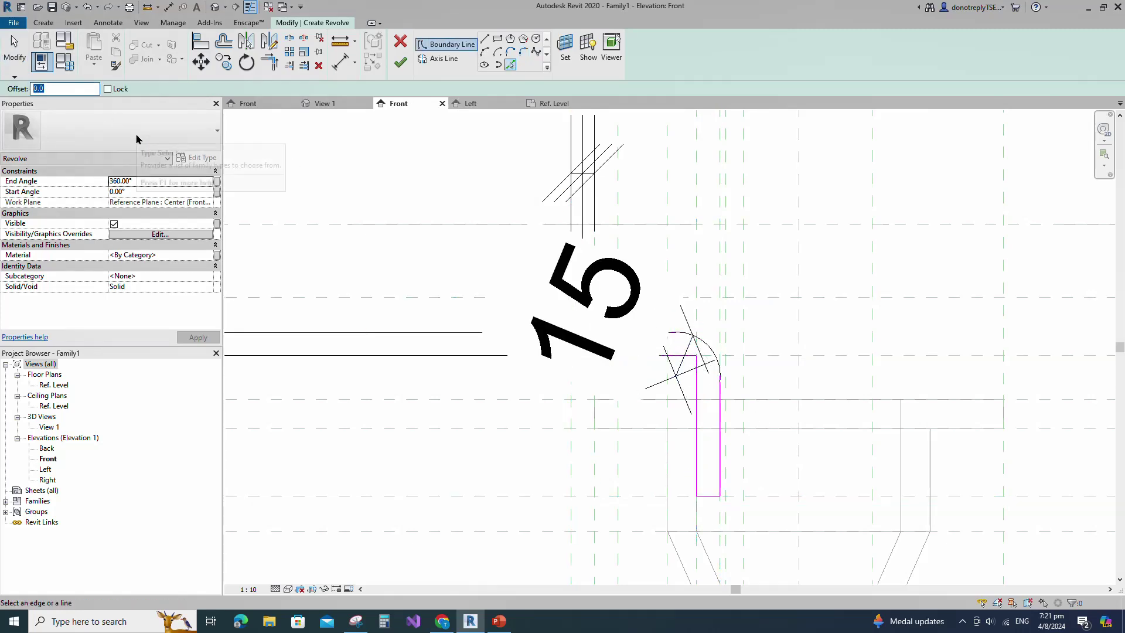
{"action": "scroll", "coordinate": [720, 379], "scroll_direction": "up", "scroll_amount": 3}
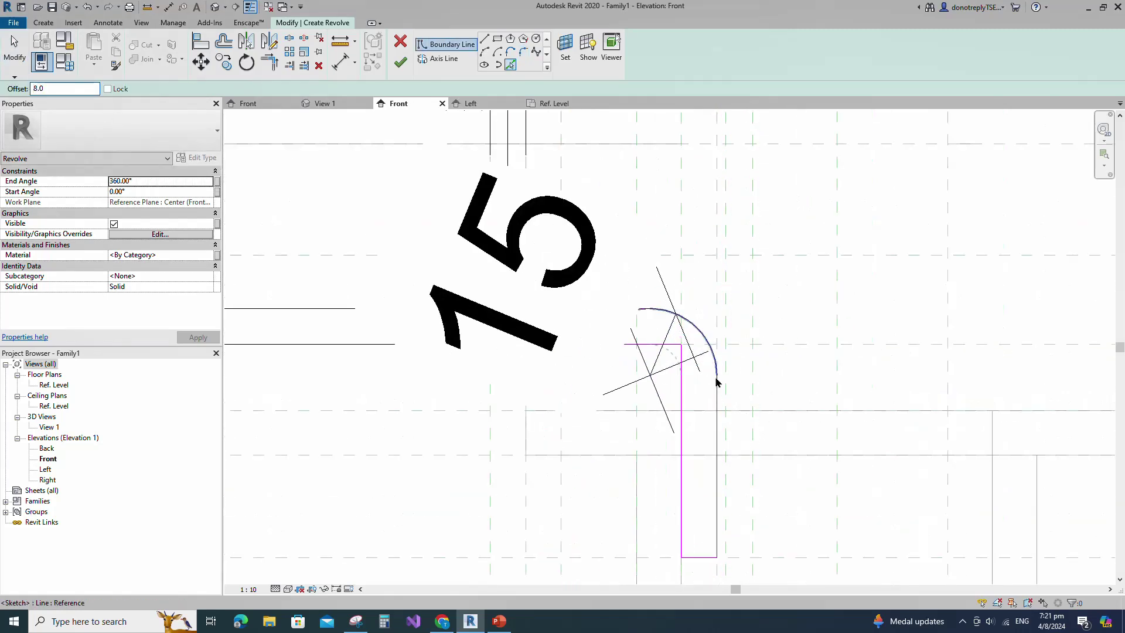
{"action": "left_click", "coordinate": [705, 331]}
{"action": "key", "text": "Escape"}
{"action": "key", "text": "t"}
{"action": "key", "text": "r"}
{"action": "left_click", "coordinate": [641, 333]}
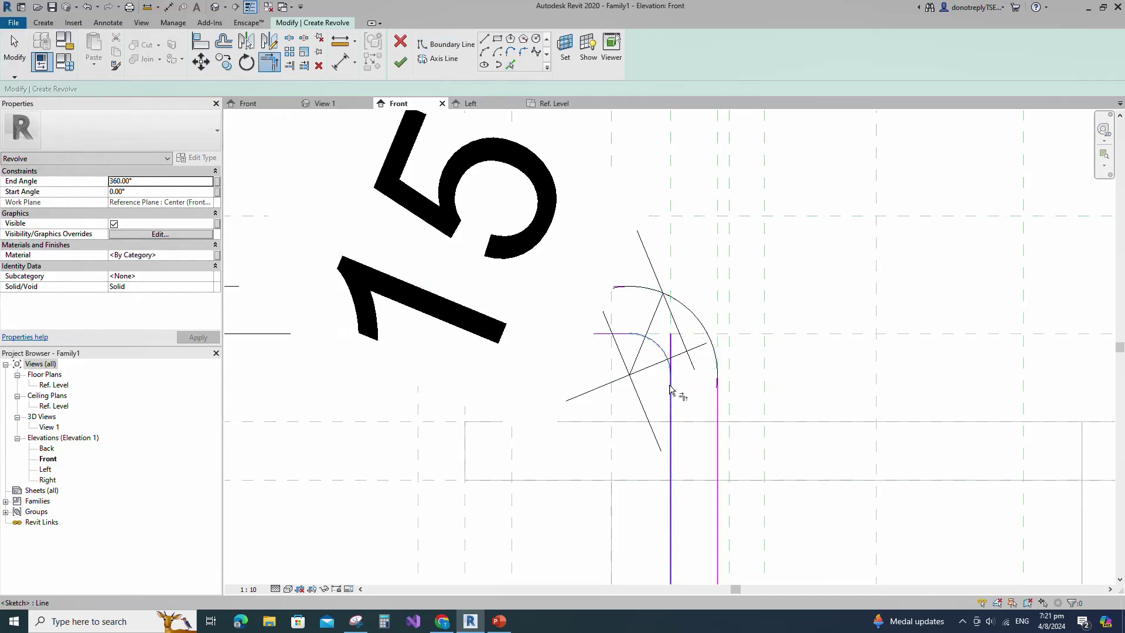
{"action": "left_click", "coordinate": [670, 387]}
{"action": "key", "text": "Escape"}
Reposition the 15 mm radius dimension beside the rounded corner
{"action": "scroll", "coordinate": [609, 351], "scroll_direction": "down", "scroll_amount": 3}
{"action": "left_click", "coordinate": [498, 472]}
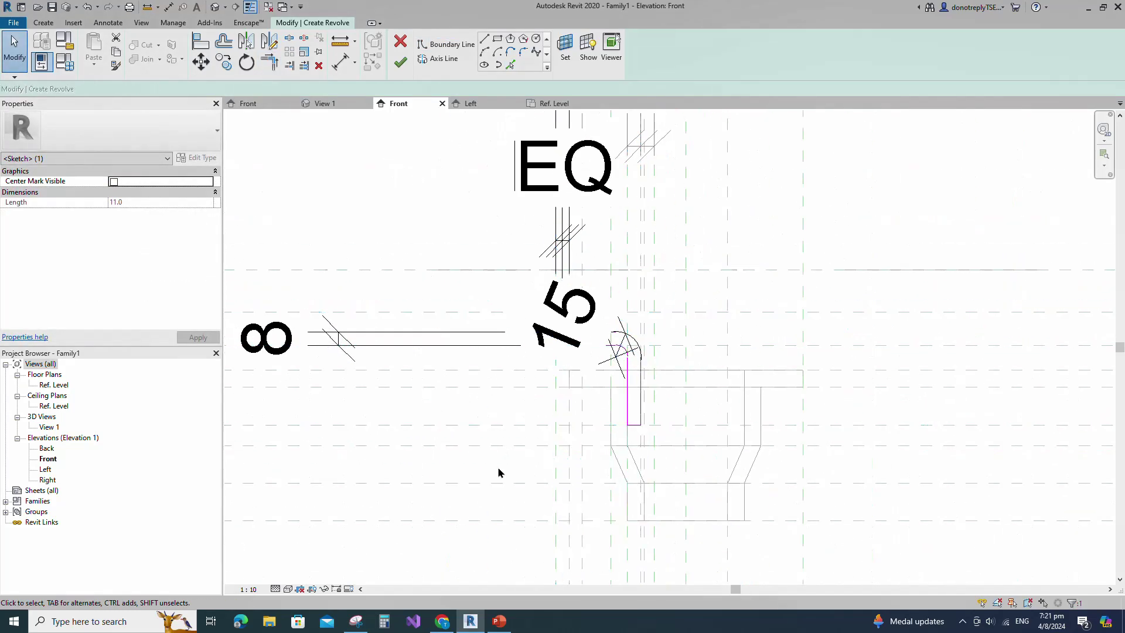
{"action": "scroll", "coordinate": [595, 349], "scroll_direction": "down", "scroll_amount": 3}
{"action": "left_click", "coordinate": [598, 375]}
{"action": "scroll", "coordinate": [595, 359], "scroll_direction": "up", "scroll_amount": 5}
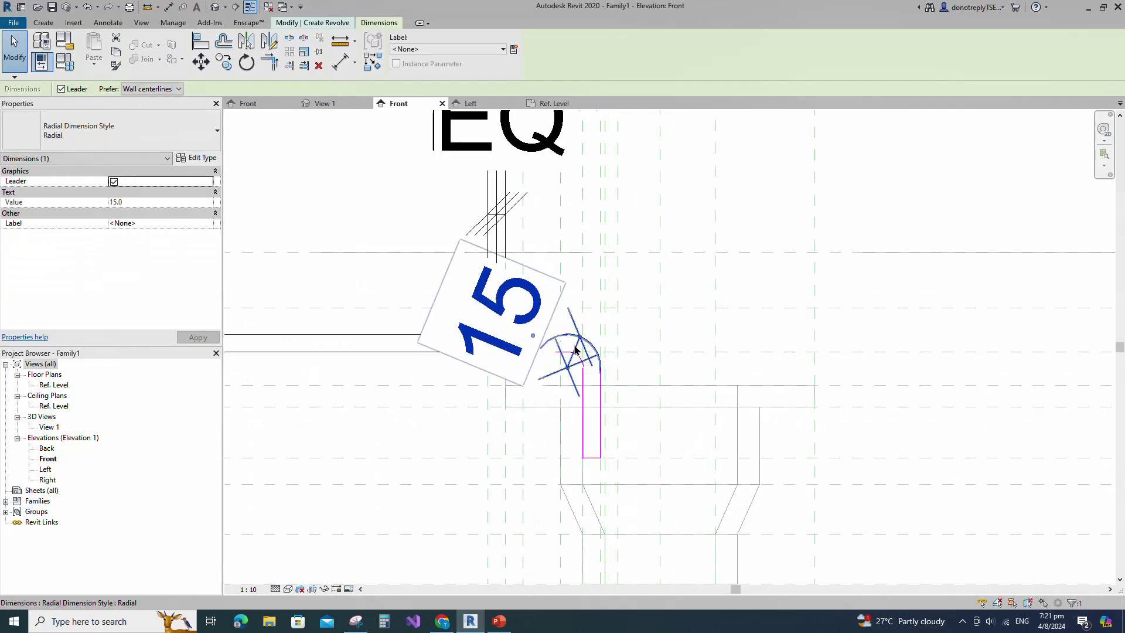
{"action": "left_click_drag", "start_coordinate": [574, 350], "coordinate": [648, 384]}
{"action": "left_click", "coordinate": [631, 396]}
{"action": "scroll", "coordinate": [631, 395], "scroll_direction": "down", "scroll_amount": 6}
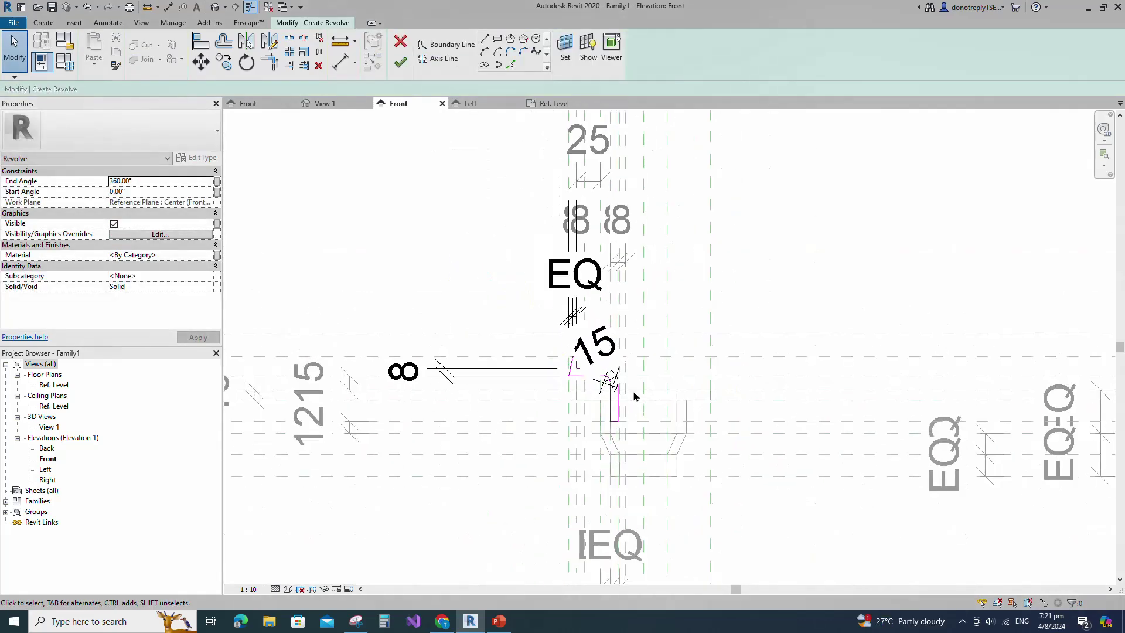
Add a revolve axis locked to the vertical centre reference plane and finish the revolve
{"action": "left_click", "coordinate": [441, 59]}
{"action": "left_click", "coordinate": [496, 40]}
{"action": "left_click", "coordinate": [644, 275]}
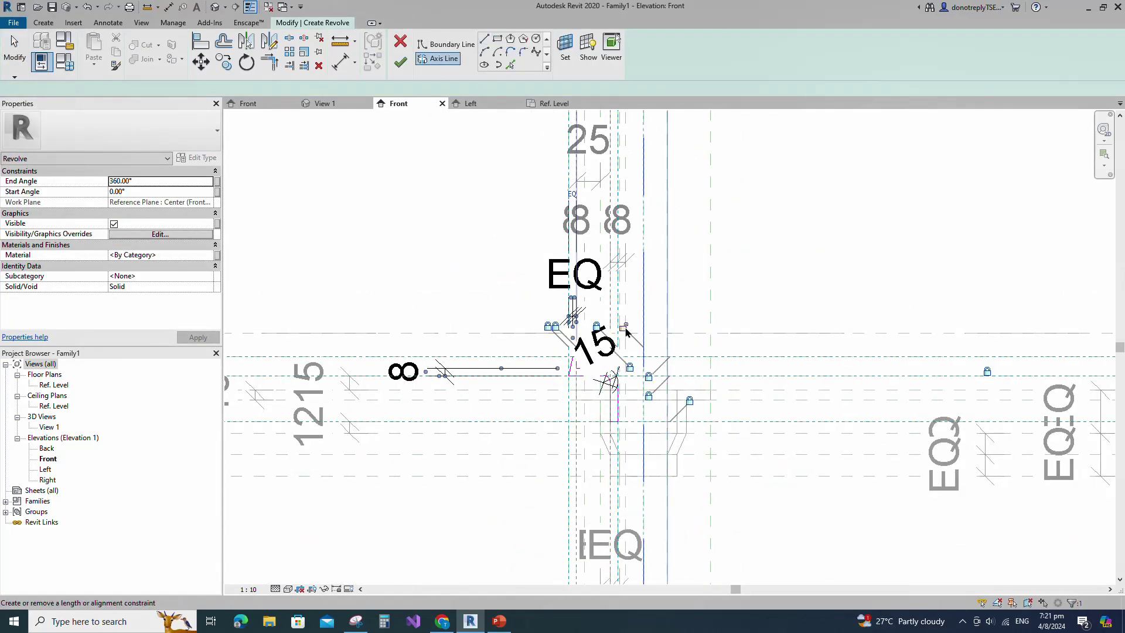
{"action": "left_click", "coordinate": [623, 326]}
{"action": "left_click", "coordinate": [400, 62]}
Set the front elevation's visual style to Shaded and open the 3D view View 1
{"action": "left_click", "coordinate": [287, 588]}
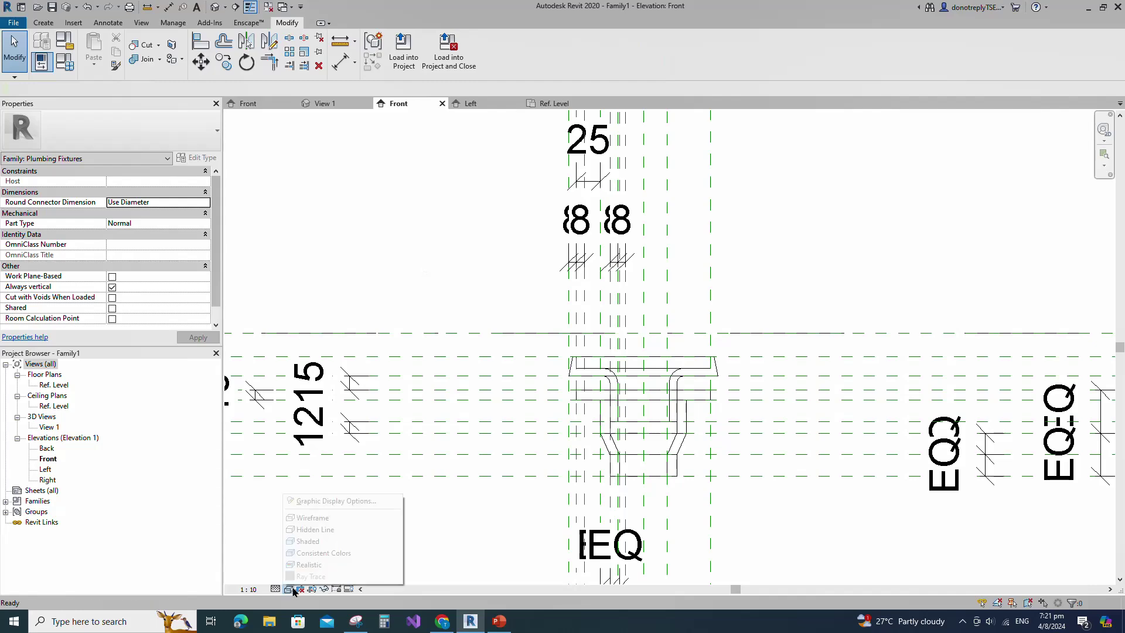
{"action": "left_click", "coordinate": [317, 540]}
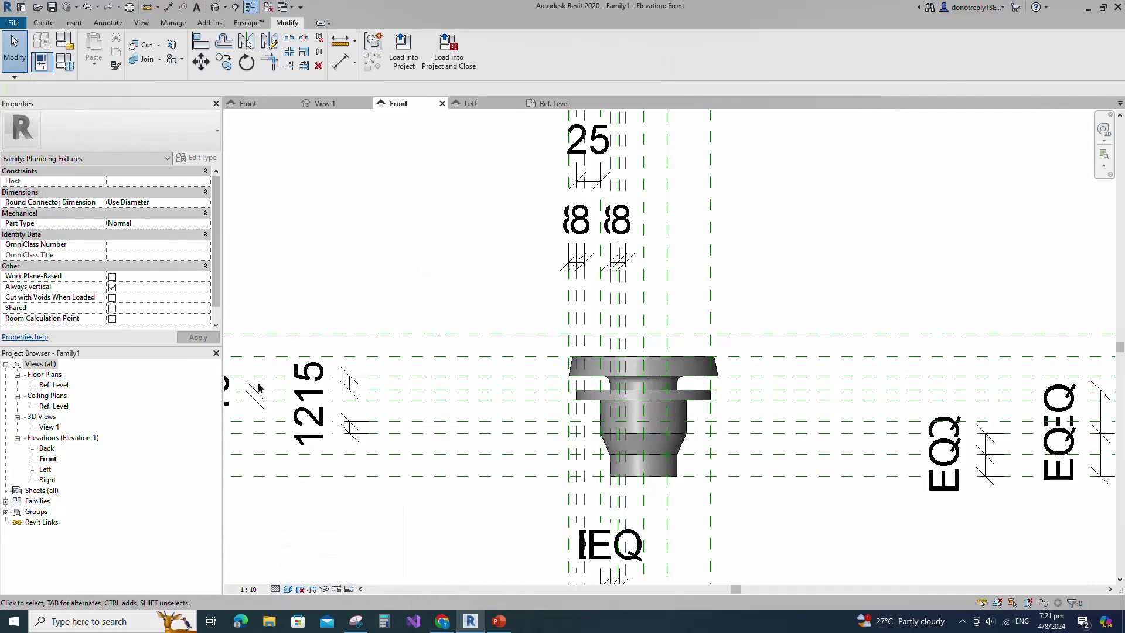
{"action": "double_click", "coordinate": [50, 427]}
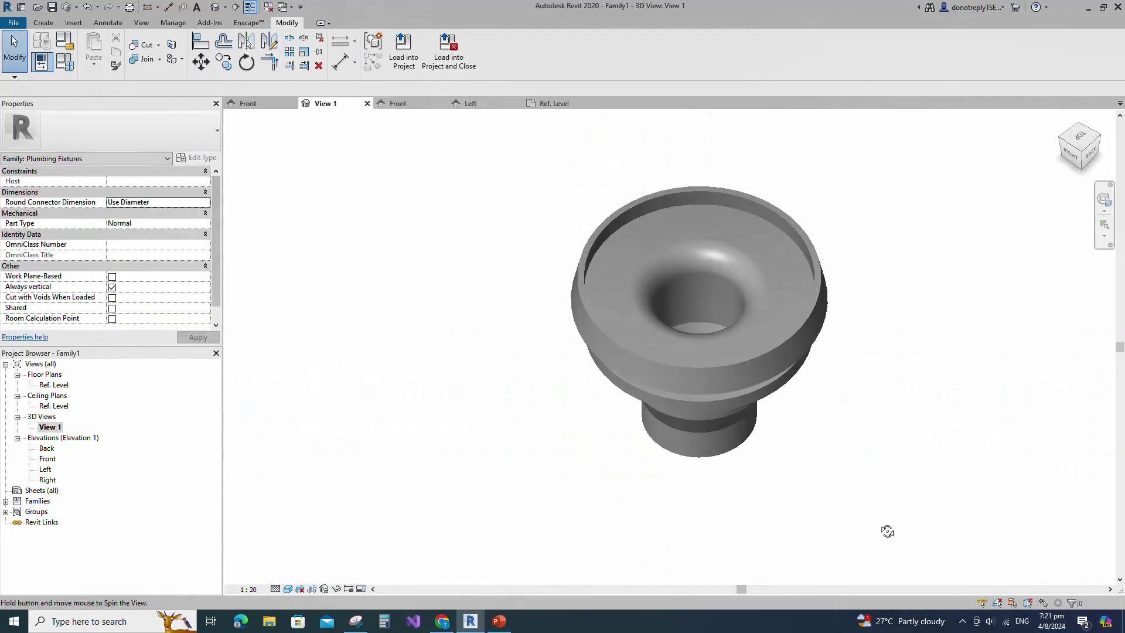
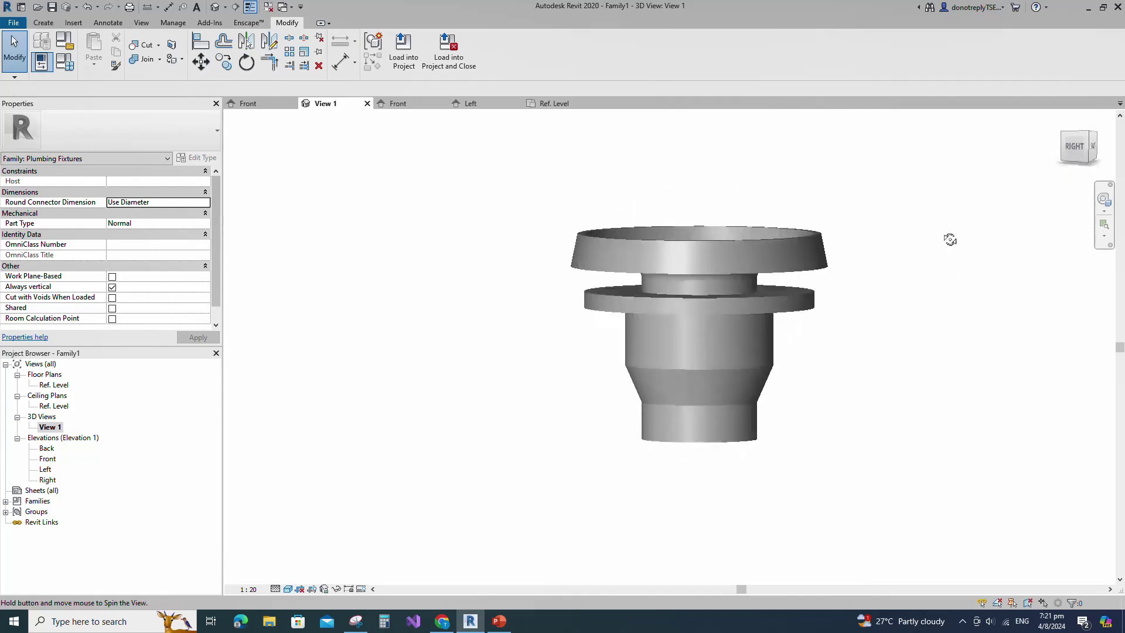
In the front elevation, draw a horizontal reference plane offset 10 mm below the Ref. Level line
{"action": "double_click", "coordinate": [48, 459]}
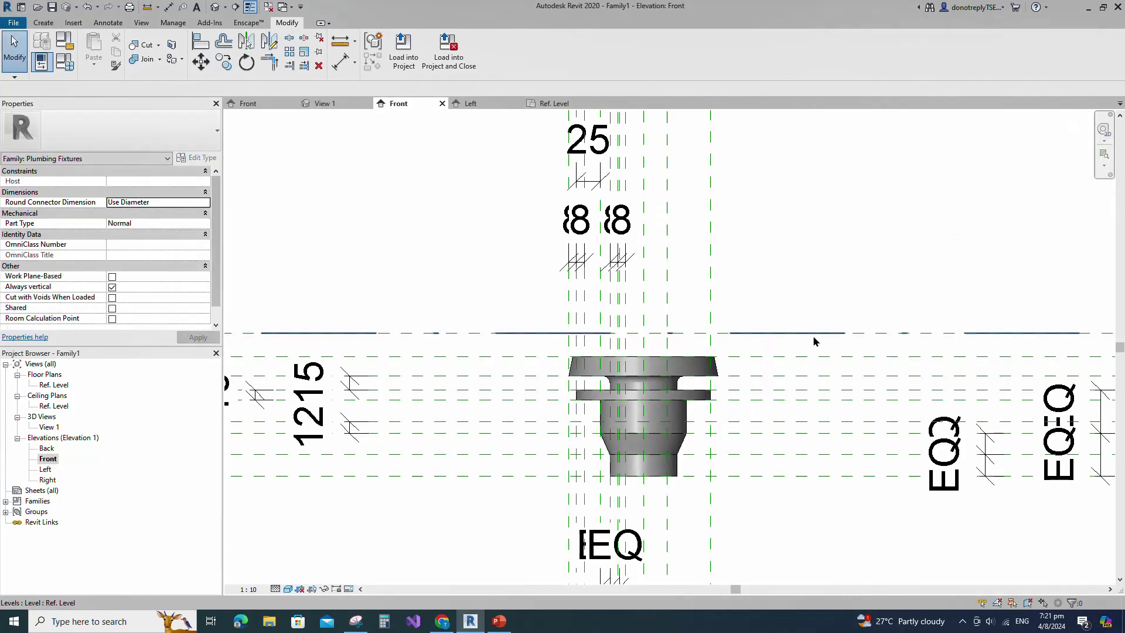
{"action": "scroll", "coordinate": [762, 275], "scroll_direction": "down", "scroll_amount": 2}
{"action": "left_click", "coordinate": [742, 281]}
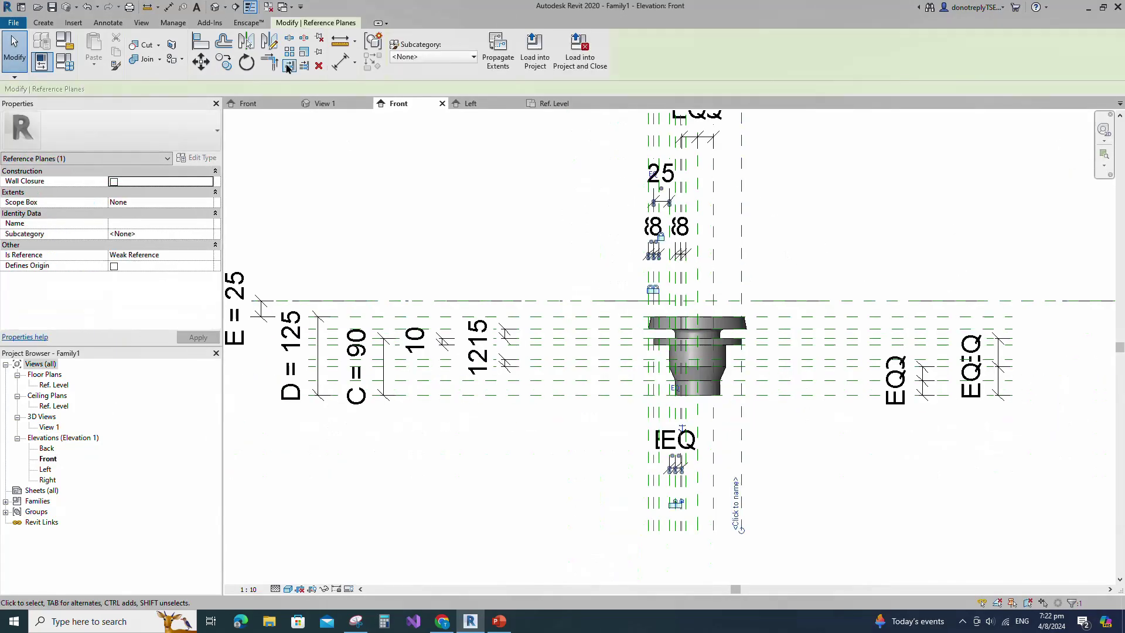
{"action": "left_click", "coordinate": [371, 61]}
{"action": "type", "text": "10"}
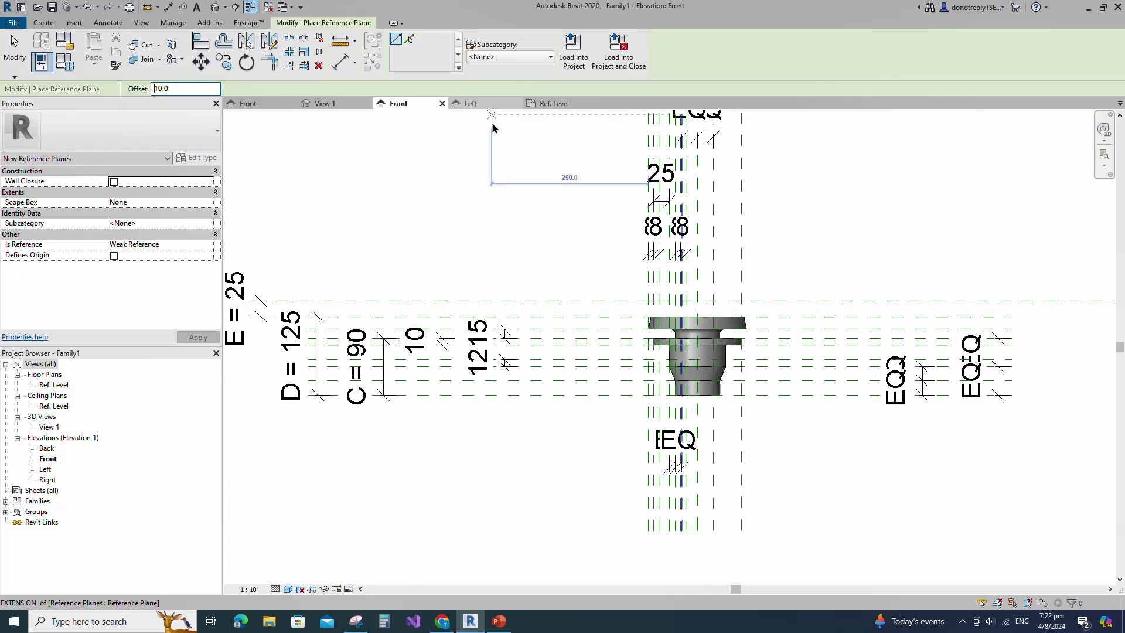
{"action": "left_click", "coordinate": [805, 301]}
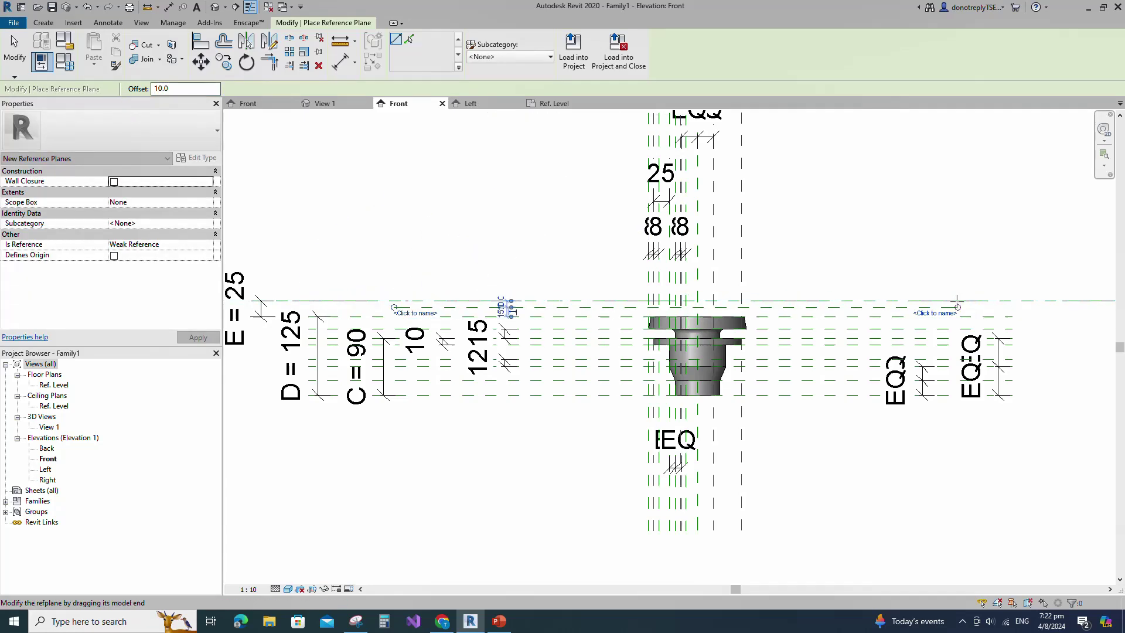
Add an aligned dimension between the Ref. Level line and the new reference plane below it
{"action": "left_click", "coordinate": [339, 64]}
{"action": "left_click", "coordinate": [423, 301]}
{"action": "left_click", "coordinate": [447, 307]}
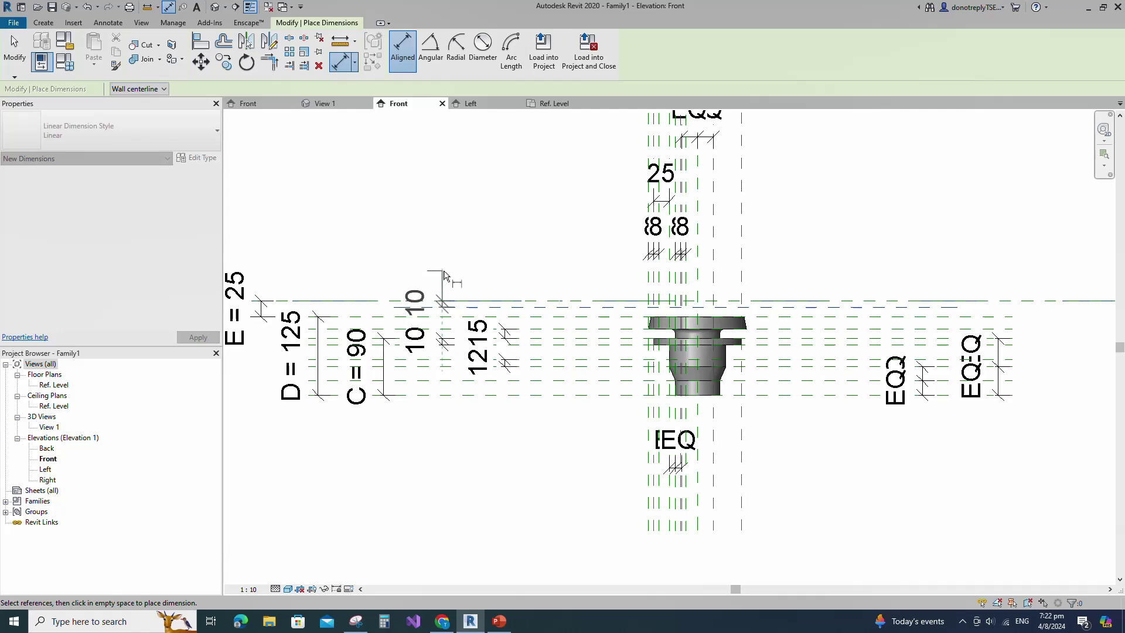
{"action": "left_click", "coordinate": [443, 272]}
{"action": "key", "text": "Escape"}
Add a reference plane offset 5 mm, midway between the level line and the 10 mm plane, by picking the lower plane
{"action": "left_click", "coordinate": [533, 308]}
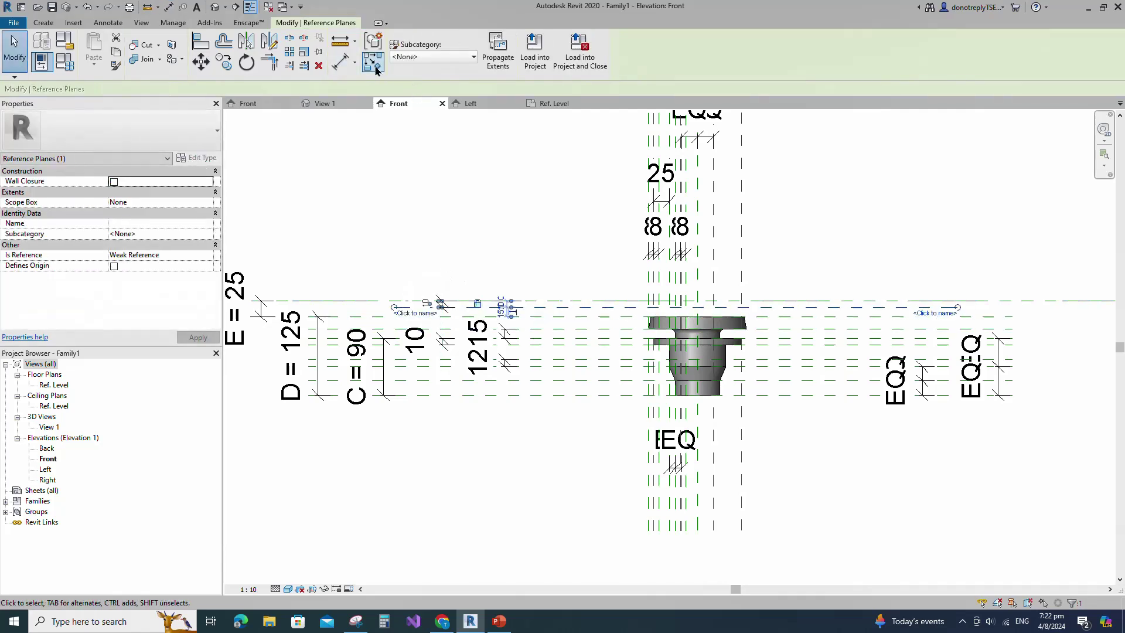
{"action": "left_click", "coordinate": [374, 69]}
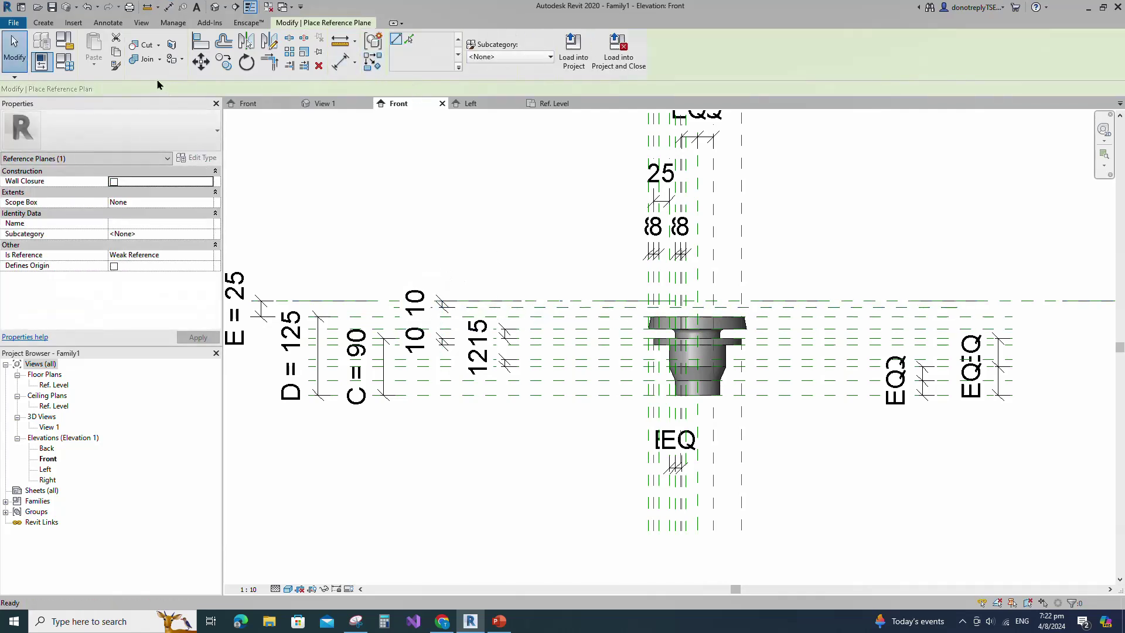
{"action": "type", "text": "5.0"}
{"action": "left_click", "coordinate": [406, 40]}
{"action": "scroll", "coordinate": [566, 310], "scroll_direction": "up", "scroll_amount": 4}
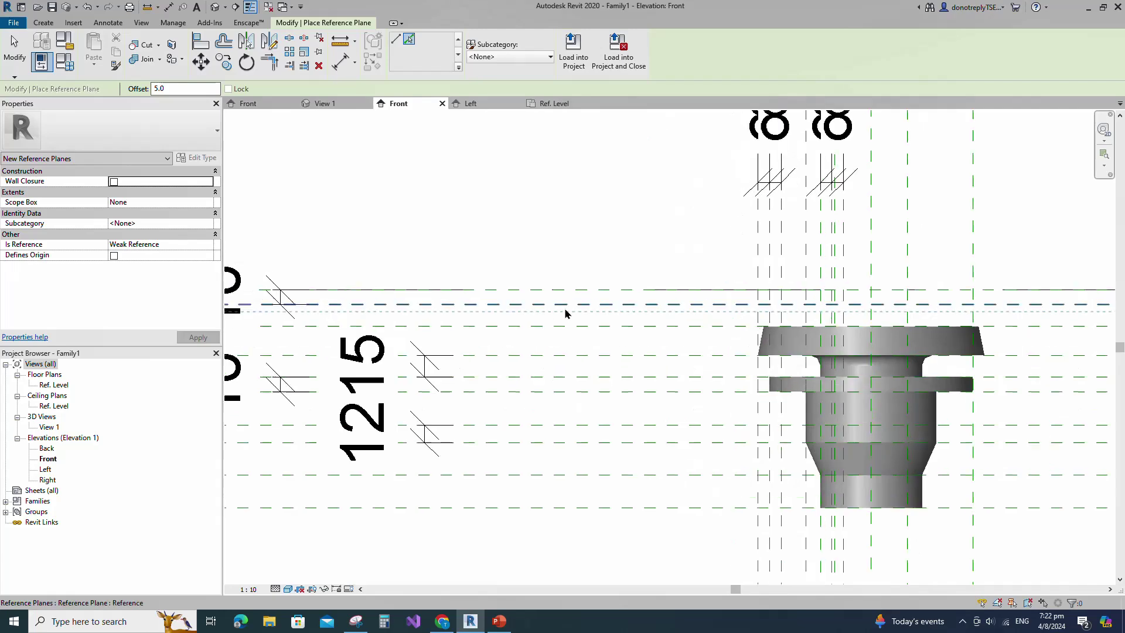
{"action": "left_click", "coordinate": [573, 309]}
{"action": "scroll", "coordinate": [573, 307], "scroll_direction": "down", "scroll_amount": 1}
Dimension the level line and the two planes below it as a chain and set the spacing to EQ
{"action": "left_click", "coordinate": [340, 61]}
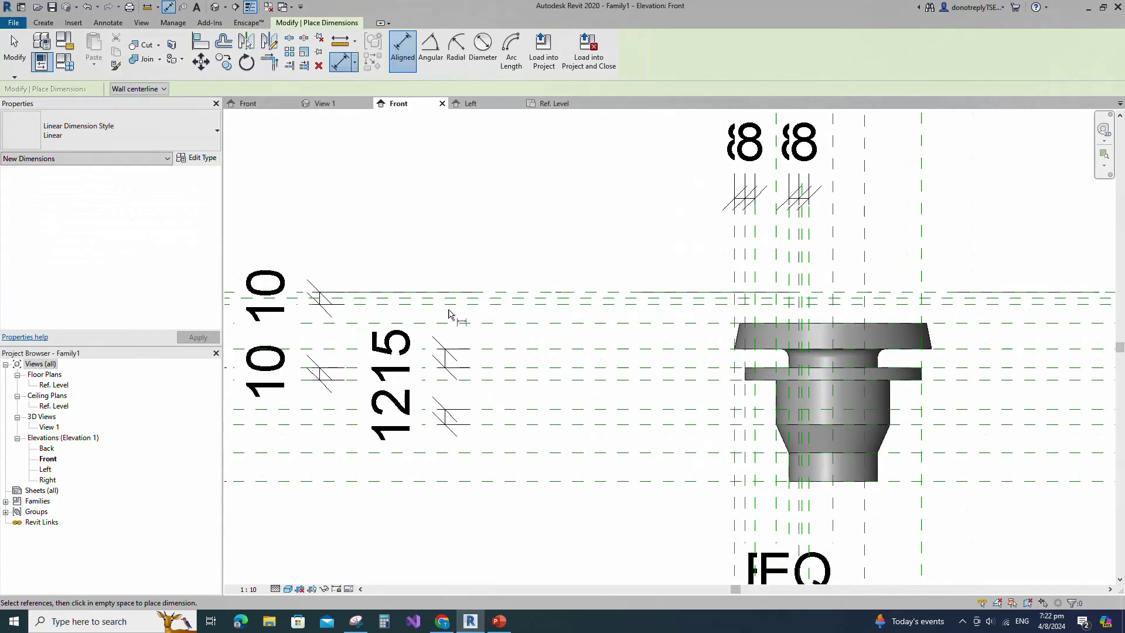
{"action": "left_click", "coordinate": [451, 305]}
{"action": "left_click", "coordinate": [450, 298]}
{"action": "left_click", "coordinate": [447, 298]}
{"action": "scroll", "coordinate": [457, 275], "scroll_direction": "down", "scroll_amount": 2}
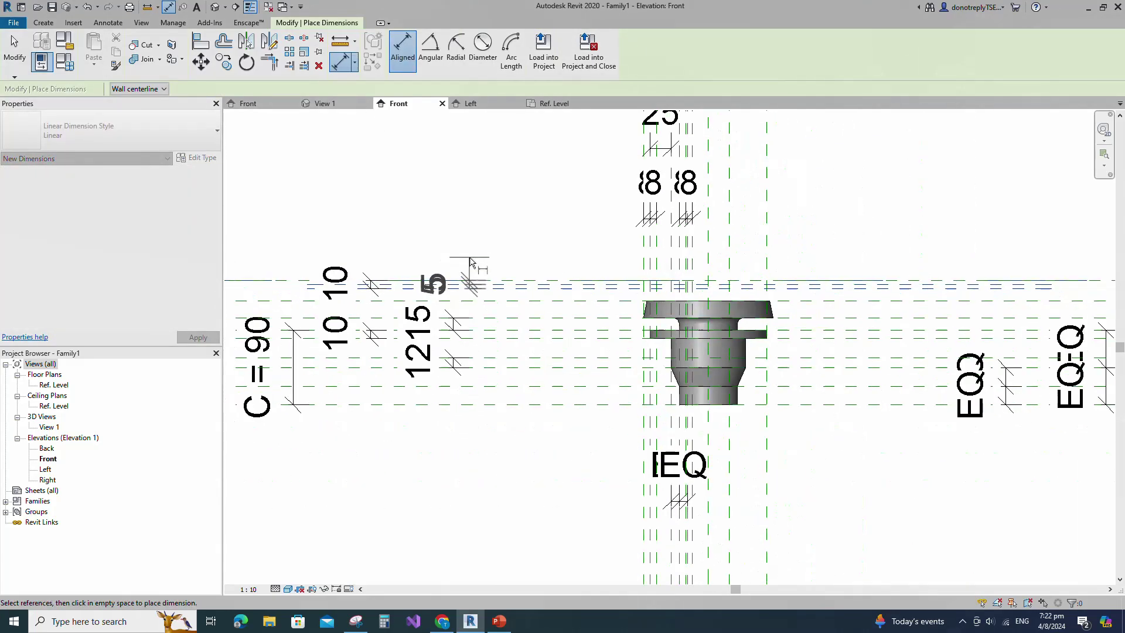
{"action": "left_click", "coordinate": [560, 286]}
{"action": "key", "text": "Escape"}
{"action": "key", "text": "Escape"}
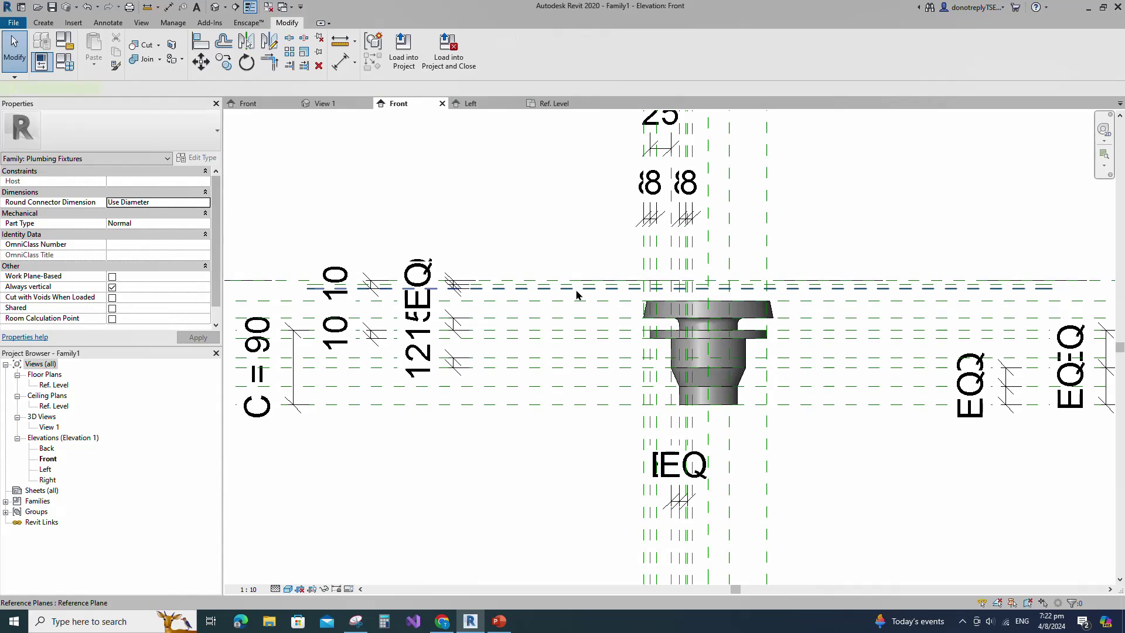
Add another horizontal reference plane offset 8 mm below the 10 mm plane by picking that plane
{"action": "left_click", "coordinate": [575, 289]}
{"action": "left_click", "coordinate": [373, 64]}
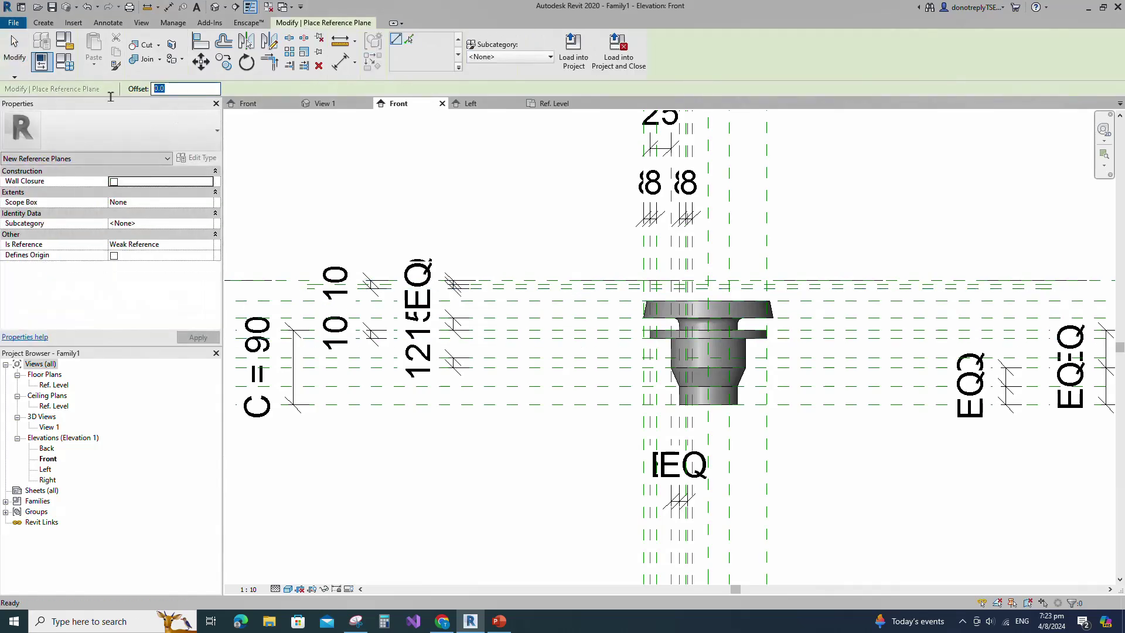
{"action": "left_click", "coordinate": [409, 38]}
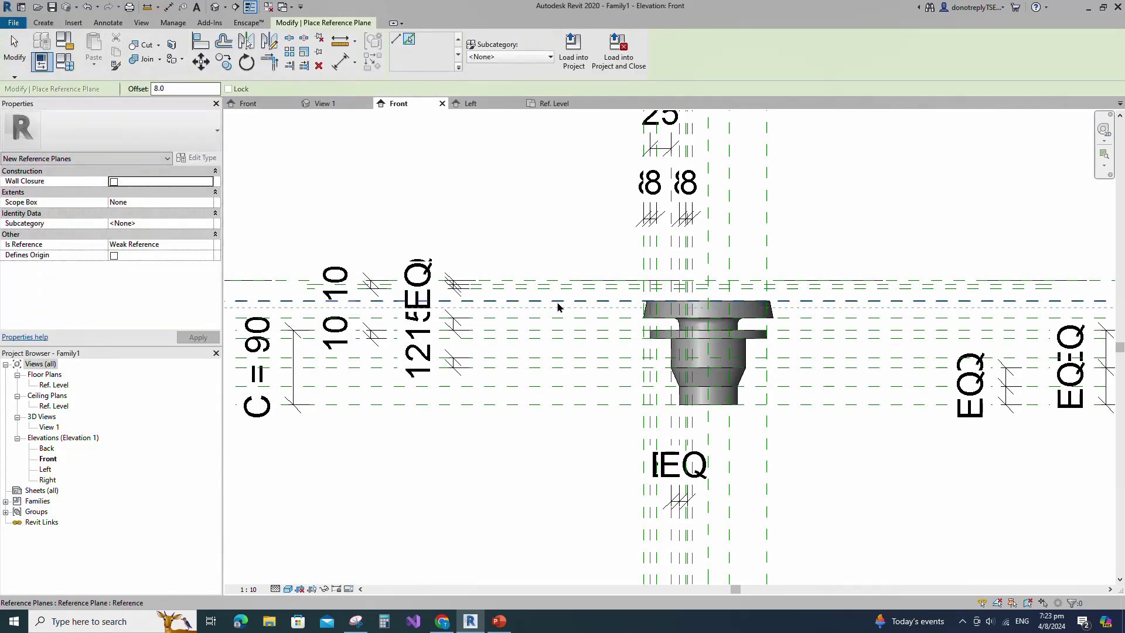
{"action": "scroll", "coordinate": [602, 298], "scroll_direction": "up", "scroll_amount": 2}
{"action": "scroll", "coordinate": [602, 294], "scroll_direction": "up", "scroll_amount": 1}
{"action": "left_click", "coordinate": [603, 289]}
{"action": "scroll", "coordinate": [580, 289], "scroll_direction": "down", "scroll_amount": 1}
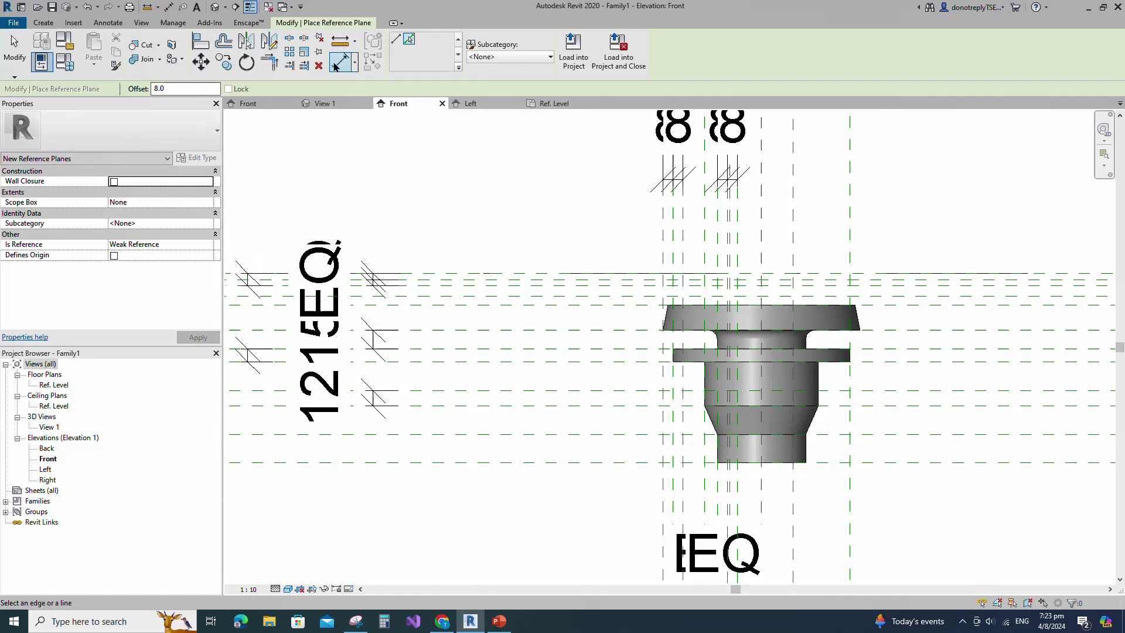
Add an aligned dimension for the 8 mm gap between the 10 mm plane and the plane below it
{"action": "left_click", "coordinate": [340, 62]}
{"action": "scroll", "coordinate": [550, 256], "scroll_direction": "down", "scroll_amount": 2}
{"action": "scroll", "coordinate": [604, 293], "scroll_direction": "down", "scroll_amount": 2}
{"action": "scroll", "coordinate": [568, 293], "scroll_direction": "up", "scroll_amount": 3}
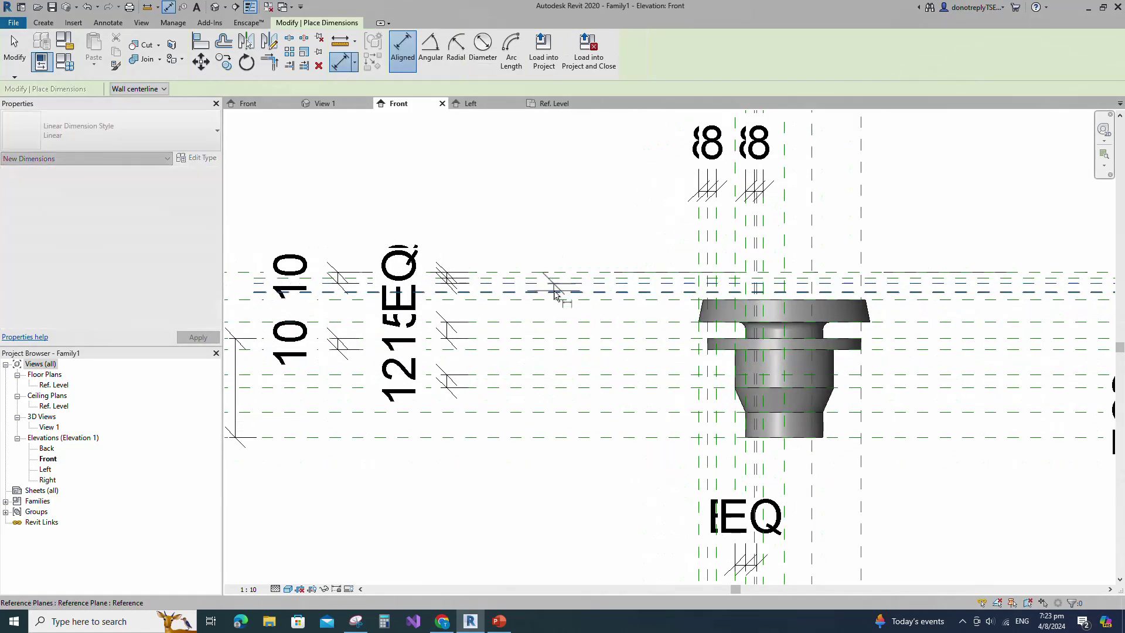
{"action": "scroll", "coordinate": [536, 364], "scroll_direction": "down", "scroll_amount": 2}
{"action": "key", "text": "Escape"}
{"action": "key", "text": "Escape"}
Start a new revolve and sketch an 18 mm high rim rectangle from the level line between the two outer vertical planes
{"action": "scroll", "coordinate": [500, 254], "scroll_direction": "up", "scroll_amount": 1}
{"action": "middle_click_drag", "start_coordinate": [500, 254], "coordinate": [403, 207]}
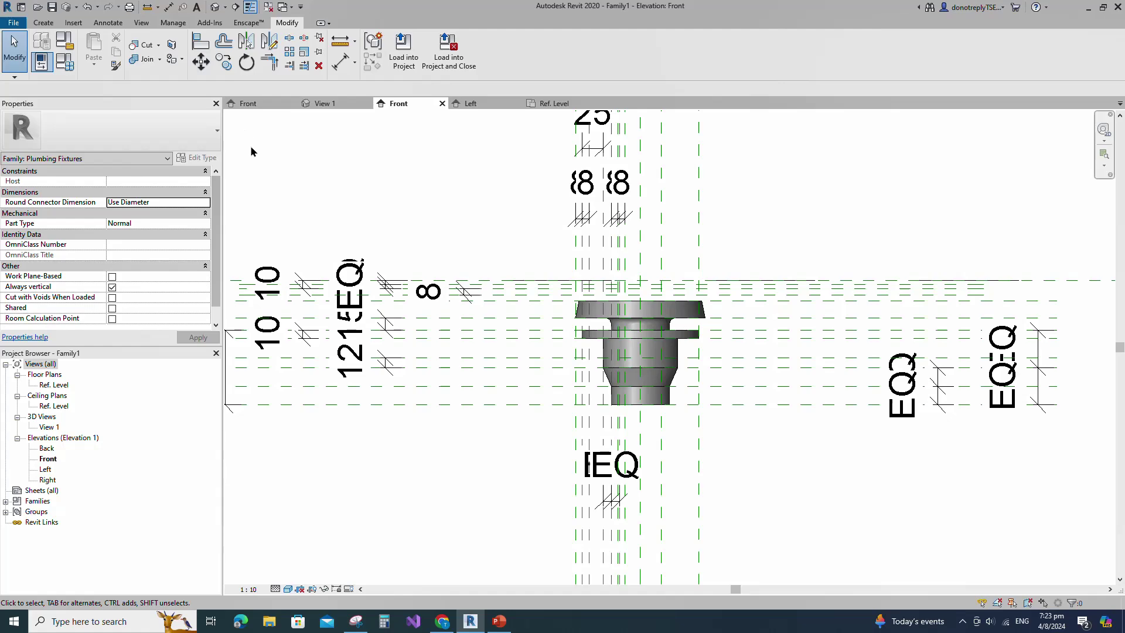
{"action": "left_click", "coordinate": [42, 26]}
{"action": "left_click", "coordinate": [148, 50]}
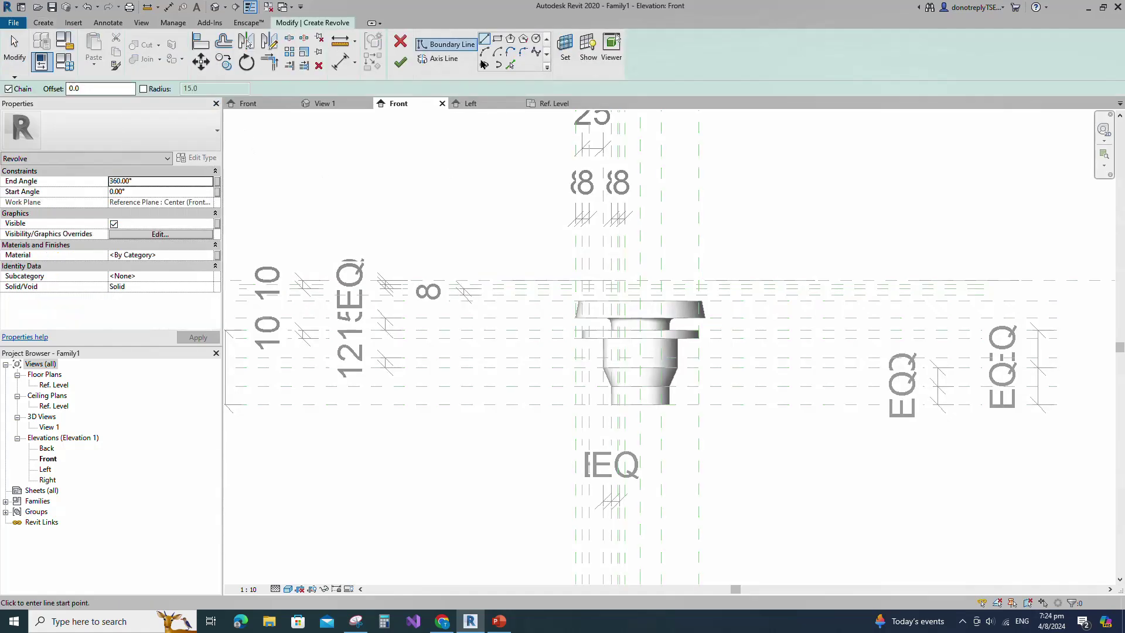
{"action": "scroll", "coordinate": [576, 330], "scroll_direction": "up", "scroll_amount": 3}
{"action": "left_click", "coordinate": [586, 244]}
{"action": "left_click", "coordinate": [597, 271]}
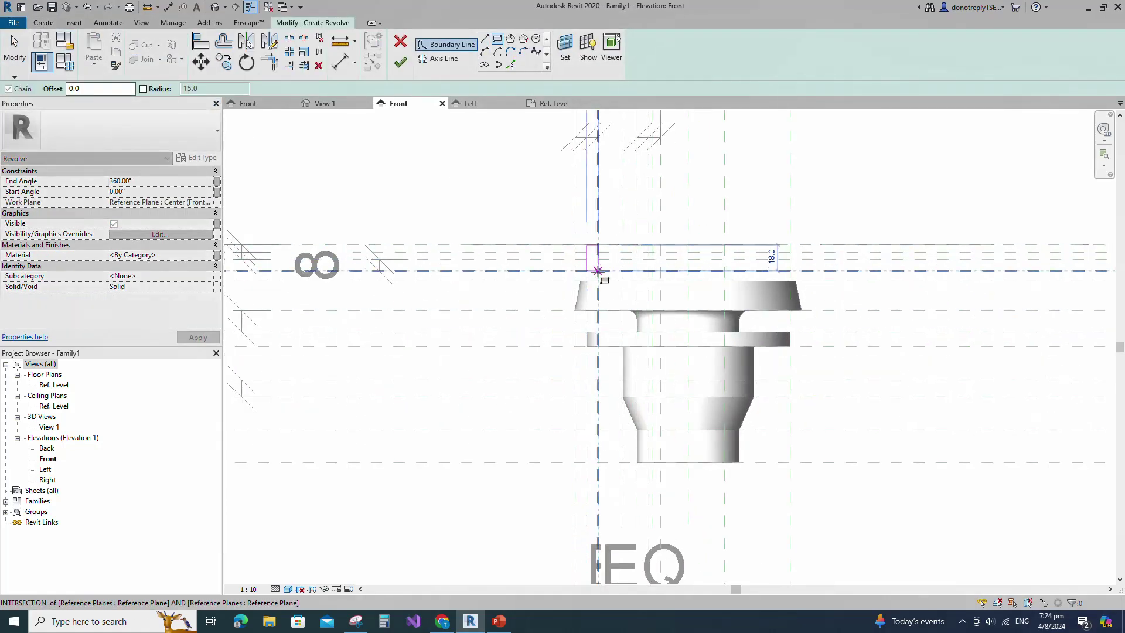
Sketch a 35 mm wide plate rectangle inward from the rim and a 60 mm high wall rectangle down to the flange underside
{"action": "scroll", "coordinate": [654, 270], "scroll_direction": "up", "scroll_amount": 2}
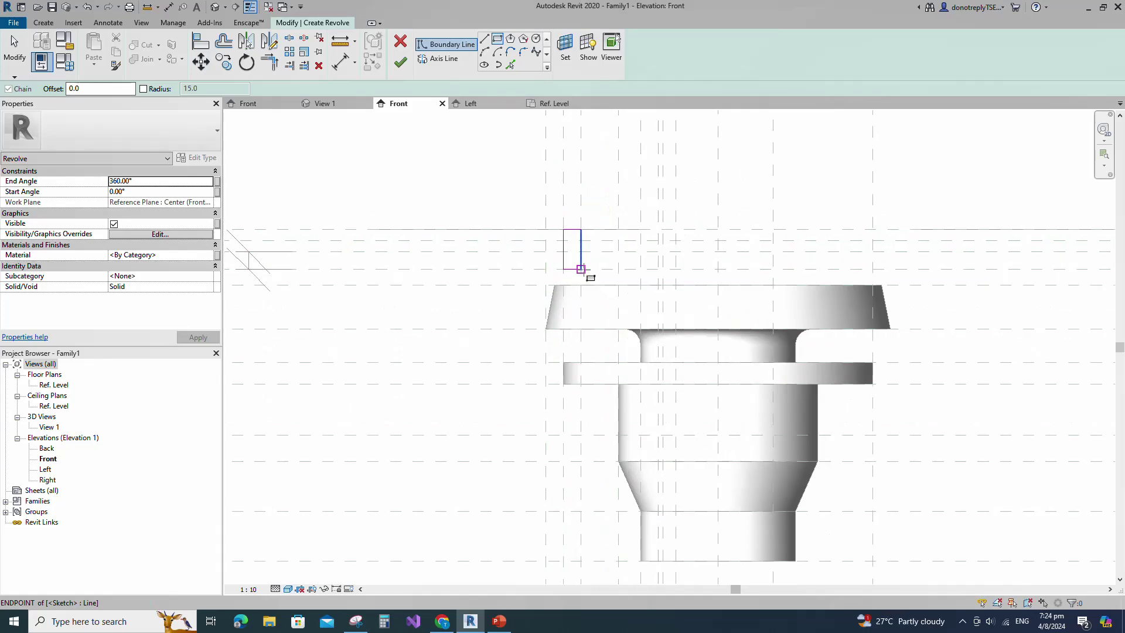
{"action": "left_click", "coordinate": [656, 269]}
{"action": "left_click", "coordinate": [581, 252]}
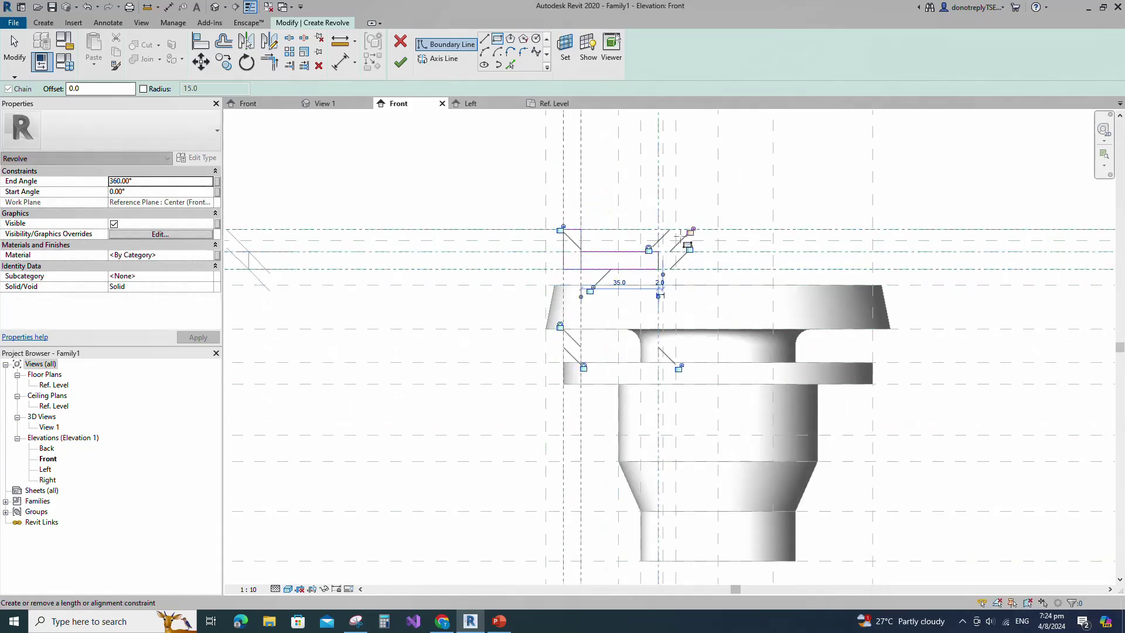
{"action": "left_click", "coordinate": [658, 252]}
{"action": "left_click", "coordinate": [676, 383]}
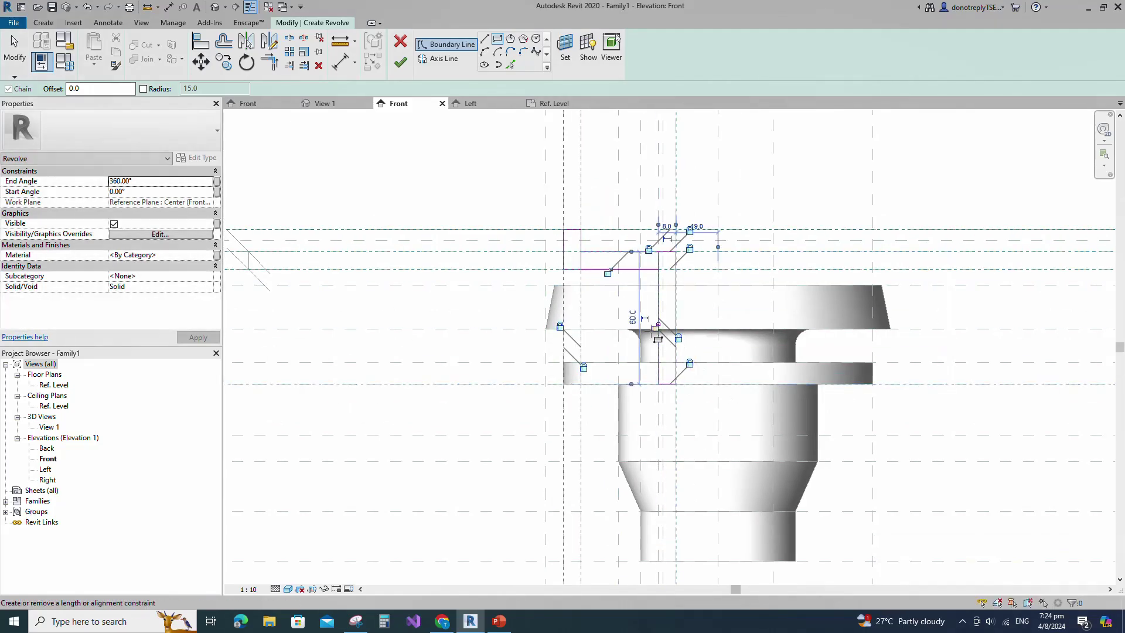
Delete the overlapping short edges where the rim, plate and wall rectangles meet
{"action": "key", "text": "Escape"}
{"action": "key", "text": "Escape"}
{"action": "left_click_drag", "start_coordinate": [651, 241], "coordinate": [678, 301]}
{"action": "key", "text": "Delete"}
{"action": "left_click_drag", "start_coordinate": [531, 239], "coordinate": [629, 316]}
{"action": "key", "text": "Delete"}
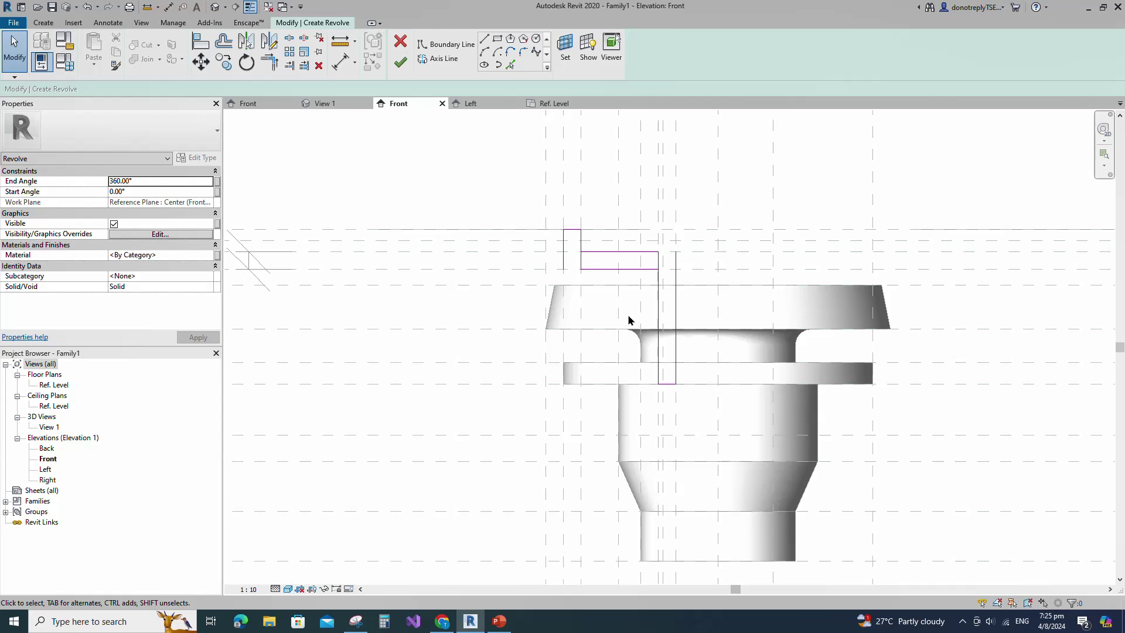
{"action": "left_click", "coordinate": [269, 61]}
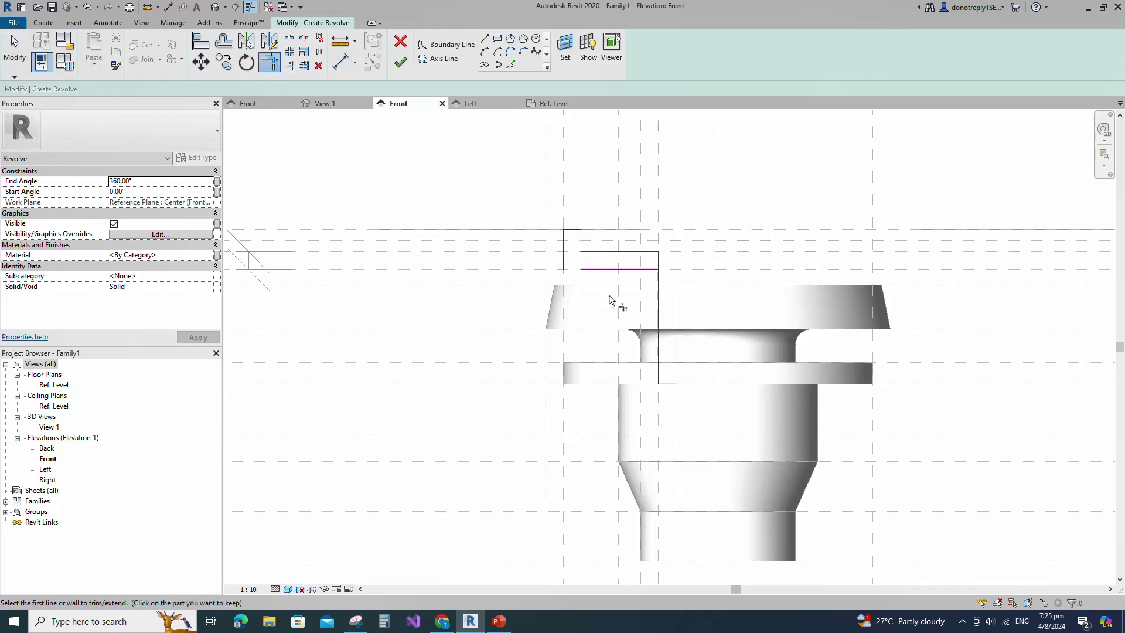
Fillet the plate's top line to the inner wall line with a 15 mm radius and keep its radius dimension
{"action": "left_click", "coordinate": [522, 54]}
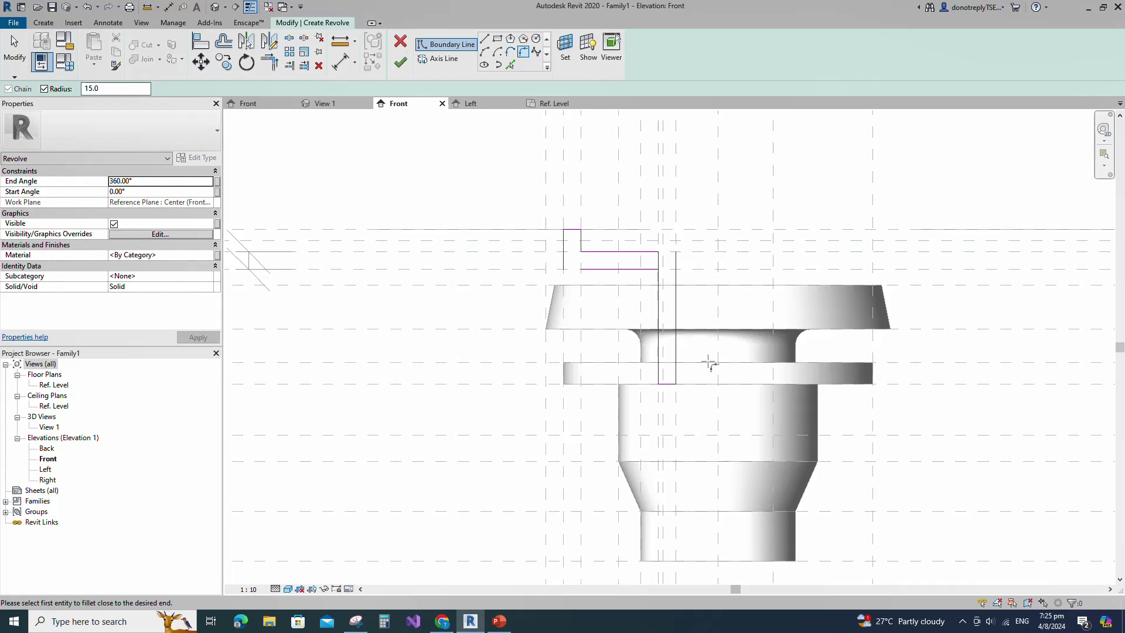
{"action": "scroll", "coordinate": [679, 303], "scroll_direction": "up", "scroll_amount": 1}
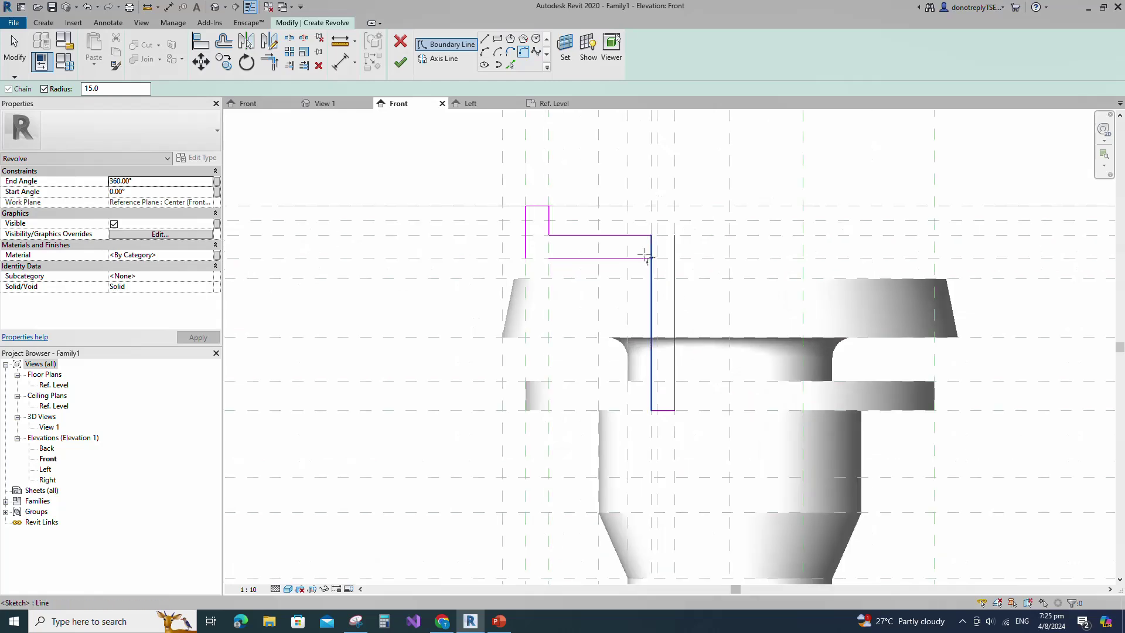
{"action": "left_click", "coordinate": [675, 277]}
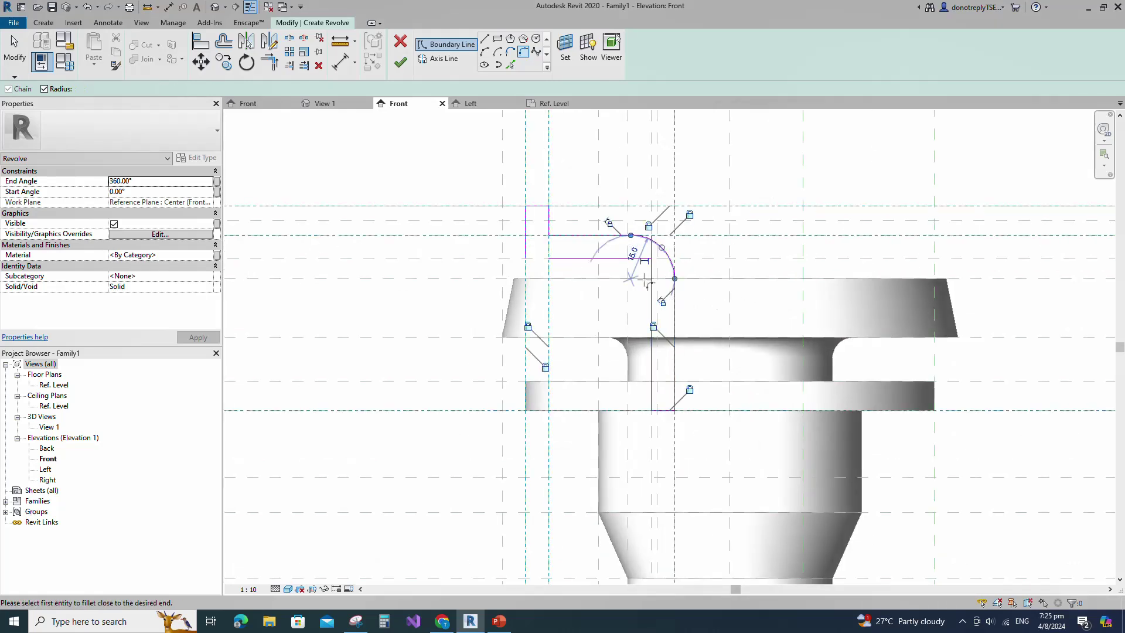
{"action": "left_click", "coordinate": [645, 259]}
{"action": "key", "text": "Escape"}
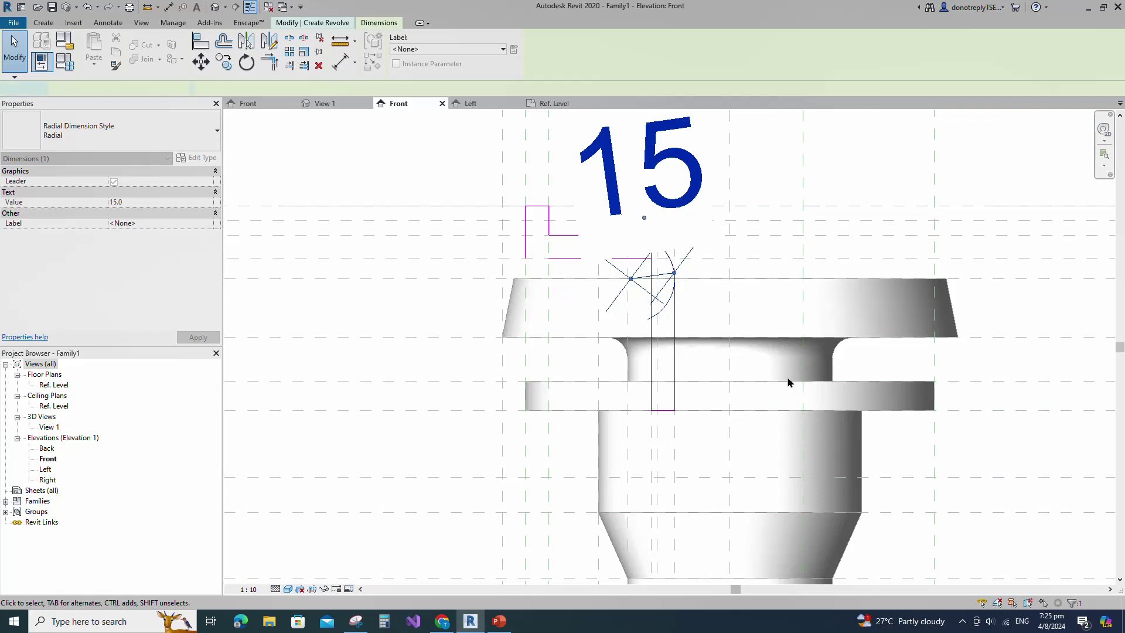
Add a concentric arc offset 8 mm inside the 15 mm fillet and trim the plate underside and outer wall line to it
{"action": "left_click", "coordinate": [510, 65]}
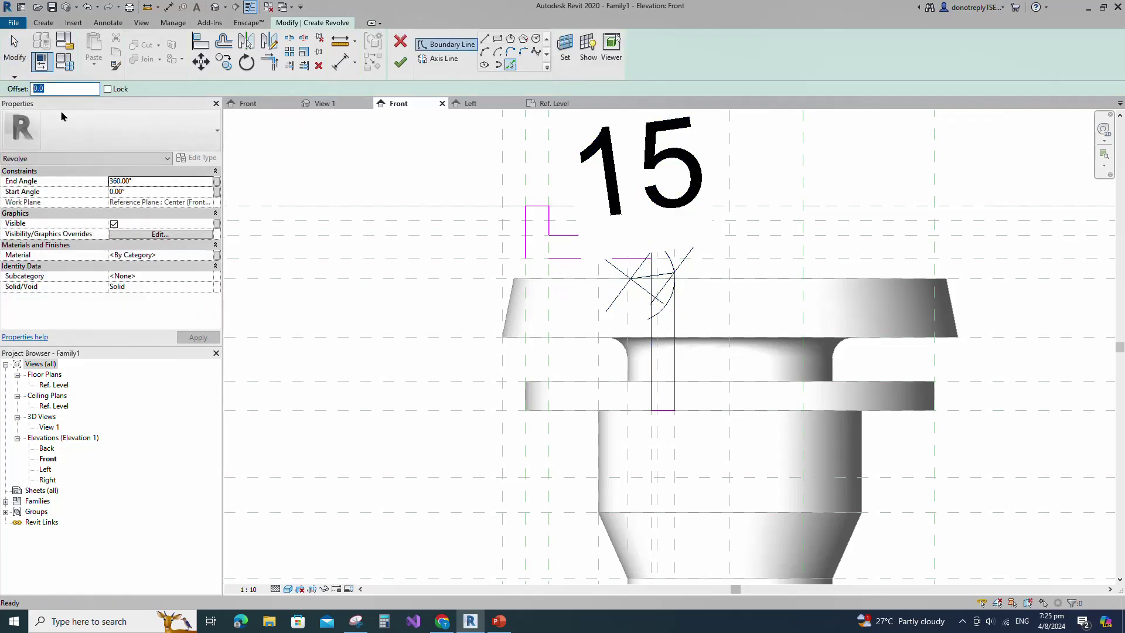
{"action": "key", "text": "t"}
{"action": "key", "text": "r"}
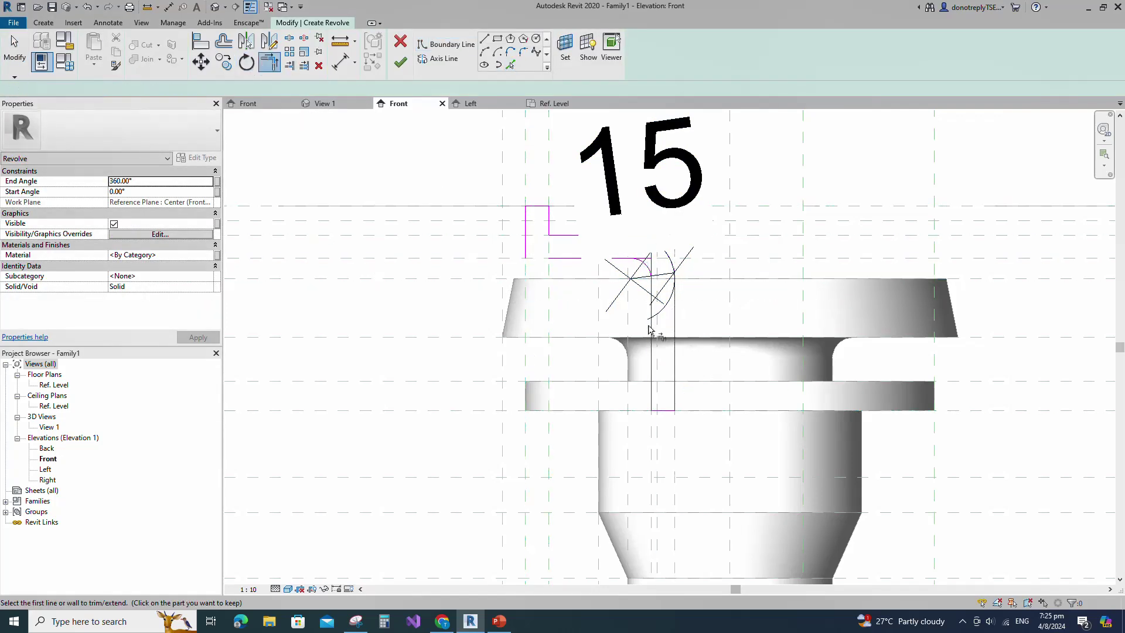
{"action": "scroll", "coordinate": [661, 347], "scroll_direction": "up", "scroll_amount": 2}
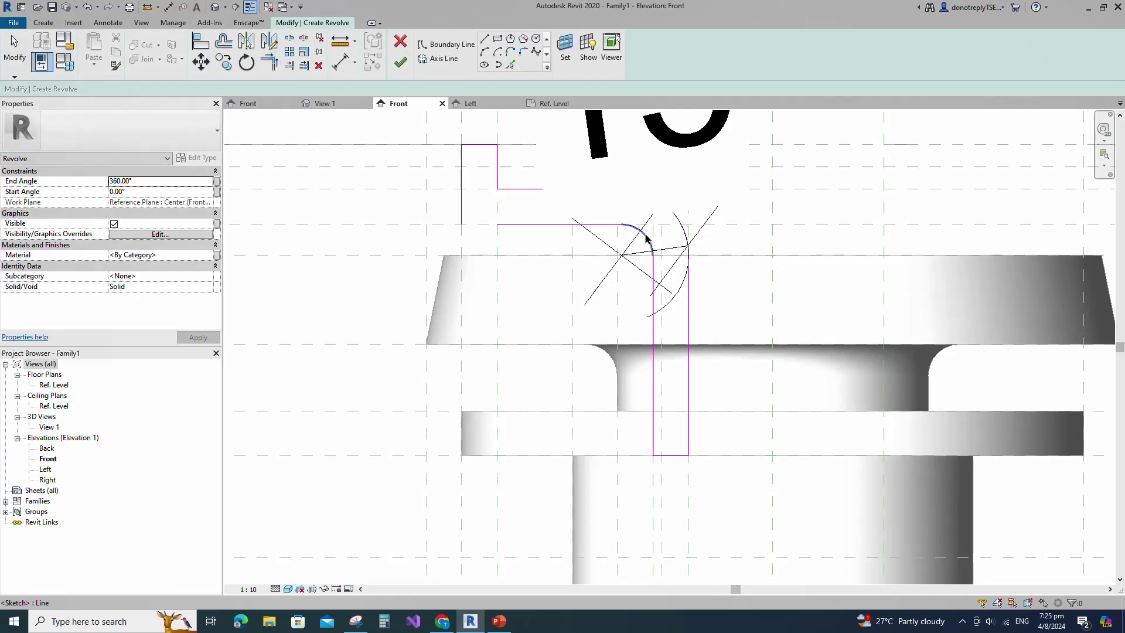
{"action": "left_click", "coordinate": [645, 235]}
{"action": "scroll", "coordinate": [660, 281], "scroll_direction": "down", "scroll_amount": 3}
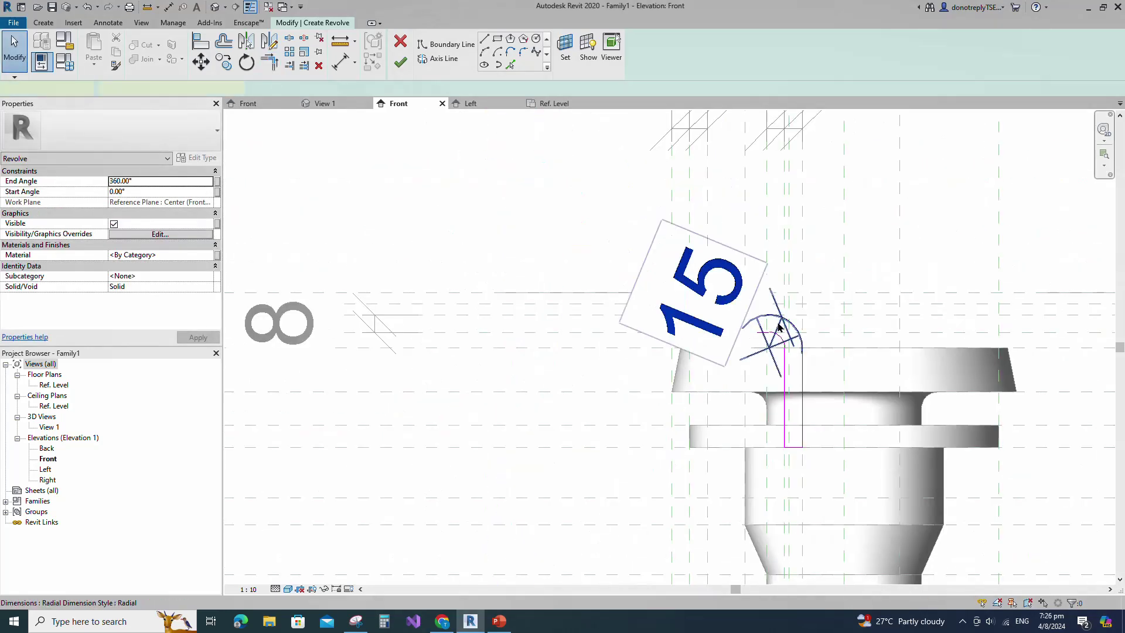
Try to reposition the 15 mm radius dimension around the rounded corner
{"action": "left_click", "coordinate": [779, 327]}
{"action": "left_click_drag", "start_coordinate": [780, 329], "coordinate": [836, 351]}
{"action": "left_click", "coordinate": [621, 359]}
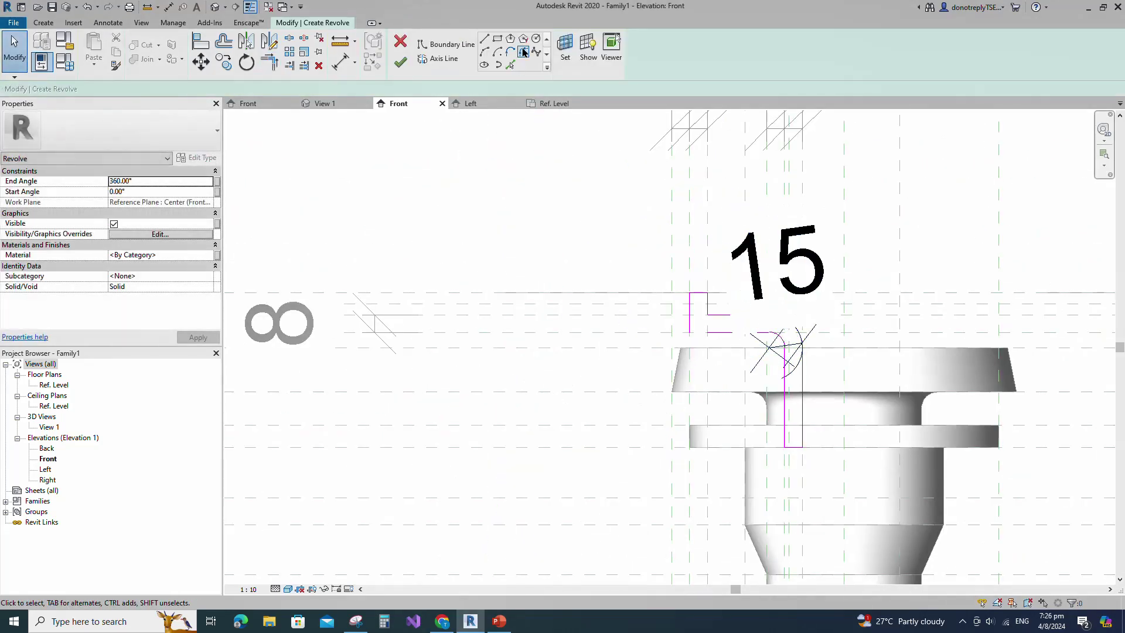
Fillet the rim's lower outer corner with a 2 mm radius to join it to the plate's underside
{"action": "left_click", "coordinate": [524, 52]}
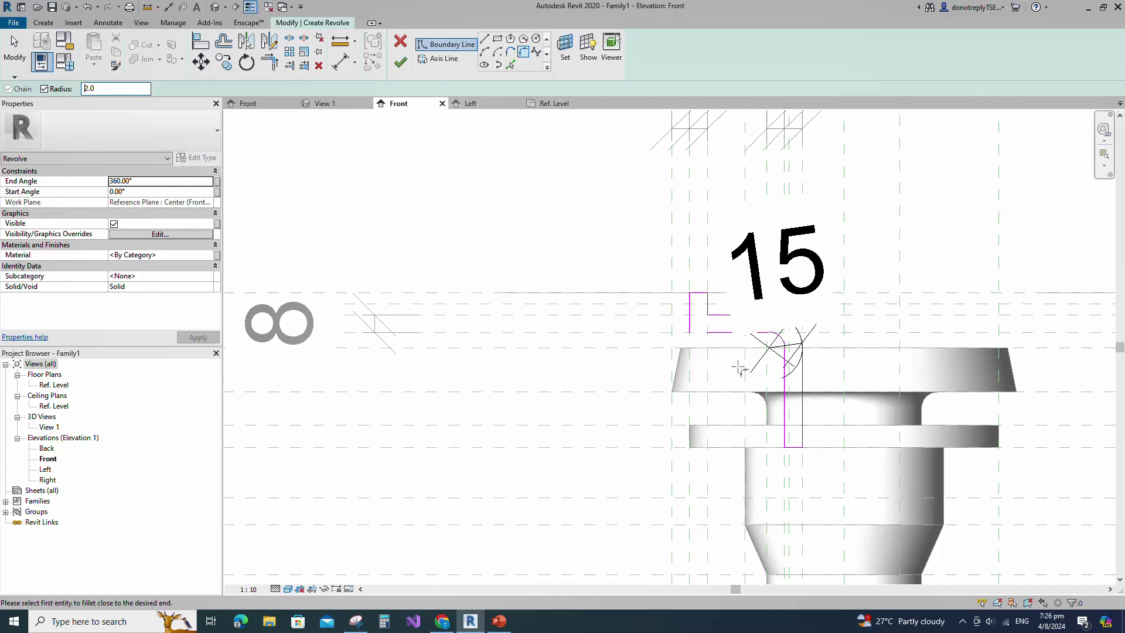
{"action": "scroll", "coordinate": [740, 368], "scroll_direction": "up", "scroll_amount": 2}
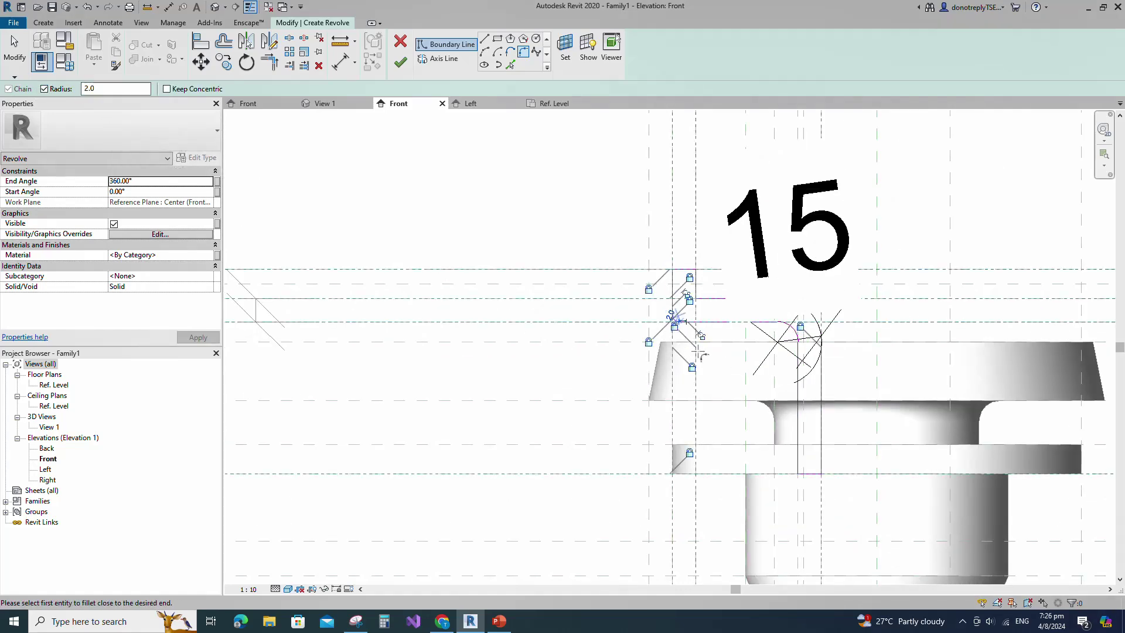
Pick the vertical centre reference plane as the revolve axis and finish the rimmed insert's revolve
{"action": "scroll", "coordinate": [673, 314], "scroll_direction": "up", "scroll_amount": 2}
{"action": "key", "text": "Escape"}
{"action": "key", "text": "Escape"}
{"action": "scroll", "coordinate": [552, 345], "scroll_direction": "down", "scroll_amount": 10}
{"action": "left_click", "coordinate": [445, 64]}
{"action": "left_click", "coordinate": [497, 39]}
{"action": "left_click", "coordinate": [675, 263]}
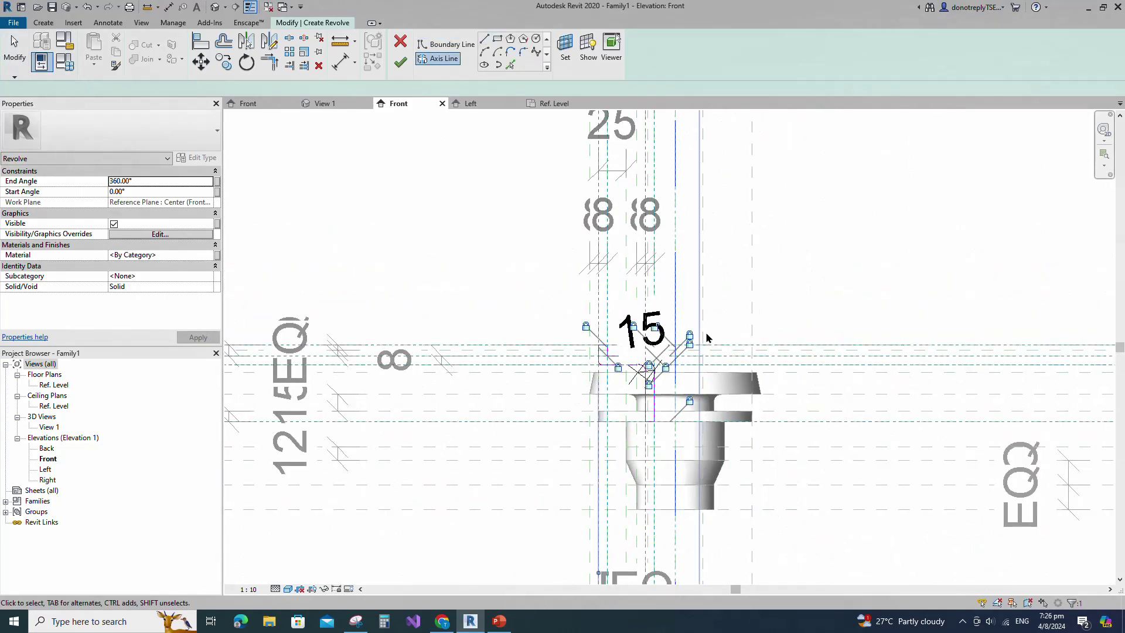
{"action": "left_click", "coordinate": [400, 62]}
{"action": "left_click", "coordinate": [910, 231]}
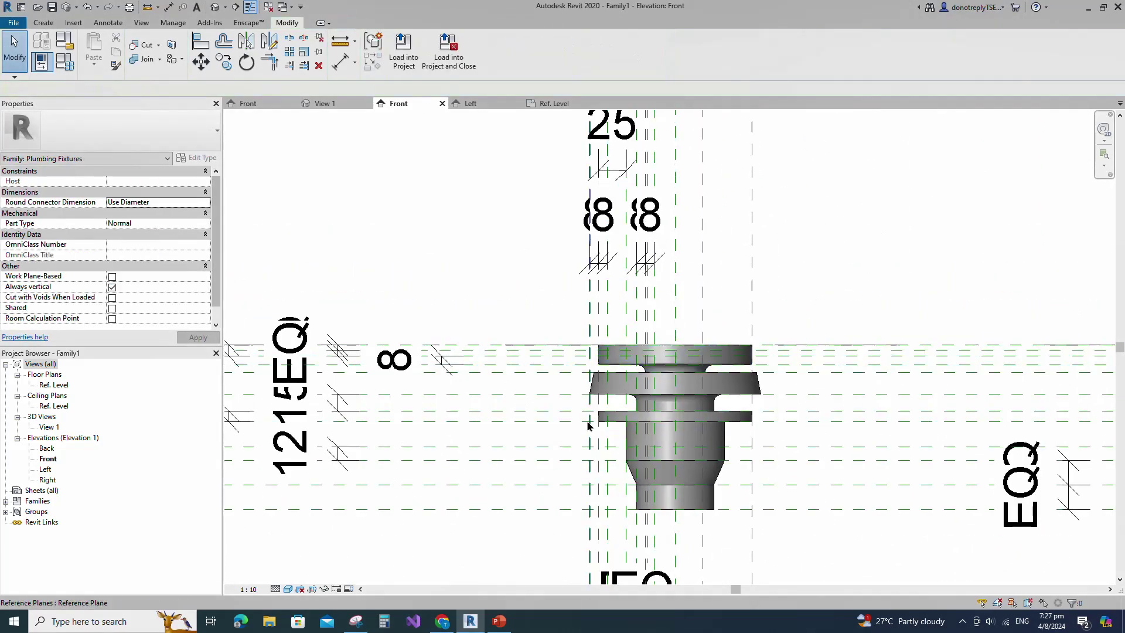
Inspect the new rimmed insert in the 3D view and display the front elevation in wireframe
{"action": "double_click", "coordinate": [49, 426]}
{"action": "middle_click_drag", "start_coordinate": [899, 452], "coordinate": [949, 410], "text": "shift"}
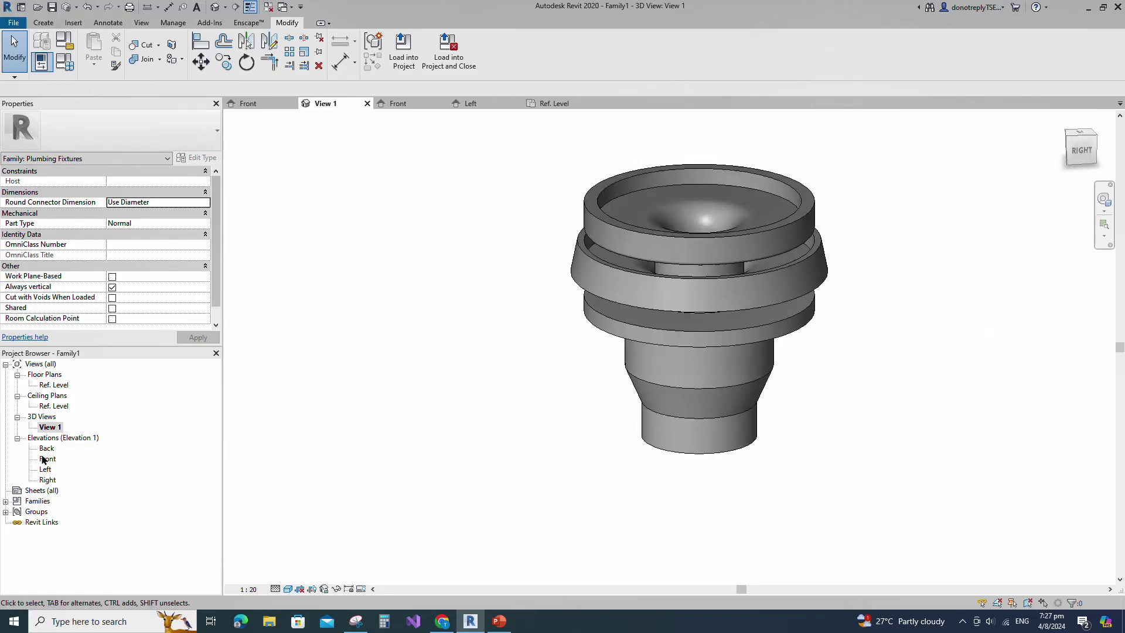
{"action": "double_click", "coordinate": [48, 458]}
{"action": "left_click", "coordinate": [287, 589]}
{"action": "left_click", "coordinate": [312, 518]}
{"action": "scroll", "coordinate": [705, 374], "scroll_direction": "up", "scroll_amount": 5}
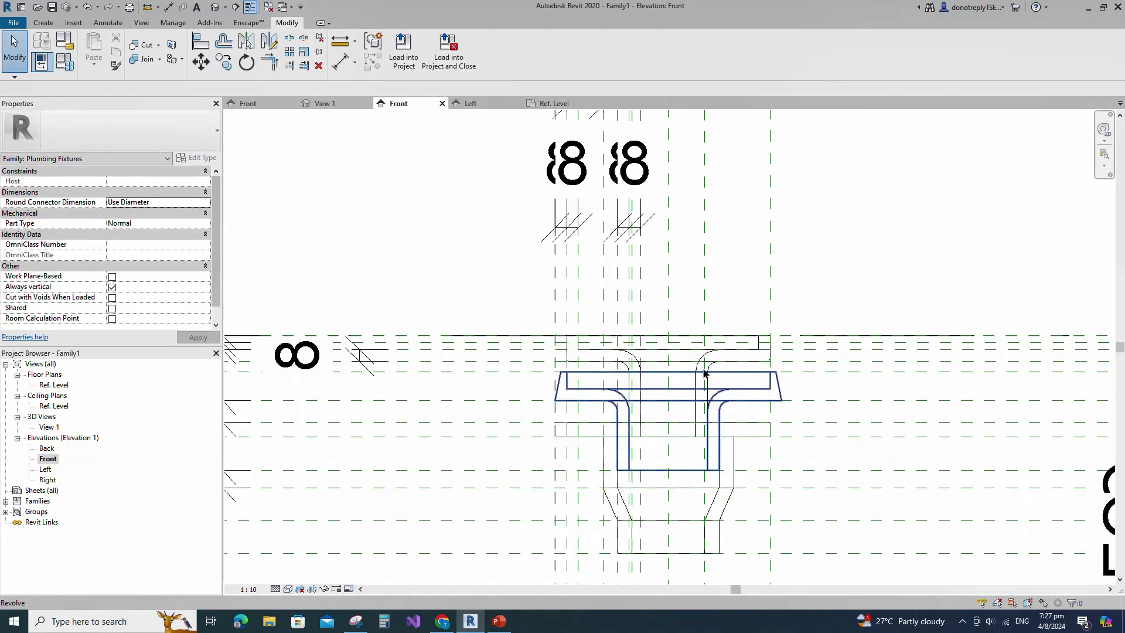
{"action": "scroll", "coordinate": [607, 405], "scroll_direction": "down", "scroll_amount": 2}
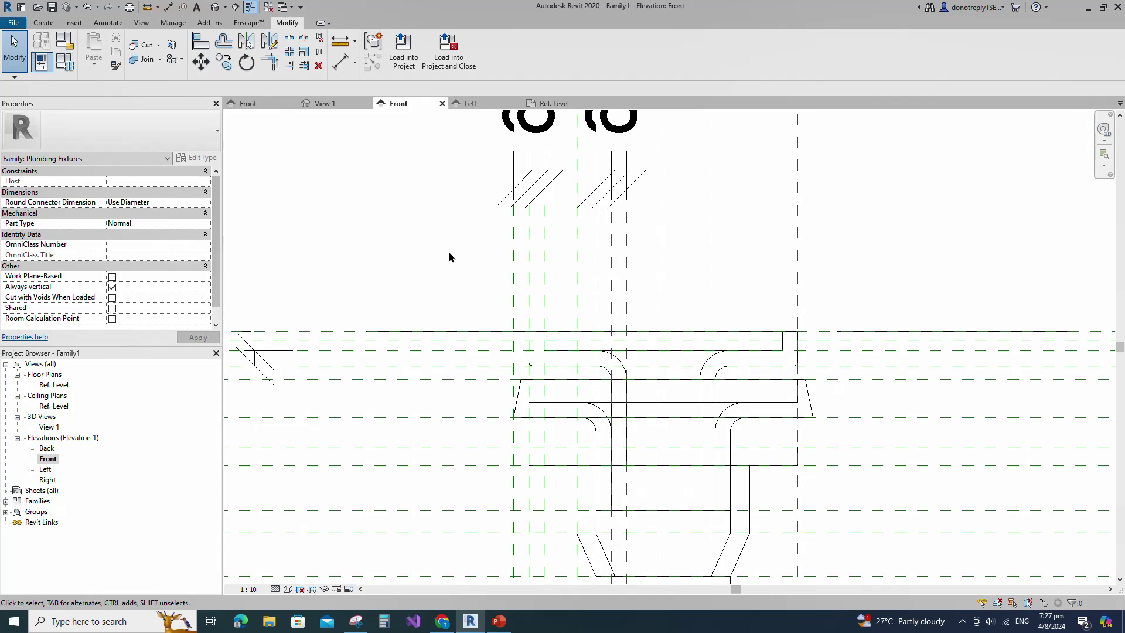
Start a revolve with a rectangle about 62 by 5 mm from the rim's inner top corner to the centre plane, locking its edges to the reference planes
{"action": "left_click", "coordinate": [37, 27]}
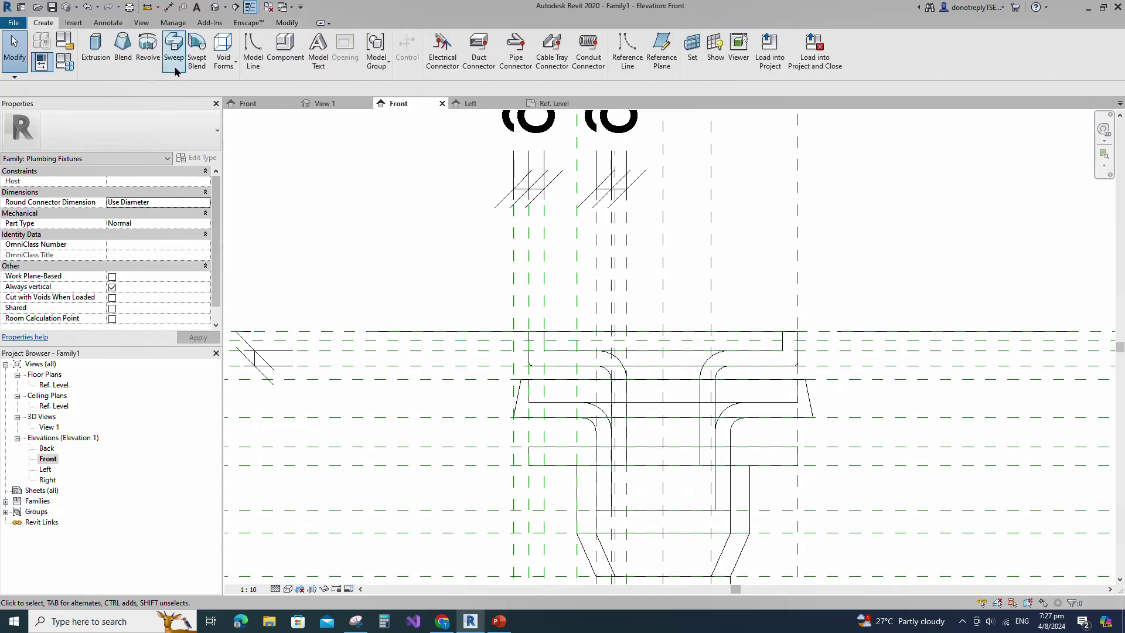
{"action": "left_click", "coordinate": [148, 48]}
{"action": "left_click", "coordinate": [498, 39]}
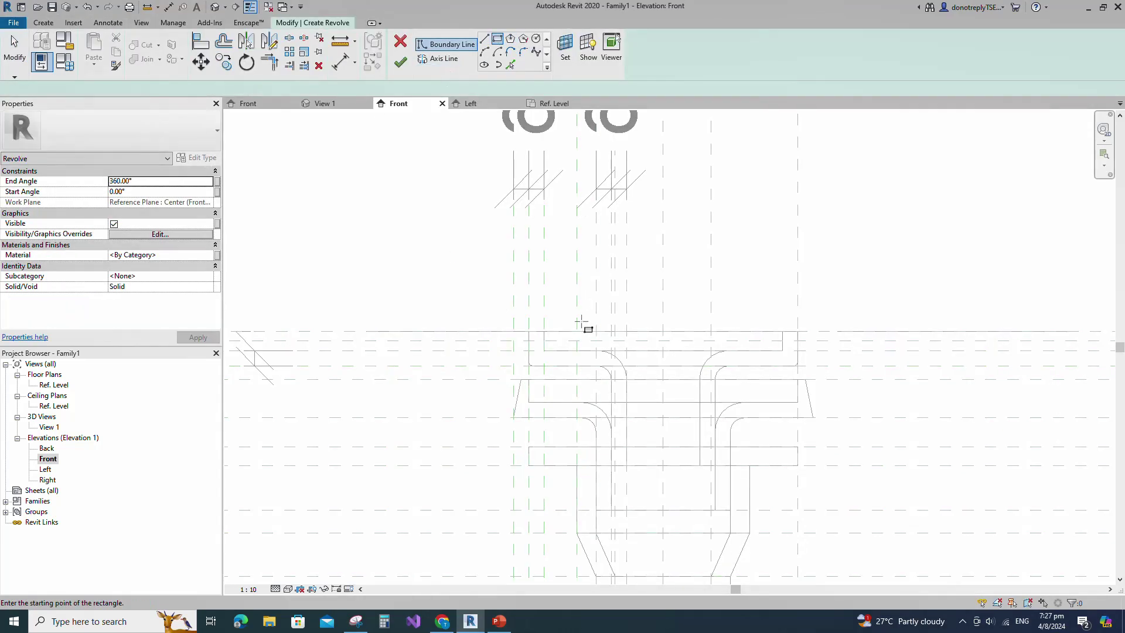
{"action": "left_click", "coordinate": [544, 332]}
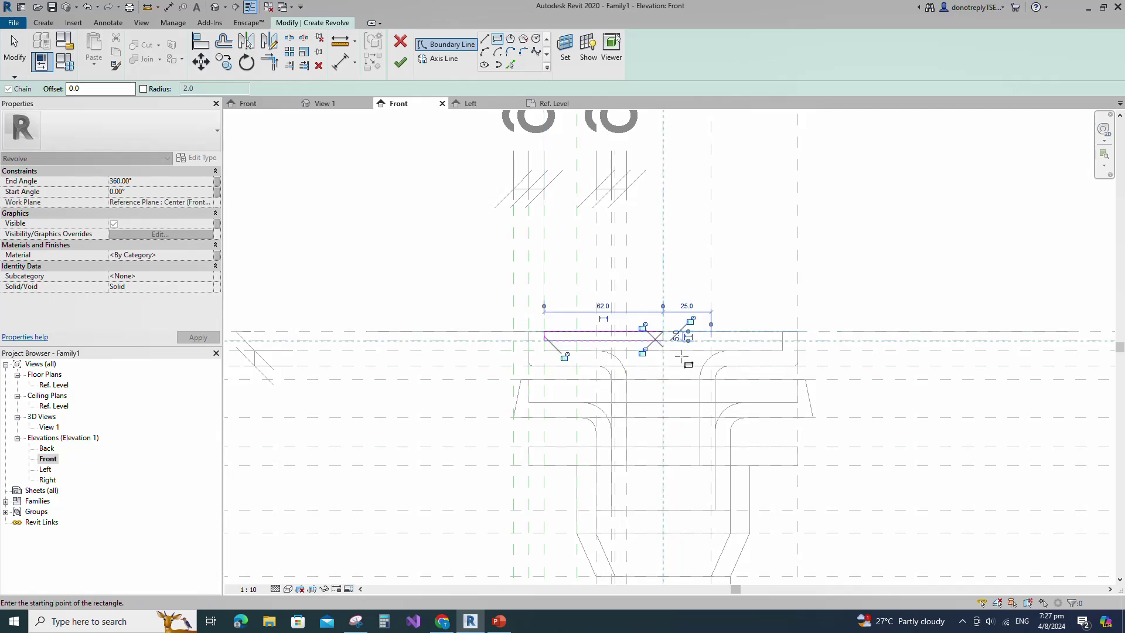
{"action": "left_click", "coordinate": [663, 341]}
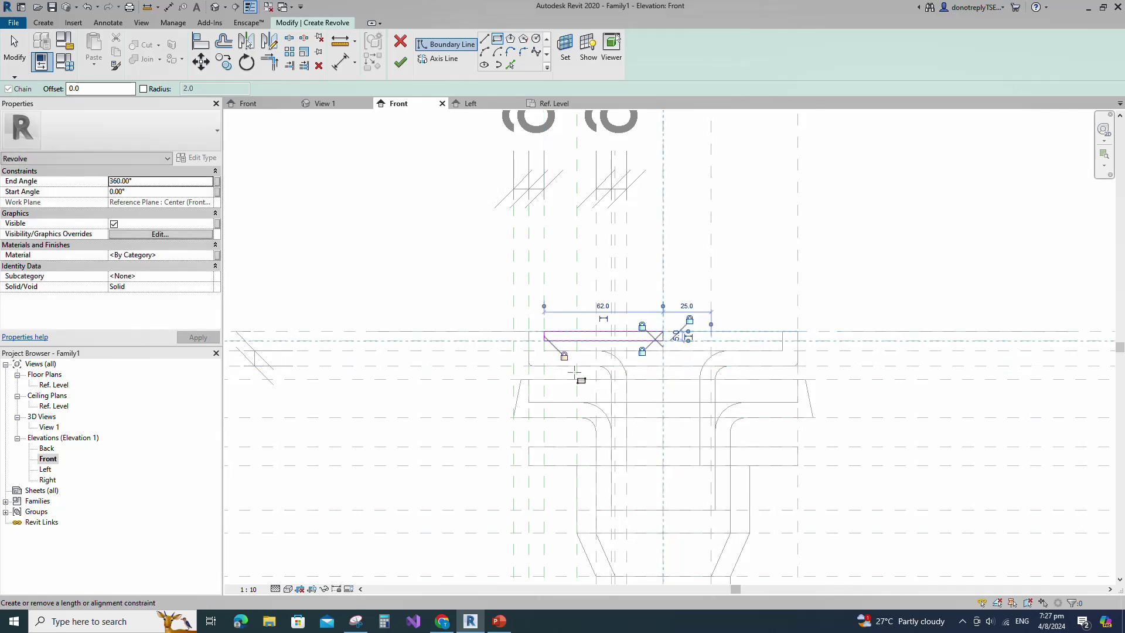
Pick the vertical centre reference plane as the axis and finish revolving the rectangle into a cover disc
{"action": "left_click", "coordinate": [446, 63]}
{"action": "left_click", "coordinate": [498, 40]}
{"action": "left_click", "coordinate": [663, 274]}
{"action": "key", "text": "Escape"}
{"action": "left_click", "coordinate": [643, 338]}
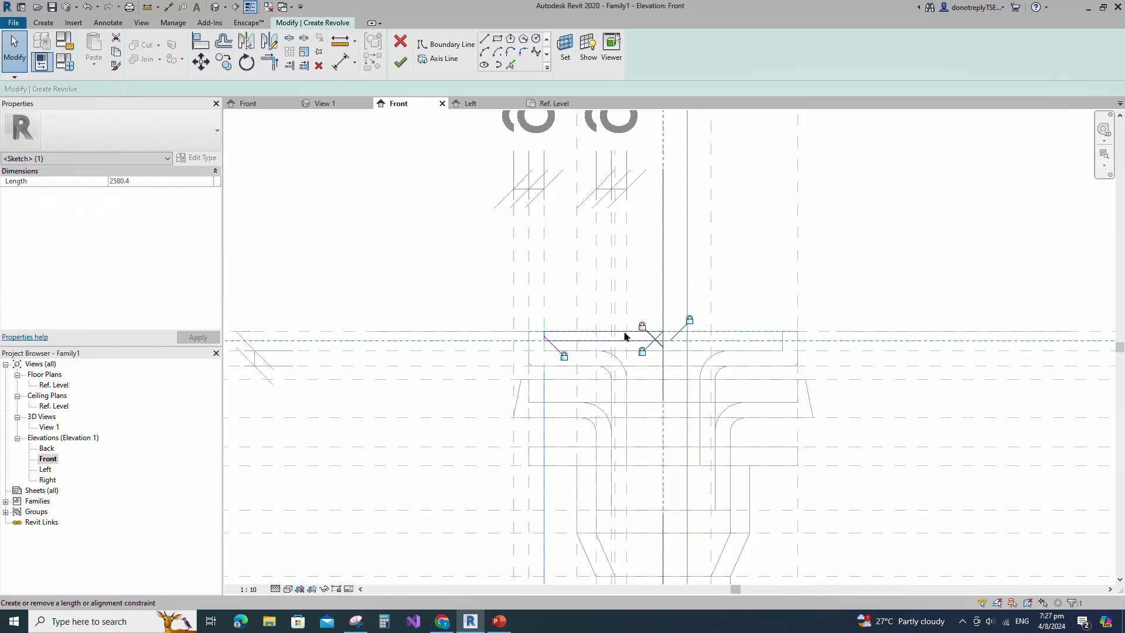
{"action": "left_click", "coordinate": [400, 62]}
{"action": "left_click", "coordinate": [841, 354]}
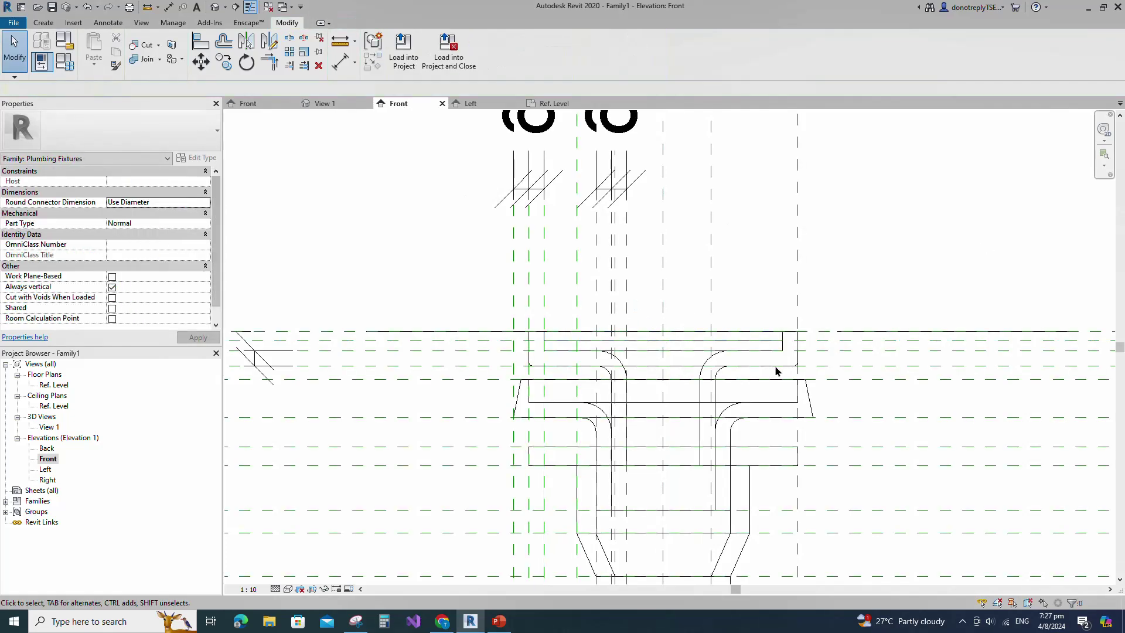
In the 3D view, associate the material of the lower body and flared middle part with a new type parameter named Base Adapter & Pre-Pour
{"action": "scroll", "coordinate": [840, 354], "scroll_direction": "down", "scroll_amount": 3}
{"action": "double_click", "coordinate": [50, 426]}
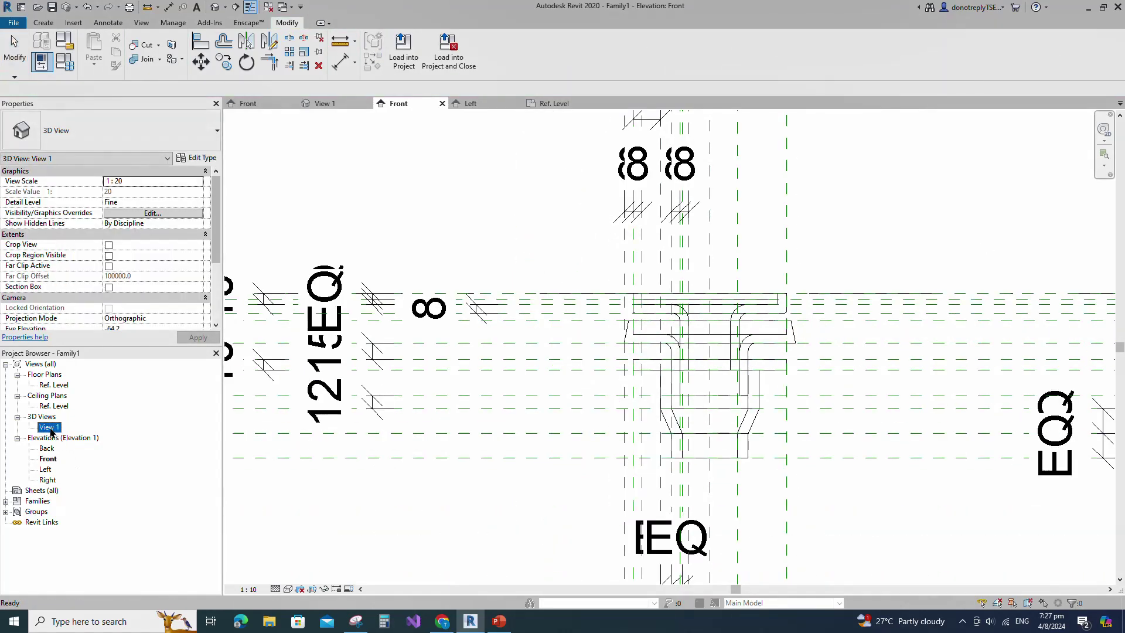
{"action": "middle_click_drag", "start_coordinate": [888, 489], "coordinate": [648, 304], "text": "shift"}
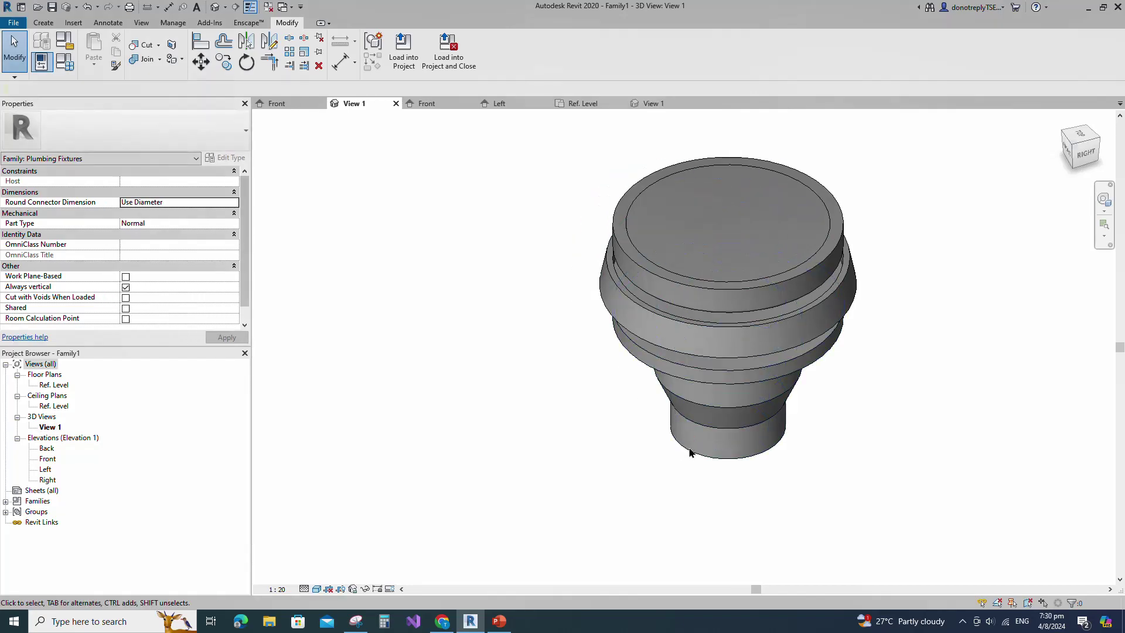
{"action": "left_click", "coordinate": [690, 453]}
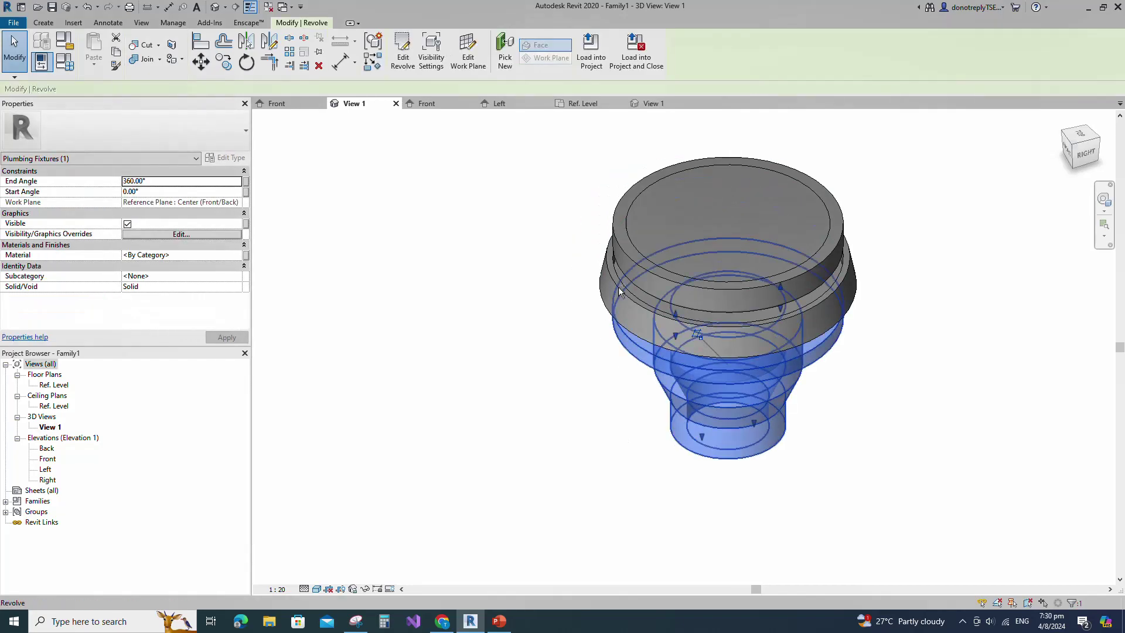
{"action": "left_click", "coordinate": [603, 305], "text": "ctrl"}
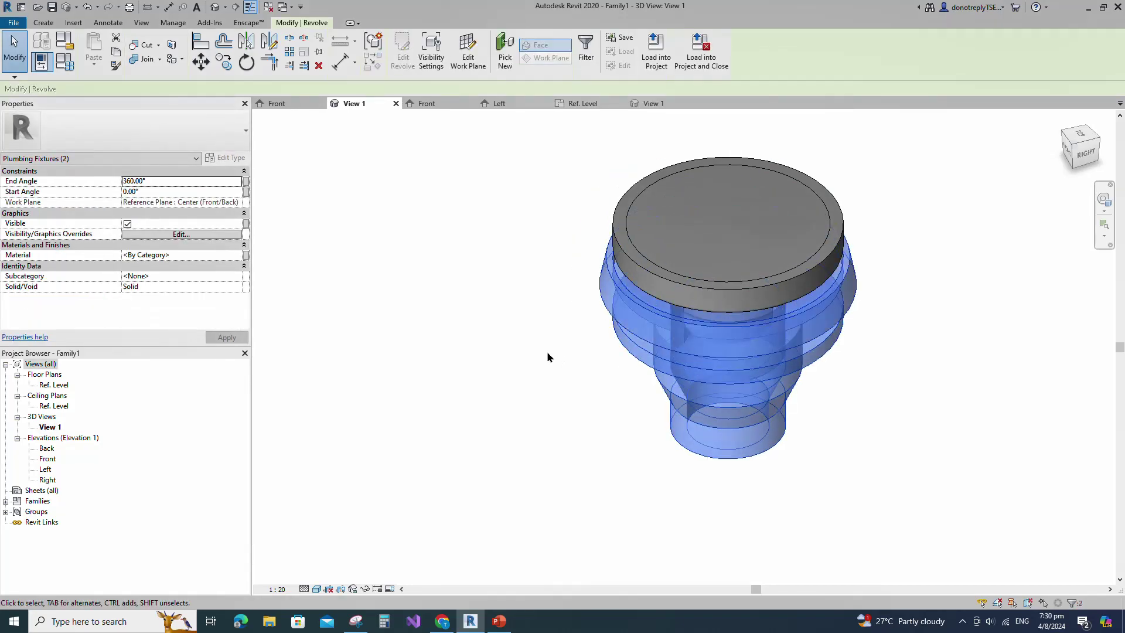
{"action": "left_click", "coordinate": [246, 259]}
{"action": "left_click", "coordinate": [478, 386]}
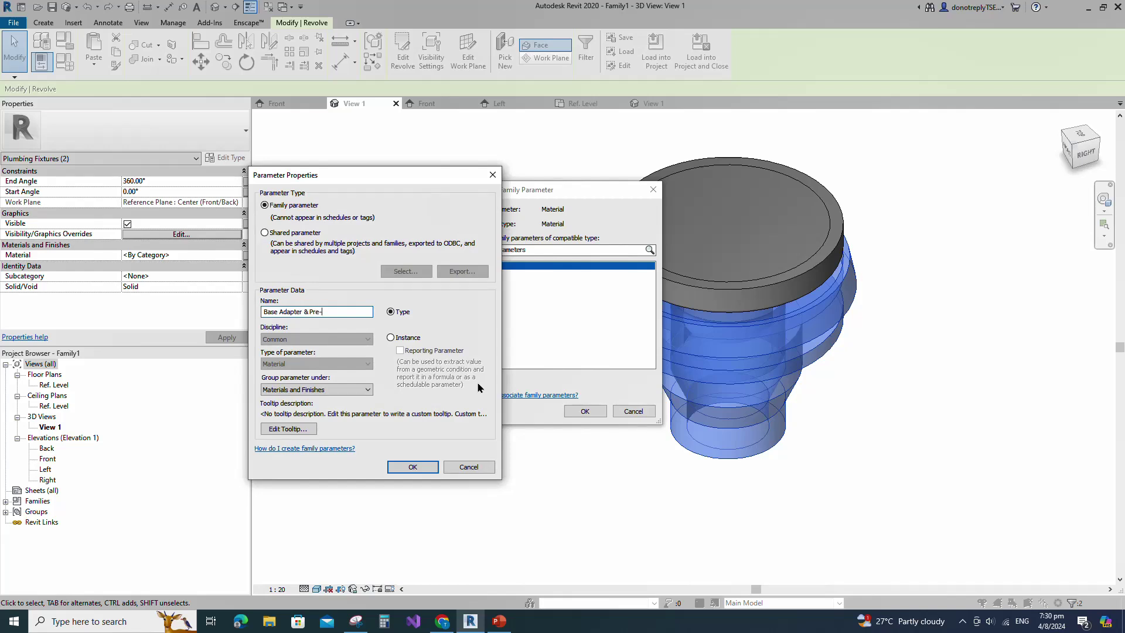
{"action": "left_click", "coordinate": [413, 466]}
{"action": "key", "text": "Return"}
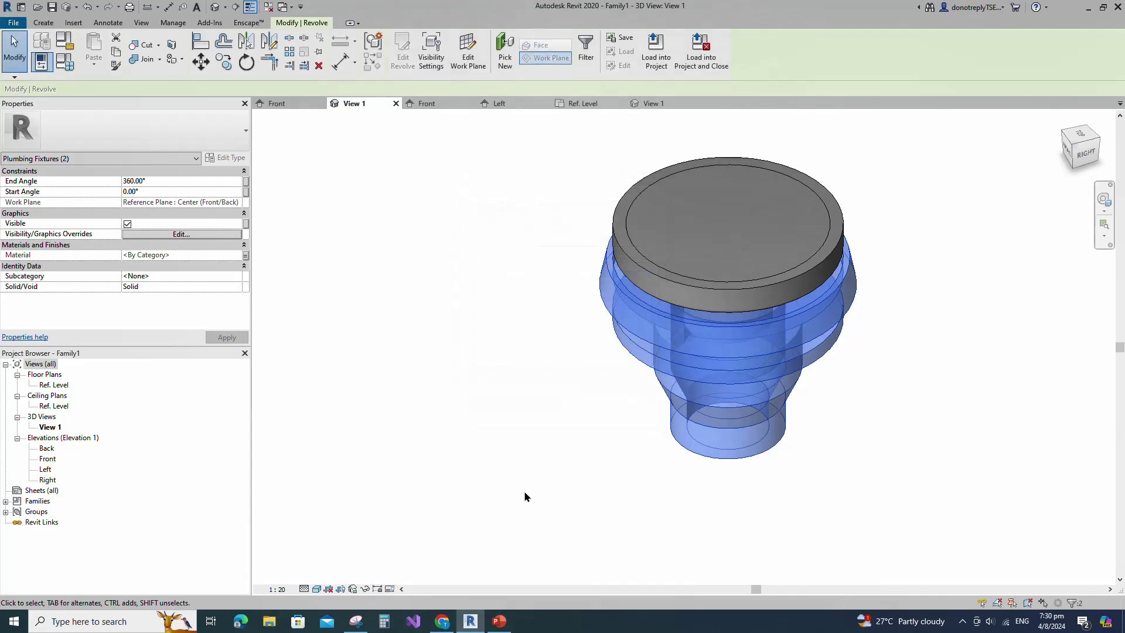
{"action": "left_click", "coordinate": [524, 491]}
Associate the rimmed insert's material with a new type parameter named After Pour
{"action": "left_click", "coordinate": [637, 268]}
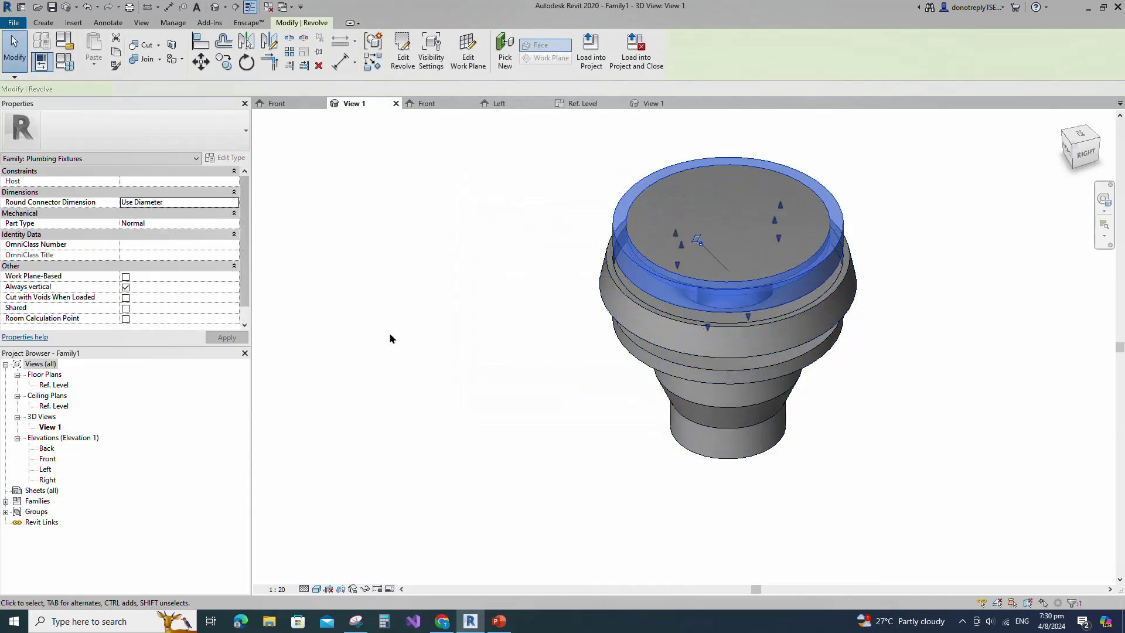
{"action": "left_click", "coordinate": [246, 255]}
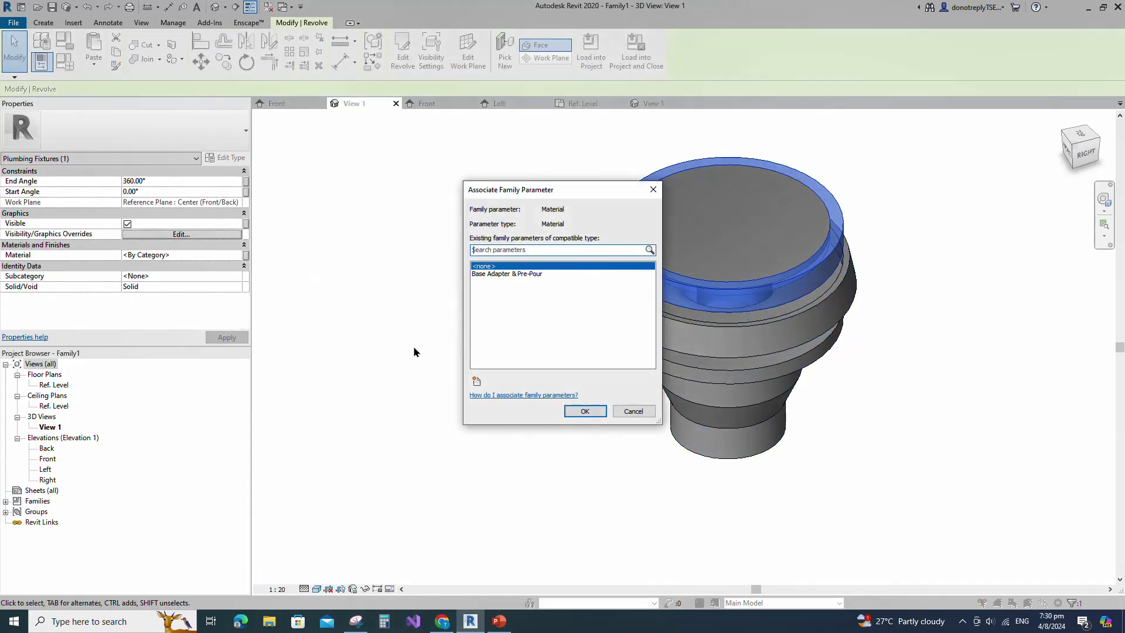
{"action": "left_click", "coordinate": [477, 381]}
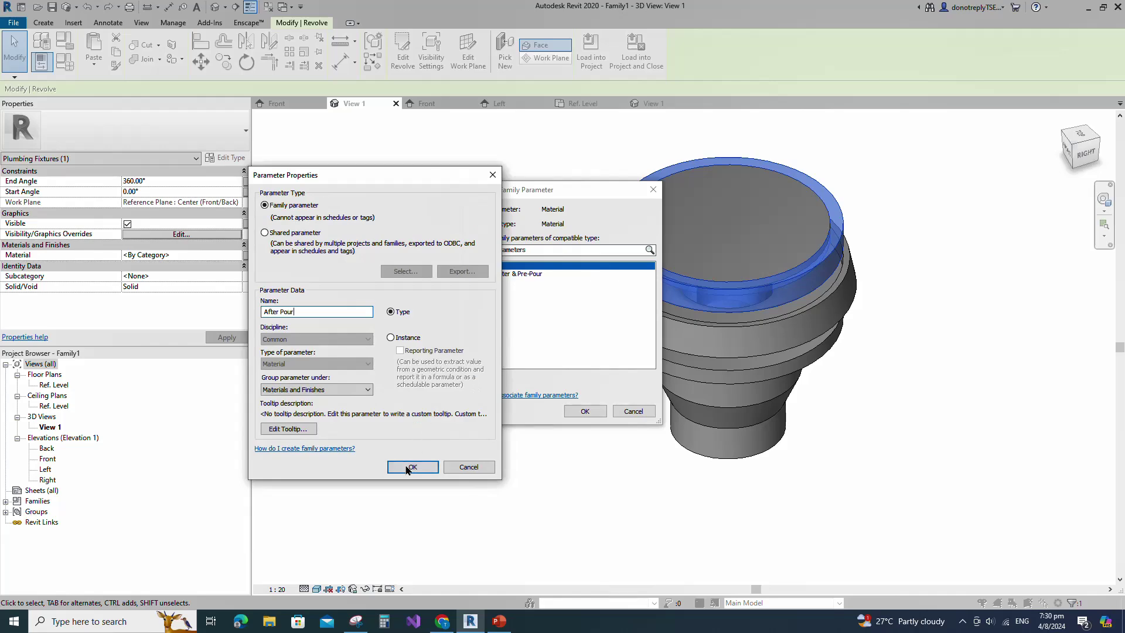
{"action": "left_click", "coordinate": [408, 467]}
{"action": "left_click", "coordinate": [584, 410]}
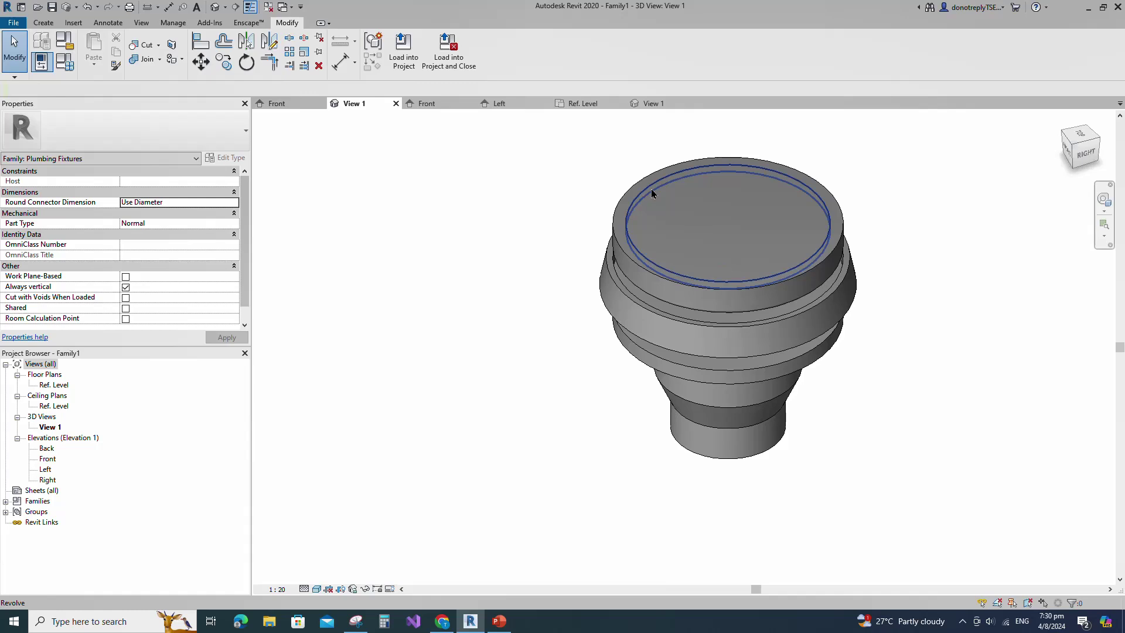
Associate the cover disc's material with its own new type parameter under Materials and Finishes
{"action": "left_click", "coordinate": [650, 196]}
{"action": "left_click", "coordinate": [246, 256]}
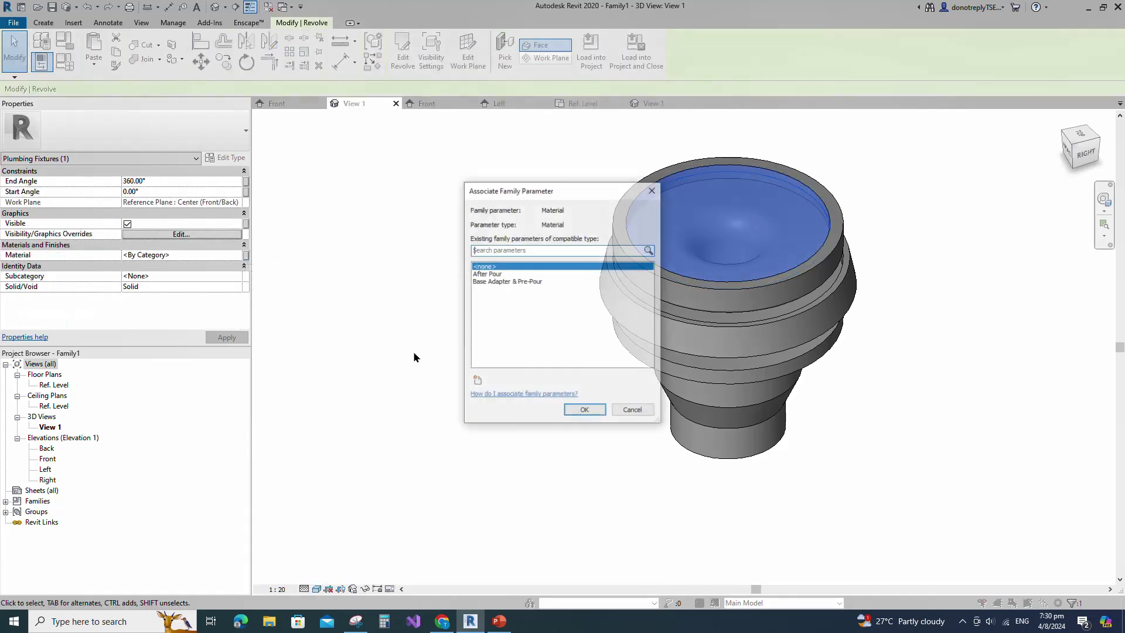
{"action": "left_click", "coordinate": [481, 388]}
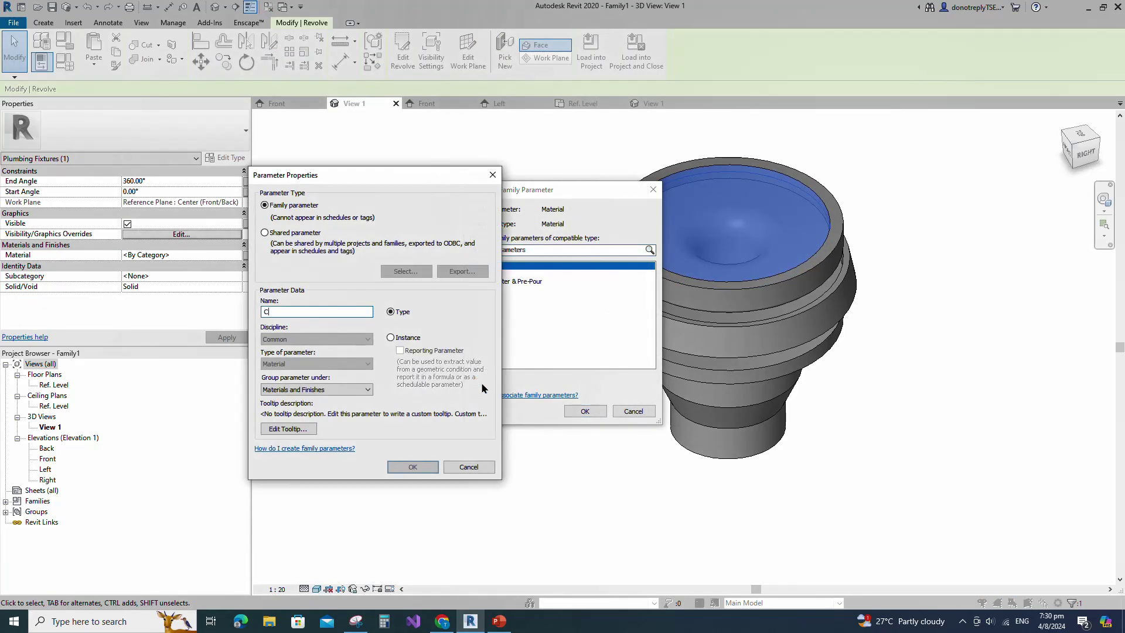
{"action": "left_click", "coordinate": [413, 467]}
{"action": "left_click", "coordinate": [585, 410]}
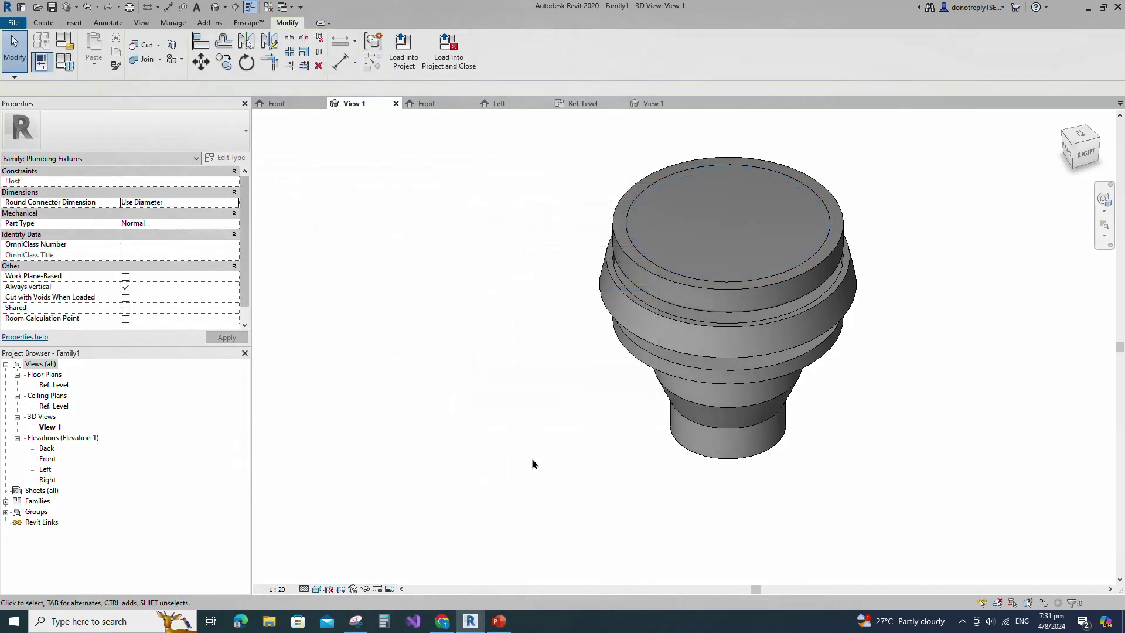
In the left elevation, start an extrusion and sketch a circle of radius 9 mm on the centre plane within the body
{"action": "double_click", "coordinate": [45, 470]}
{"action": "scroll", "coordinate": [662, 515], "scroll_direction": "up", "scroll_amount": 5}
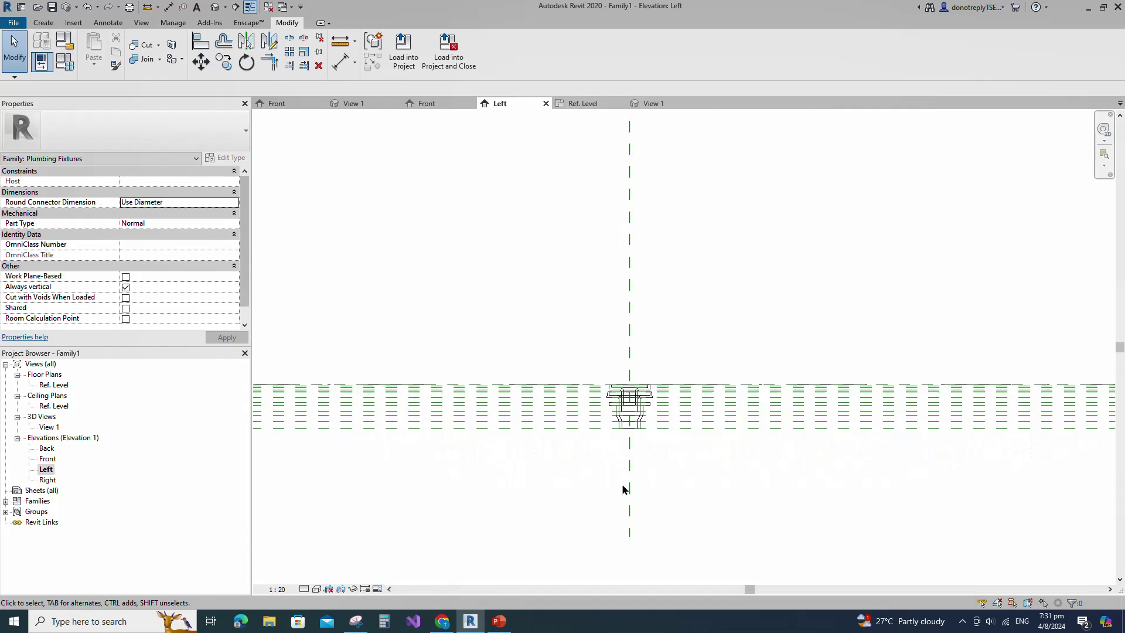
{"action": "scroll", "coordinate": [645, 430], "scroll_direction": "up", "scroll_amount": 2}
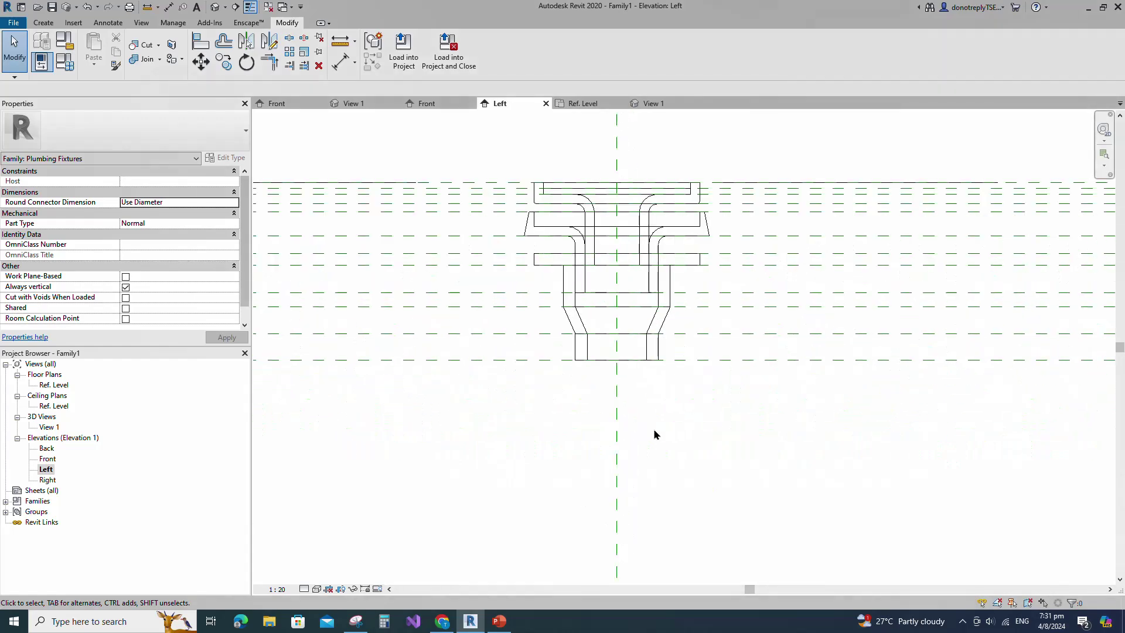
{"action": "left_click", "coordinate": [43, 23]}
{"action": "left_click", "coordinate": [97, 55]}
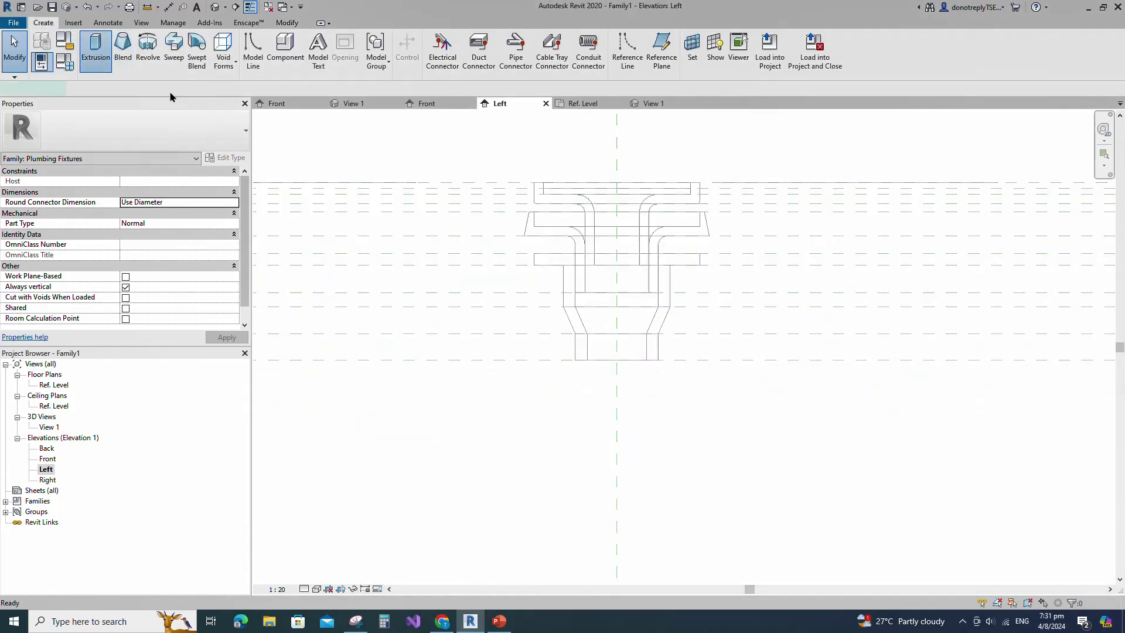
{"action": "left_click", "coordinate": [473, 39]}
{"action": "scroll", "coordinate": [610, 251], "scroll_direction": "up", "scroll_amount": 1}
{"action": "left_click", "coordinate": [648, 297]}
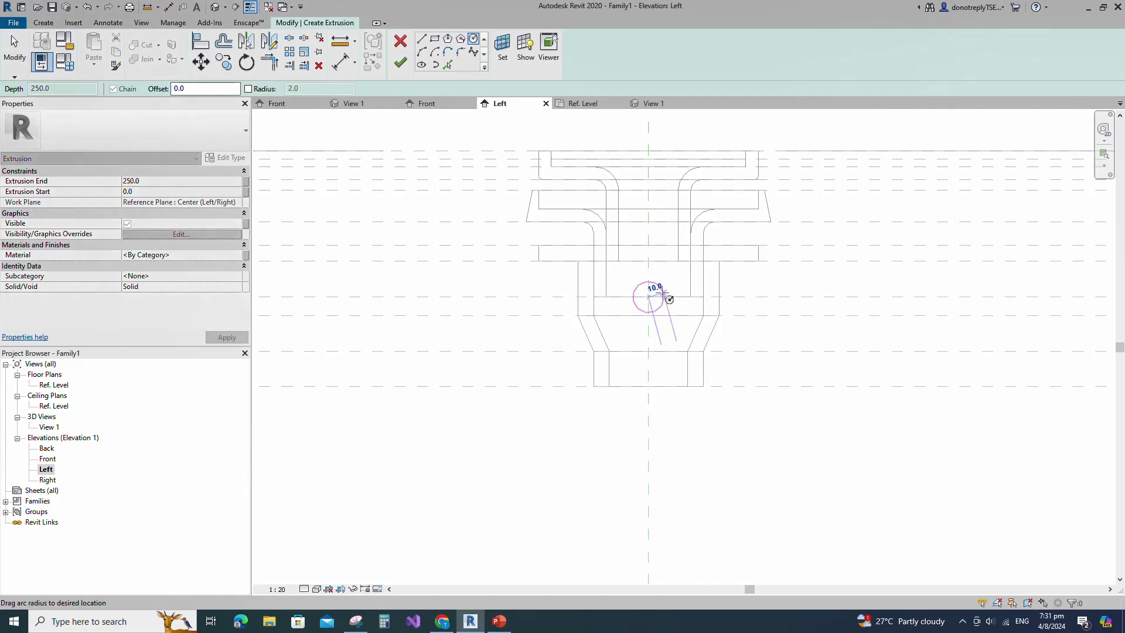
{"action": "type", "text": "9"}
{"action": "key", "text": "Return"}
{"action": "key", "text": "Escape"}
Align the circle's centre mark with the vertical centre reference plane
{"action": "key", "text": "a"}
{"action": "key", "text": "l"}
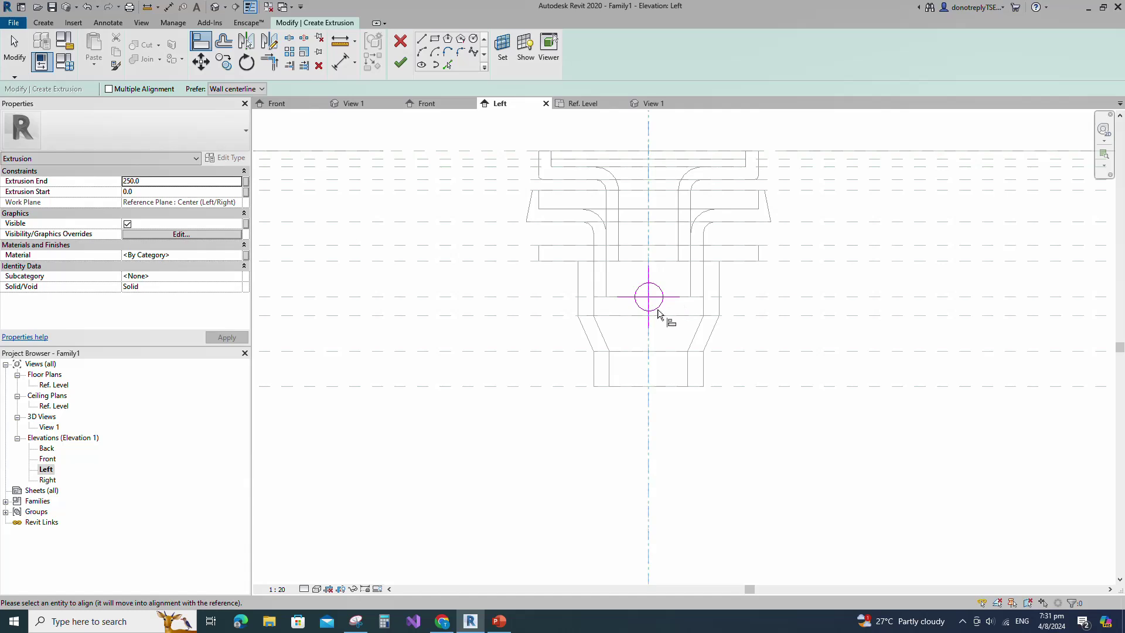
{"action": "key", "text": "Escape"}
{"action": "key", "text": "Escape"}
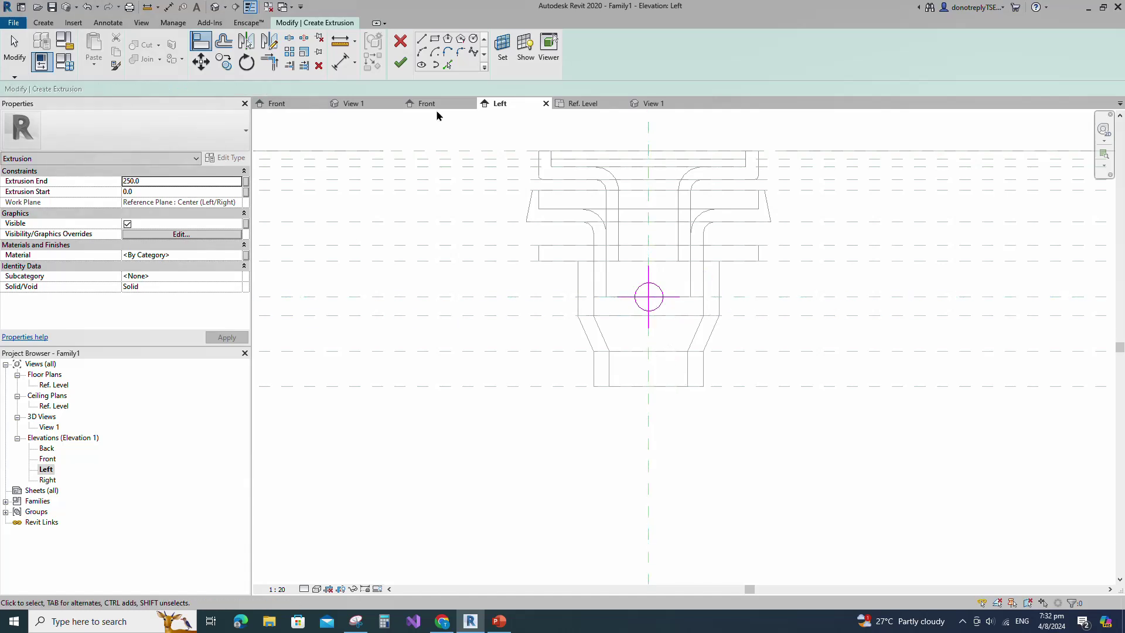
Add a diameter dimension to the circle and finish the extrusion
{"action": "left_click", "coordinate": [357, 64]}
{"action": "left_click", "coordinate": [375, 156]}
{"action": "left_click", "coordinate": [659, 287]}
{"action": "left_click", "coordinate": [672, 282]}
{"action": "scroll", "coordinate": [672, 284], "scroll_direction": "up", "scroll_amount": 1}
{"action": "scroll", "coordinate": [698, 286], "scroll_direction": "down", "scroll_amount": 3}
{"action": "key", "text": "Escape"}
{"action": "key", "text": "Escape"}
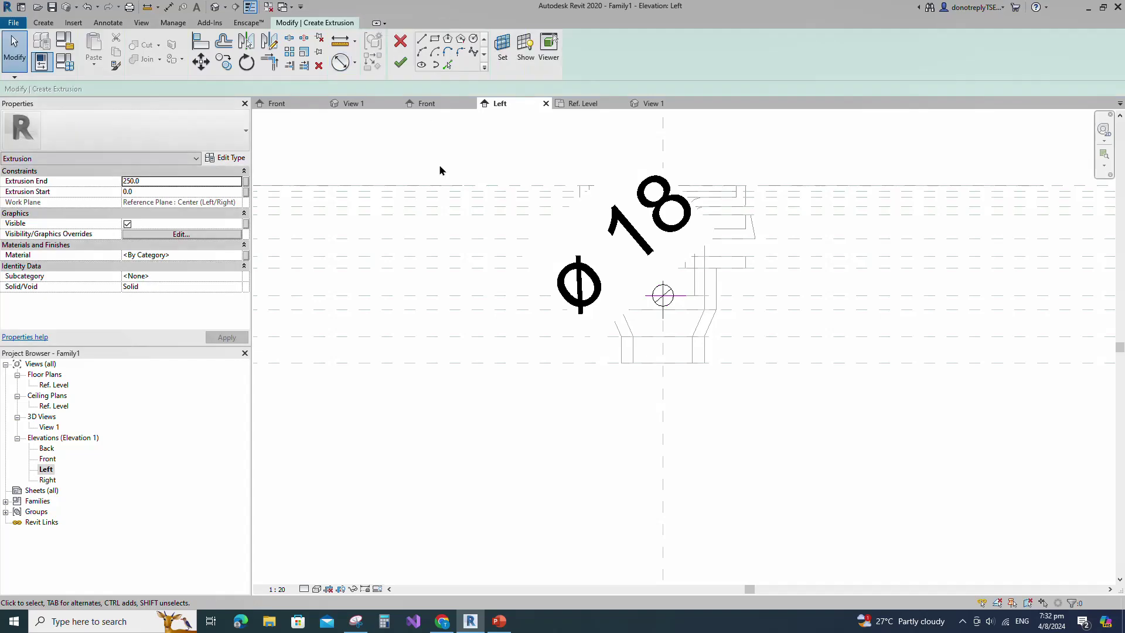
{"action": "left_click", "coordinate": [402, 63]}
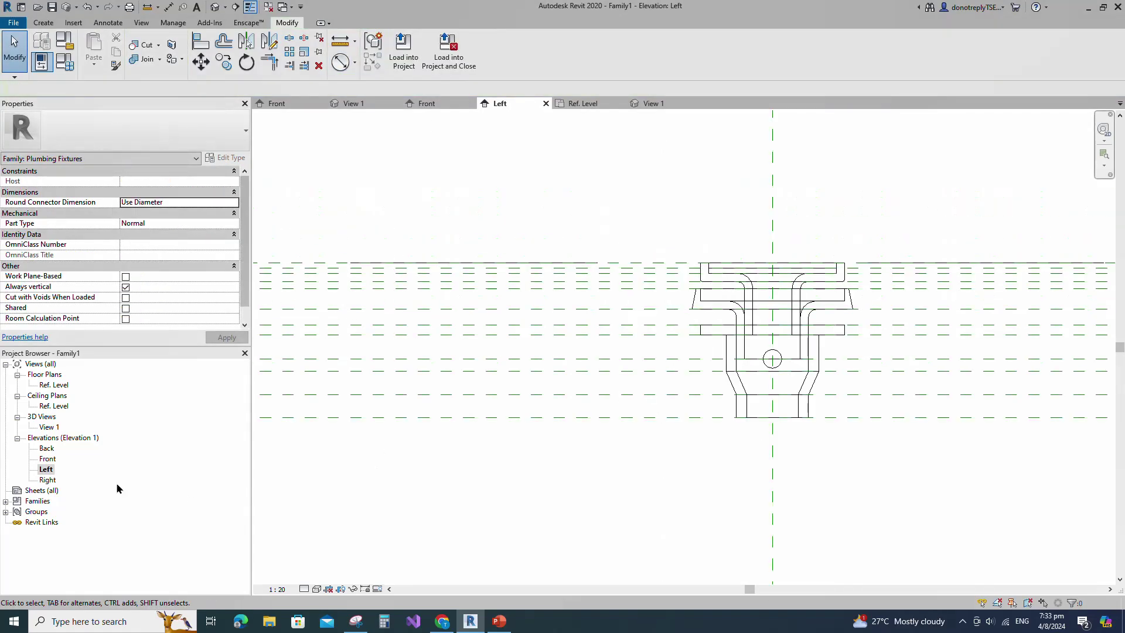
In the front elevation, stretch the round extrusion's start to -62 mm and pull its other end back to the body wall's inner side
{"action": "double_click", "coordinate": [47, 459]}
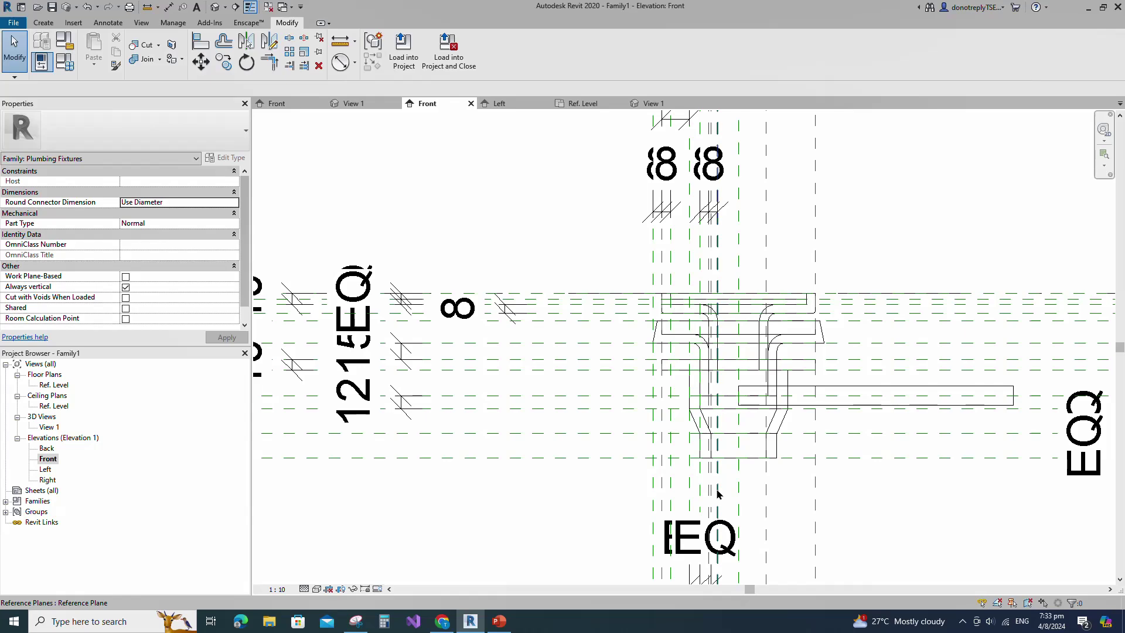
{"action": "left_click", "coordinate": [771, 379]}
{"action": "left_click_drag", "start_coordinate": [745, 365], "coordinate": [653, 369]}
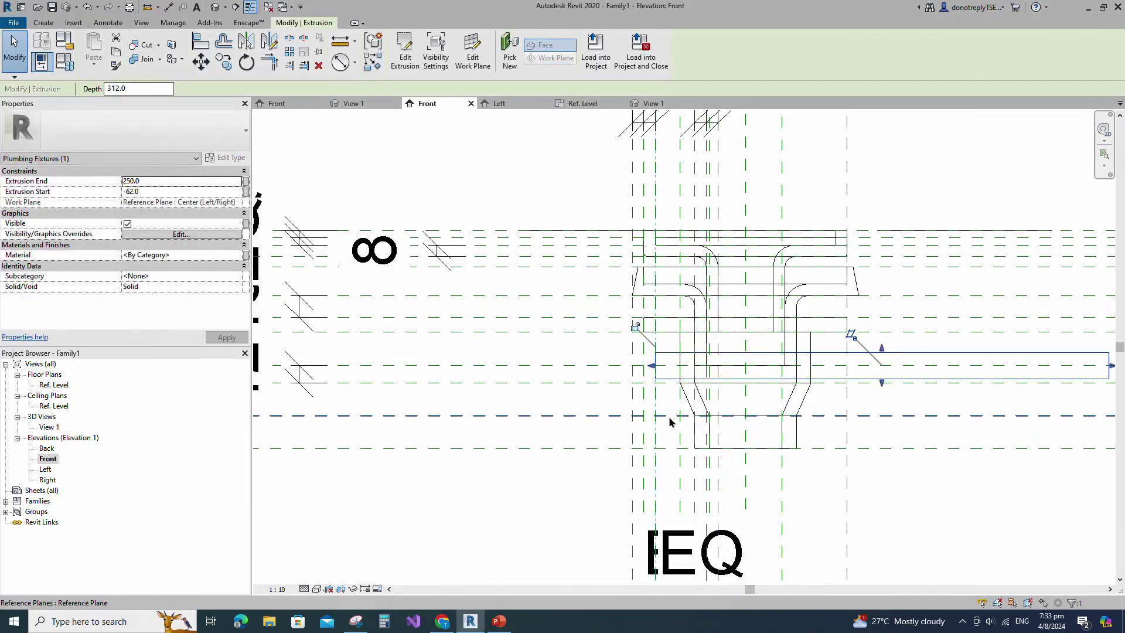
{"action": "scroll", "coordinate": [674, 419], "scroll_direction": "down", "scroll_amount": 1}
{"action": "left_click_drag", "start_coordinate": [1062, 378], "coordinate": [693, 376]}
{"action": "left_click", "coordinate": [419, 227]}
Align the round side extrusion's inner end with the body wall's reference plane and join the extrusion to the body revolve
{"action": "key", "text": "a"}
{"action": "key", "text": "l"}
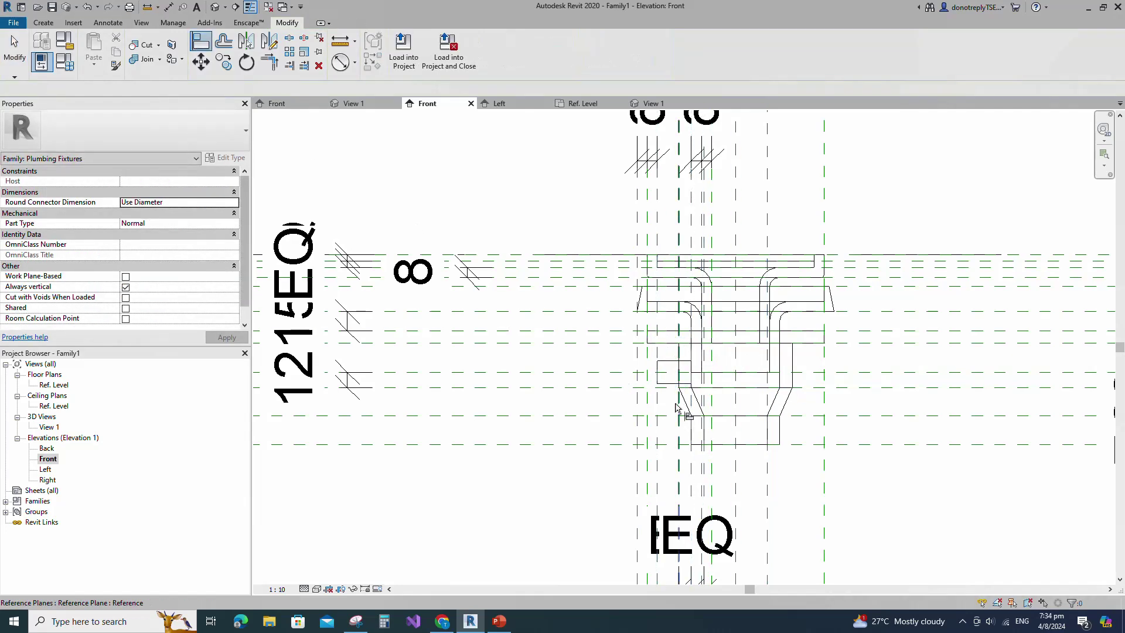
{"action": "key", "text": "Escape"}
{"action": "scroll", "coordinate": [588, 423], "scroll_direction": "up", "scroll_amount": 1}
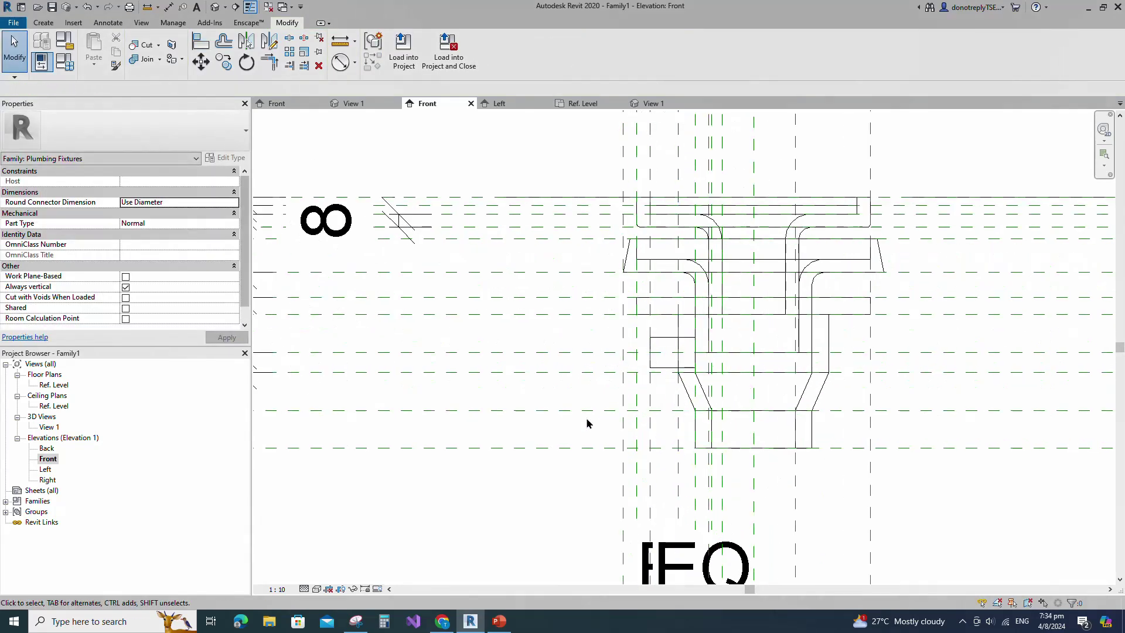
{"action": "left_click", "coordinate": [148, 61]}
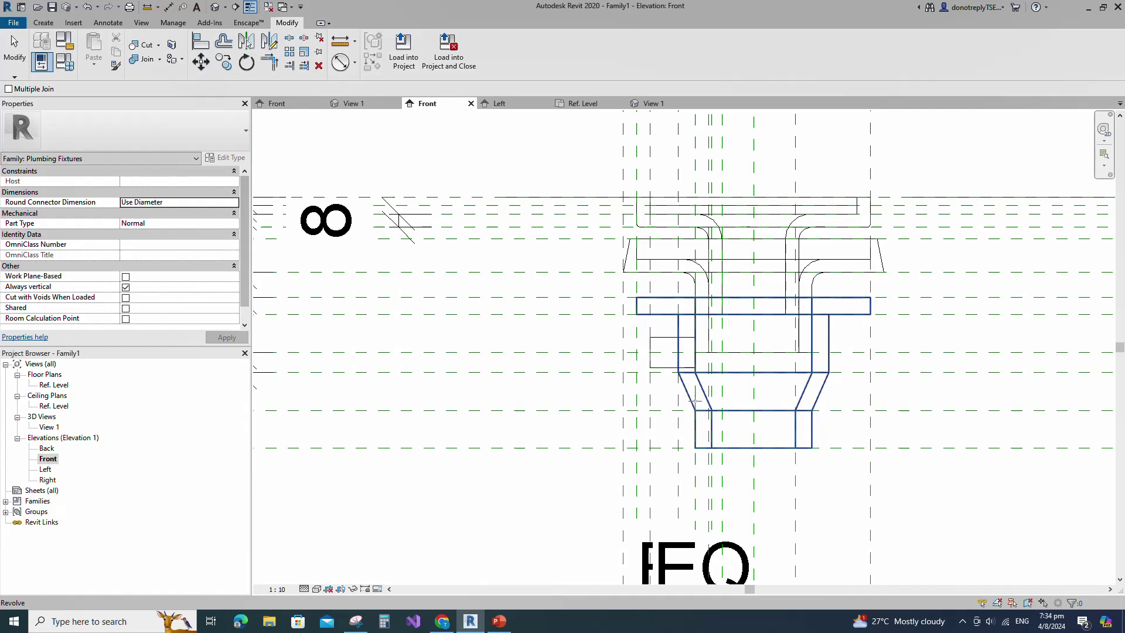
{"action": "key", "text": "Escape"}
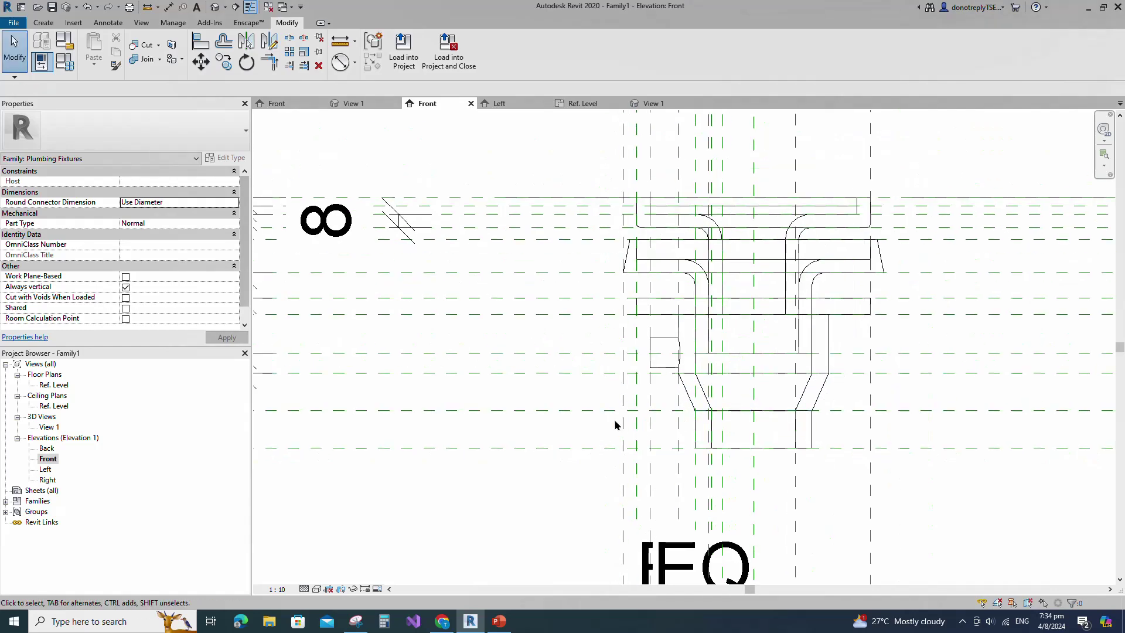
In the 3D view, place Hydronic Supply pipe connectors on the side pipe's end face and the body's bottom outlet
{"action": "double_click", "coordinate": [49, 427]}
{"action": "middle_click_drag", "start_coordinate": [679, 484], "coordinate": [914, 498], "text": "shift"}
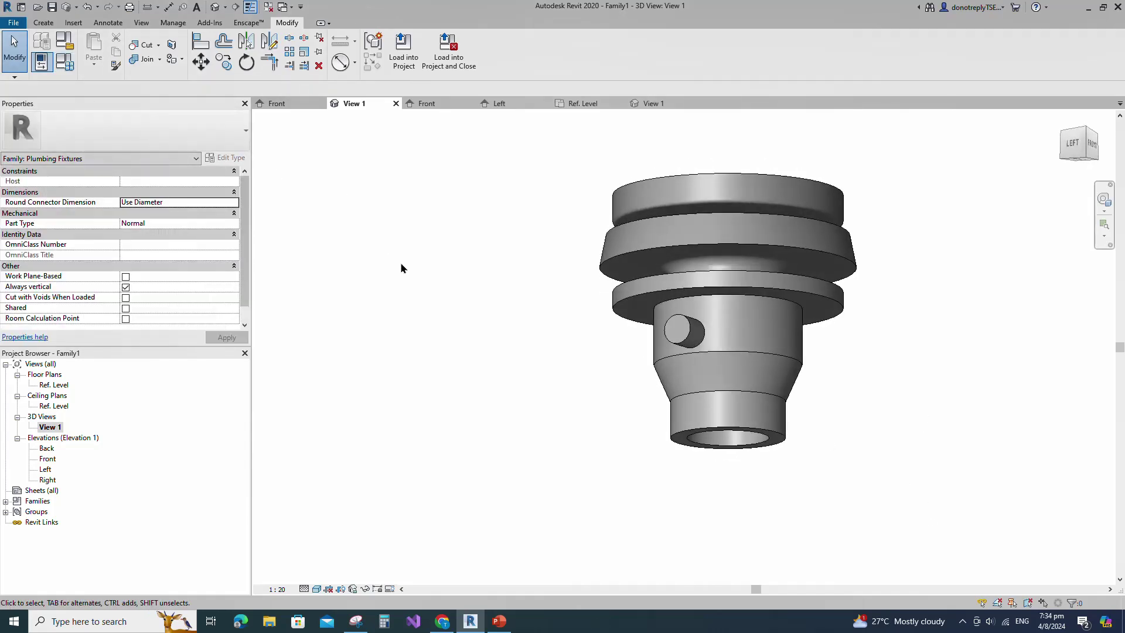
{"action": "left_click", "coordinate": [44, 22]}
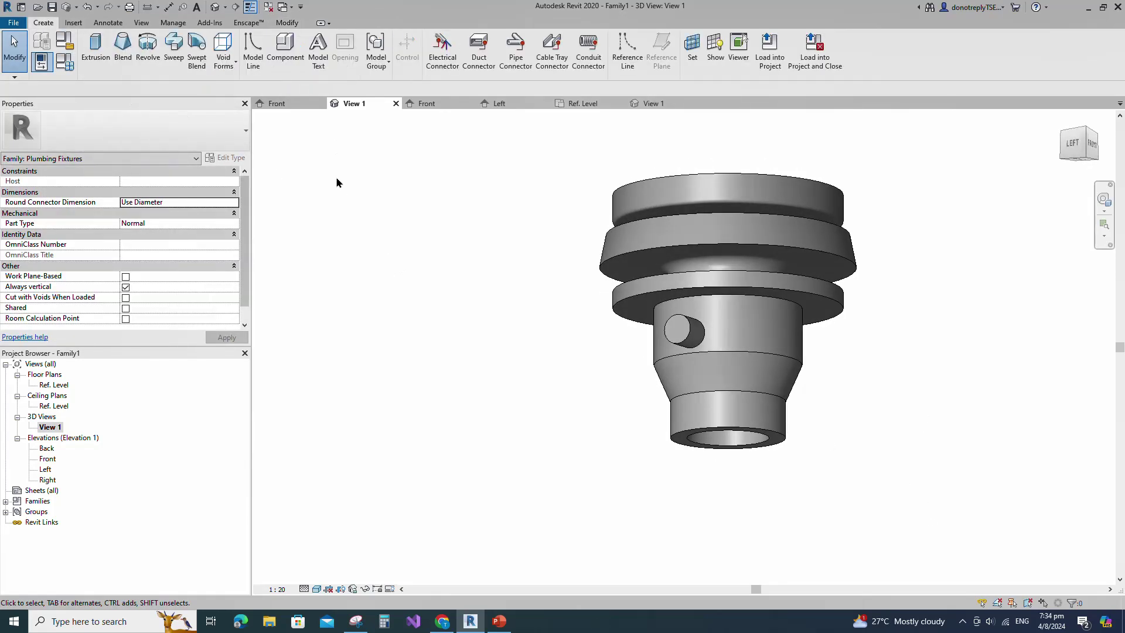
{"action": "left_click", "coordinate": [517, 47]}
{"action": "left_click", "coordinate": [681, 332]}
{"action": "middle_click_drag", "start_coordinate": [910, 479], "coordinate": [858, 427], "text": "shift"}
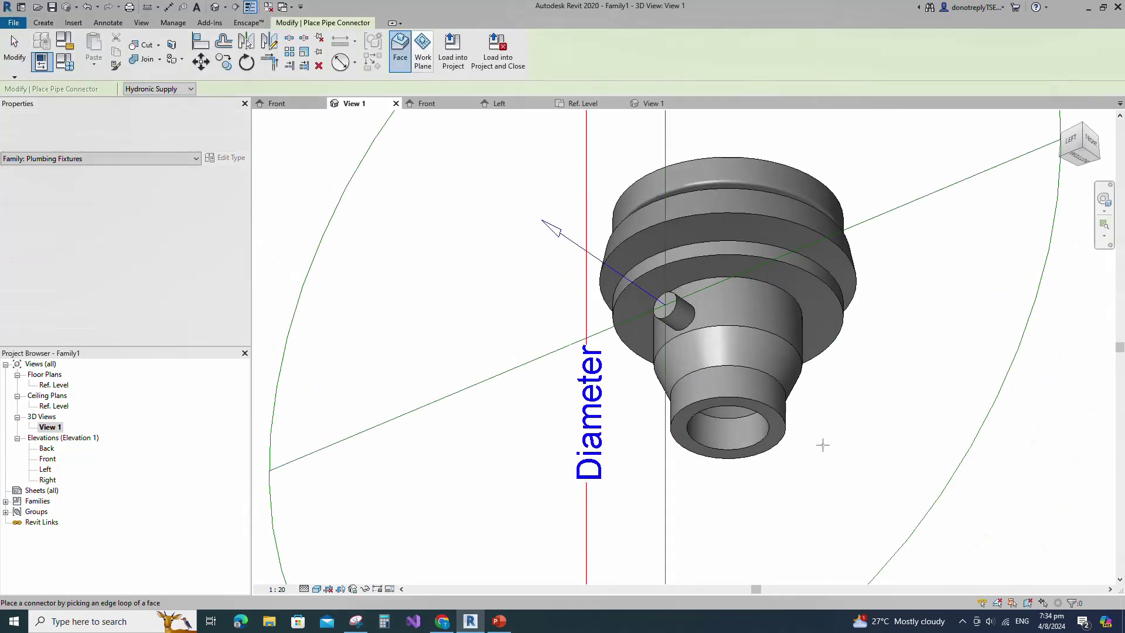
{"action": "left_click", "coordinate": [782, 426]}
{"action": "scroll", "coordinate": [785, 445], "scroll_direction": "down", "scroll_amount": 4}
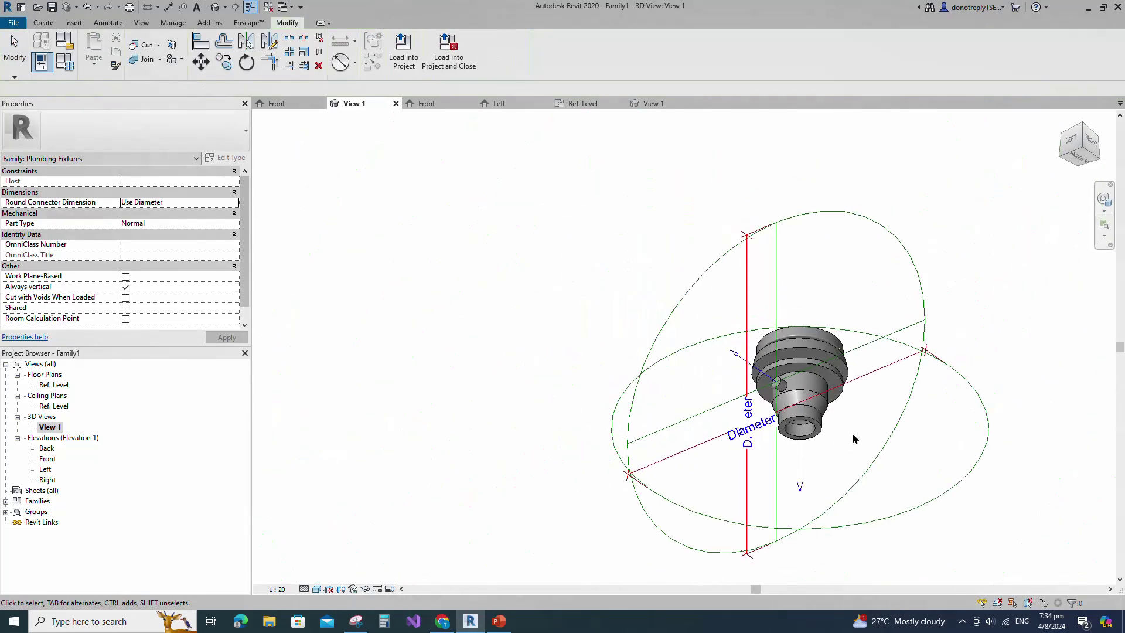
Associate the bottom outlet connector's diameter with the existing family parameter A
{"action": "left_click", "coordinate": [790, 479]}
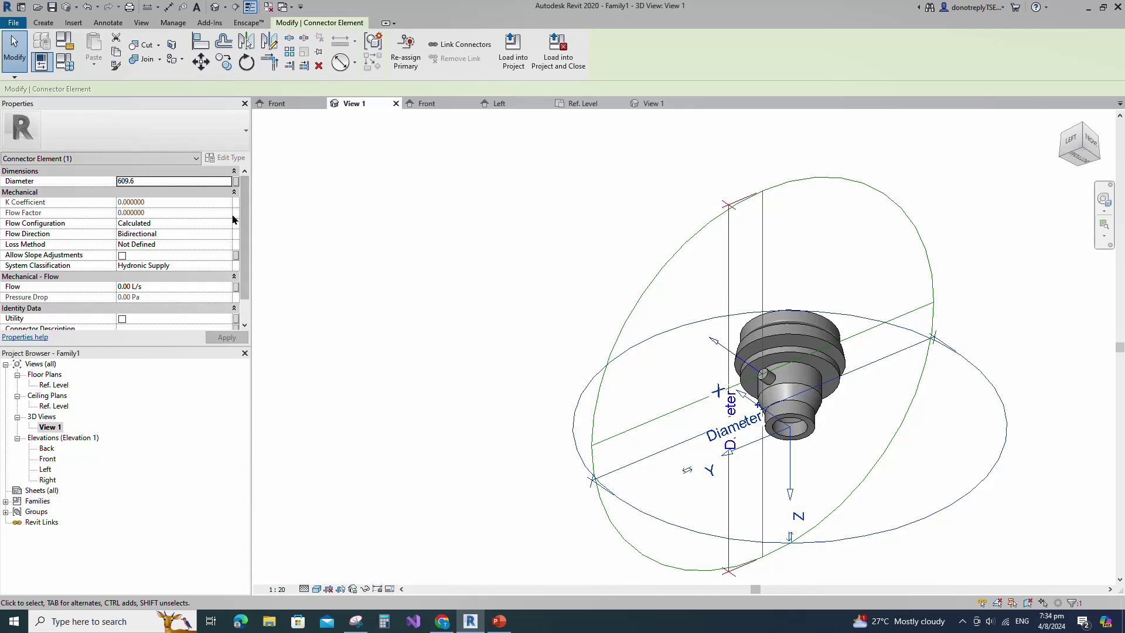
{"action": "left_click", "coordinate": [236, 181]}
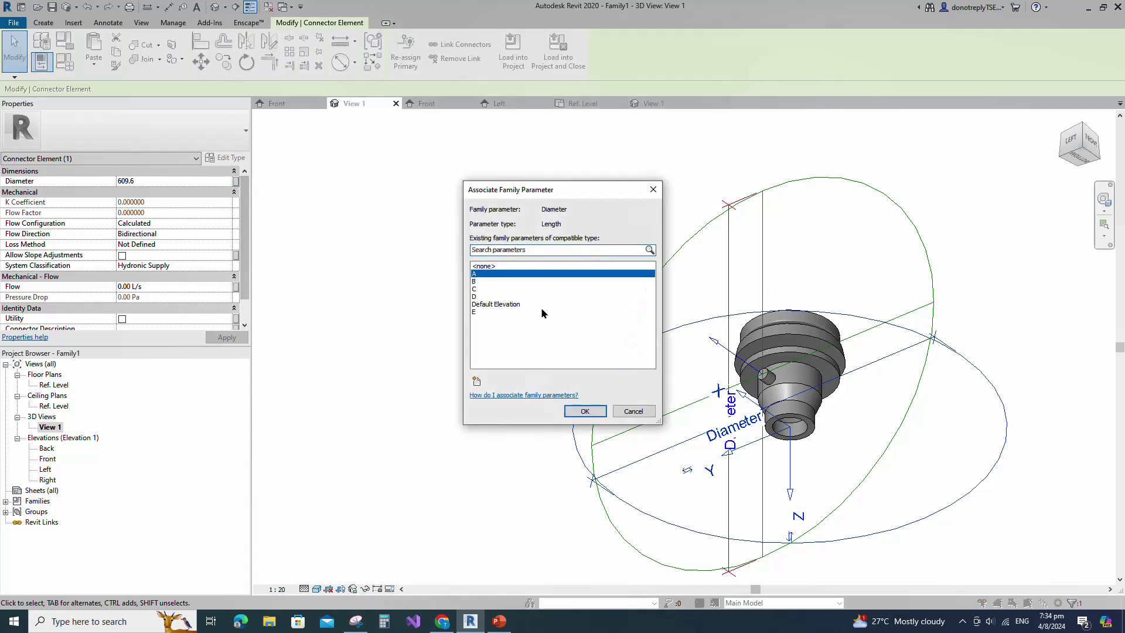
{"action": "left_click", "coordinate": [585, 410]}
{"action": "left_click", "coordinate": [593, 350]}
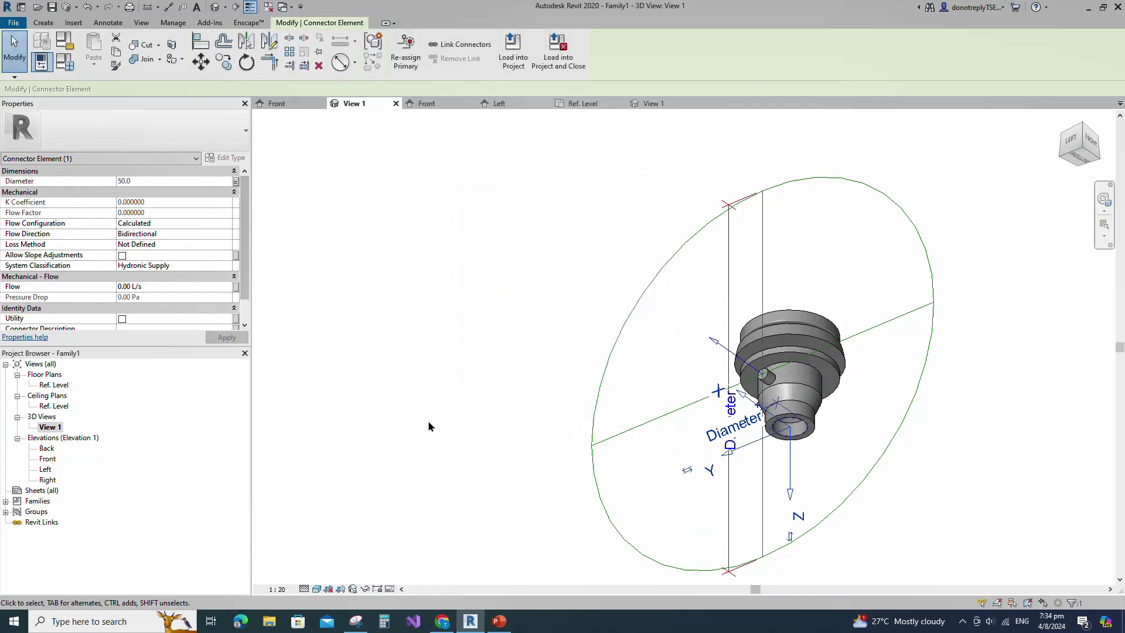
Set the side pipe connector's diameter to 15 mm
{"action": "left_click", "coordinate": [614, 335]}
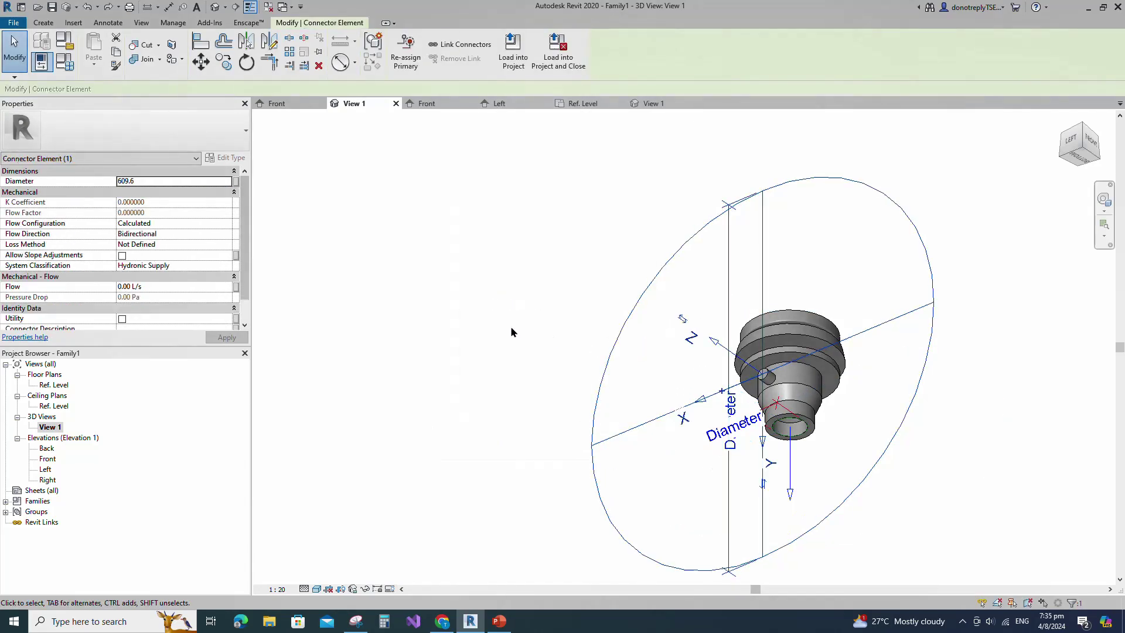
{"action": "double_click", "coordinate": [129, 184]}
{"action": "type", "text": "15"}
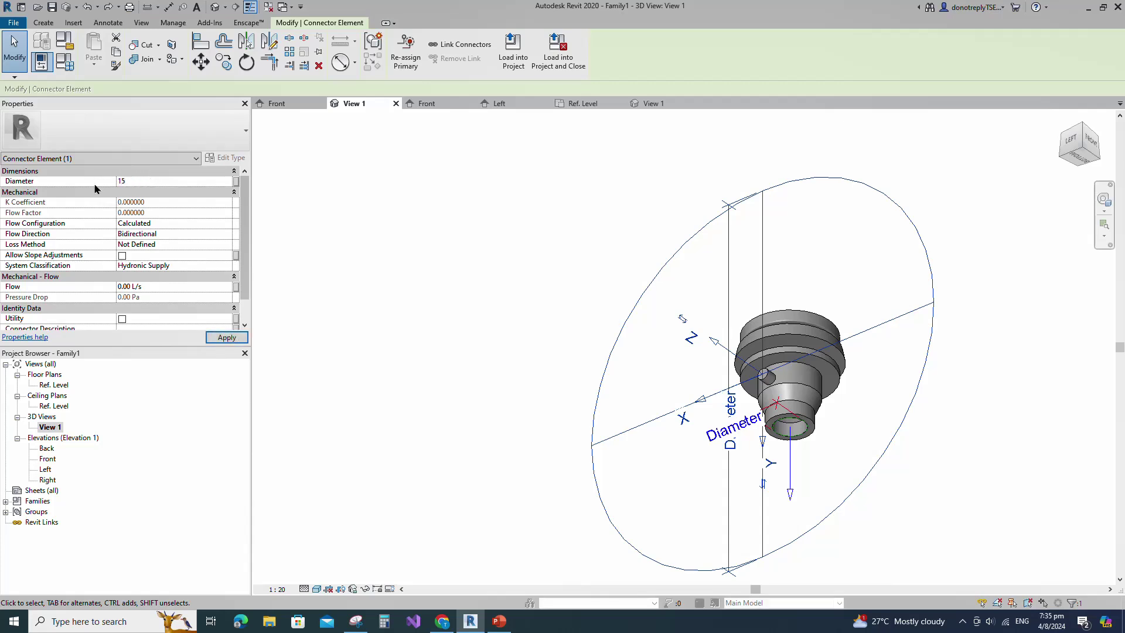
{"action": "key", "text": "Return"}
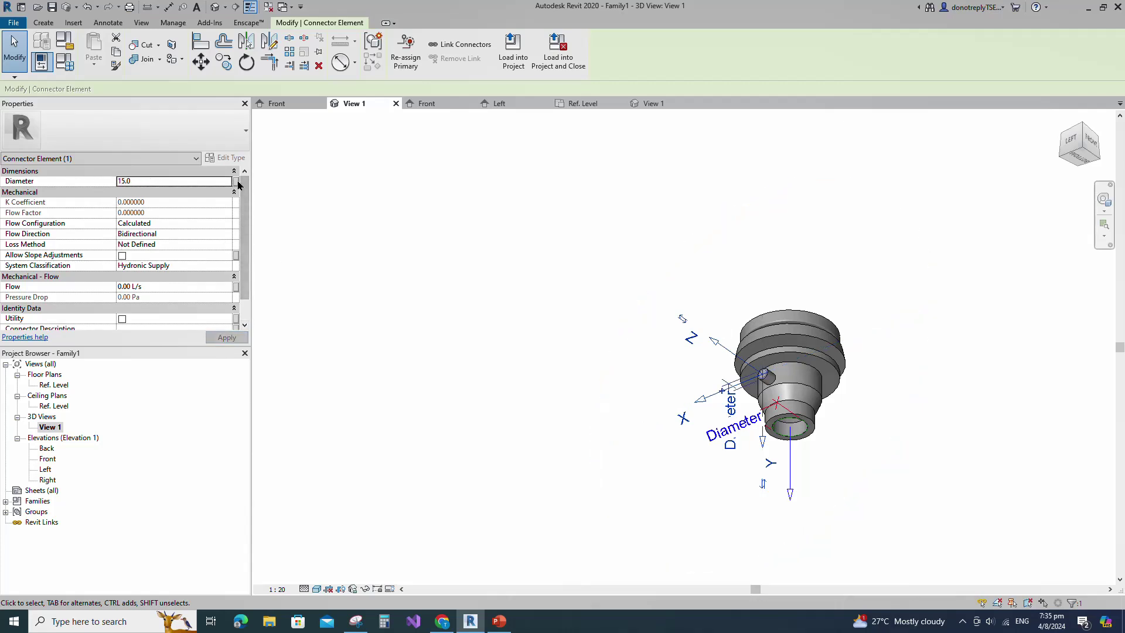
Create a type parameter named F and associate the side pipe connector's diameter with it
{"action": "left_click", "coordinate": [237, 182]}
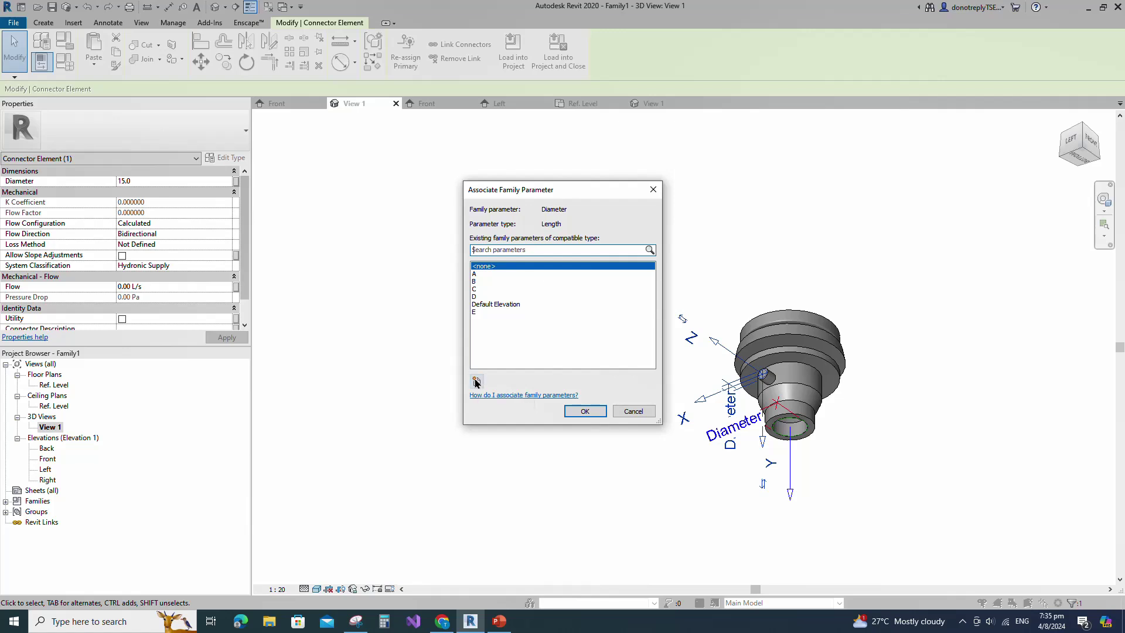
{"action": "left_click", "coordinate": [477, 382]}
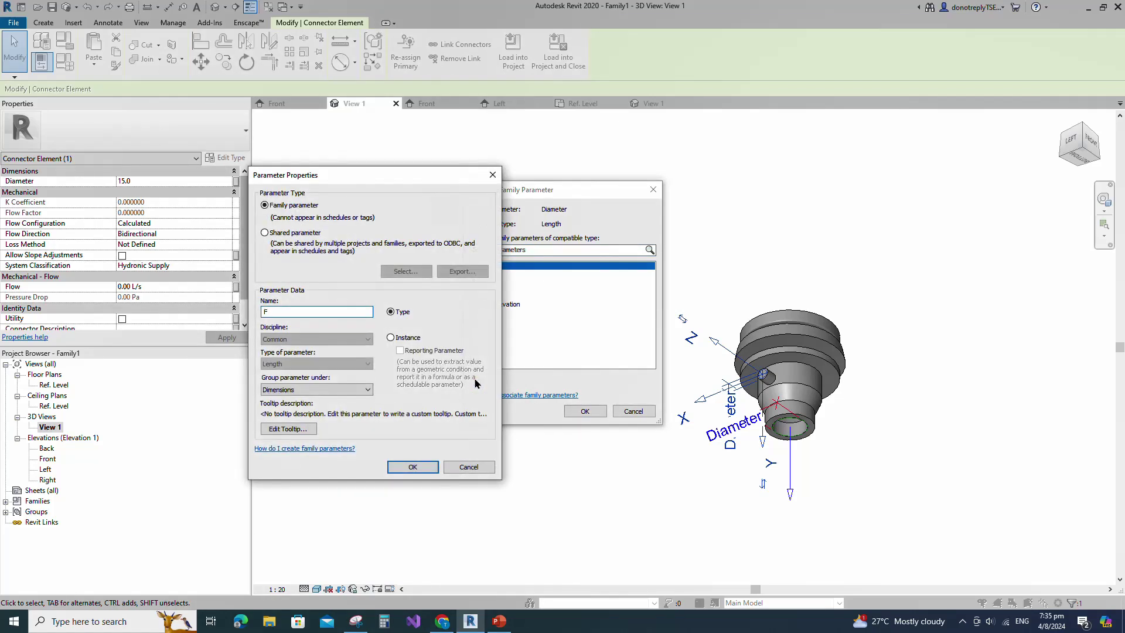
{"action": "type", "text": "F"}
{"action": "left_click", "coordinate": [413, 467]}
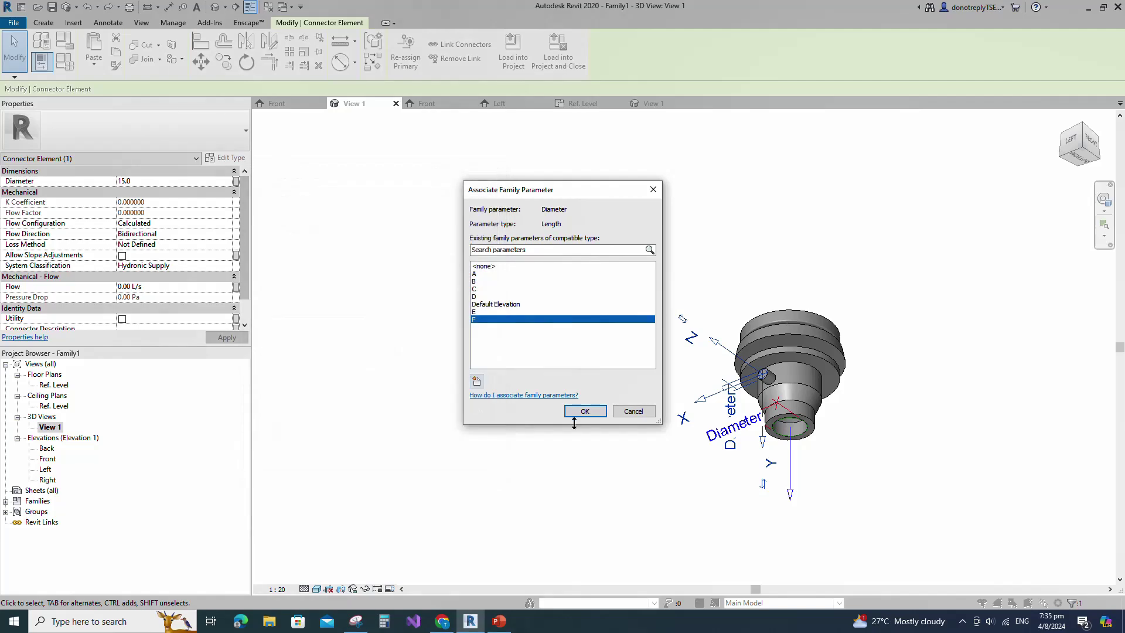
{"action": "left_click", "coordinate": [585, 411]}
Open the family types and move the Cover material parameter above Base Adapter & Pre-Pour
{"action": "middle_click_drag", "start_coordinate": [851, 411], "coordinate": [635, 459], "text": "shift"}
{"action": "scroll", "coordinate": [593, 449], "scroll_direction": "up", "scroll_amount": 2}
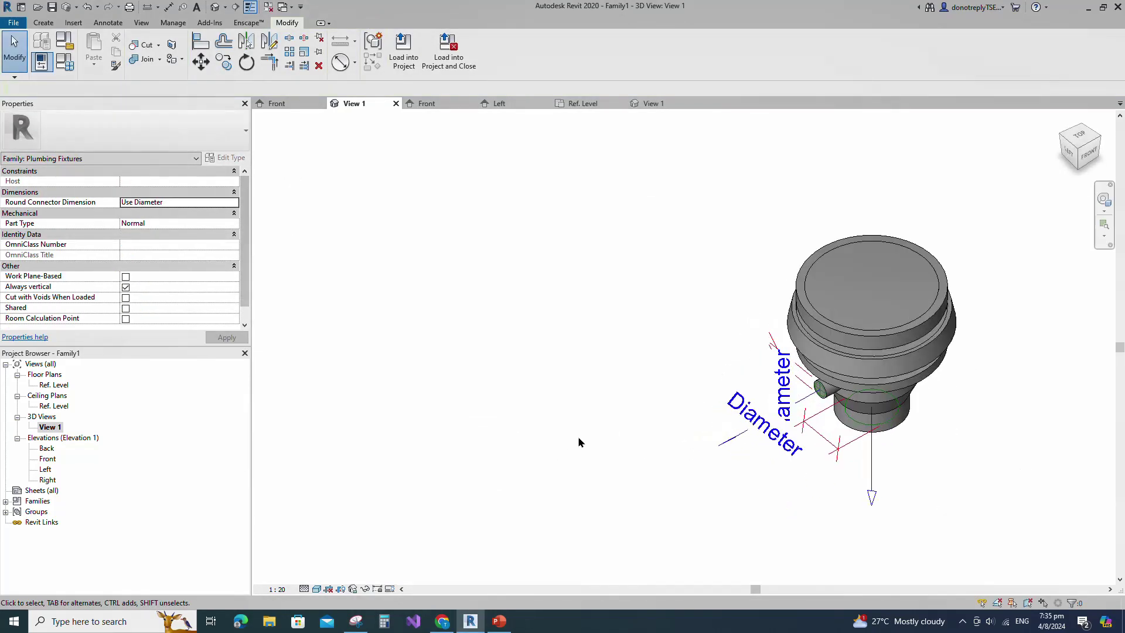
{"action": "left_click", "coordinate": [65, 62]}
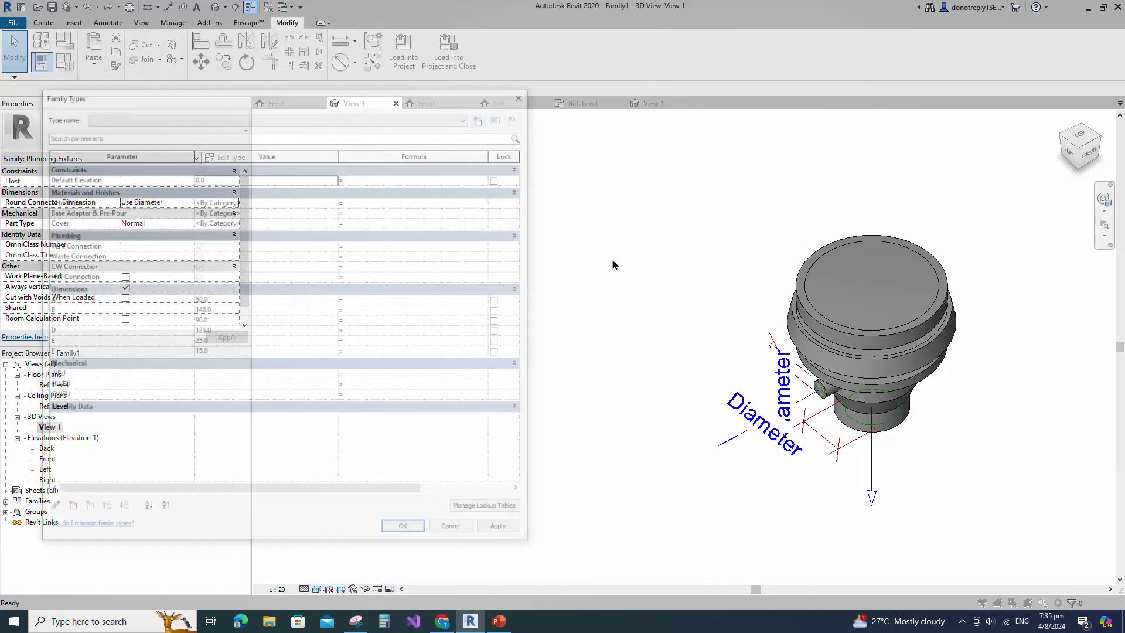
{"action": "left_click", "coordinate": [76, 222]}
{"action": "left_click", "coordinate": [102, 511]}
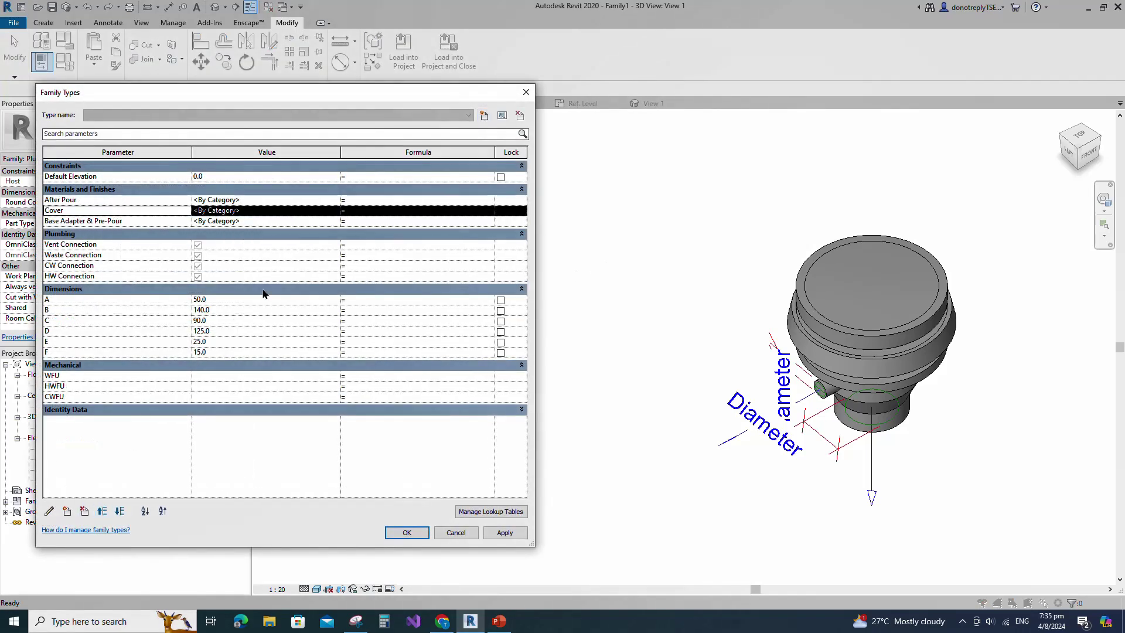
Create a new material named M_Stainless Steel for the After Pour parameter
{"action": "left_click", "coordinate": [336, 201]}
{"action": "left_click", "coordinate": [158, 458]}
{"action": "left_click", "coordinate": [169, 470]}
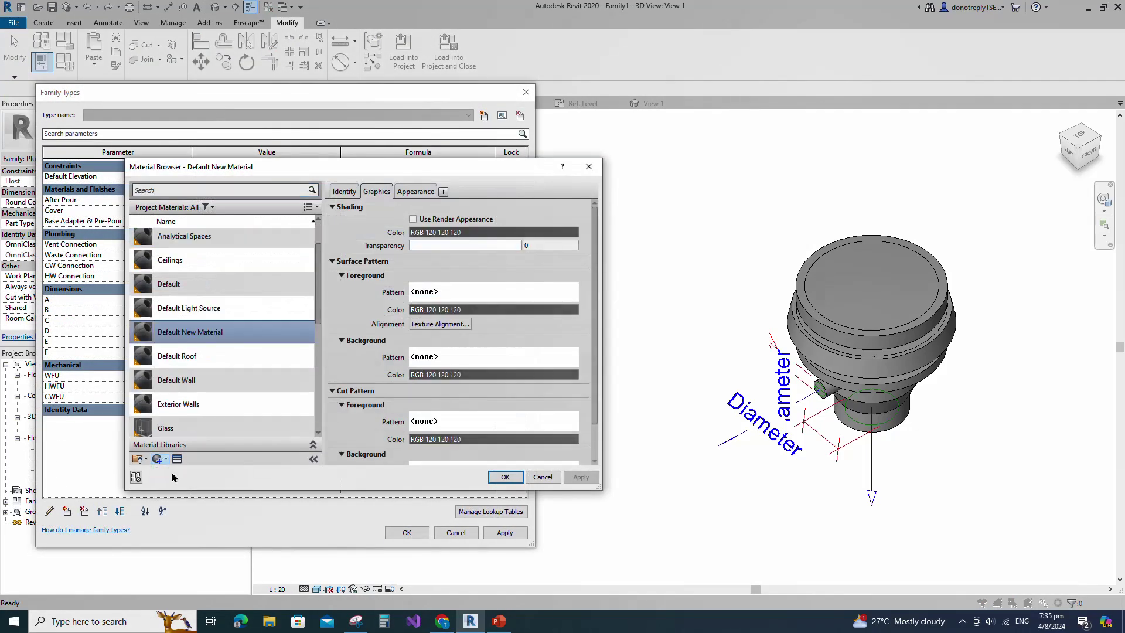
{"action": "right_click", "coordinate": [198, 340]}
{"action": "left_click", "coordinate": [227, 369]}
{"action": "type", "text": "M_Stainless Steel"}
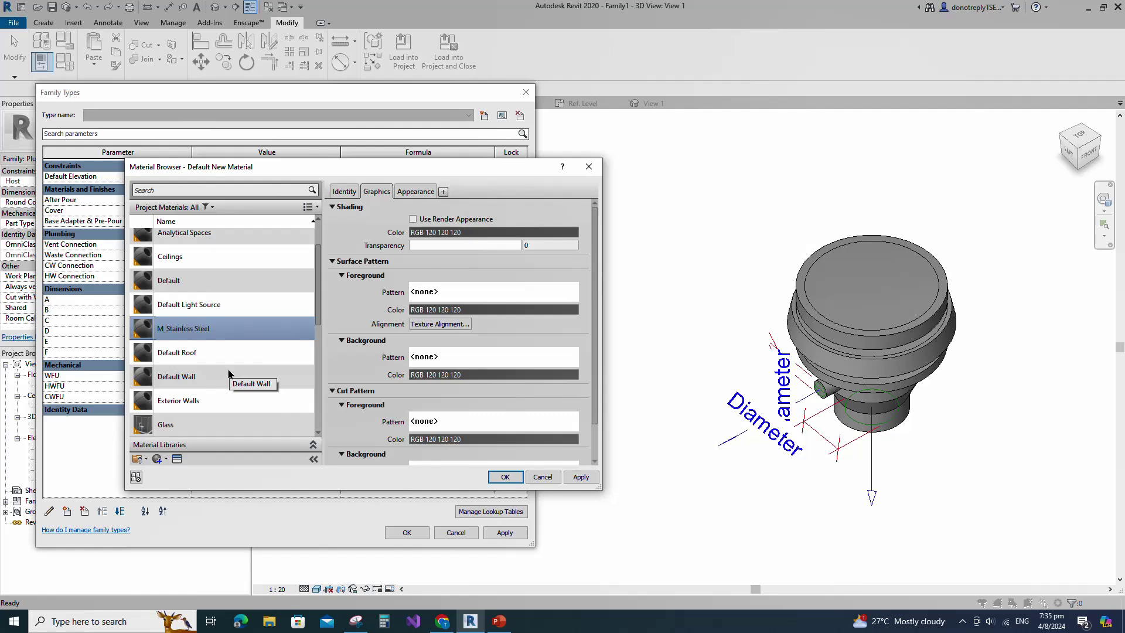
{"action": "left_click", "coordinate": [580, 477]}
Replace the M_Stainless Steel material's appearance with the Stainless Steel - Polished asset from the metal library and duplicate that asset
{"action": "left_click", "coordinate": [177, 458]}
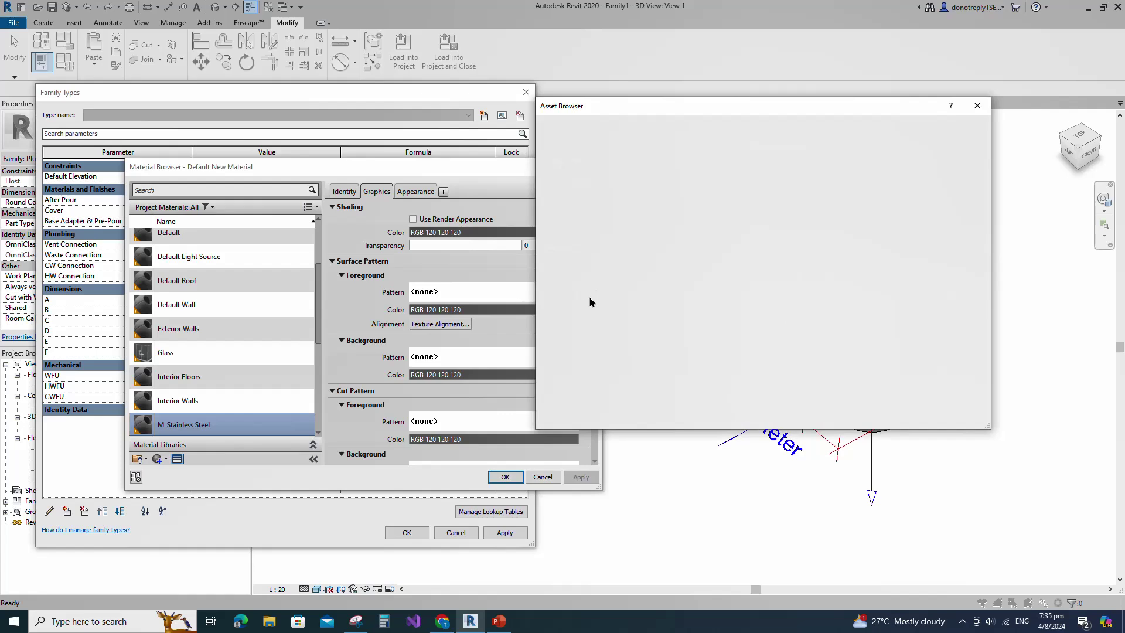
{"action": "left_click", "coordinate": [539, 187]}
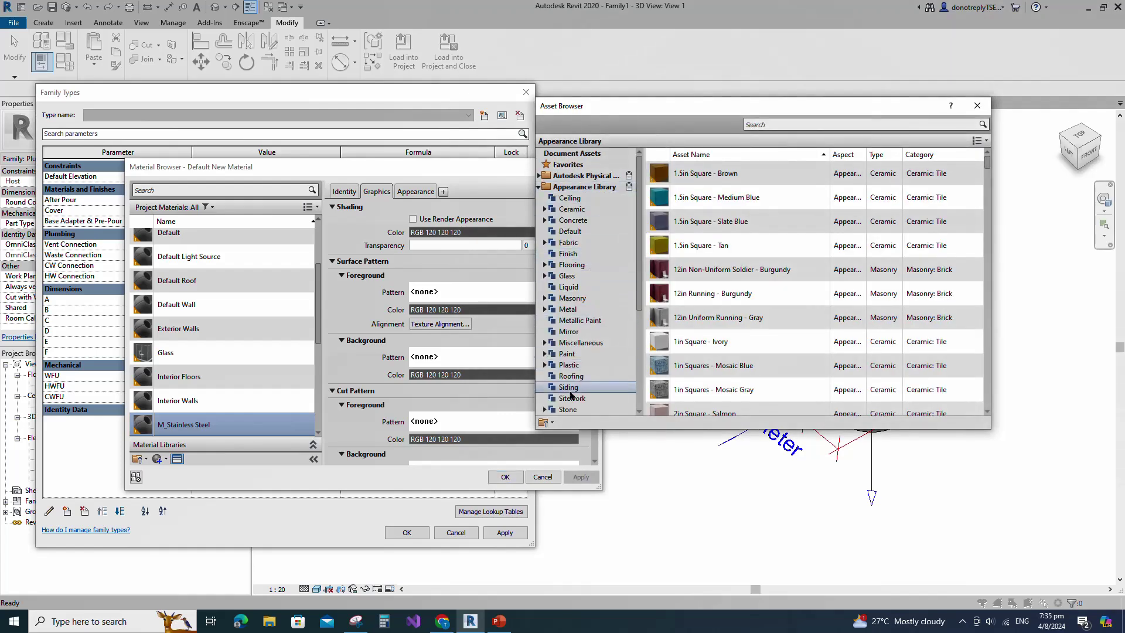
{"action": "left_click", "coordinate": [545, 309]}
{"action": "scroll", "coordinate": [574, 387], "scroll_direction": "down", "scroll_amount": 3}
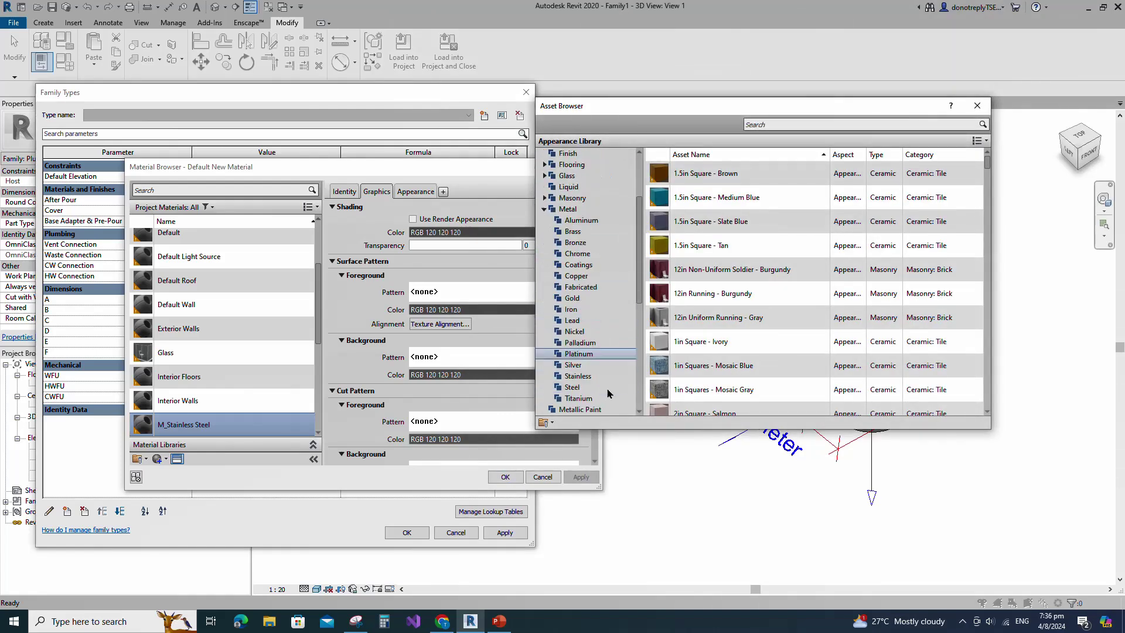
{"action": "left_click", "coordinate": [577, 378]}
{"action": "scroll", "coordinate": [787, 373], "scroll_direction": "down", "scroll_amount": 1}
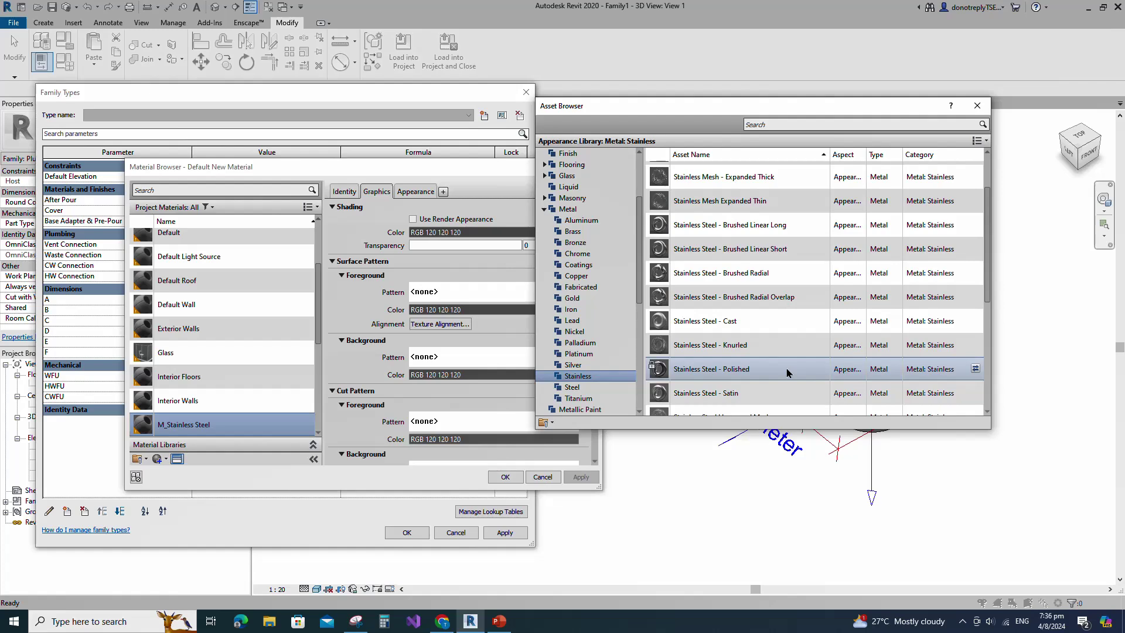
{"action": "left_click", "coordinate": [976, 368]}
{"action": "left_click", "coordinate": [976, 106]}
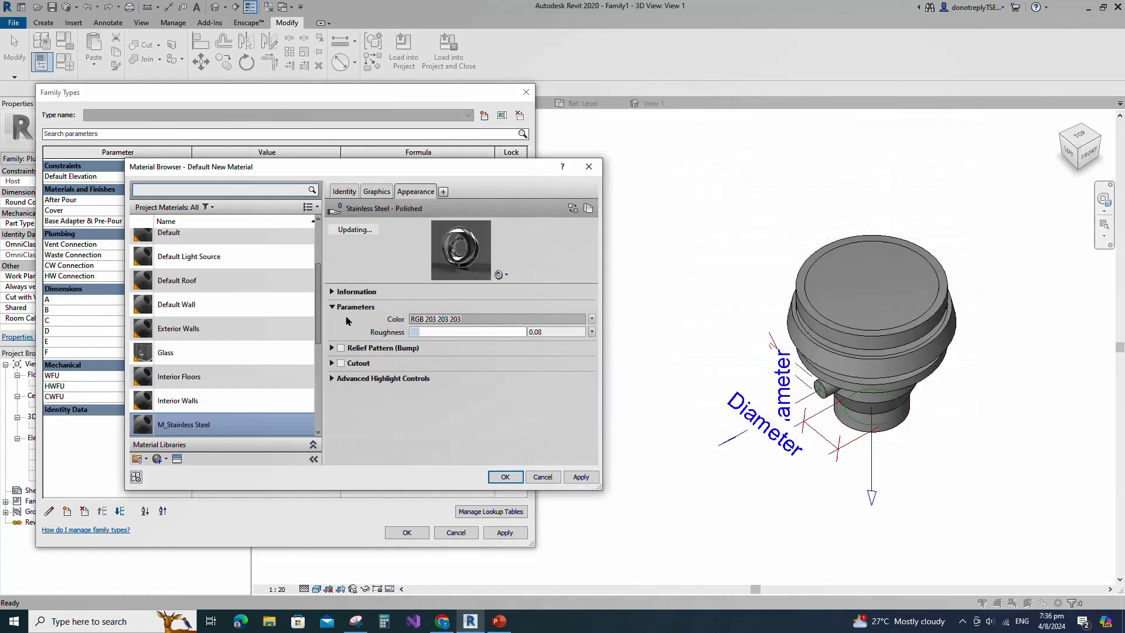
{"action": "left_click", "coordinate": [331, 292]}
{"action": "left_click", "coordinate": [589, 210]}
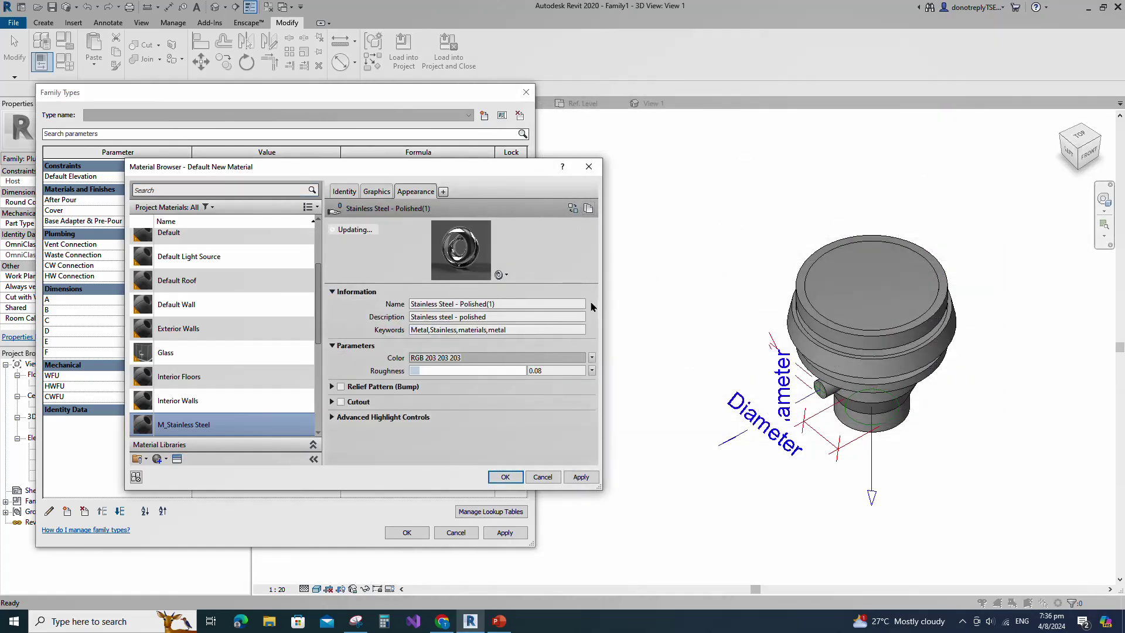
Enable the render appearance for M_Stainless Steel's shading and apply the material to the After Pour parameter
{"action": "left_click", "coordinate": [373, 194]}
{"action": "left_click", "coordinate": [413, 219]}
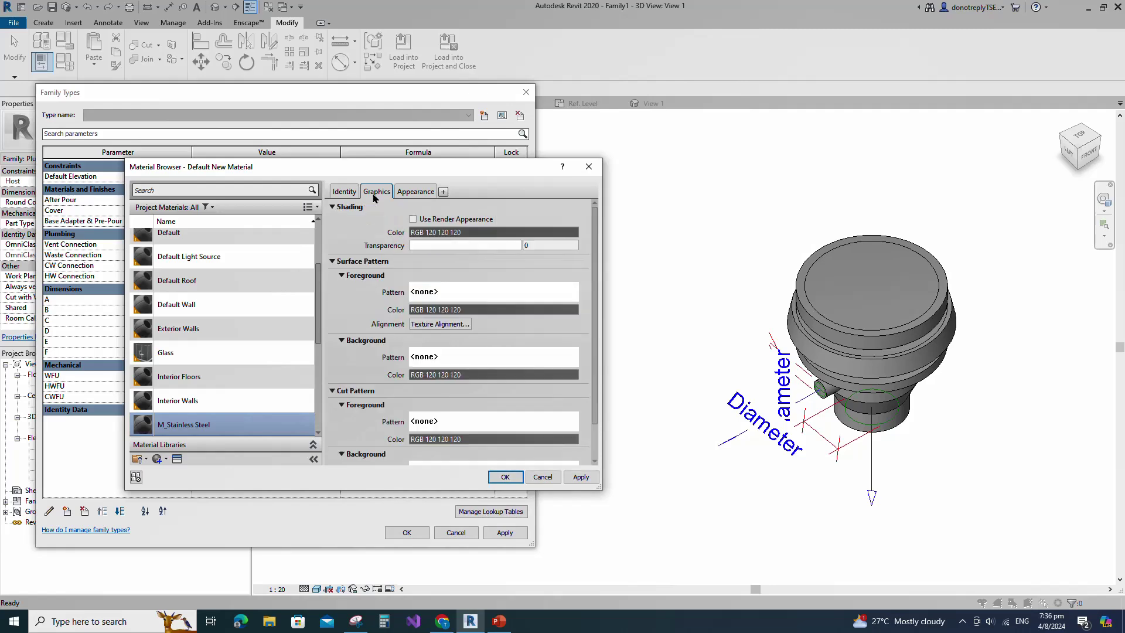
{"action": "left_click", "coordinate": [578, 478]}
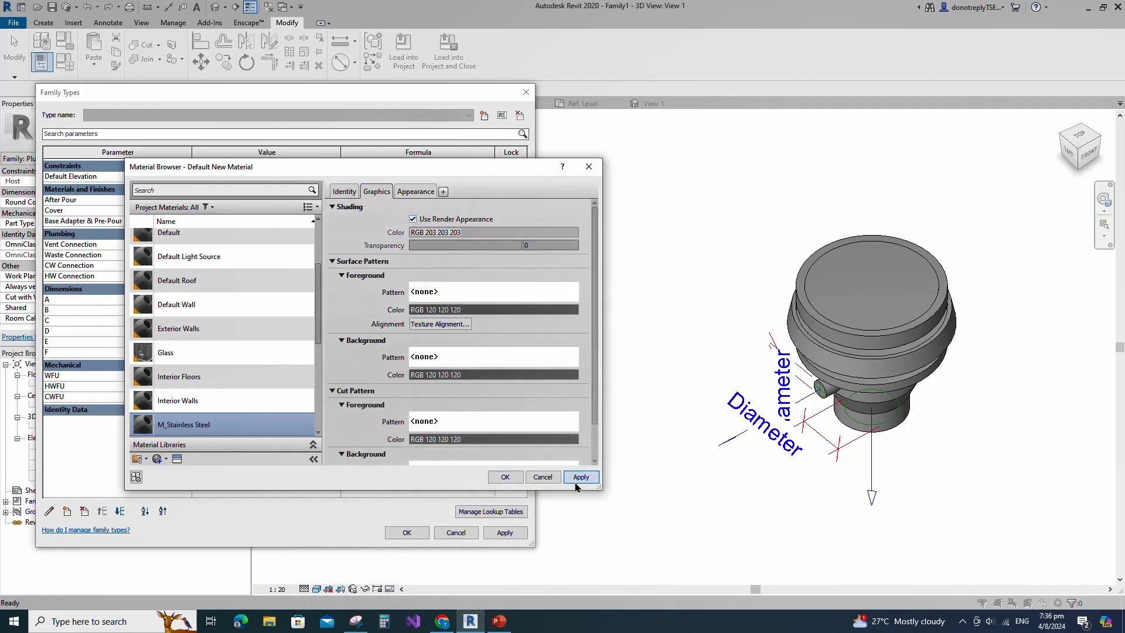
{"action": "left_click", "coordinate": [505, 478]}
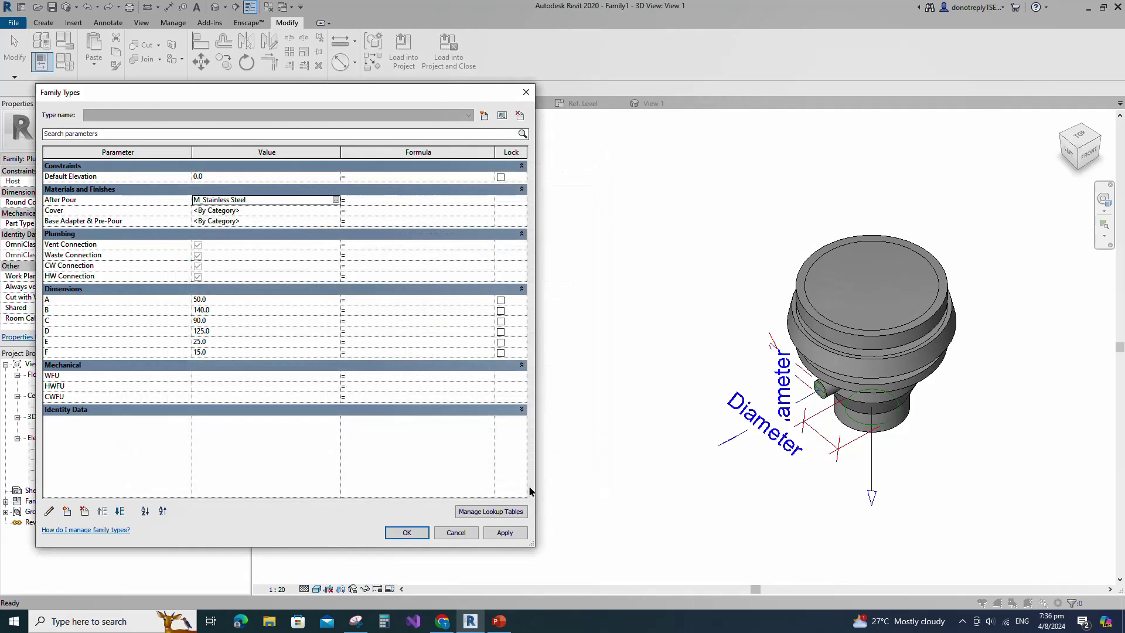
{"action": "left_click", "coordinate": [510, 534]}
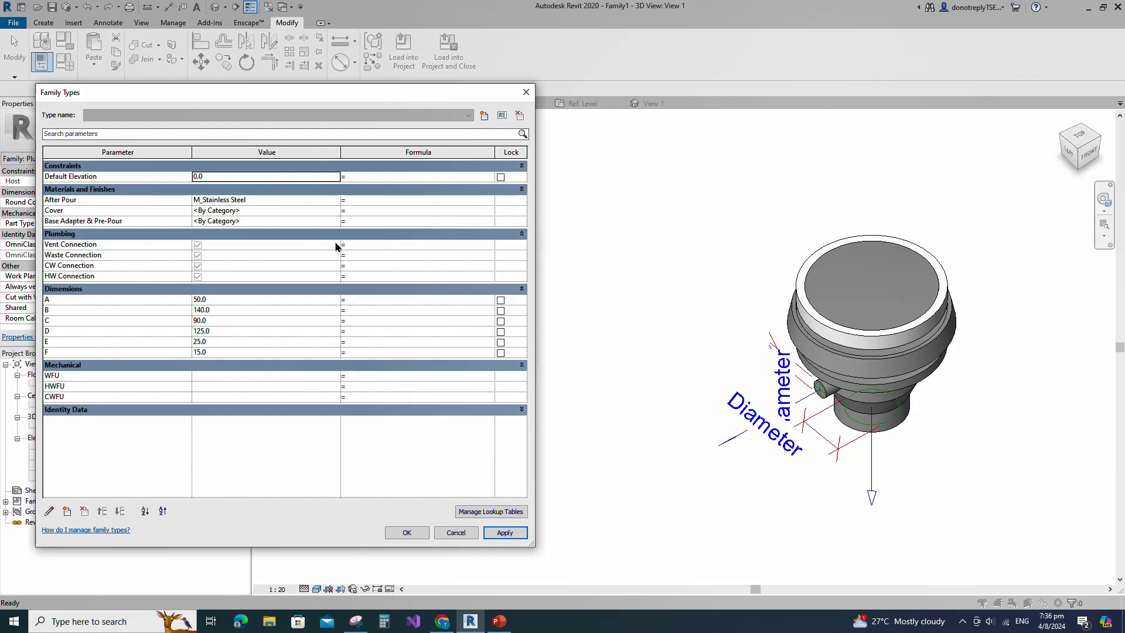
Create a new material named M_Stainless Steel Mesh for the Cover parameter
{"action": "left_click", "coordinate": [328, 210]}
{"action": "left_click", "coordinate": [337, 210]}
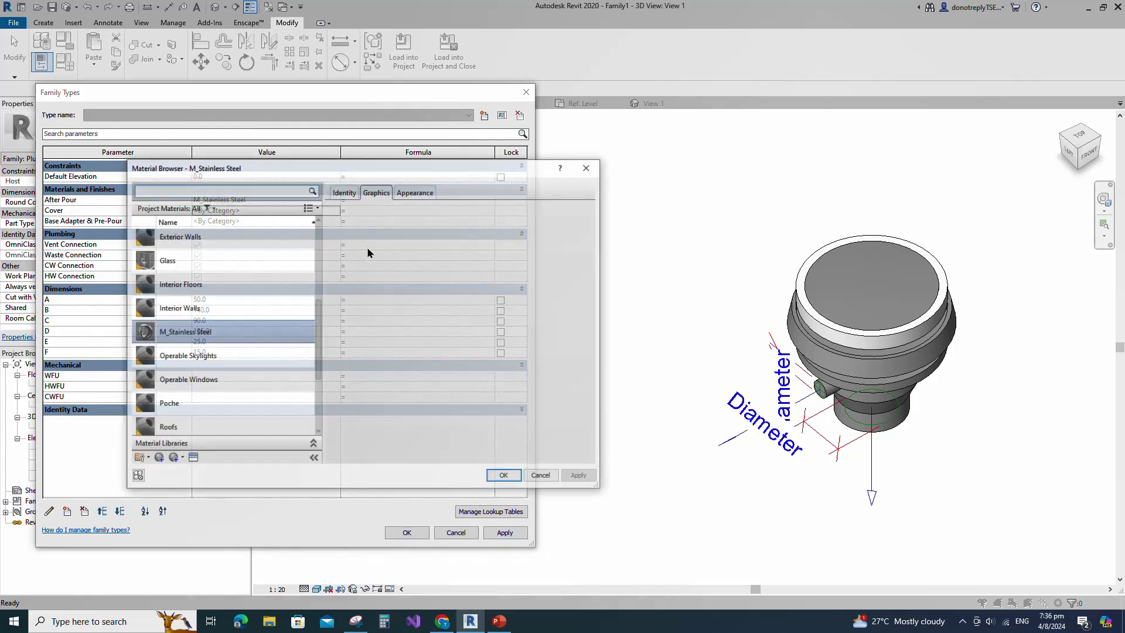
{"action": "left_click", "coordinate": [166, 459]}
{"action": "left_click", "coordinate": [188, 468]}
{"action": "right_click", "coordinate": [186, 328]}
{"action": "left_click", "coordinate": [249, 369]}
{"action": "type", "text": "M_Stainless Steel Mesh"}
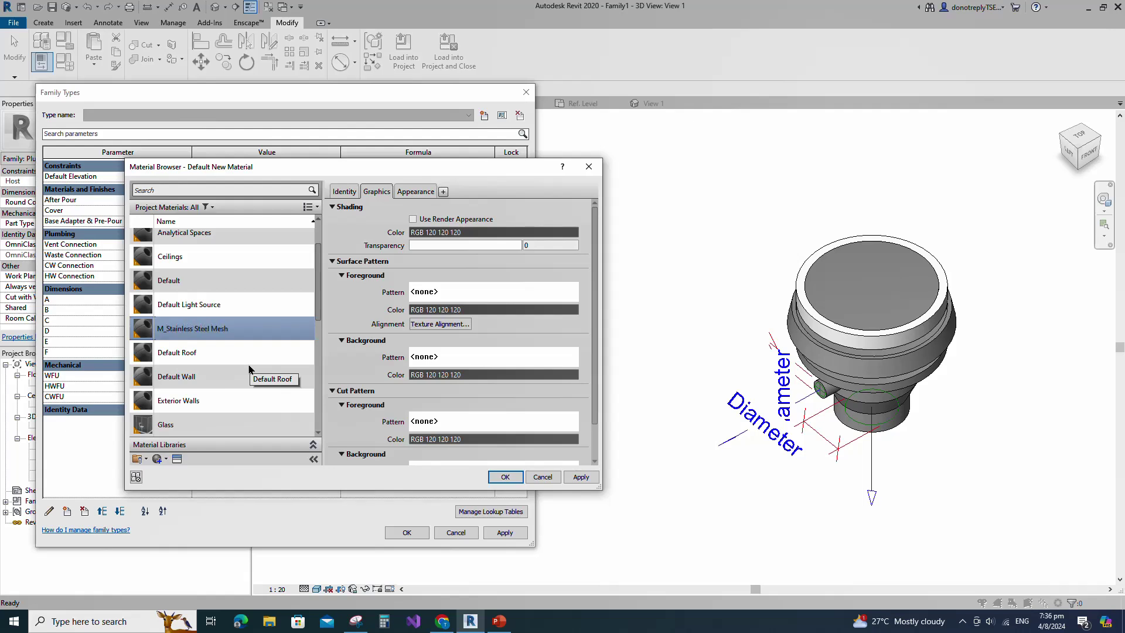
{"action": "left_click", "coordinate": [580, 476]}
Replace the M_Stainless Steel Mesh material's appearance with the Stainless Steel Mesh - Holes Small asset from the stainless metal library and duplicate that asset
{"action": "left_click", "coordinate": [177, 459]}
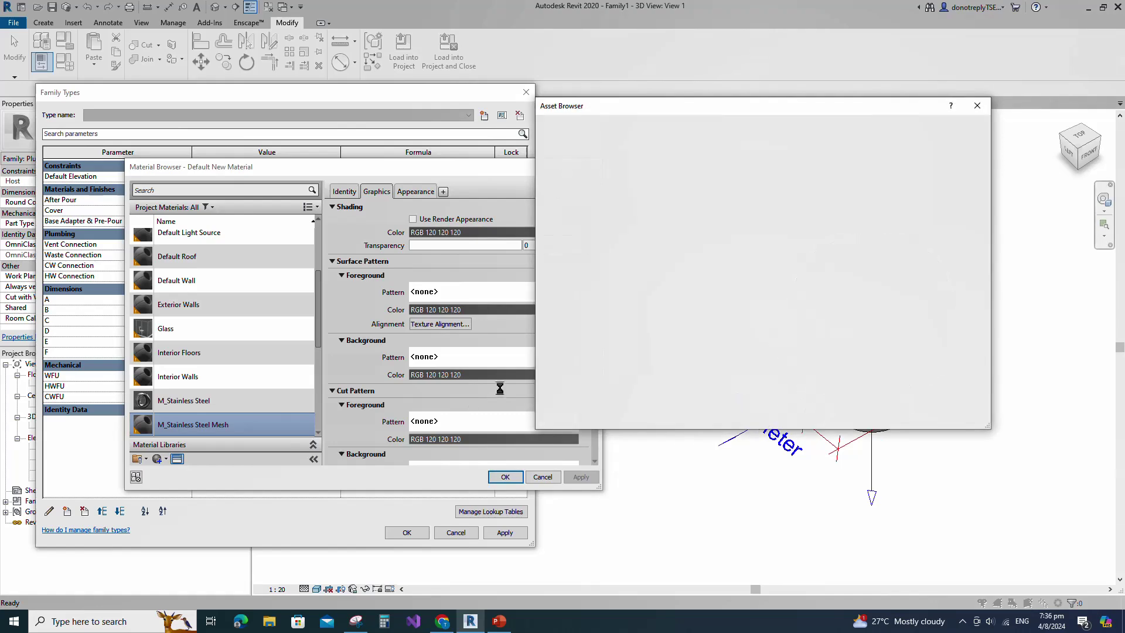
{"action": "left_click", "coordinate": [539, 187]}
{"action": "left_click", "coordinate": [545, 309]}
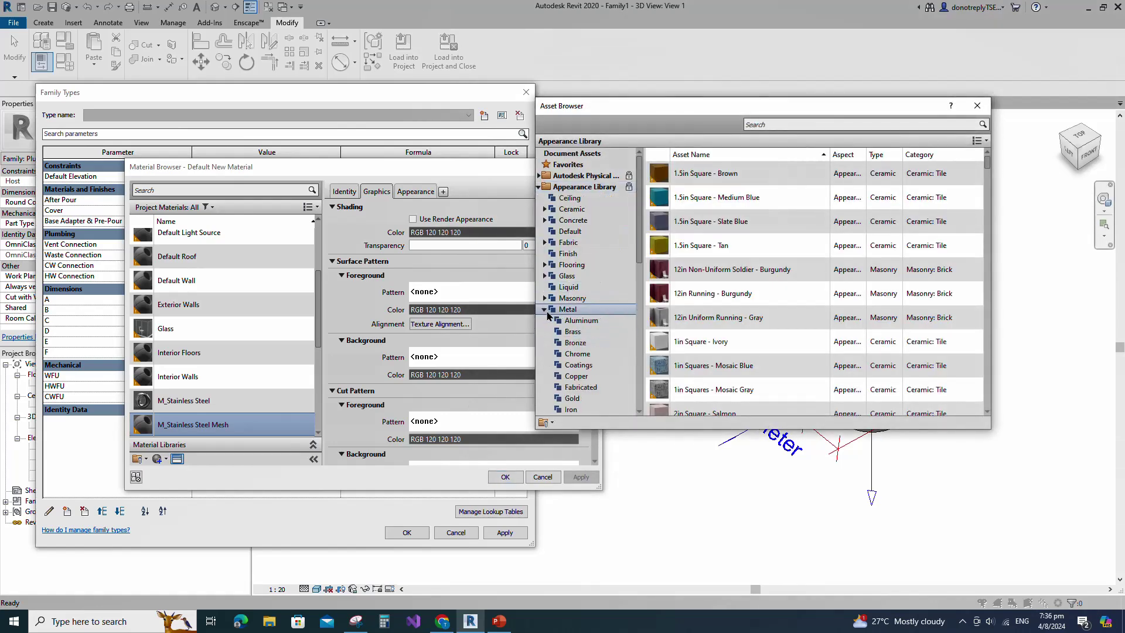
{"action": "scroll", "coordinate": [577, 321], "scroll_direction": "down", "scroll_amount": 2}
{"action": "scroll", "coordinate": [593, 354], "scroll_direction": "down", "scroll_amount": 1}
{"action": "left_click", "coordinate": [577, 377]}
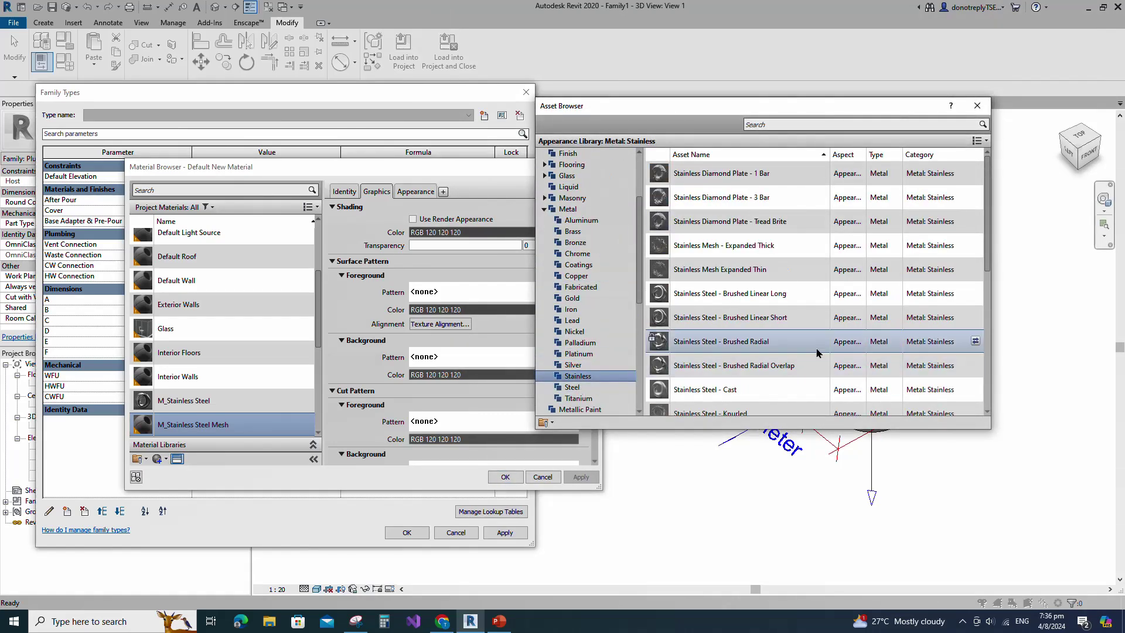
{"action": "scroll", "coordinate": [809, 346], "scroll_direction": "down", "scroll_amount": 3}
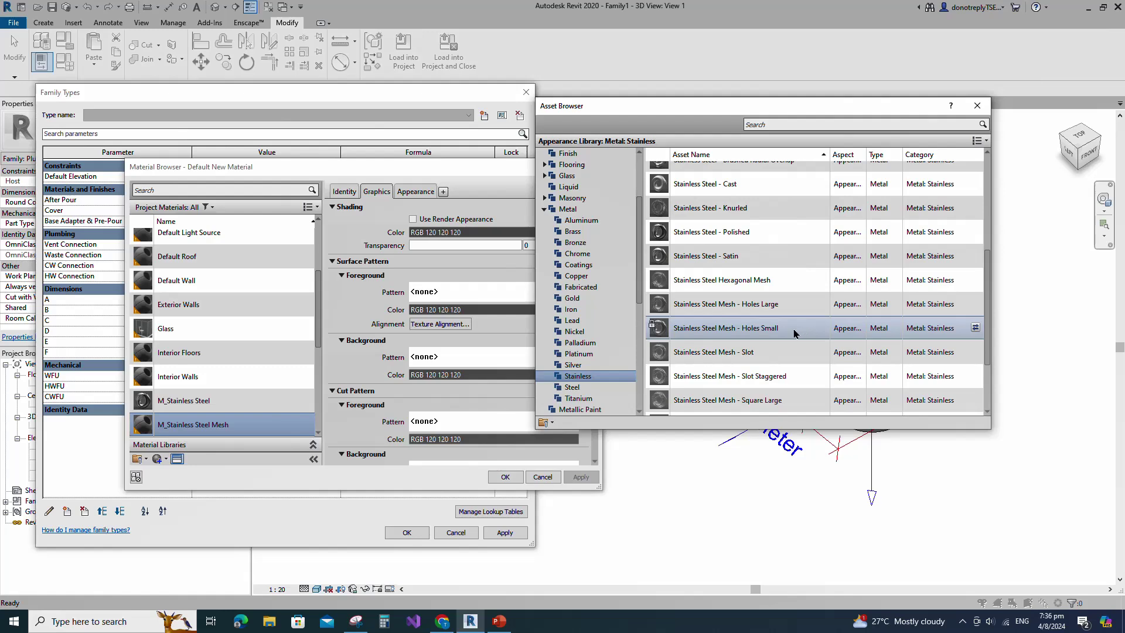
{"action": "left_click", "coordinate": [975, 327]}
{"action": "left_click", "coordinate": [977, 105]}
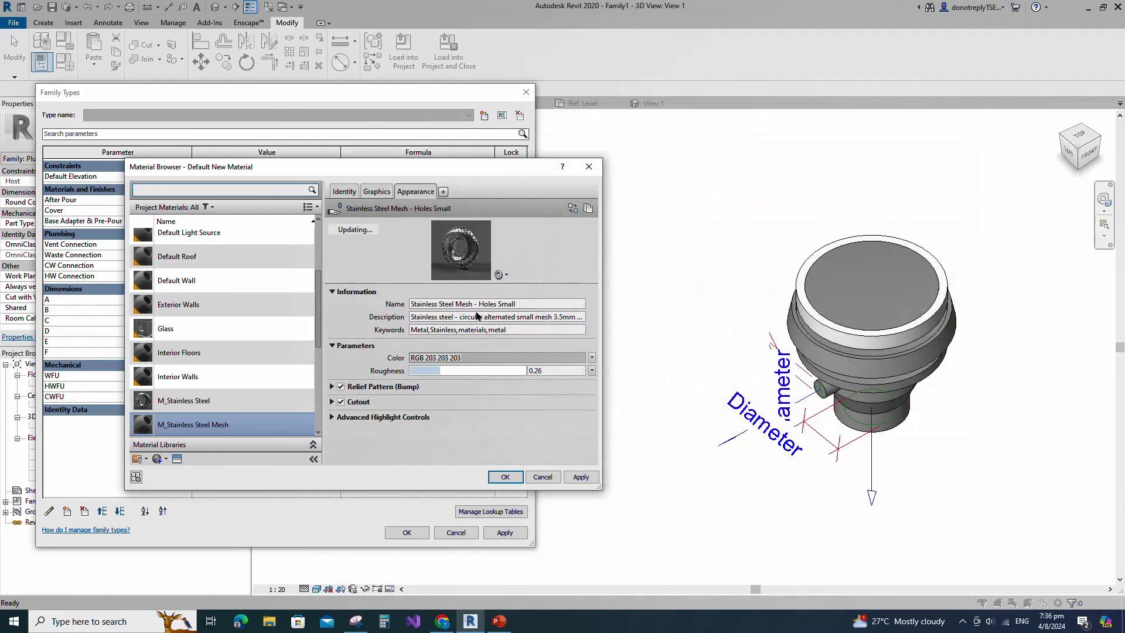
{"action": "left_click", "coordinate": [589, 210]}
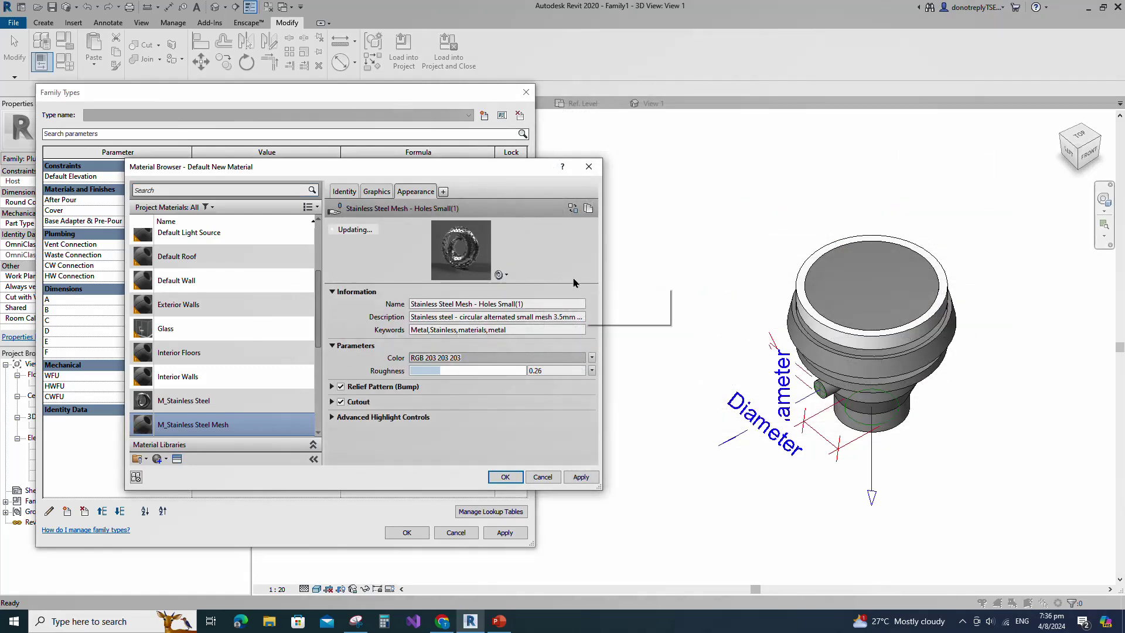
{"action": "left_click", "coordinate": [377, 193]}
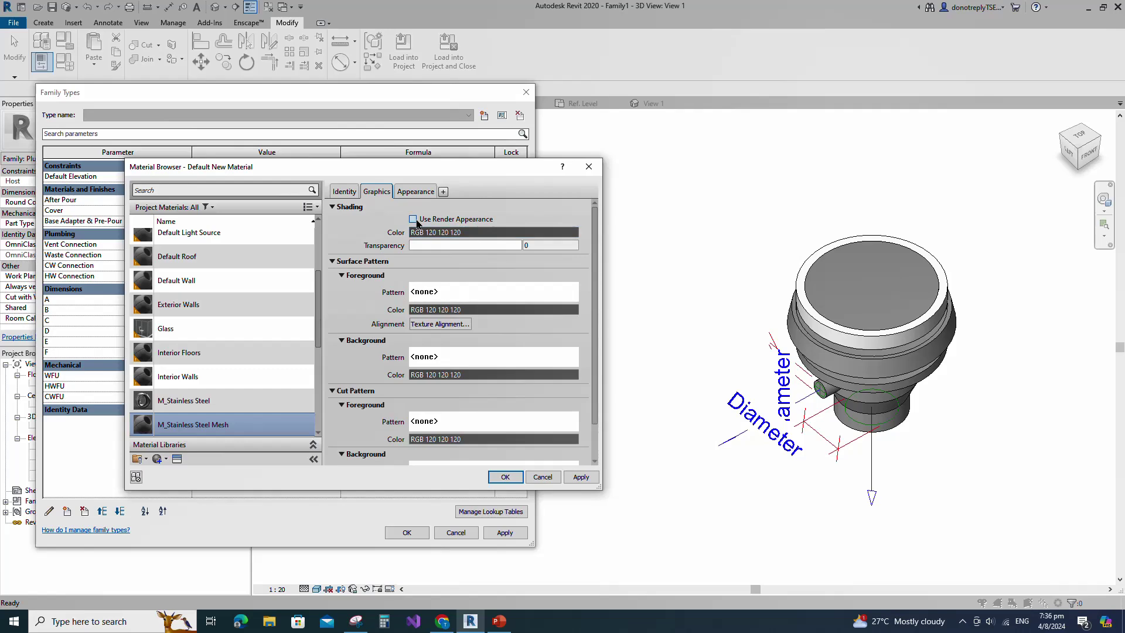
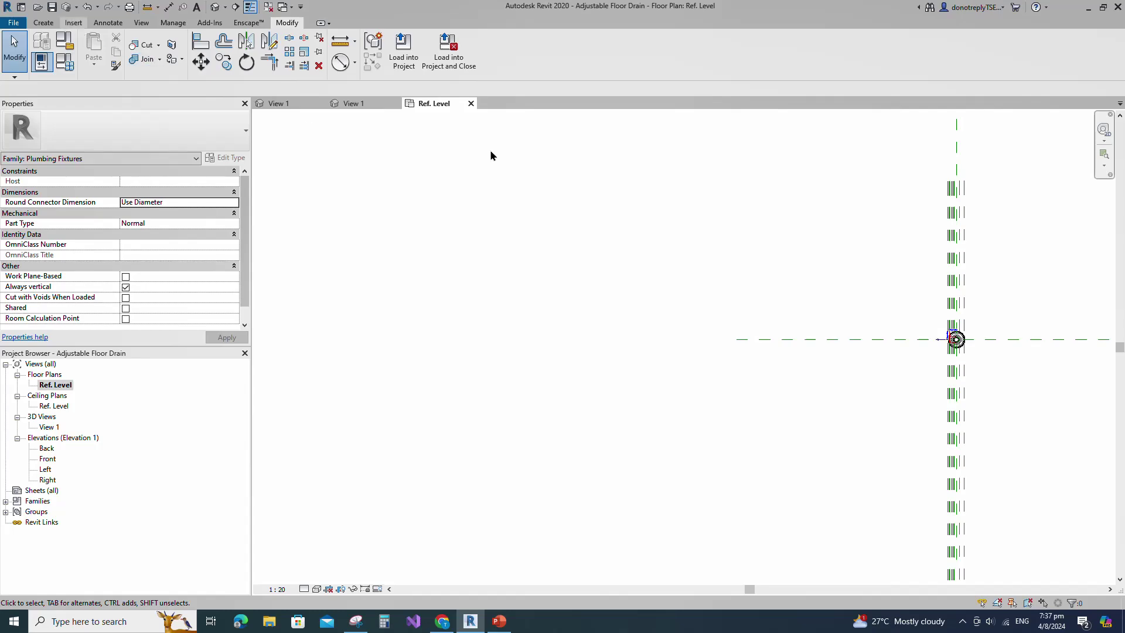
Import the Dimension PNG image from the Adjustable Floor Drain folder and place it in the Ref. Level plan
{"action": "left_click", "coordinate": [73, 22]}
{"action": "left_click", "coordinate": [389, 52]}
{"action": "left_click", "coordinate": [642, 322]}
{"action": "left_click", "coordinate": [455, 87]}
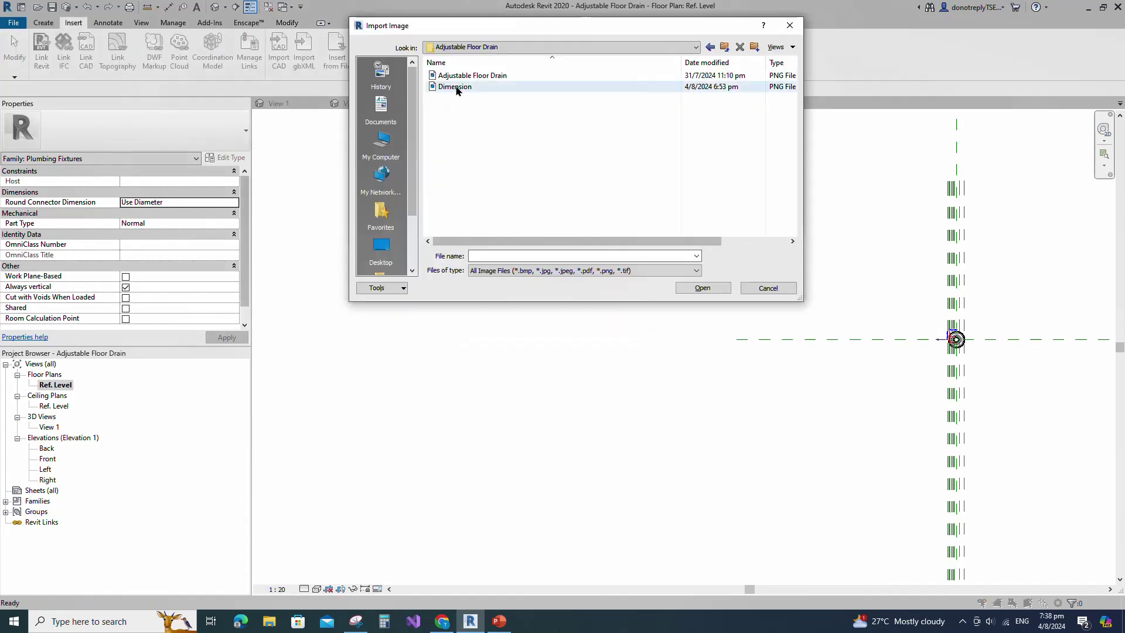
{"action": "left_click", "coordinate": [703, 288]}
{"action": "left_click", "coordinate": [743, 233]}
Scale the dimension table image down to about 9020 mm wide and move it above the drain's centre
{"action": "scroll", "coordinate": [727, 305], "scroll_direction": "down", "scroll_amount": 1}
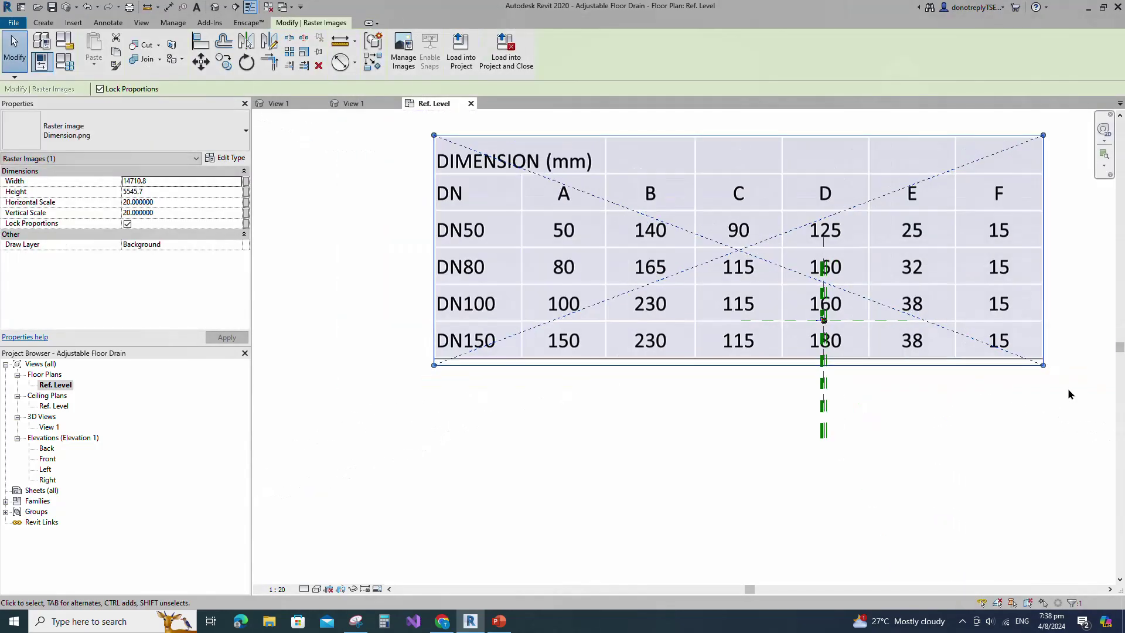
{"action": "left_click_drag", "start_coordinate": [1045, 366], "coordinate": [808, 276]}
{"action": "left_click_drag", "start_coordinate": [670, 233], "coordinate": [833, 257]}
{"action": "scroll", "coordinate": [485, 258], "scroll_direction": "up", "scroll_amount": 1}
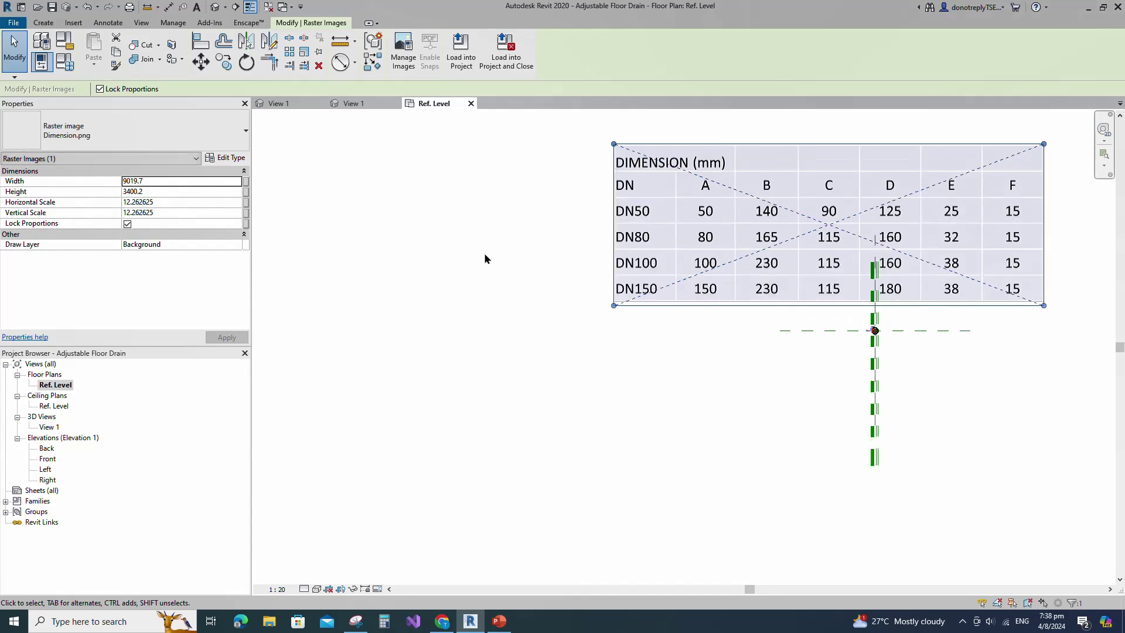
Create a family type named DN 50mm with the current dimension values and apply it
{"action": "left_click", "coordinate": [65, 61]}
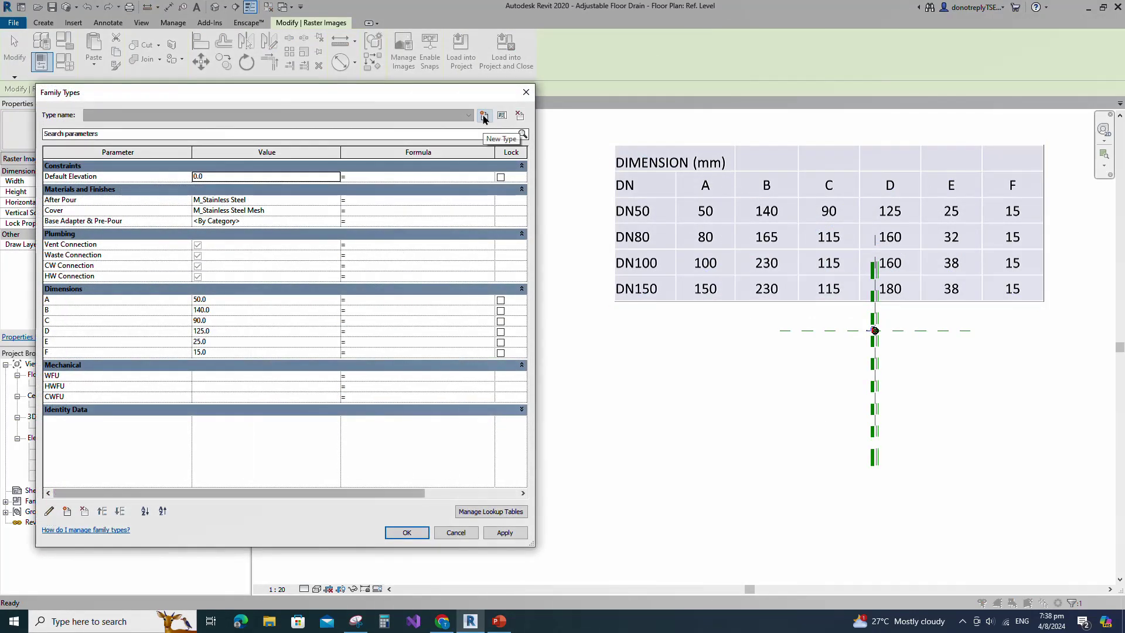
{"action": "left_click", "coordinate": [484, 115]}
{"action": "type", "text": "DN"}
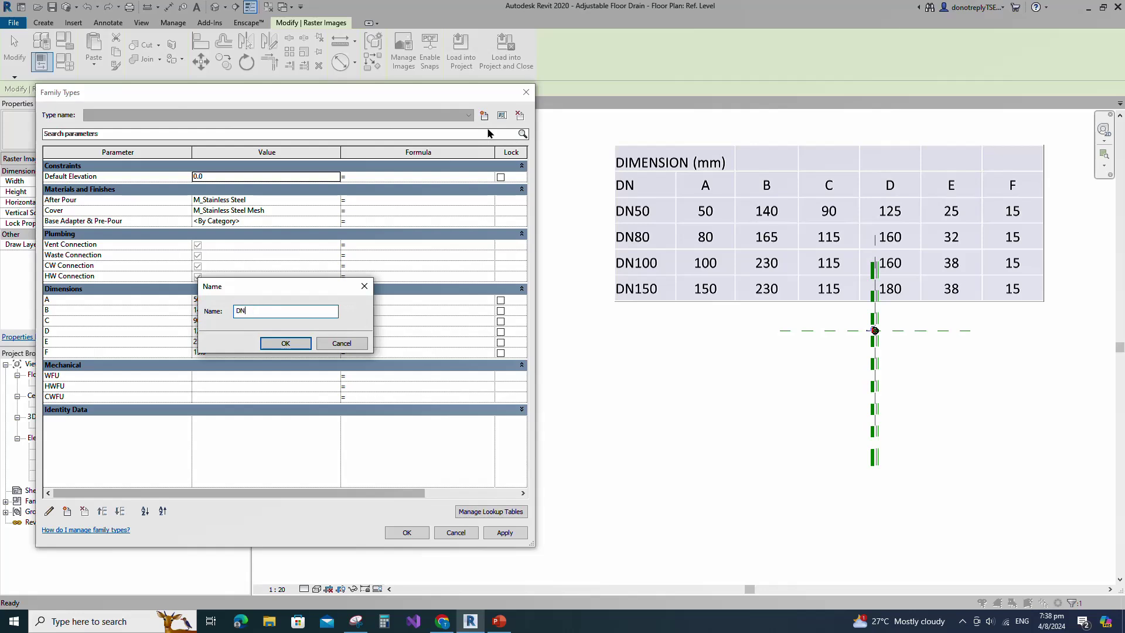
{"action": "type", "text": " 50mm"}
{"action": "left_click_drag", "start_coordinate": [269, 311], "coordinate": [217, 317]}
{"action": "left_click", "coordinate": [284, 343]}
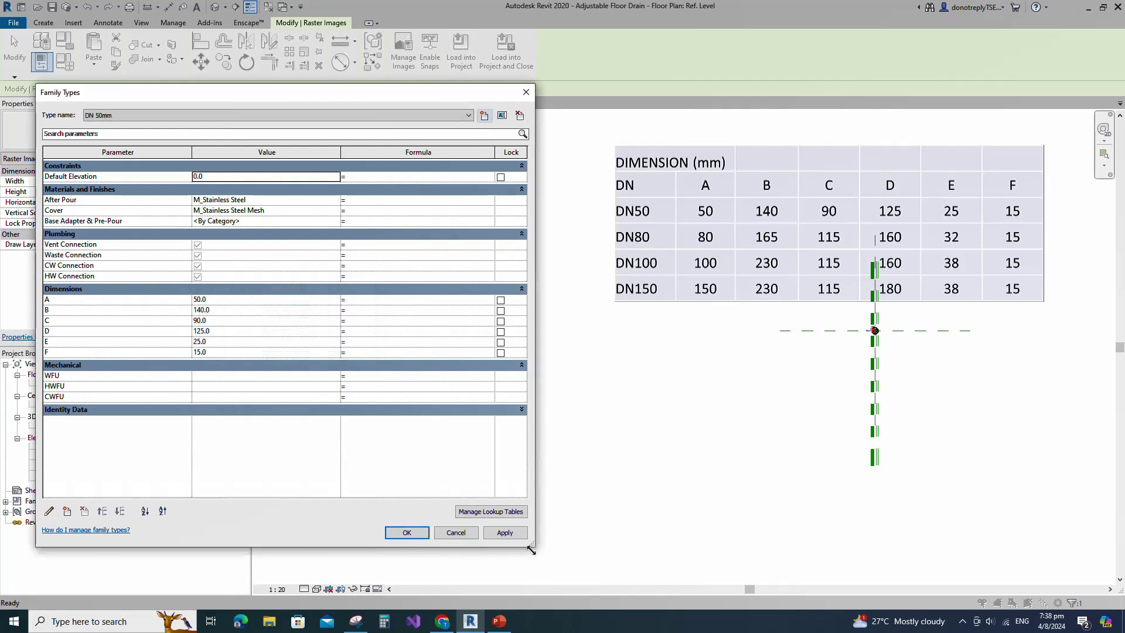
{"action": "left_click", "coordinate": [507, 533]}
Create a second family type named DN 80mm
{"action": "left_click", "coordinate": [484, 116]}
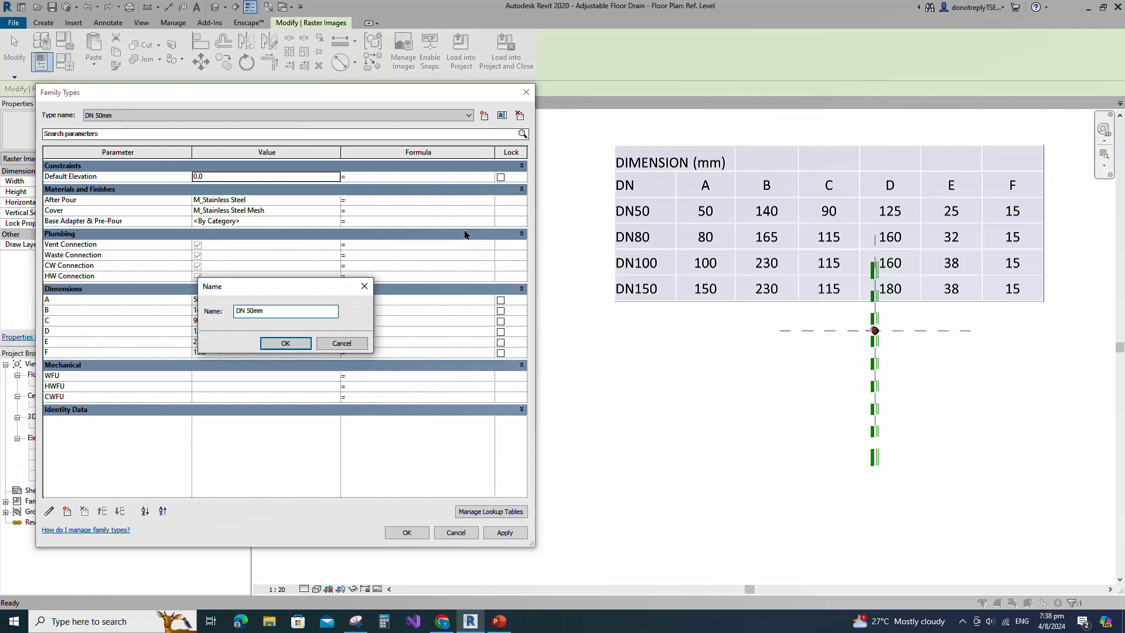
{"action": "left_click", "coordinate": [250, 311]}
{"action": "key", "text": "BackSpace"}
{"action": "type", "text": "8"}
{"action": "left_click", "coordinate": [285, 344]}
Set the DN 80mm type's dimensions to A 80, B 165, C 115, D 160 and E 32, and apply them
{"action": "left_click", "coordinate": [202, 300]}
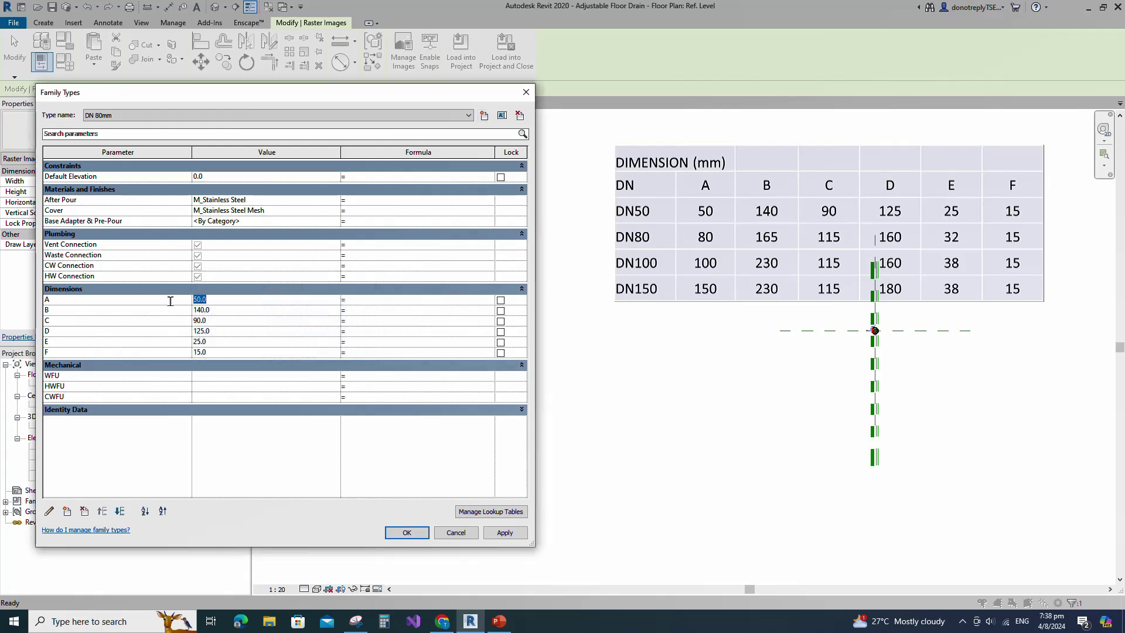
{"action": "type", "text": "80"}
{"action": "left_click", "coordinate": [200, 310]}
{"action": "type", "text": "165"}
{"action": "left_click", "coordinate": [212, 320]}
{"action": "type", "text": "115"}
{"action": "left_click_drag", "start_coordinate": [212, 332], "coordinate": [109, 330]}
{"action": "type", "text": "160"}
{"action": "left_click_drag", "start_coordinate": [214, 343], "coordinate": [161, 344]}
{"action": "type", "text": "32"}
{"action": "left_click", "coordinate": [498, 532]}
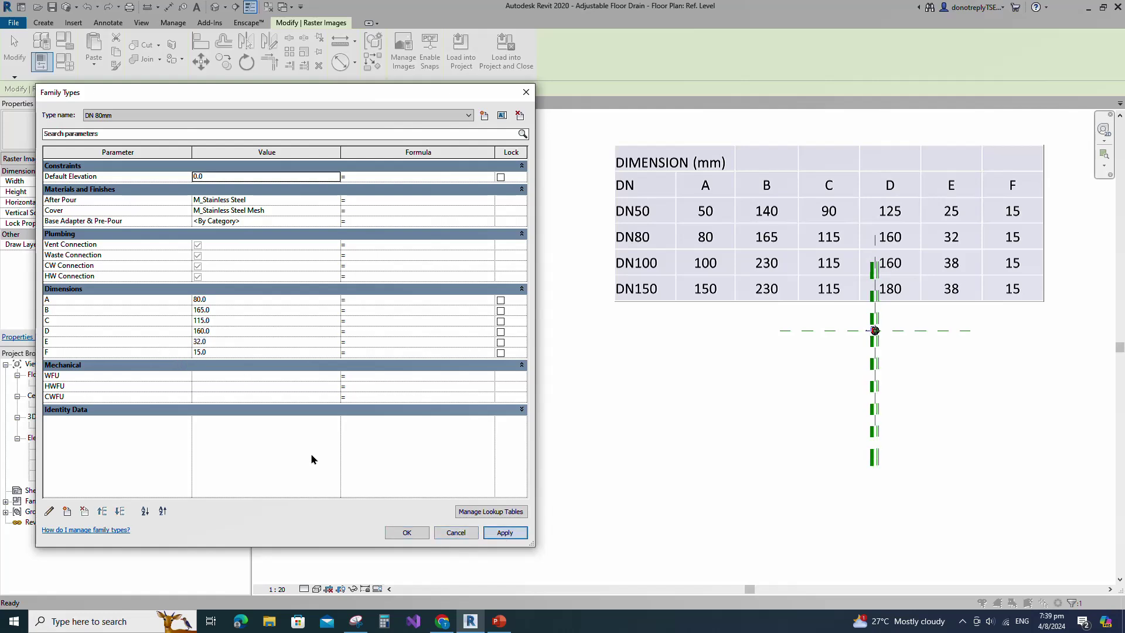
Create a DN 100mm family type with A set to 100, B to 230 and E to 38, and apply it
{"action": "left_click", "coordinate": [484, 114]}
{"action": "type", "text": "DN 50mm"}
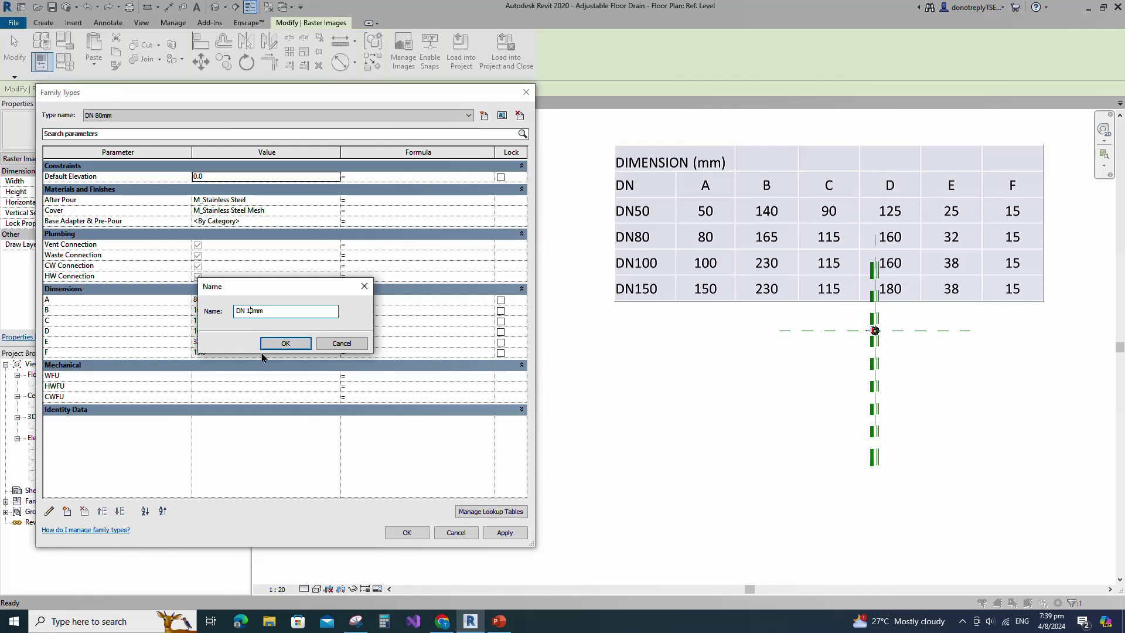
{"action": "left_click", "coordinate": [281, 349]}
{"action": "left_click", "coordinate": [200, 298]}
{"action": "type", "text": "100"}
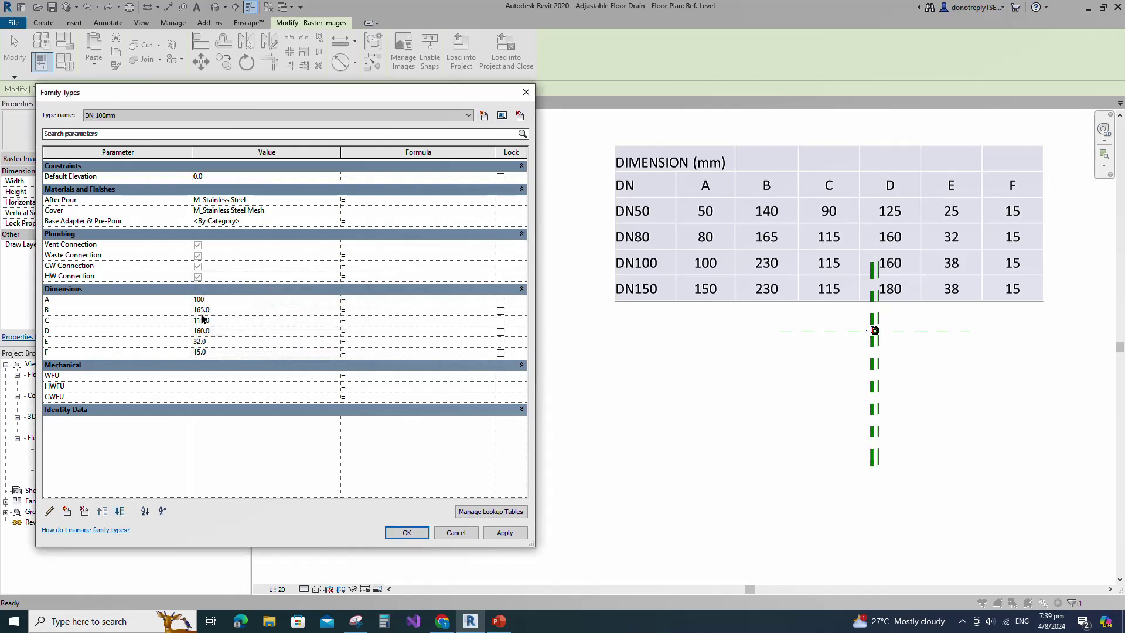
{"action": "left_click", "coordinate": [151, 310]}
{"action": "type", "text": "230"}
{"action": "left_click_drag", "start_coordinate": [208, 342], "coordinate": [124, 342]}
{"action": "type", "text": "38"}
{"action": "left_click", "coordinate": [505, 534]}
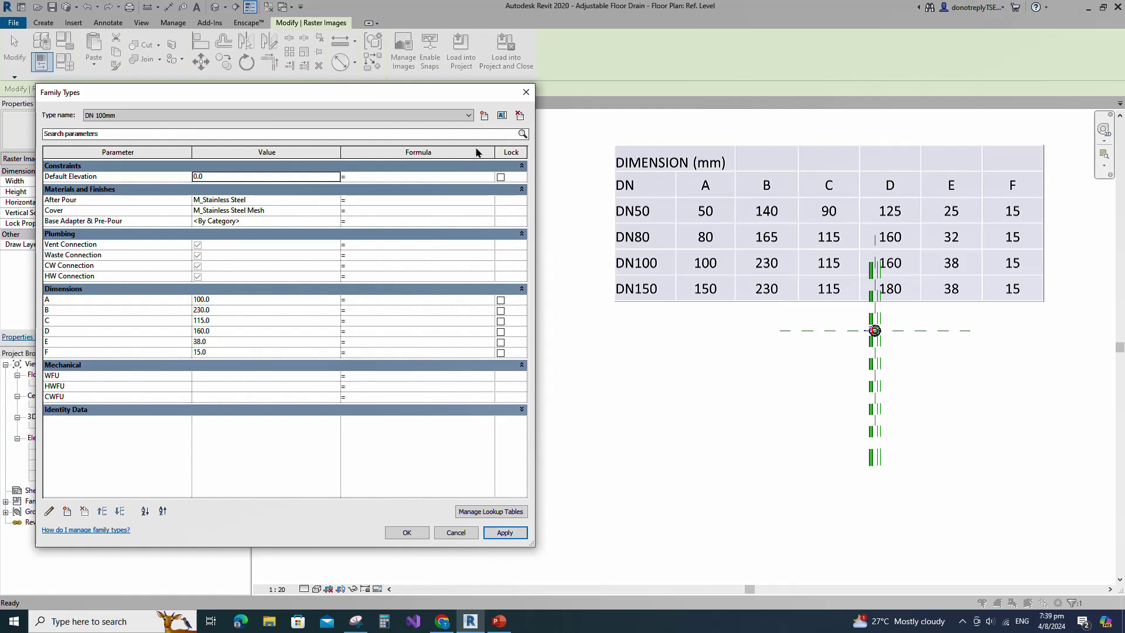
Create a DN 150mm family type with A set to 150 and D to 180, and close the family types
{"action": "left_click", "coordinate": [484, 117]}
{"action": "type", "text": "DN 50mm"}
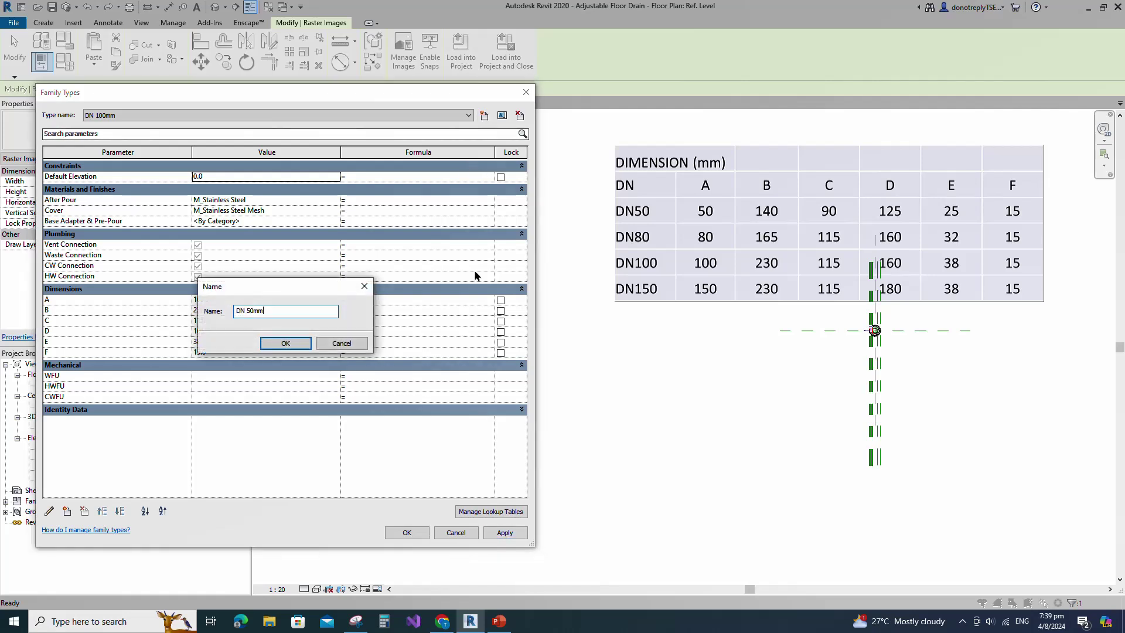
{"action": "left_click", "coordinate": [247, 310]}
{"action": "type", "text": "1"}
{"action": "left_click", "coordinate": [286, 343]}
{"action": "left_click", "coordinate": [202, 299]}
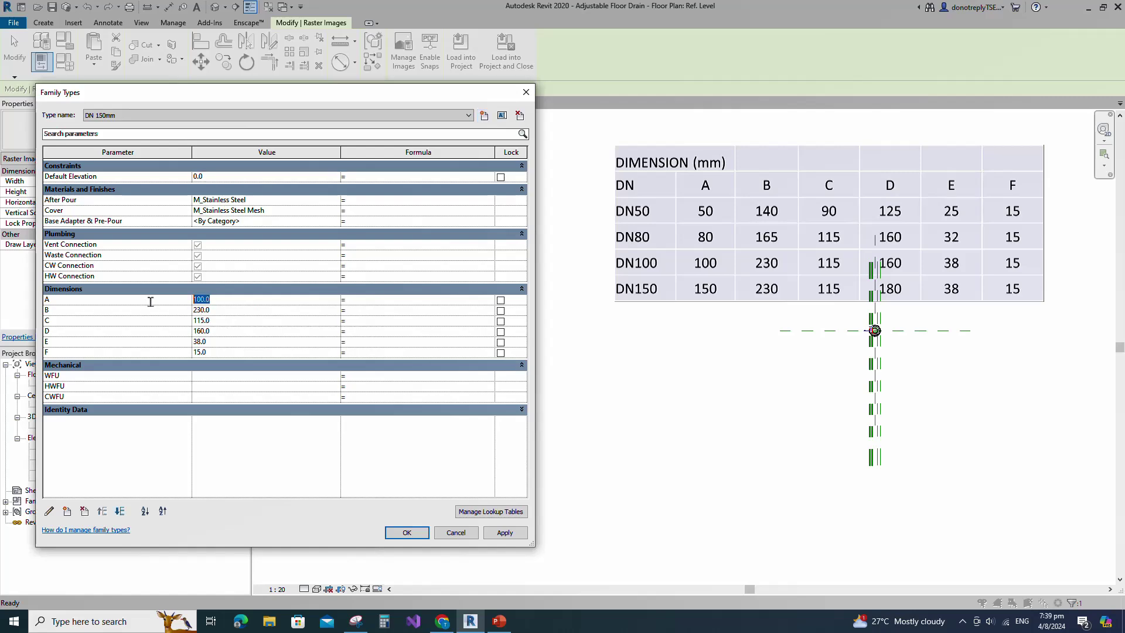
{"action": "type", "text": "150"}
{"action": "left_click", "coordinate": [205, 332]}
{"action": "type", "text": "180"}
{"action": "left_click", "coordinate": [504, 532]}
{"action": "left_click", "coordinate": [407, 532]}
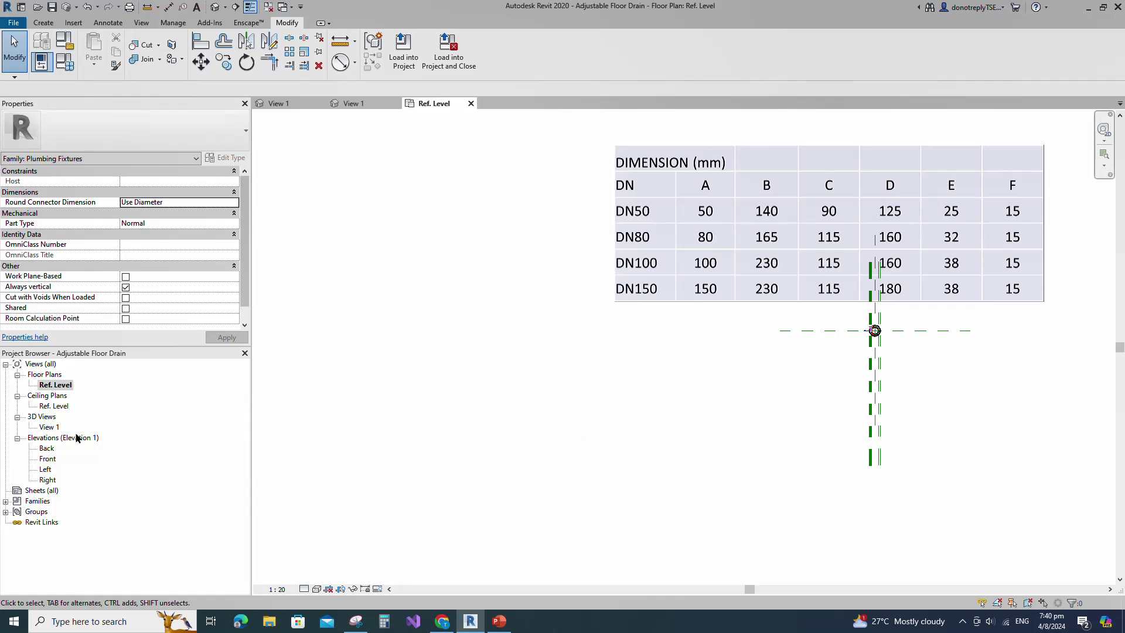
Open the 3D view and apply the DN 50mm type to check how the drain resizes
{"action": "double_click", "coordinate": [54, 427]}
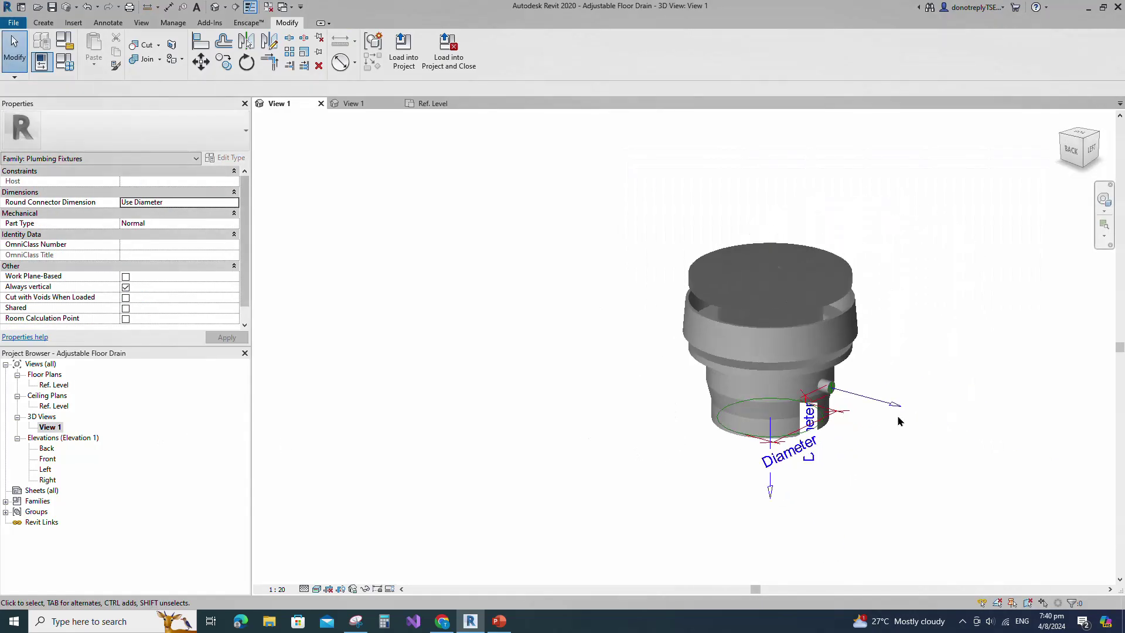
{"action": "middle_click_drag", "start_coordinate": [900, 420], "coordinate": [962, 474], "text": "shift"}
{"action": "left_click", "coordinate": [64, 62]}
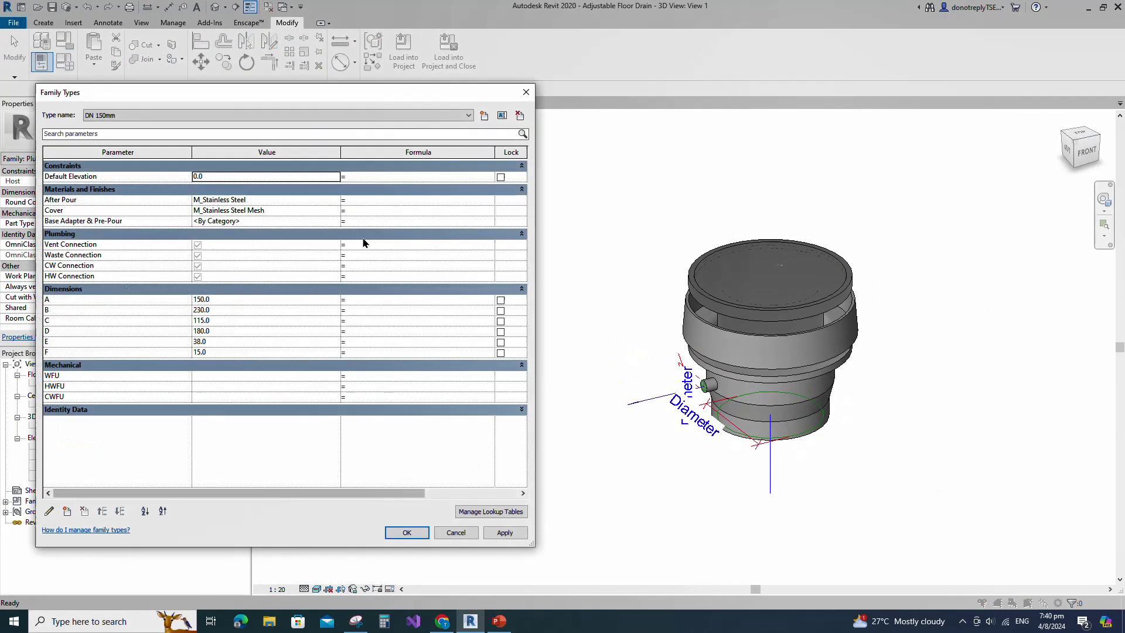
{"action": "left_click", "coordinate": [119, 115]}
{"action": "left_click", "coordinate": [98, 141]}
{"action": "left_click", "coordinate": [505, 532]}
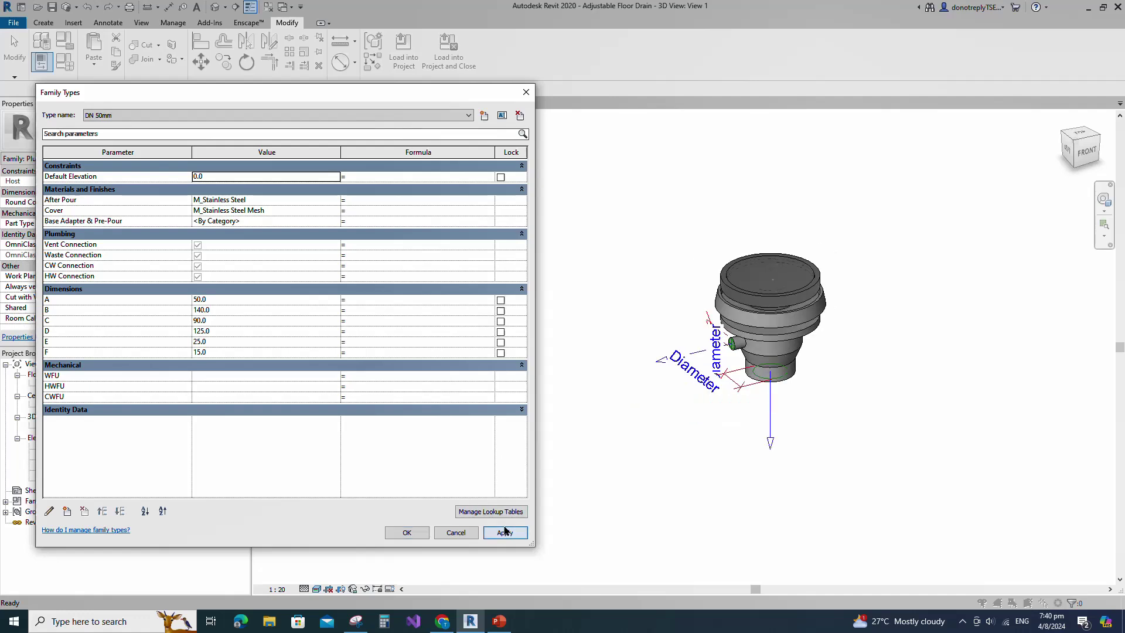
Apply the DN 80mm, DN 100mm and DN 150mm types in turn to check the drain geometry at each size
{"action": "left_click", "coordinate": [111, 115]}
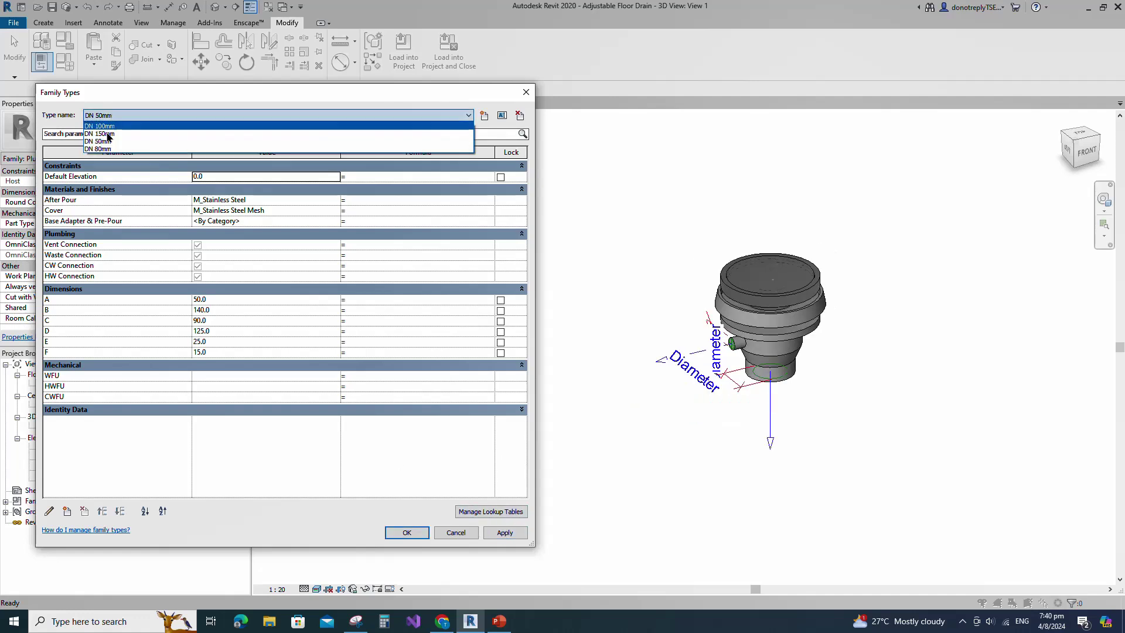
{"action": "left_click", "coordinate": [97, 152]}
{"action": "left_click", "coordinate": [504, 533]}
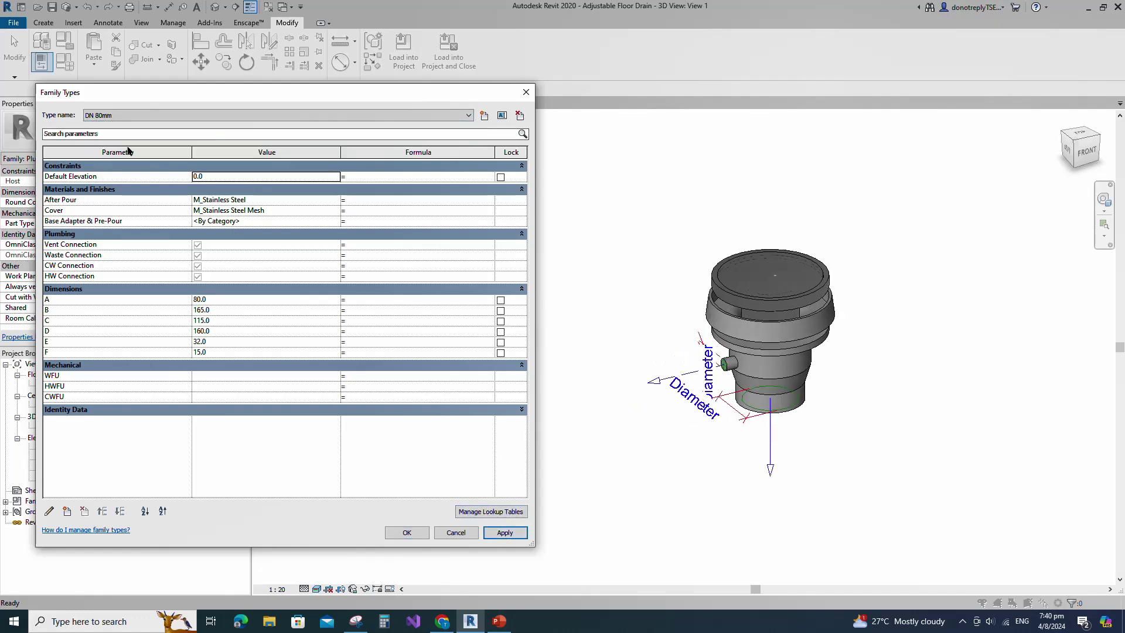
{"action": "left_click", "coordinate": [112, 115]}
{"action": "left_click", "coordinate": [97, 125]}
{"action": "left_click", "coordinate": [514, 537]}
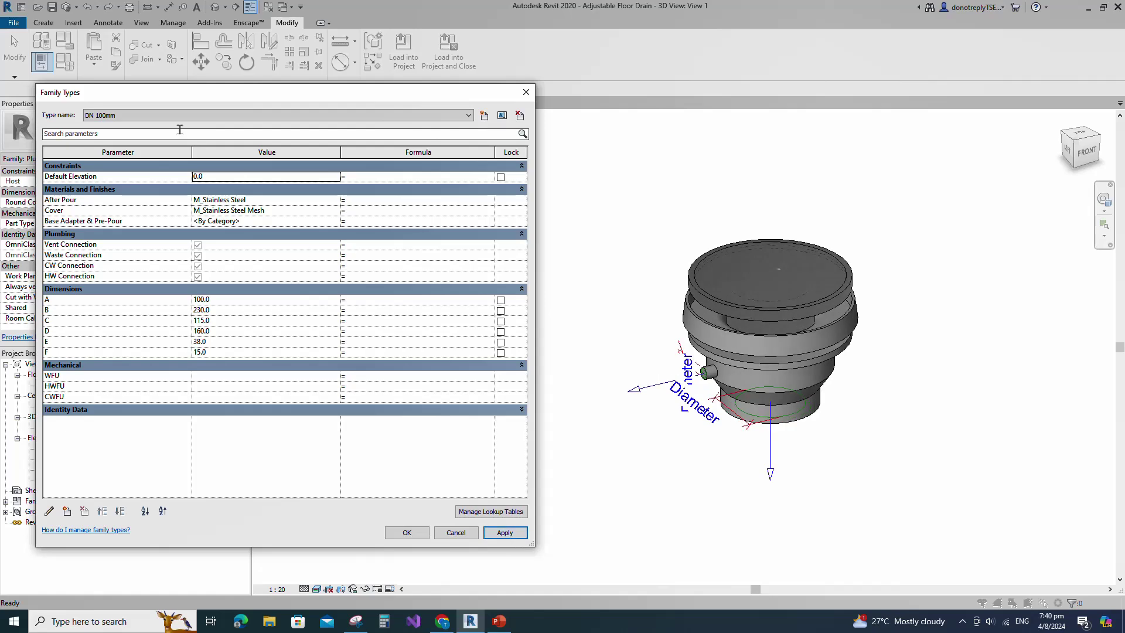
{"action": "left_click", "coordinate": [111, 116]}
{"action": "left_click", "coordinate": [97, 133]}
{"action": "left_click", "coordinate": [505, 532]}
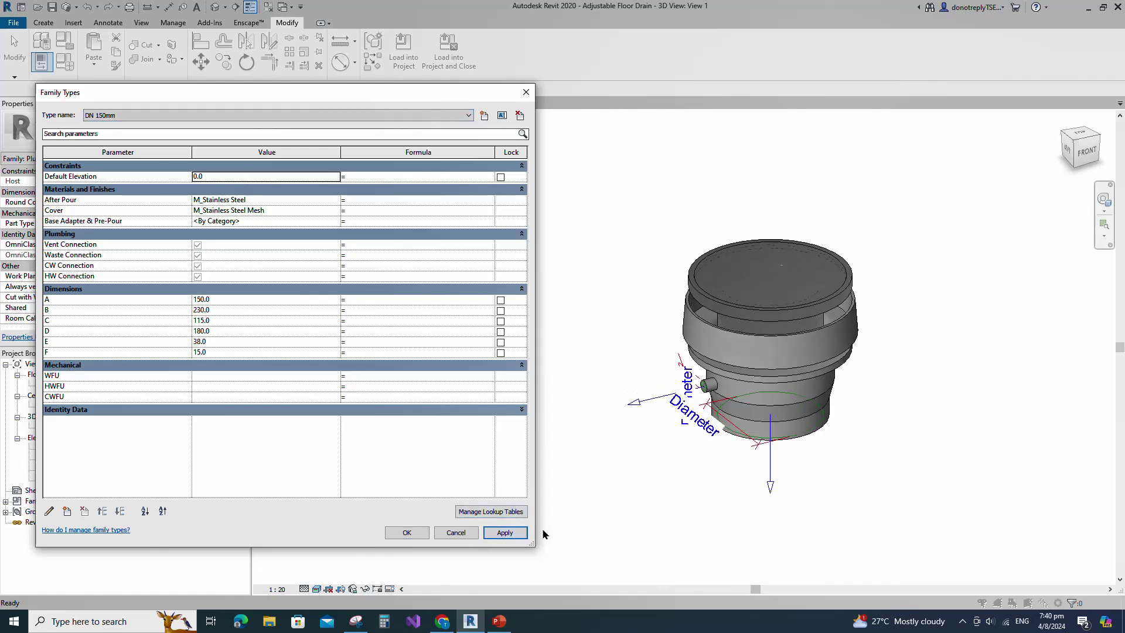
{"action": "left_click", "coordinate": [407, 532]}
{"action": "scroll", "coordinate": [1007, 434], "scroll_direction": "up", "scroll_amount": 1}
{"action": "middle_click_drag", "start_coordinate": [937, 419], "coordinate": [709, 387], "text": "shift"}
{"action": "scroll", "coordinate": [924, 254], "scroll_direction": "up", "scroll_amount": 1}
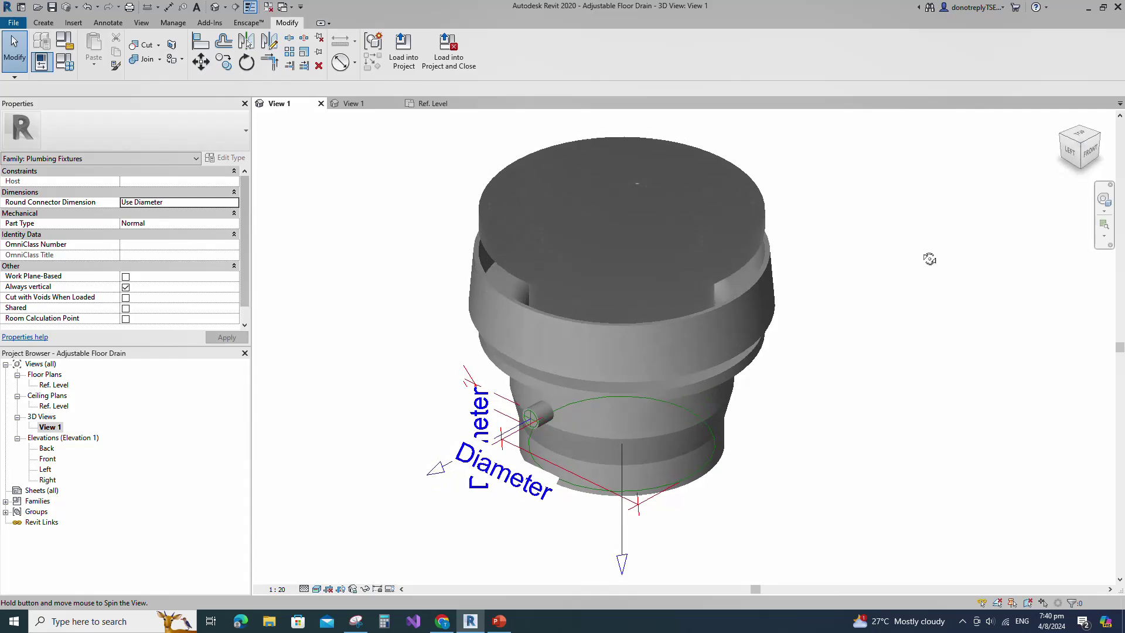
{"action": "scroll", "coordinate": [919, 328], "scroll_direction": "down", "scroll_amount": 2}
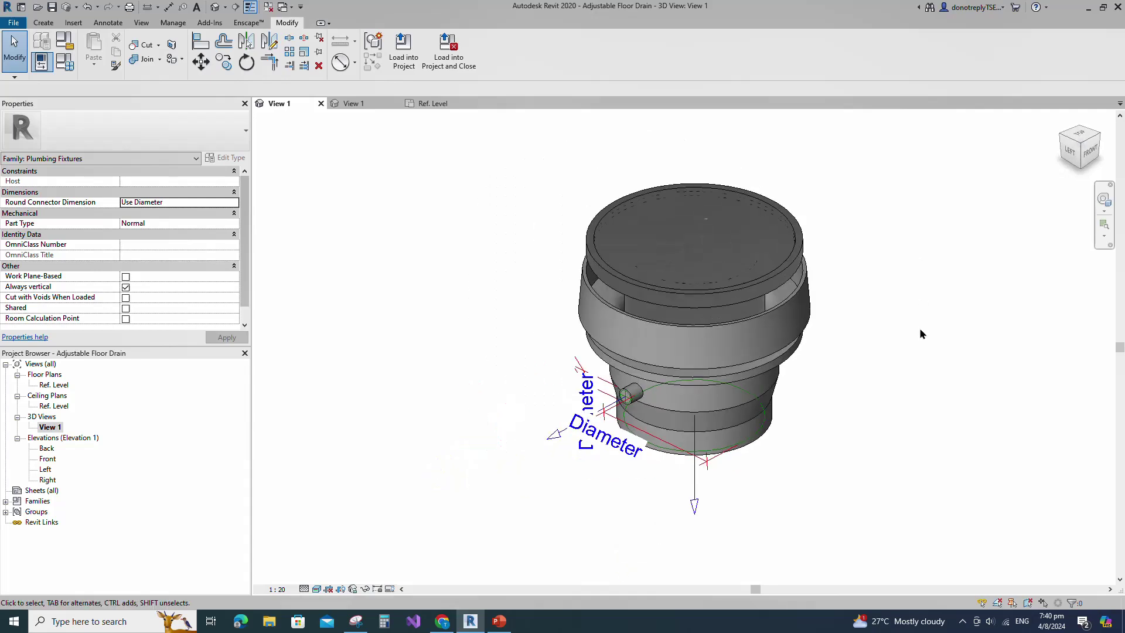